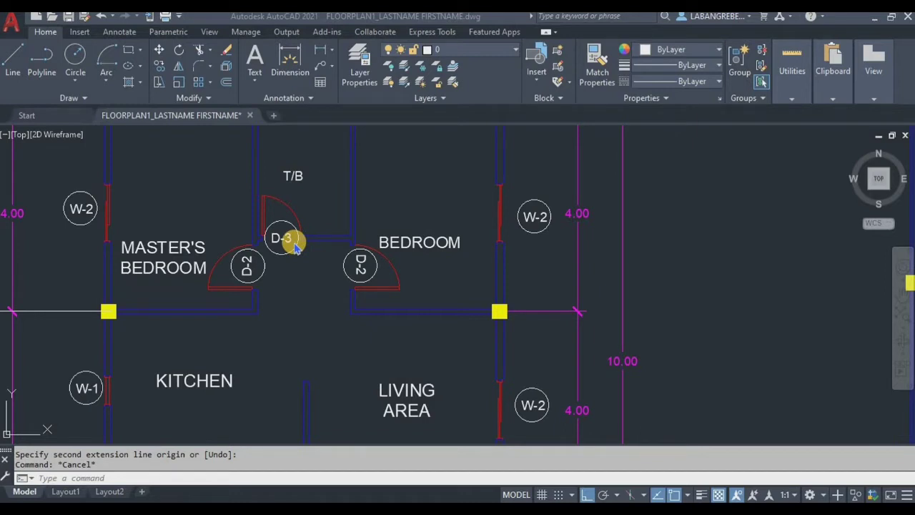
Step: Draw a vertical line 0.10 long in the empty space beside the second floor plan, below the loose door symbol
scroll(313, 266, down, 2)
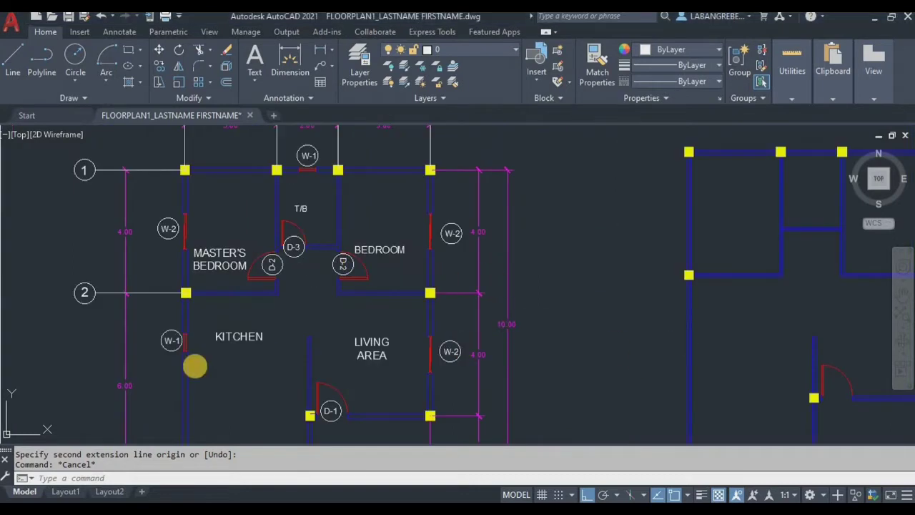
scroll(437, 258, down, 2)
middle_drag(629, 253, 314, 282)
scroll(483, 315, up, 5)
middle_drag(487, 287, 422, 200)
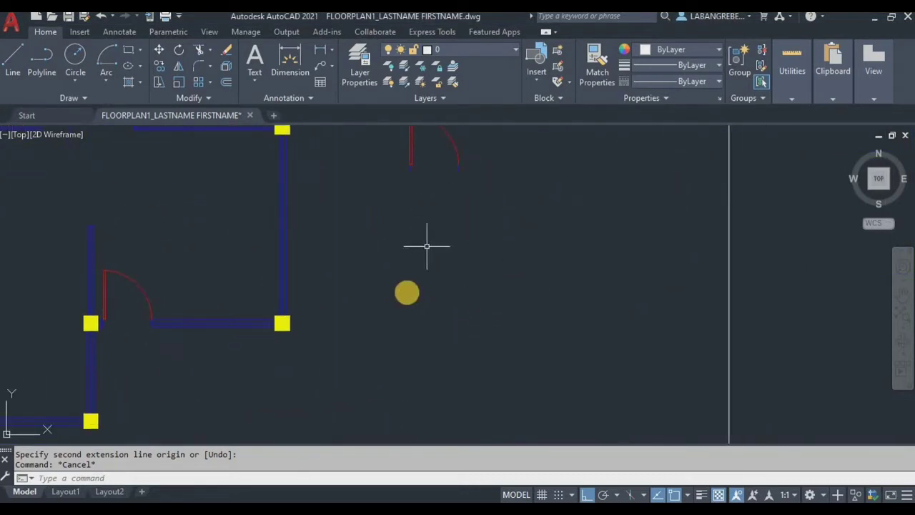
key(Return)
click(396, 281)
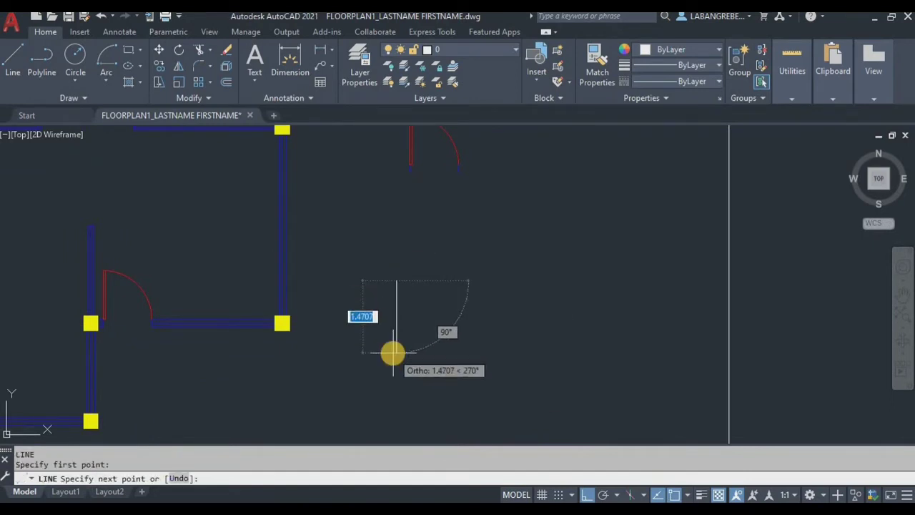
text(10)
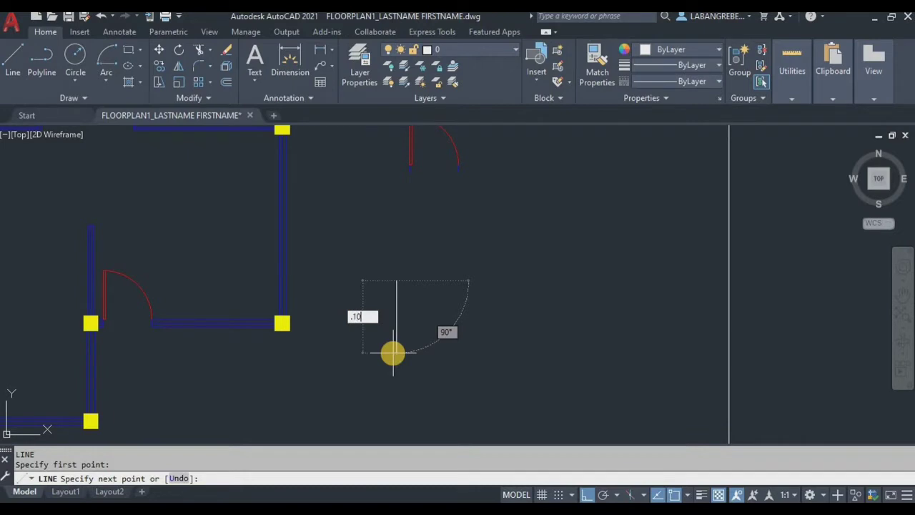
key(Return)
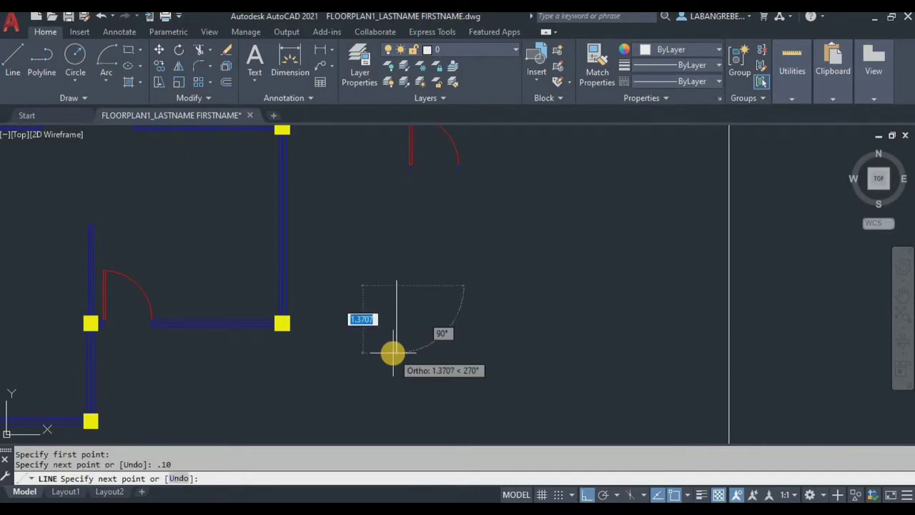
key(Escape)
Step: Offset the short vertical line to the right by the door opening's width to form the opposite jamb
click(395, 280)
scroll(406, 285, up, 4)
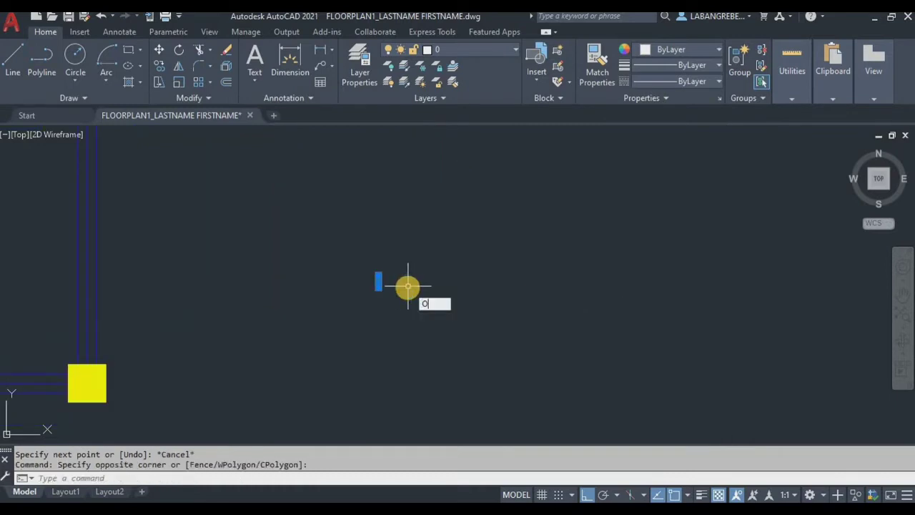
key(Return)
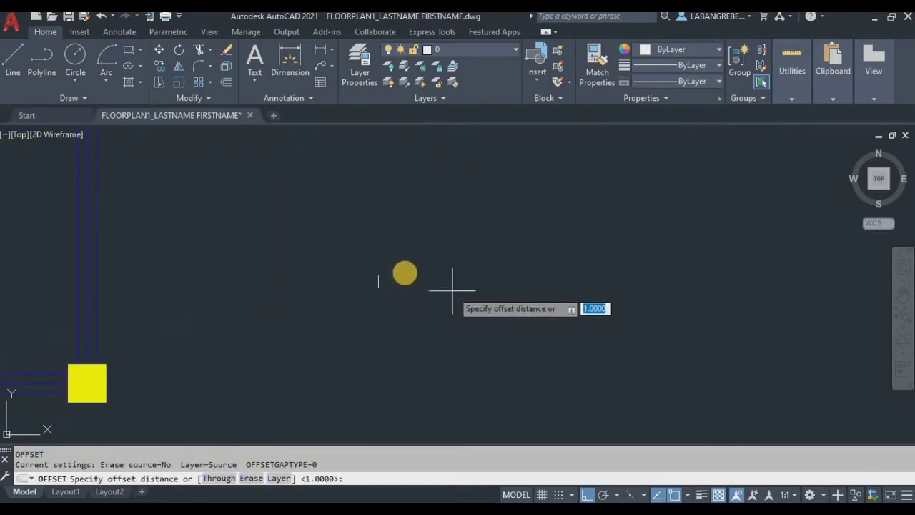
click(378, 275)
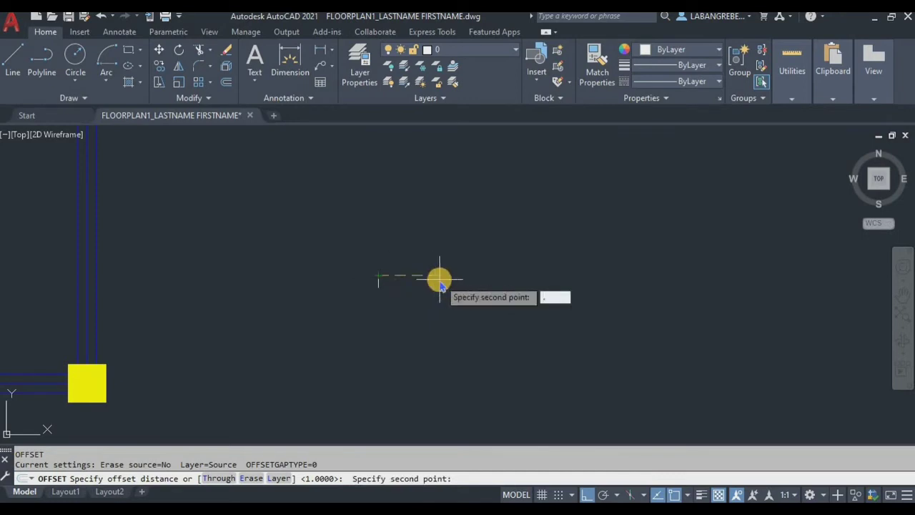
key(Return)
click(378, 280)
click(496, 300)
key(Escape)
Step: Draw a door leaf outline 0.05 wide and 0.9 high, rising from the upper end of the left jamb line
scroll(408, 290, up, 2)
middle_drag(408, 290, 401, 341)
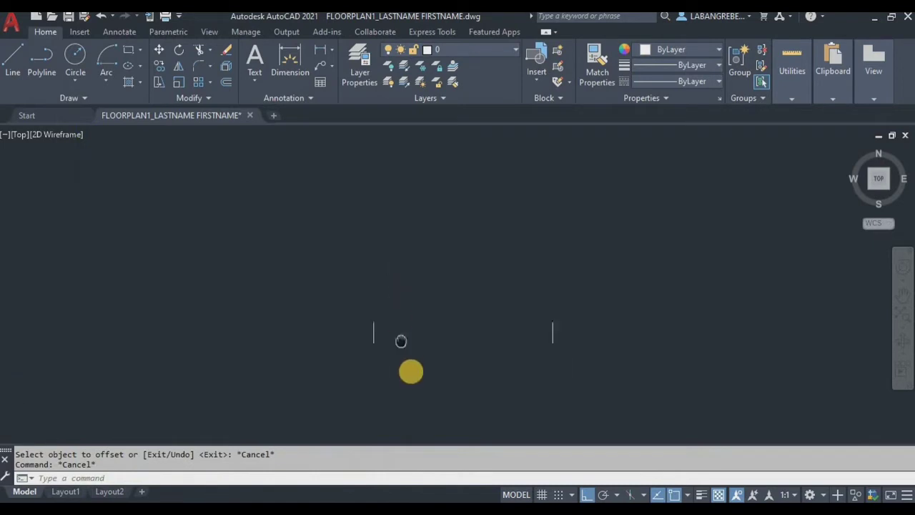
key(Return)
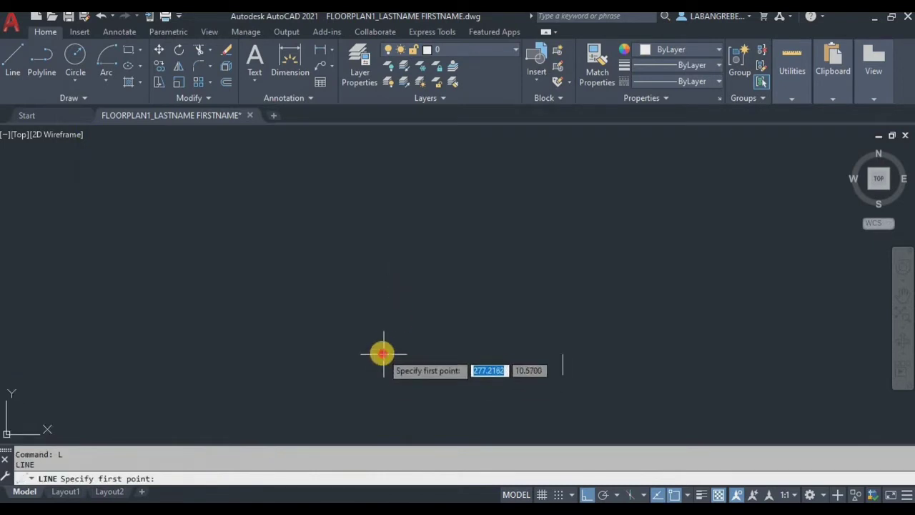
click(384, 353)
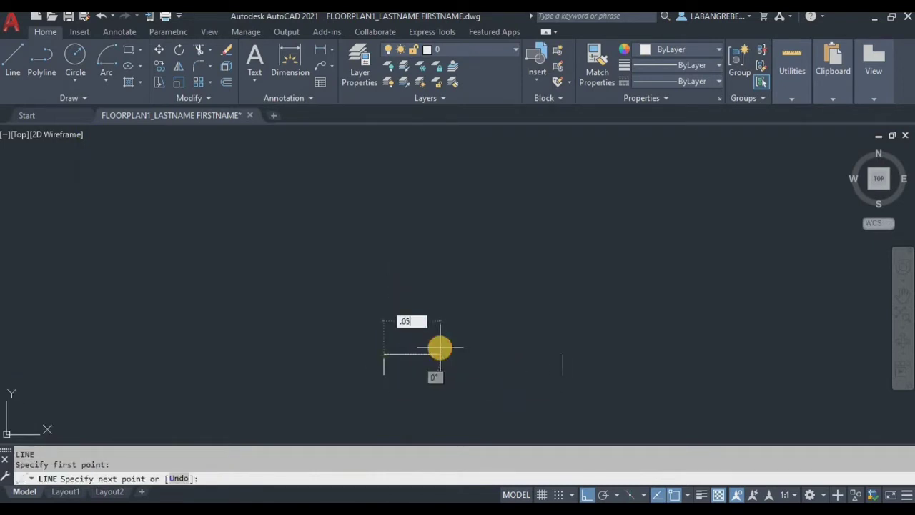
text(.05)
key(Return)
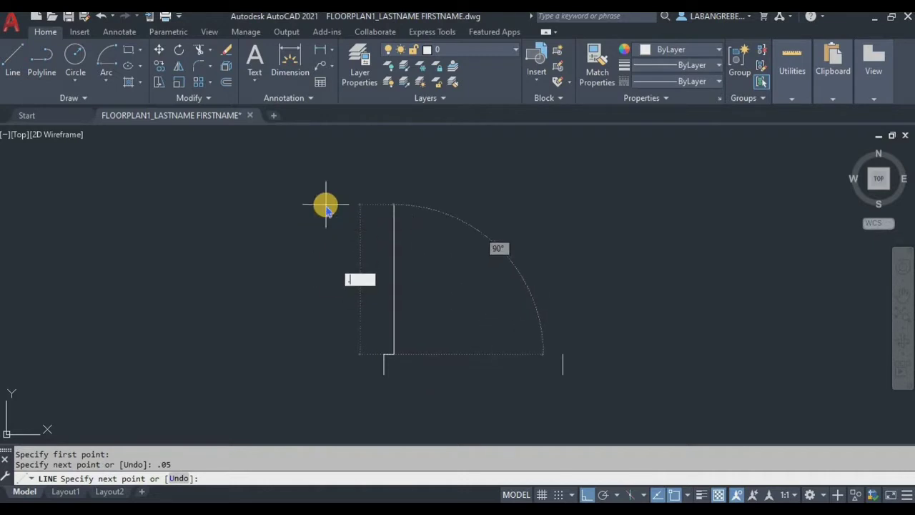
text(.9)
key(Return)
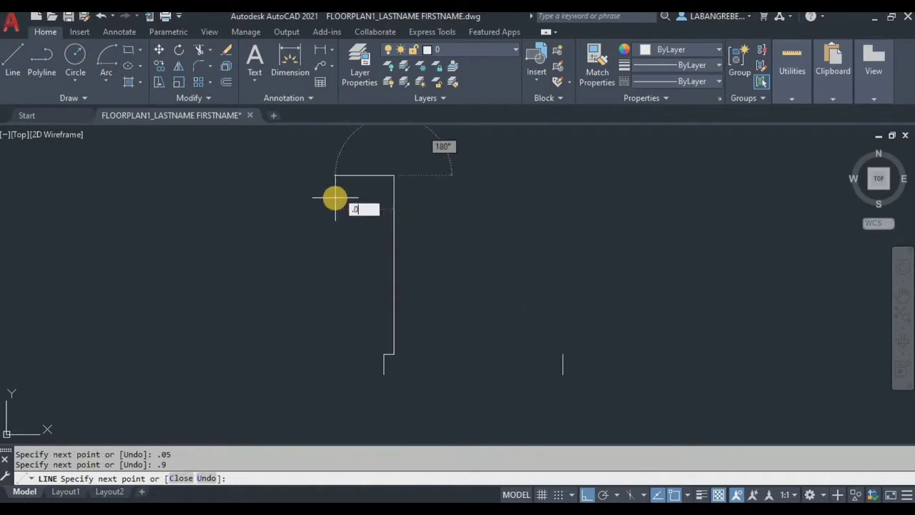
text(.05)
key(Return)
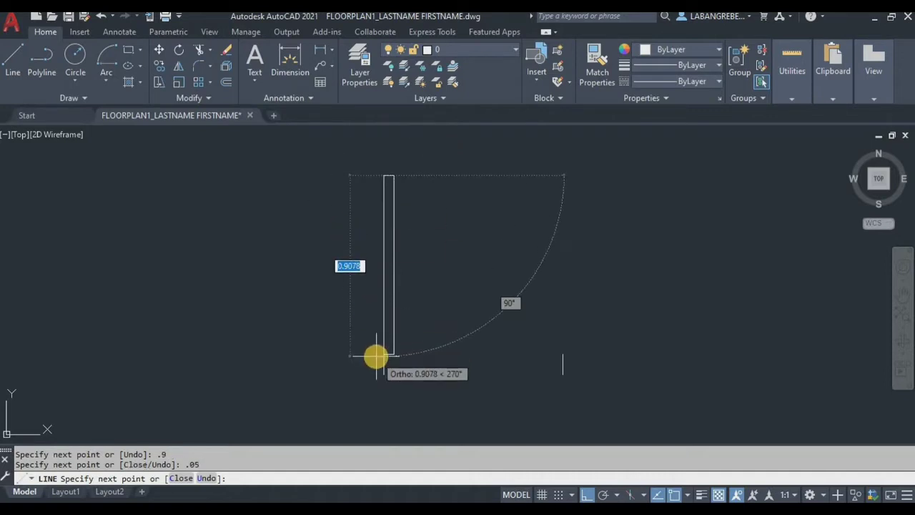
text(.9)
key(Return)
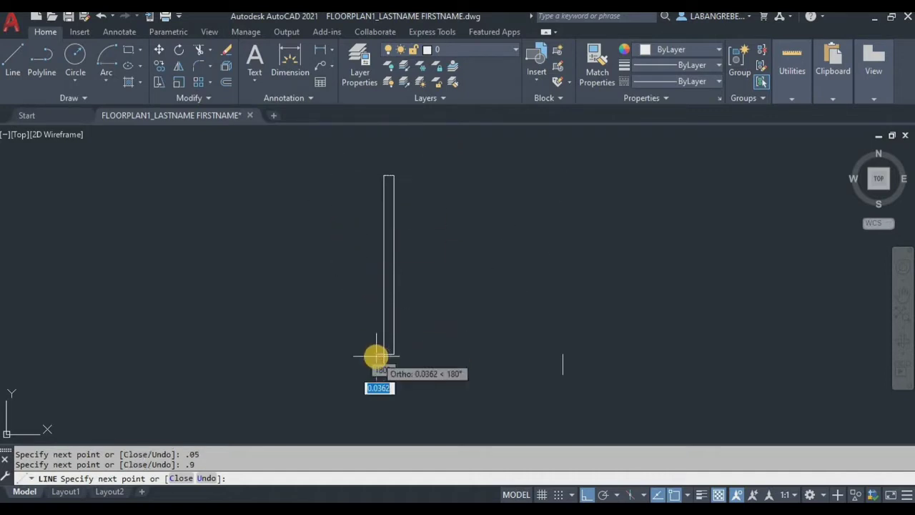
key(Escape)
Step: Assign the two short jamb lines to the blue wall layer
scroll(569, 394, up, 4)
click(552, 299)
click(533, 285)
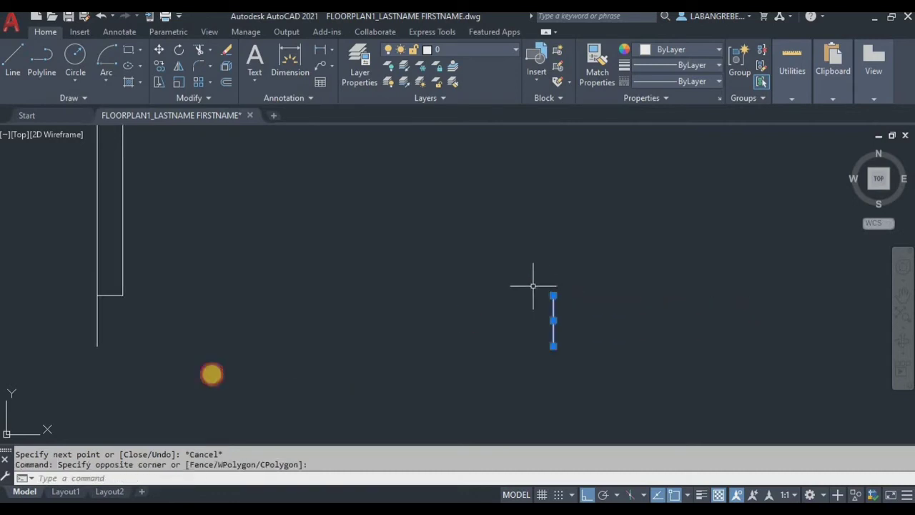
click(149, 374)
click(66, 323)
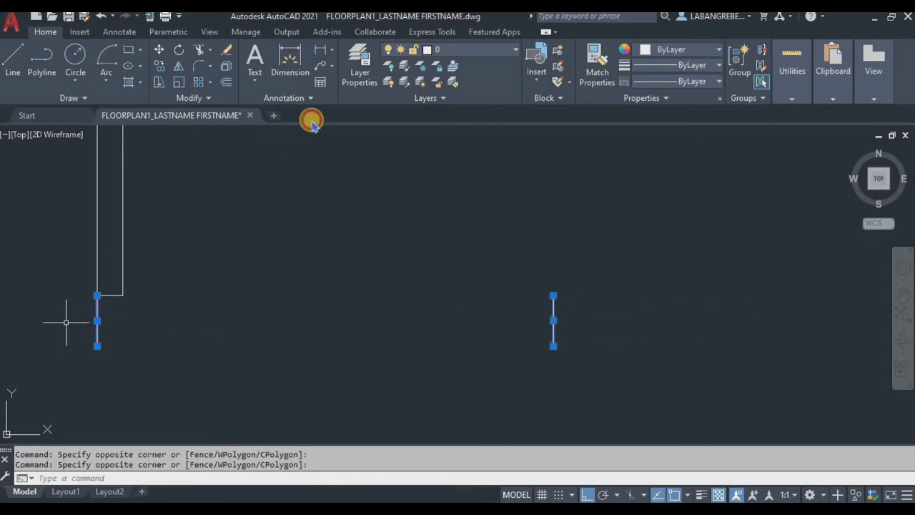
click(464, 55)
click(450, 209)
key(Escape)
scroll(382, 320, down, 2)
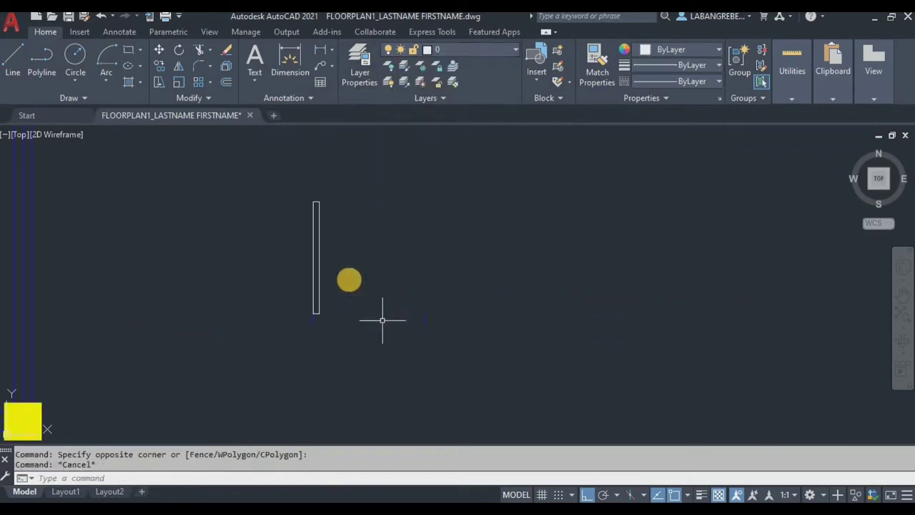
key(Escape)
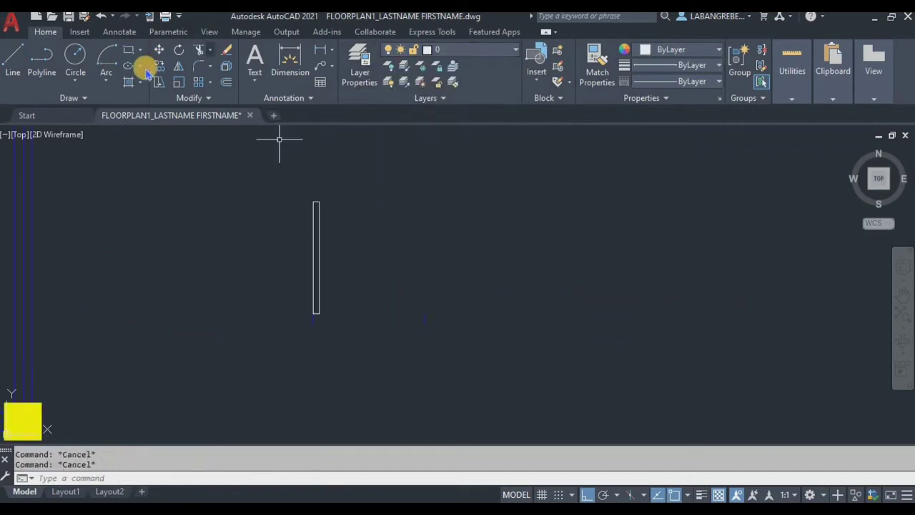
Step: Draw the door swing with a Center, Start, End arc centred on the leaf's lower left corner, from the right jamb's upper end to the leaf's top
click(109, 80)
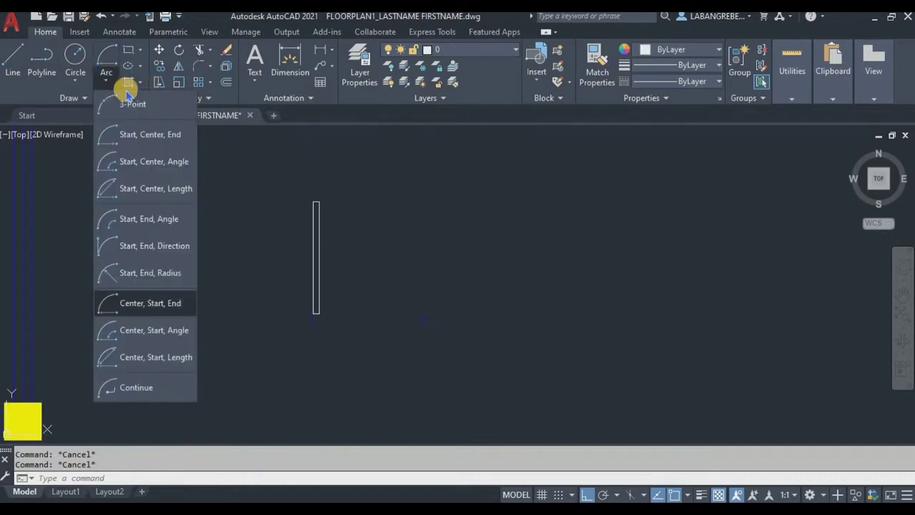
click(174, 313)
scroll(292, 335, up, 6)
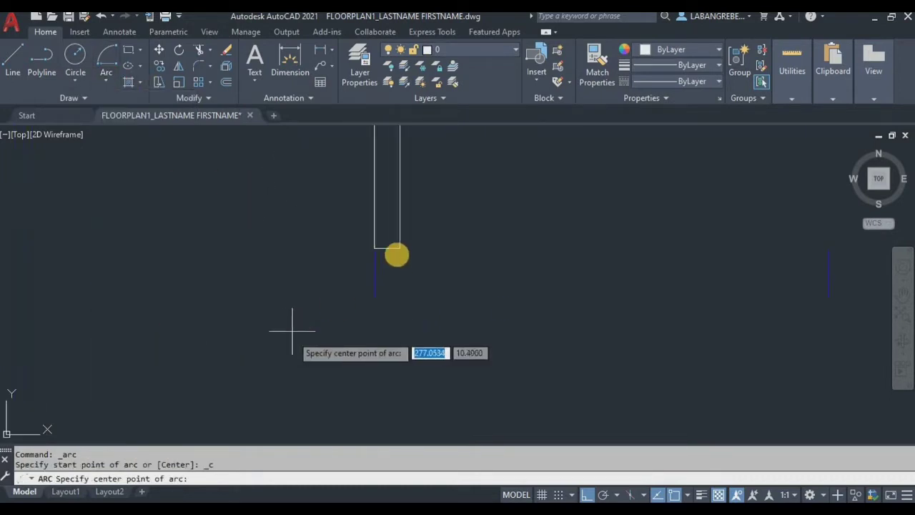
click(374, 248)
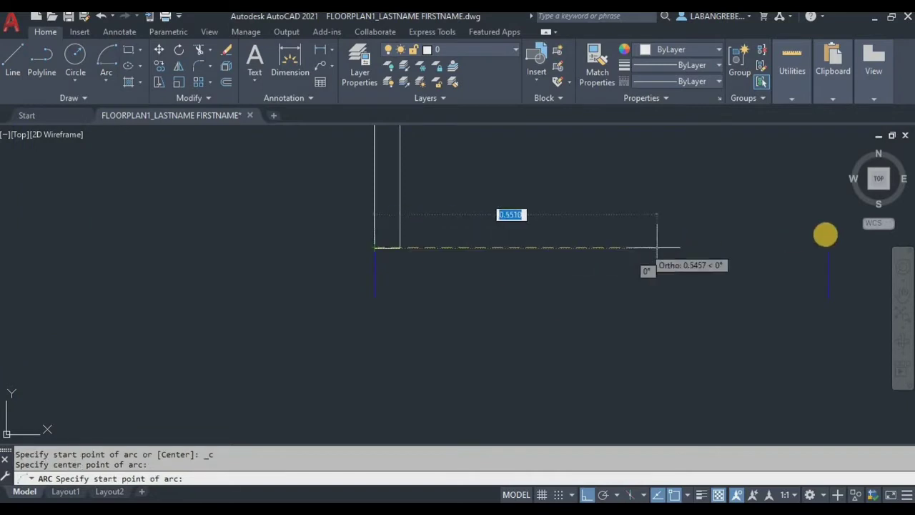
click(829, 249)
scroll(756, 306, up, 5)
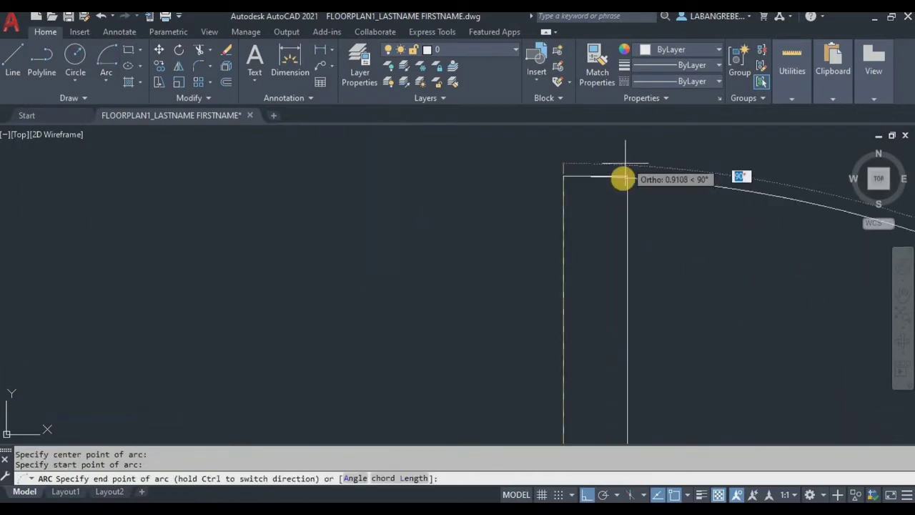
click(622, 178)
key(Escape)
Step: Stretch the swing arc's upper end to the top right corner of the door leaf
scroll(648, 175, up, 3)
click(667, 171)
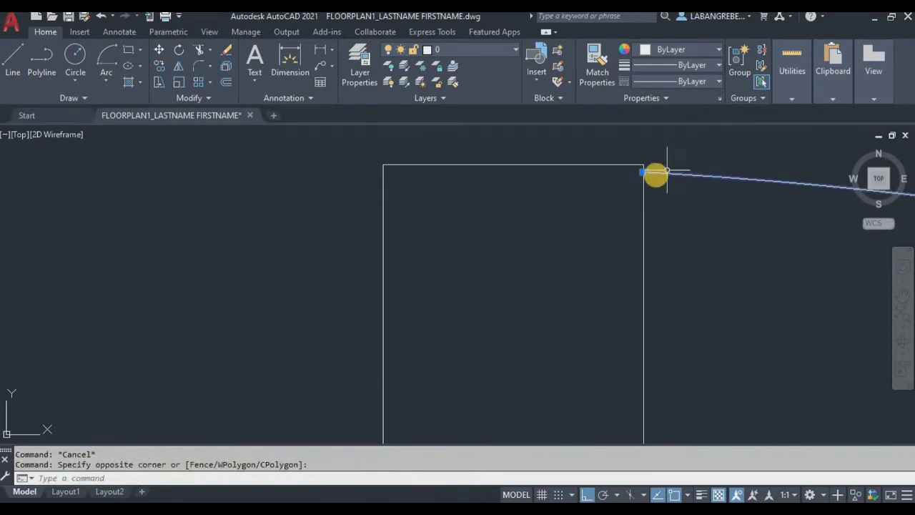
click(642, 174)
key(Escape)
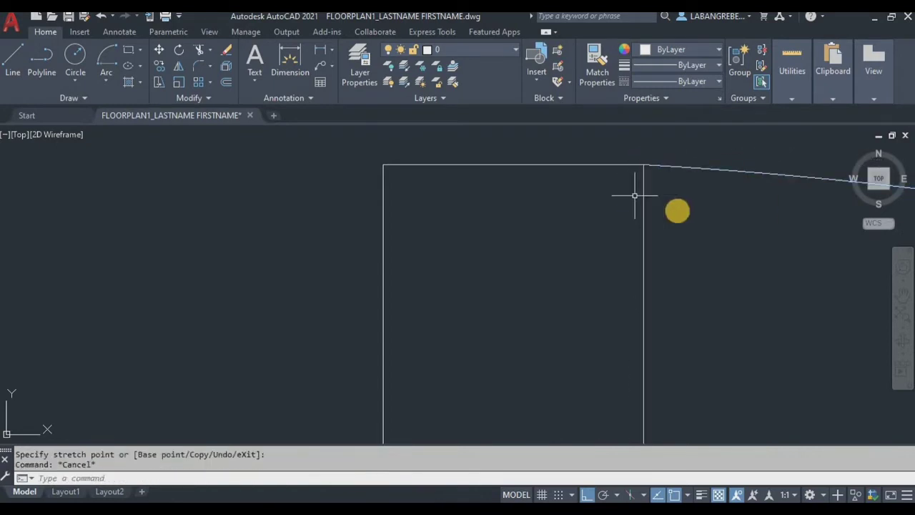
Step: Assign the door leaf outline and the swing arc to the DW SCHED layer
click(679, 211)
click(378, 140)
scroll(379, 141, down, 10)
scroll(411, 293, up, 2)
scroll(405, 298, up, 2)
click(321, 347)
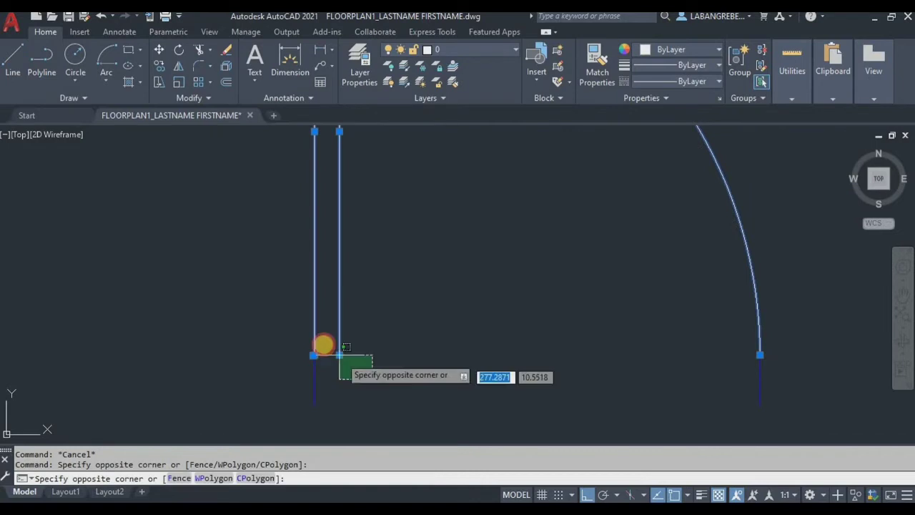
click(470, 51)
click(480, 143)
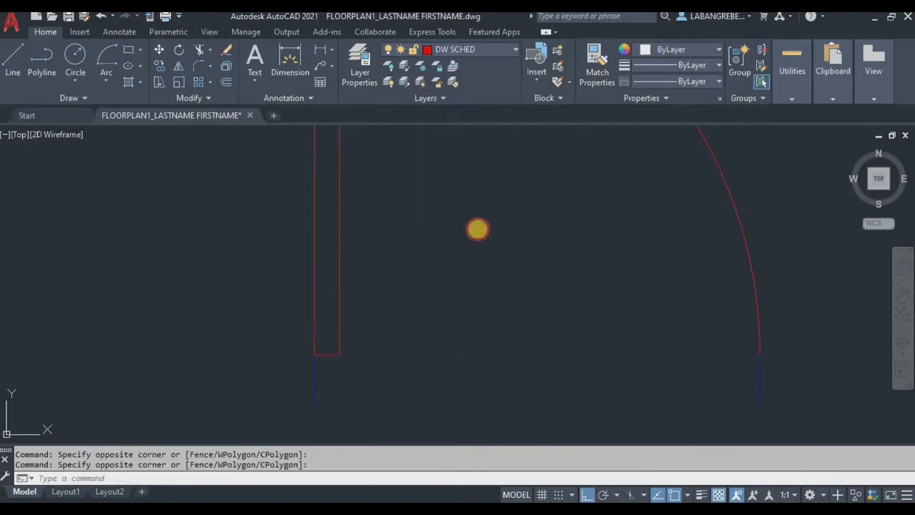
key(Escape)
key(Escape)
Step: Copy the complete door symbol with Ortho off into the second floor plan, just below the lower left corner of the right bedroom's walls
scroll(492, 261, down, 6)
click(587, 312)
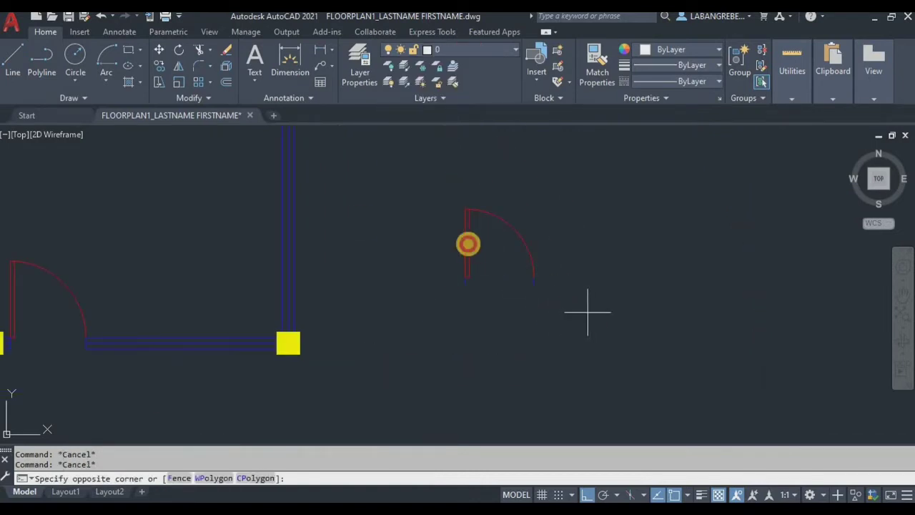
click(443, 189)
scroll(496, 251, up, 2)
scroll(496, 253, down, 5)
text(co)
key(Return)
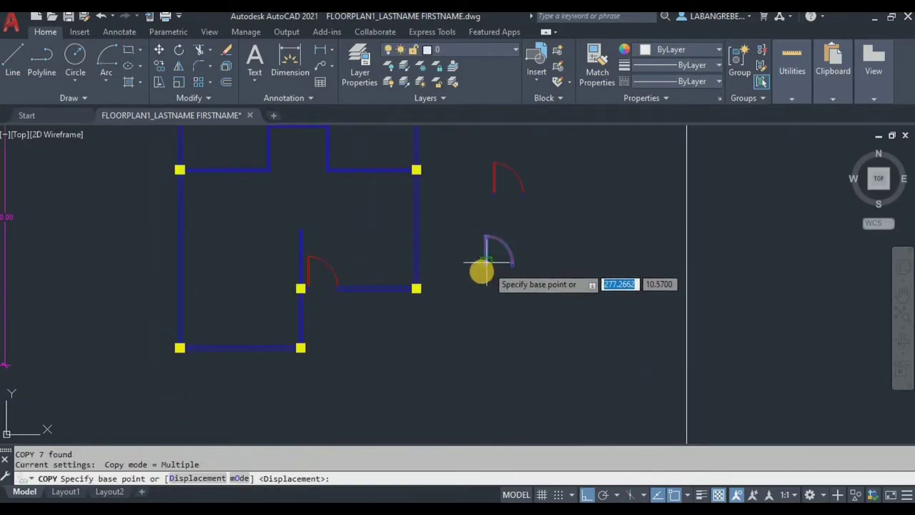
click(480, 269)
scroll(294, 177, up, 2)
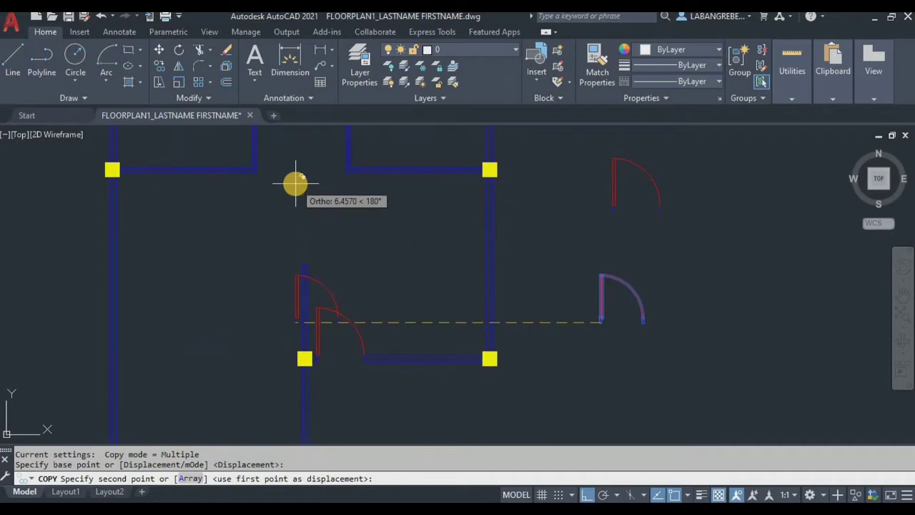
click(586, 494)
scroll(278, 182, up, 5)
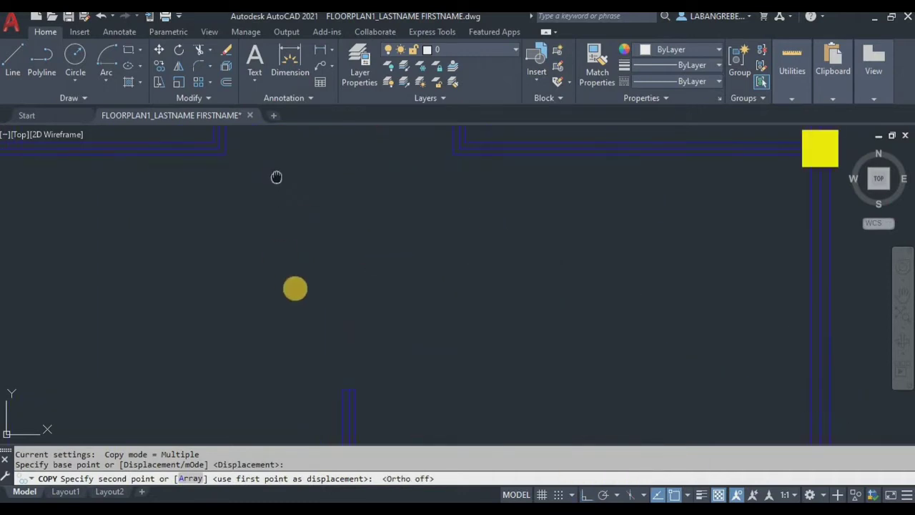
scroll(323, 306, down, 2)
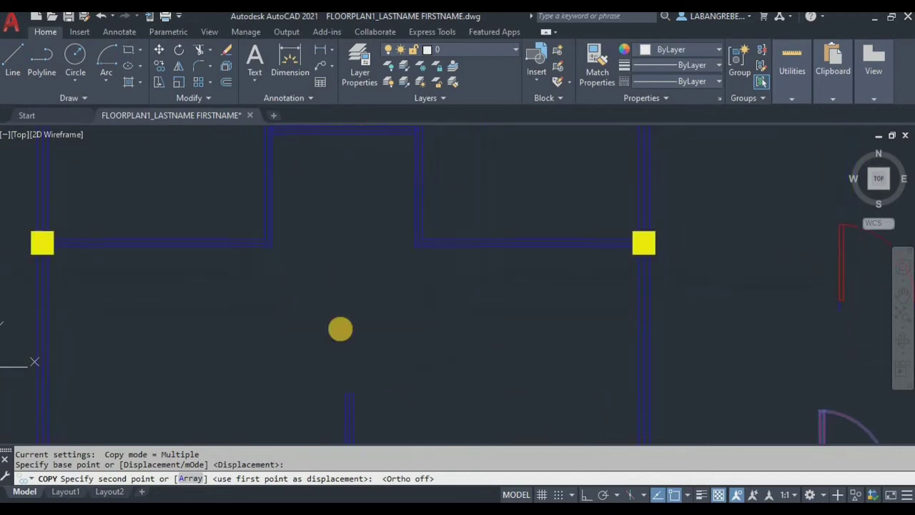
click(439, 340)
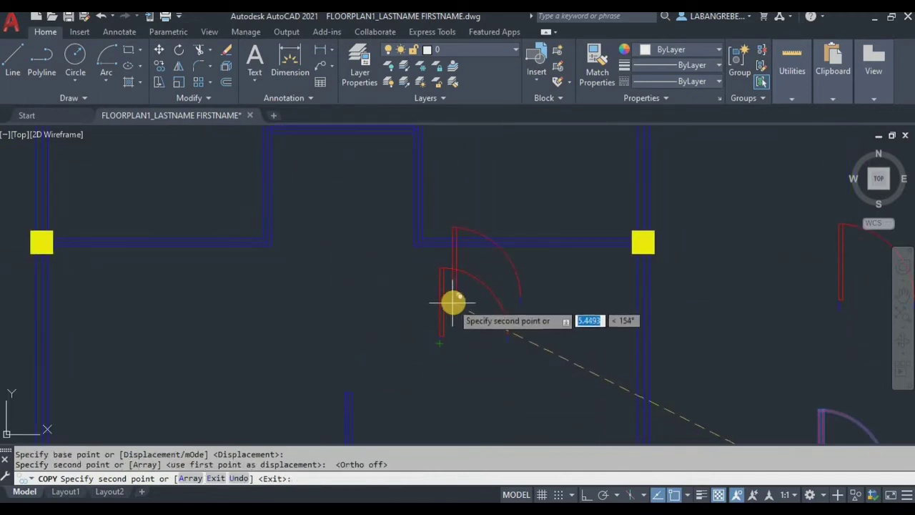
key(Escape)
scroll(468, 308, up, 2)
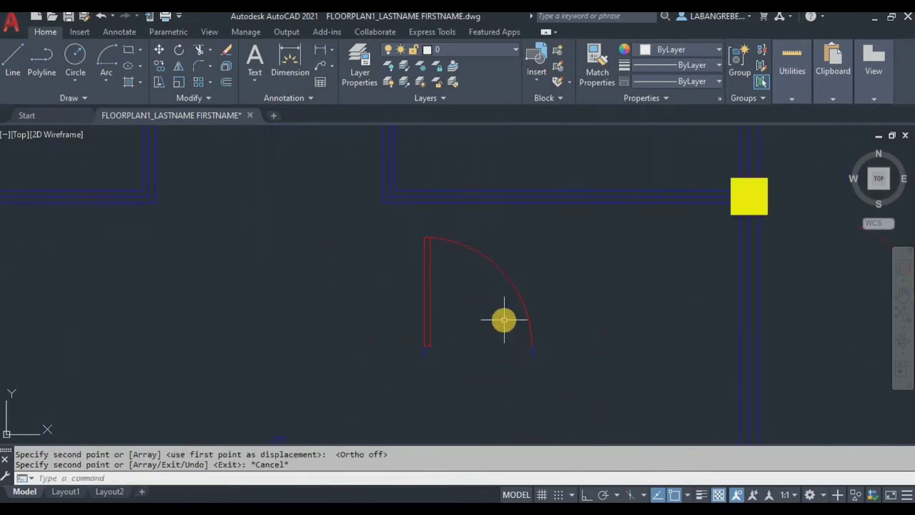
middle_drag(445, 159, 434, 229)
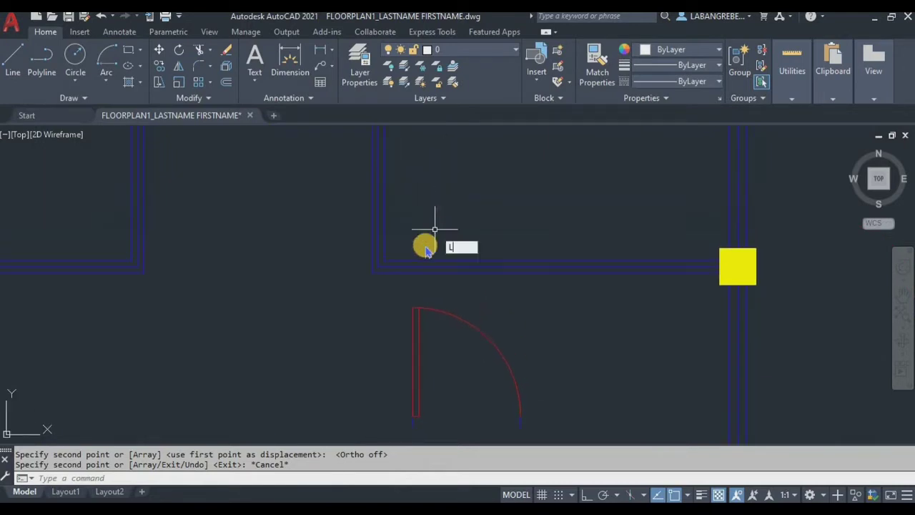
Step: Draw a 0.4-long vertical guide line with Ortho on, upward from the inner lower left corner of the right bedroom's walls
key(Return)
click(385, 259)
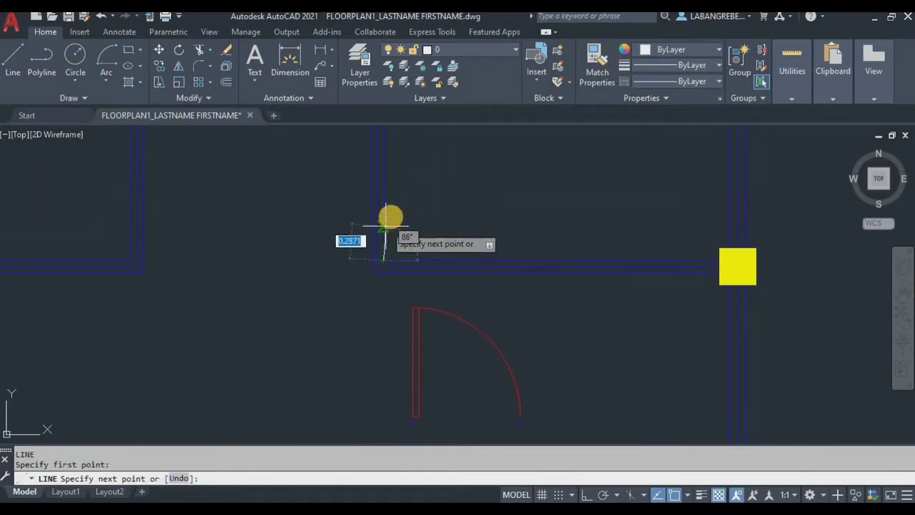
click(586, 494)
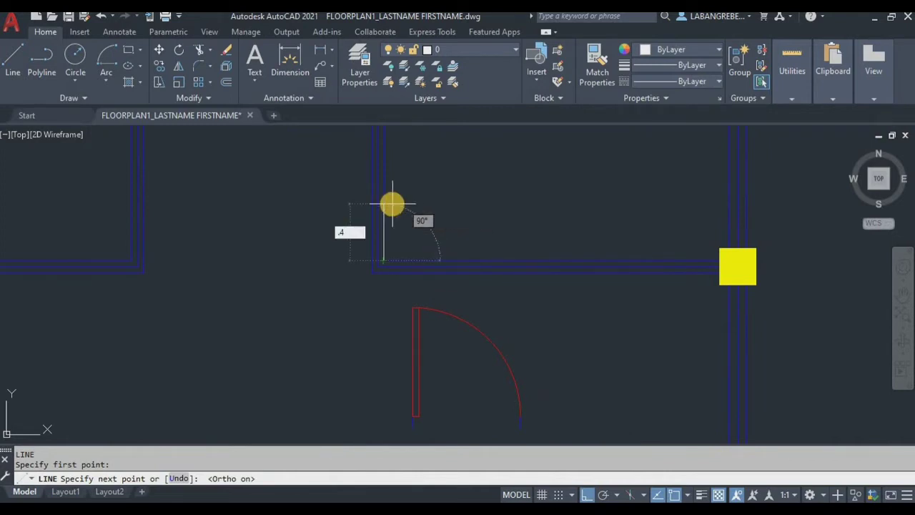
text(.4)
key(Return)
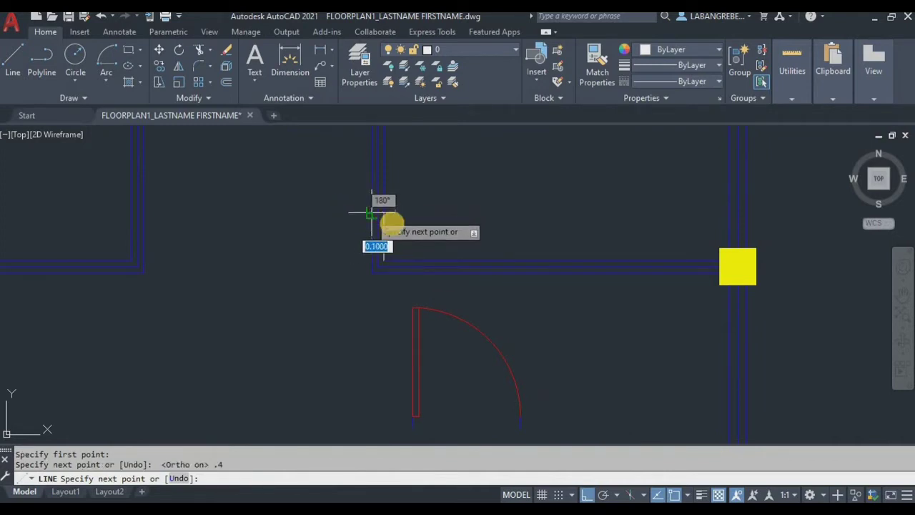
key(Escape)
Step: Rotate the door copy below the right bedroom 90° counterclockwise about the lower end of its left jamb
scroll(393, 221, up, 1)
scroll(396, 222, down, 2)
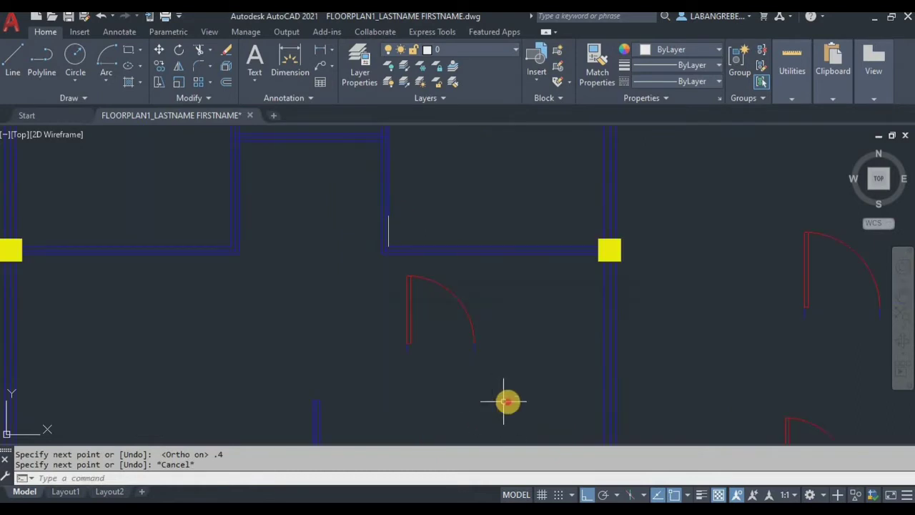
click(506, 401)
click(386, 271)
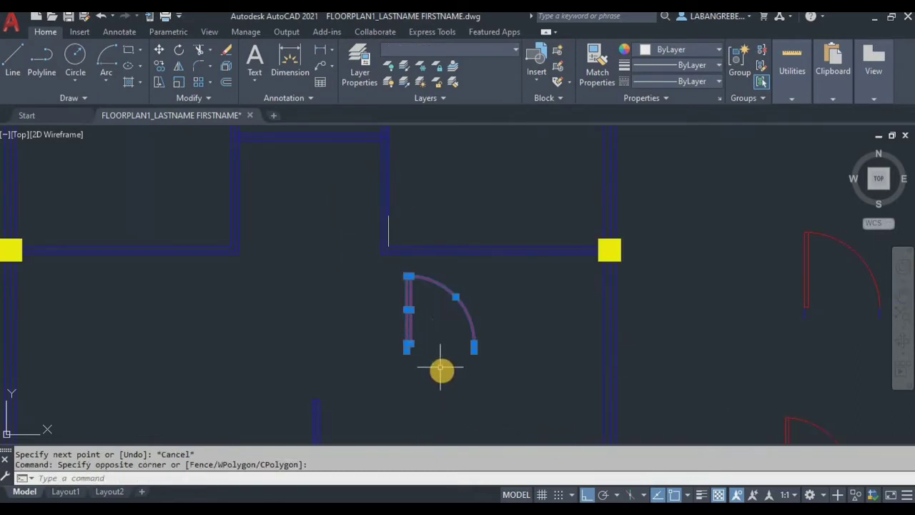
text(RO)
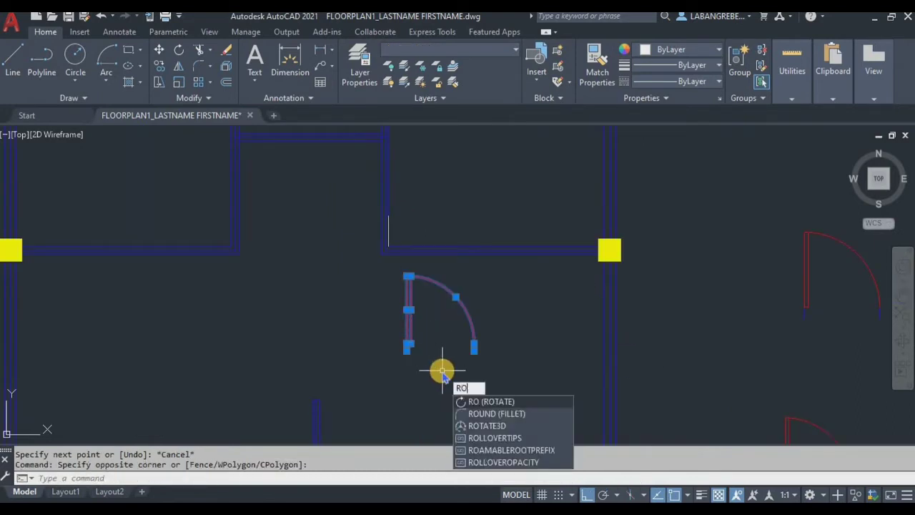
key(Return)
scroll(476, 367, down, 4)
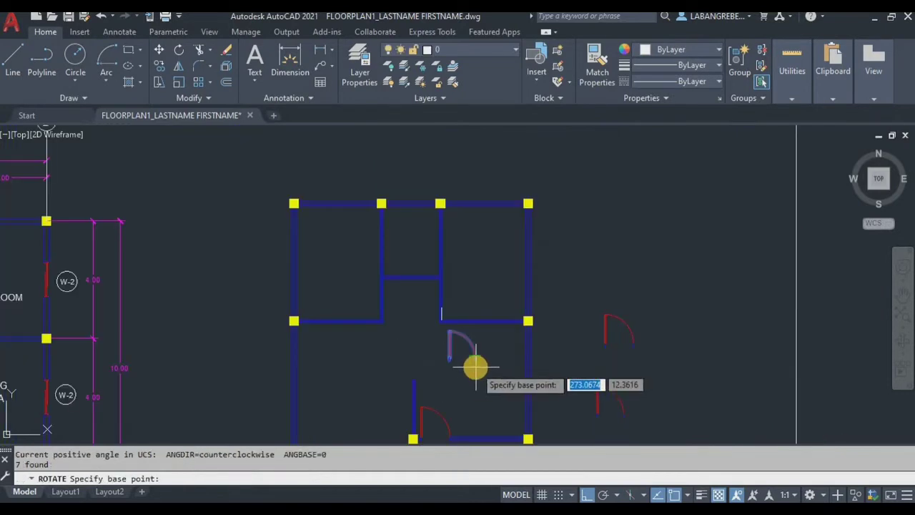
scroll(452, 383, up, 6)
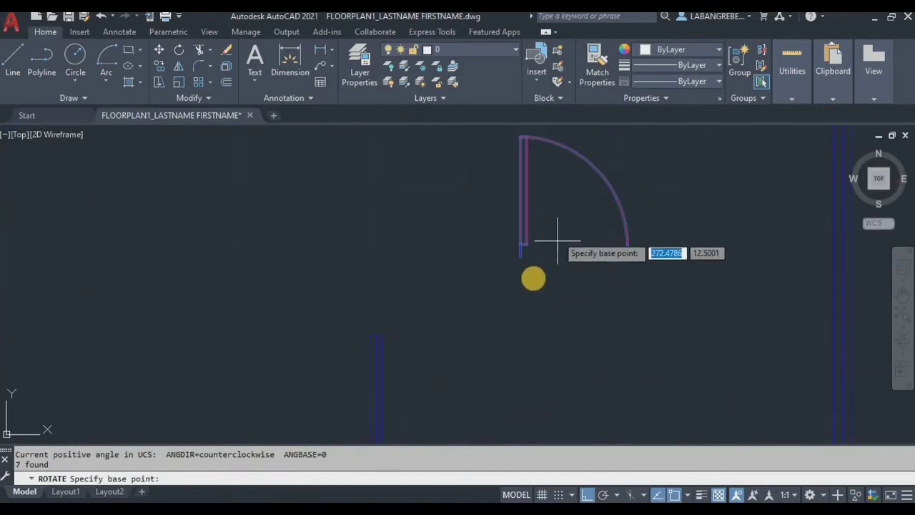
click(521, 255)
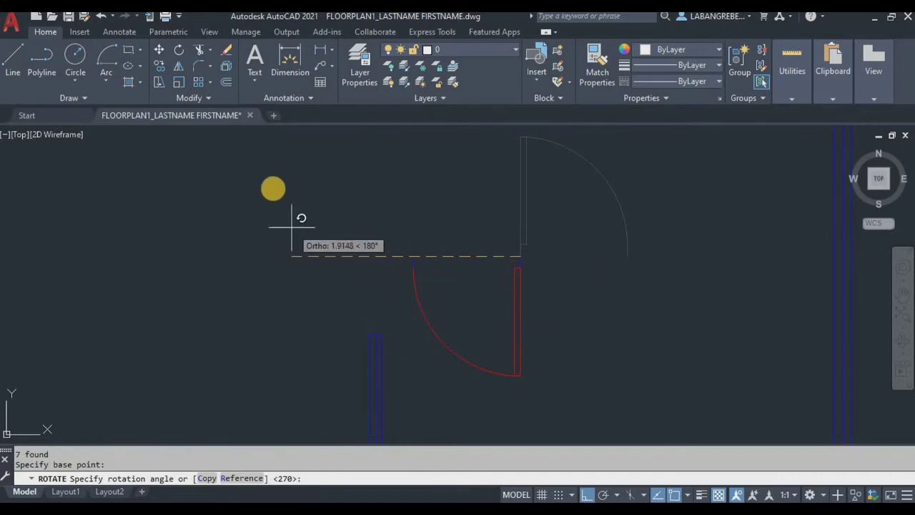
click(510, 188)
scroll(527, 300, down, 4)
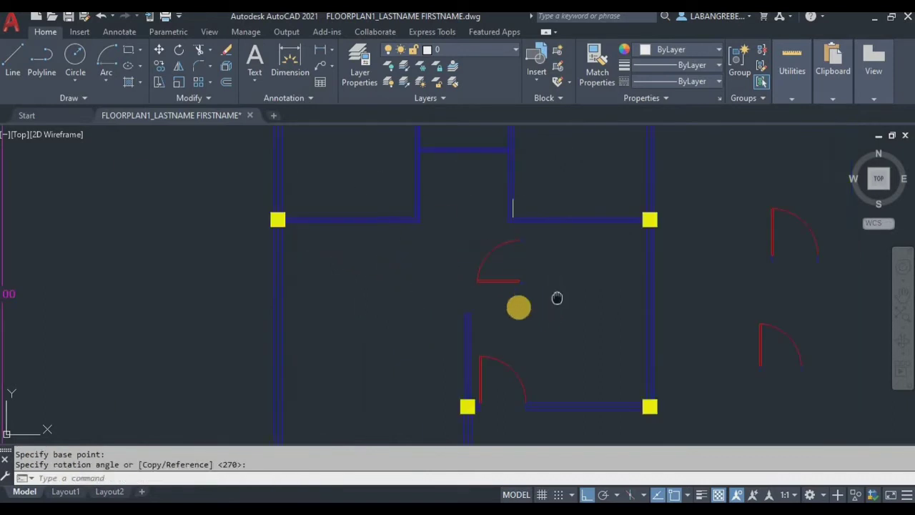
middle_drag(555, 298, 522, 322)
click(523, 324)
click(439, 252)
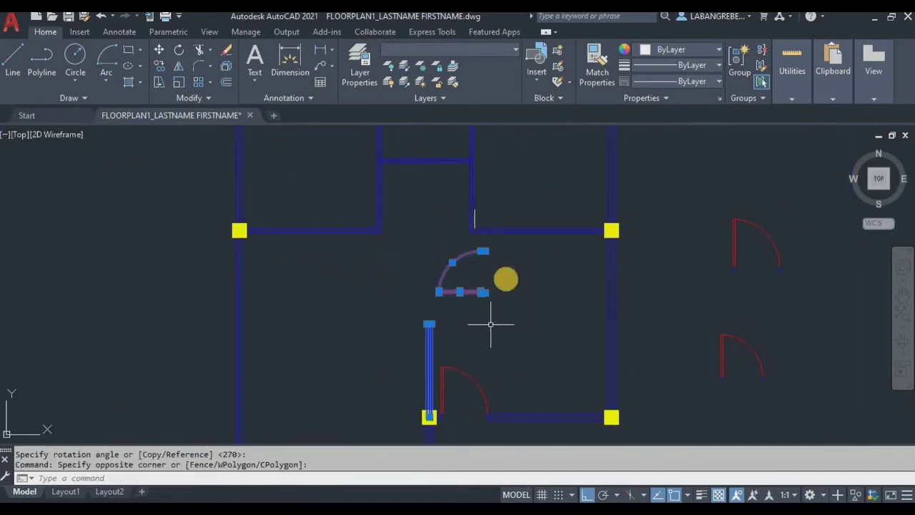
key(Escape)
key(Escape)
Step: Mirror the rotated door about a vertical line through its lower jamb's outer end, erasing the source objects
scroll(493, 285, up, 3)
click(501, 357)
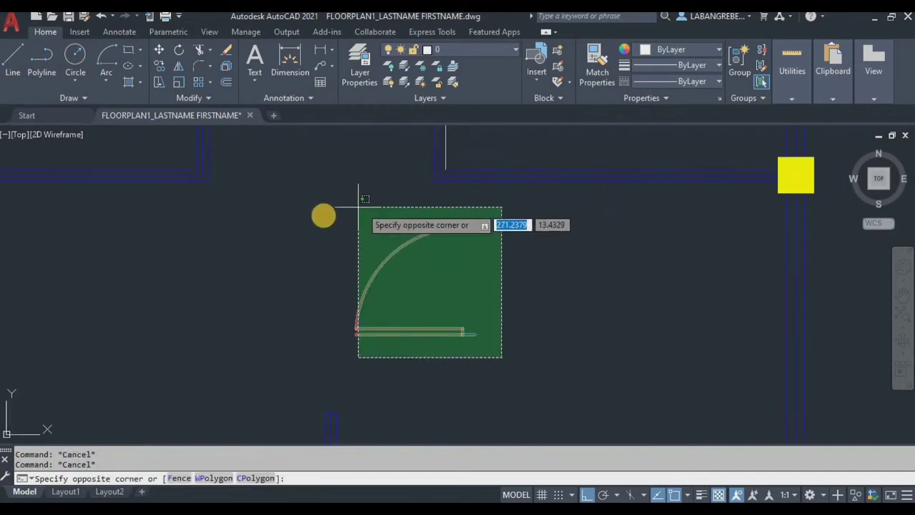
click(325, 214)
text(MI)
key(Return)
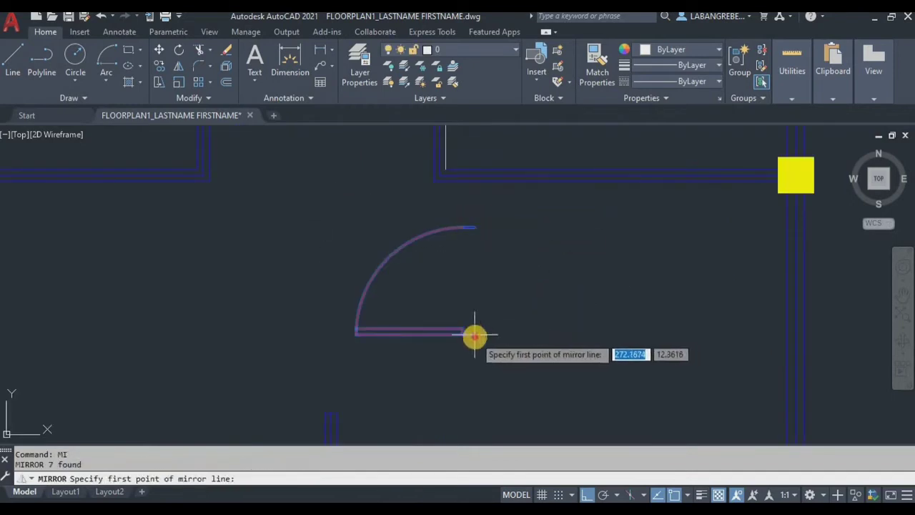
click(474, 333)
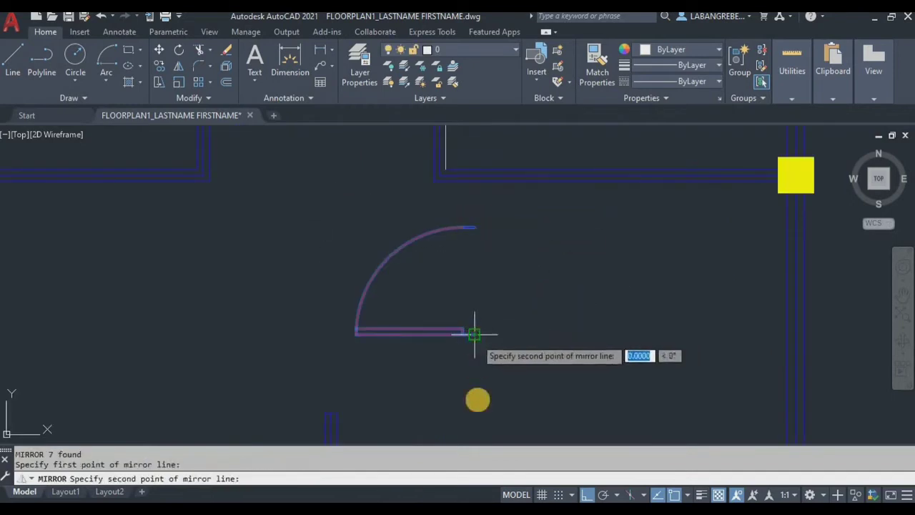
click(477, 403)
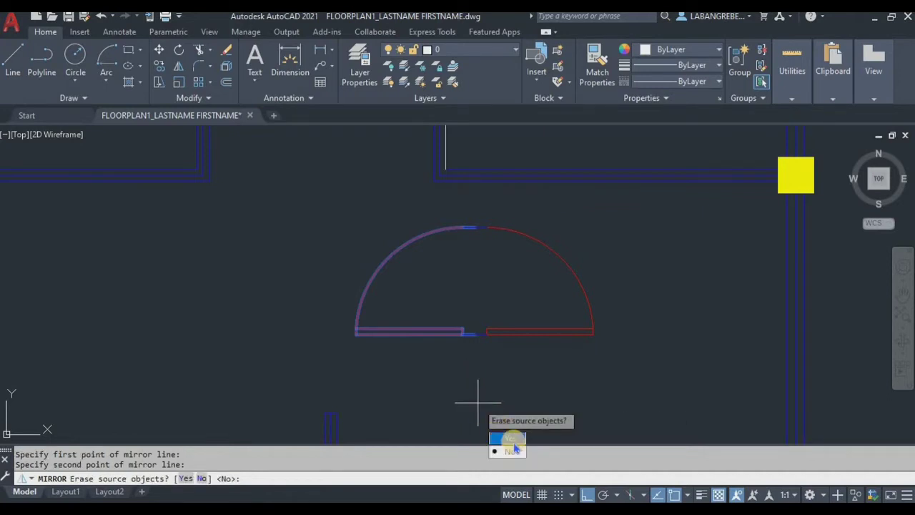
click(512, 439)
Step: Move the mirrored door into the right bedroom's wall, with the leaf's hinge corner on the guide line's upper end
click(620, 350)
click(449, 198)
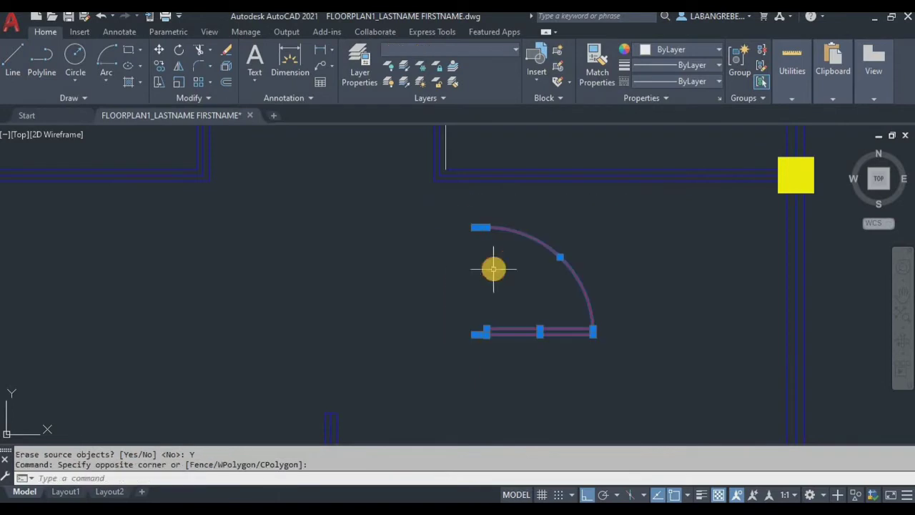
middle_drag(493, 280, 490, 296)
text(m)
key(Return)
scroll(473, 357, up, 5)
middle_drag(483, 367, 526, 351)
click(524, 347)
scroll(507, 400, down, 2)
mouse_move(491, 231)
middle_down()
mouse_move(468, 177)
mouse_move(493, 213)
middle_up()
click(468, 164)
scroll(510, 182, down, 3)
scroll(493, 207, up, 2)
key(Escape)
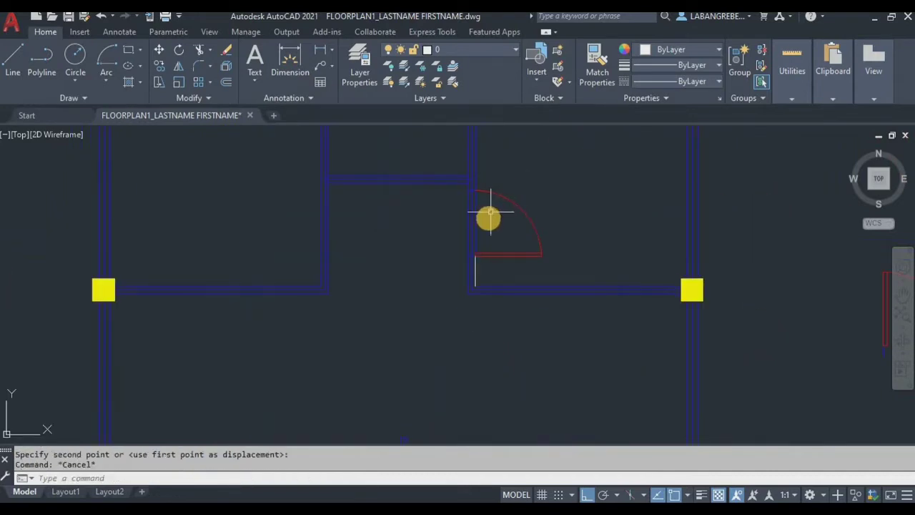
Step: Mirror the complete right bedroom door onto the left bedroom's wall about a vertical line through the hallway wall's midpoint, keeping the source
scroll(492, 225, up, 3)
click(618, 302)
click(500, 163)
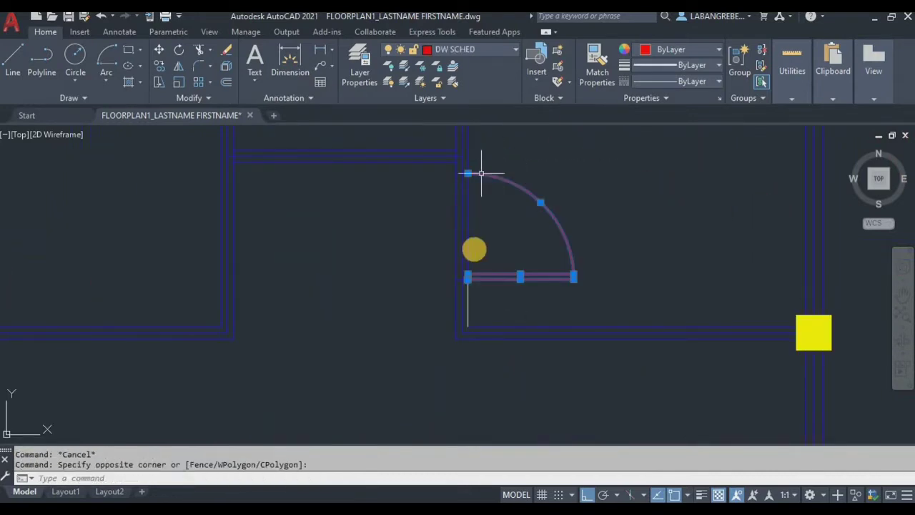
scroll(481, 275, up, 5)
scroll(437, 283, up, 4)
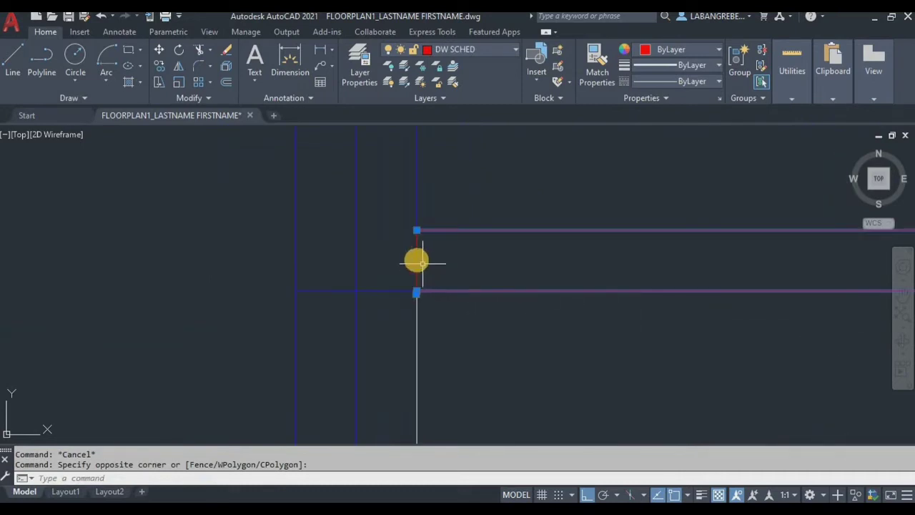
click(416, 260)
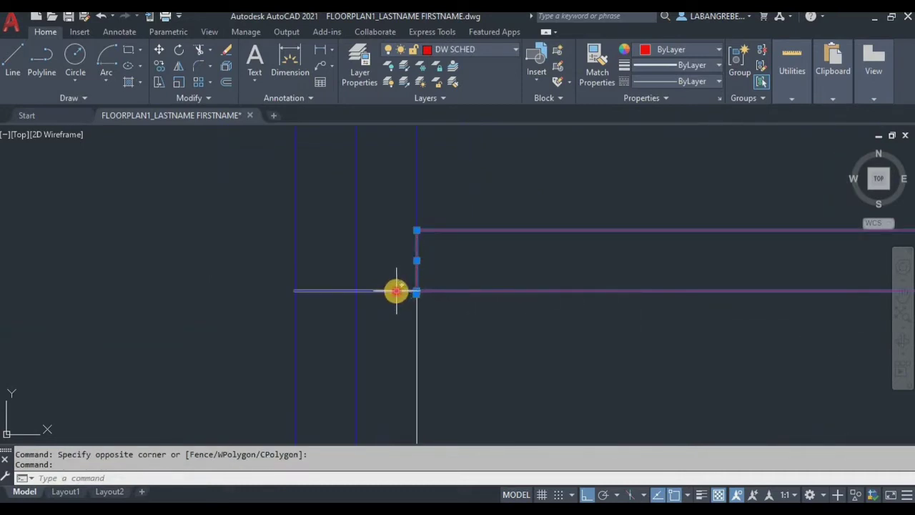
click(396, 291)
scroll(395, 313, down, 5)
scroll(393, 312, up, 5)
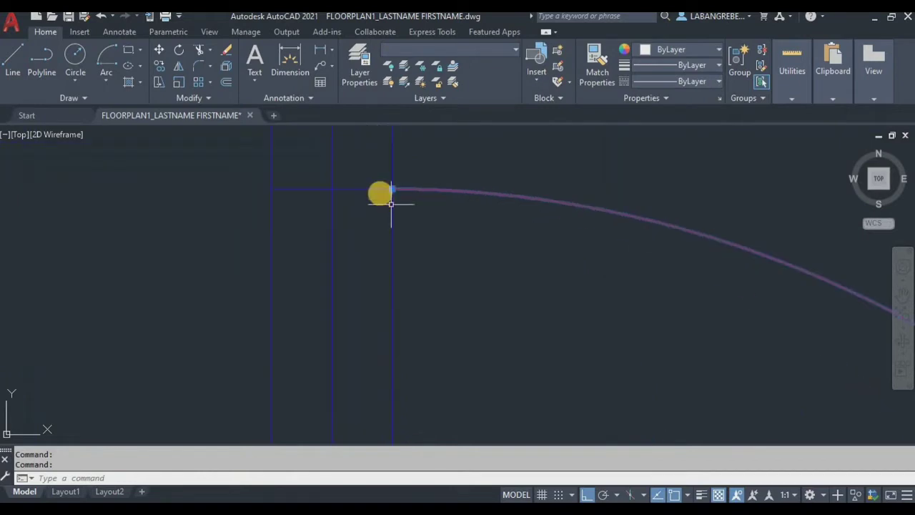
scroll(421, 262, down, 5)
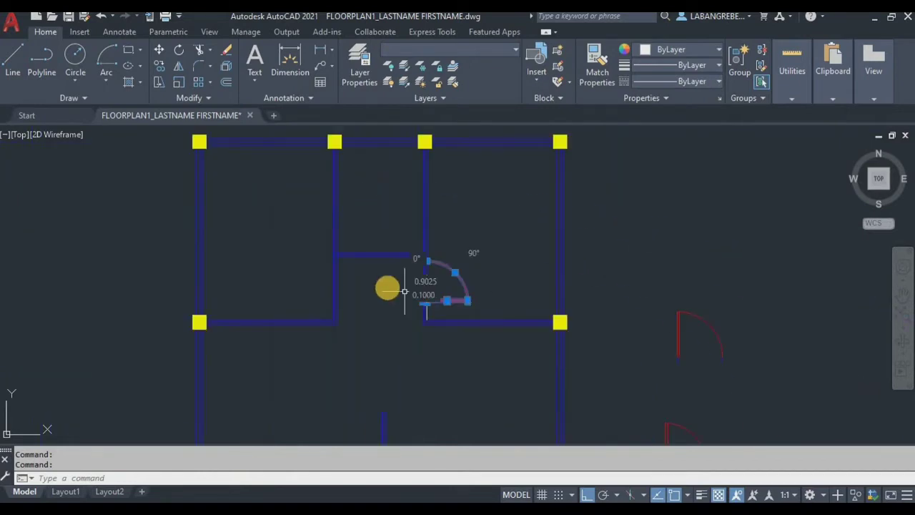
key(Return)
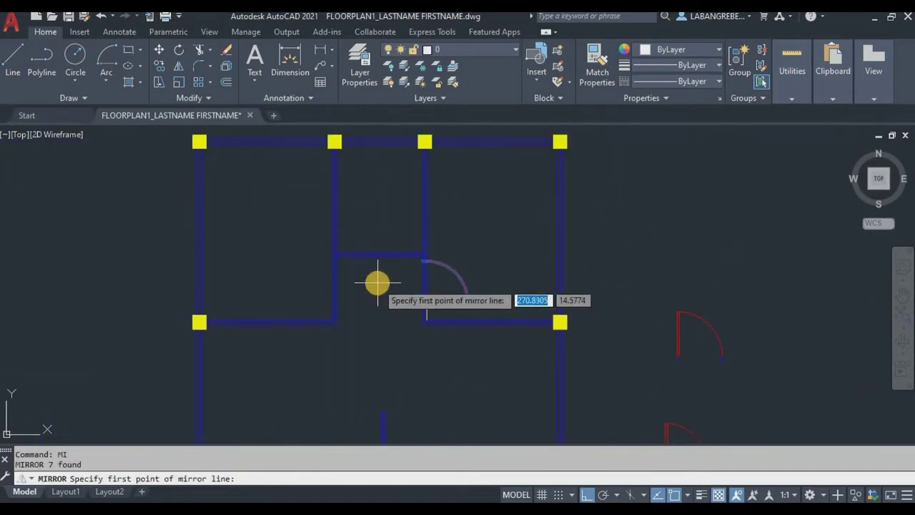
scroll(378, 284, up, 3)
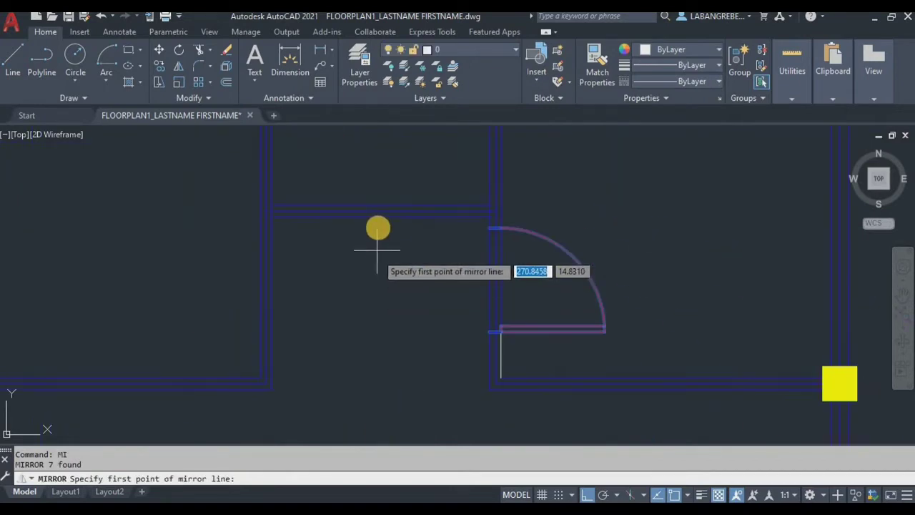
click(379, 211)
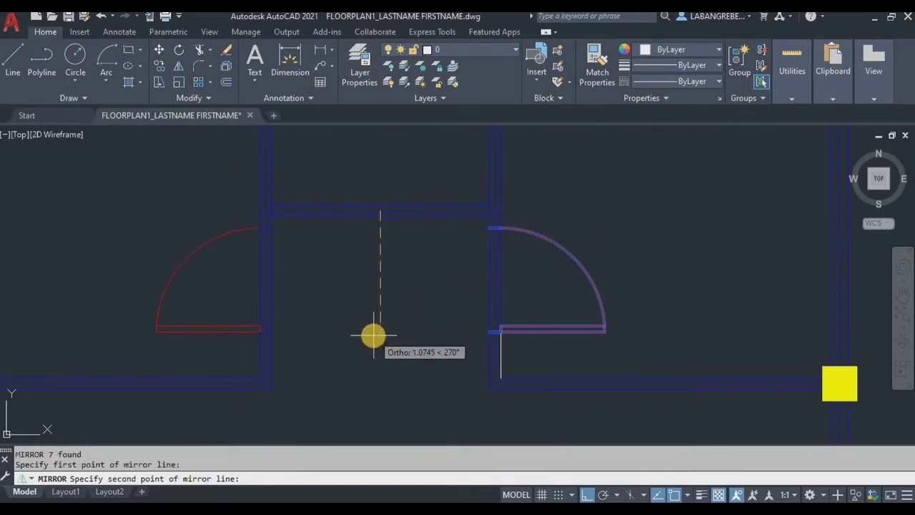
click(373, 336)
key(Return)
Step: Erase the vertical guide line below the right bedroom's door
key(Escape)
key(Escape)
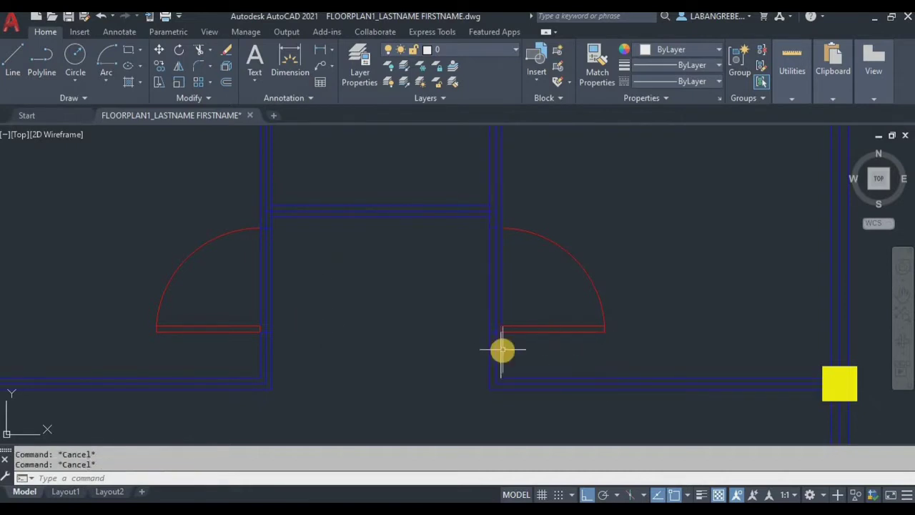
key(Delete)
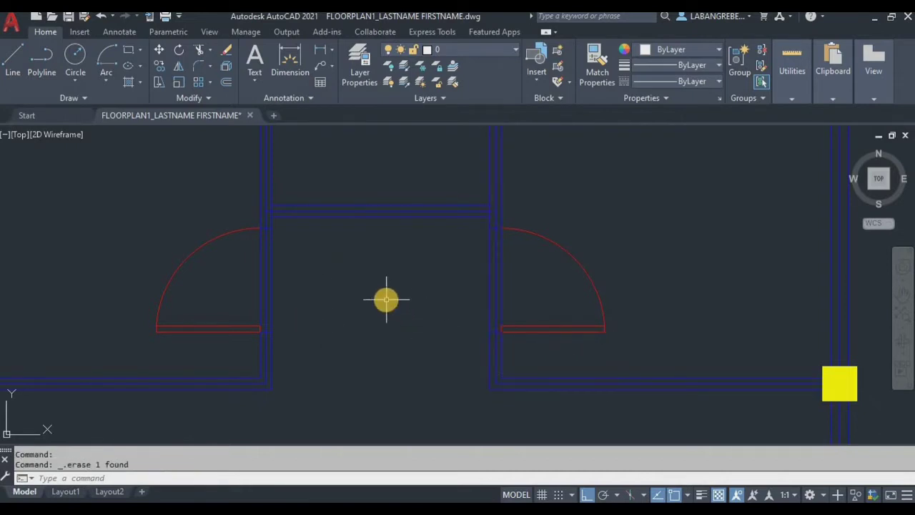
Step: Explode the left and right bedroom walls that the two doors cross
click(310, 289)
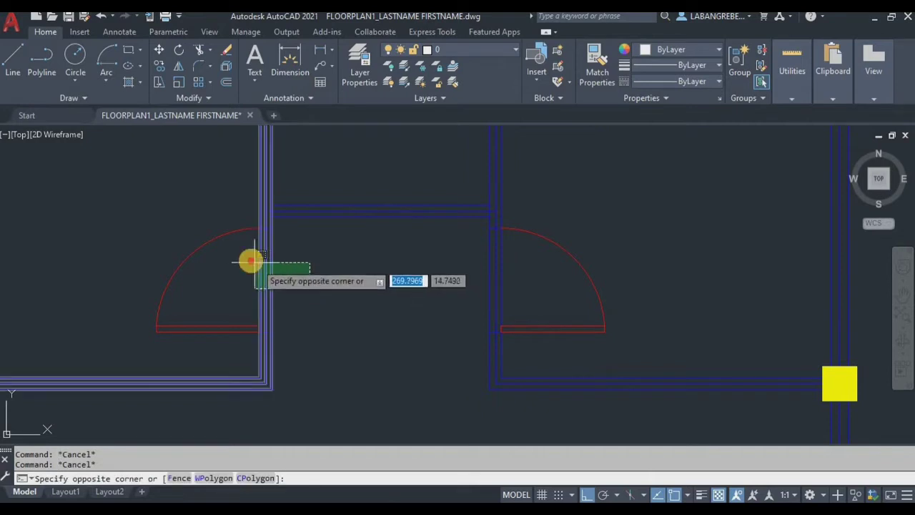
click(251, 260)
click(465, 293)
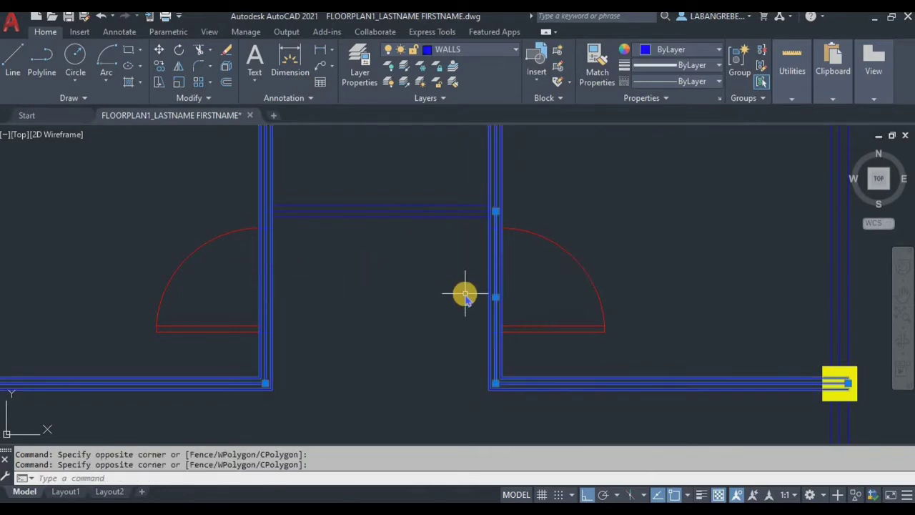
key(Return)
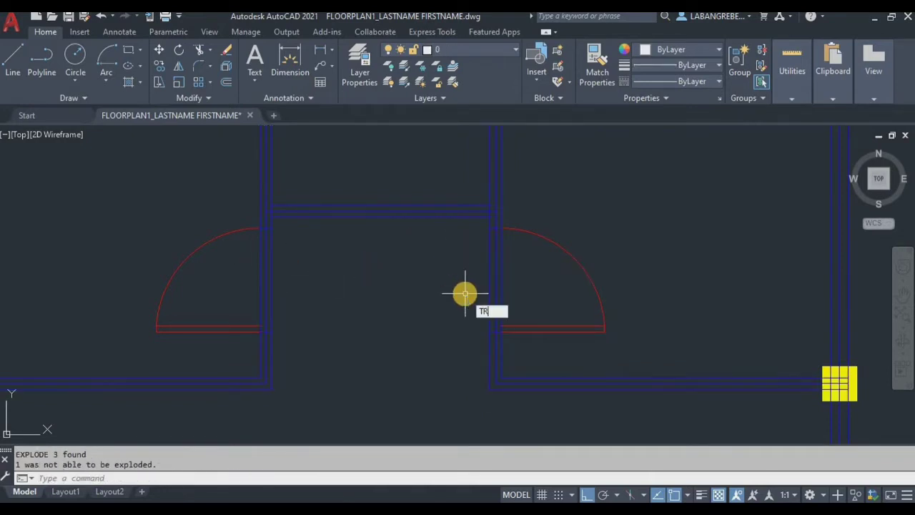
Step: Trim the wall lines between the jambs at both bedroom doorways with a fence across the openings
key(Return)
mouse_move(558, 281)
mouse_down()
mouse_move(382, 281)
mouse_move(230, 260)
mouse_up()
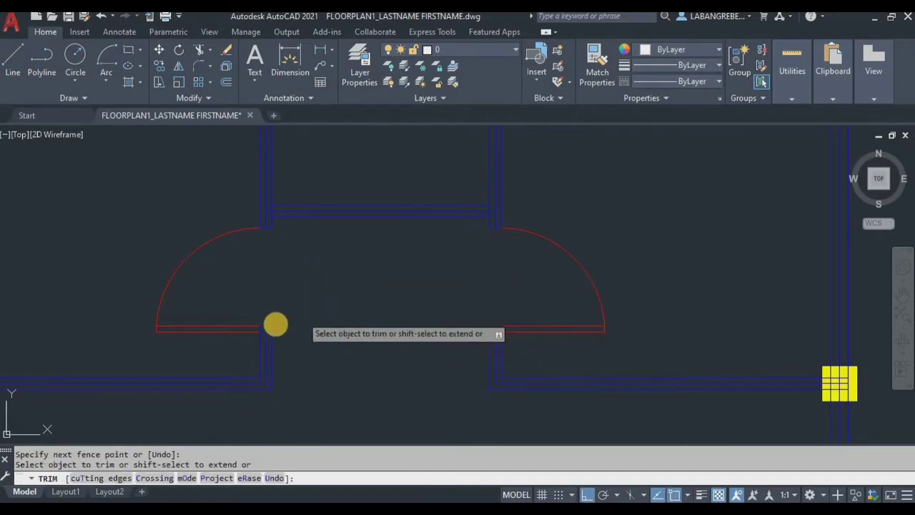
key(Escape)
Step: Try erasing the short end line of the left bedroom's door leaf at the jamb, and undo it
scroll(276, 322, up, 5)
middle_drag(276, 323, 389, 268)
scroll(322, 288, up, 5)
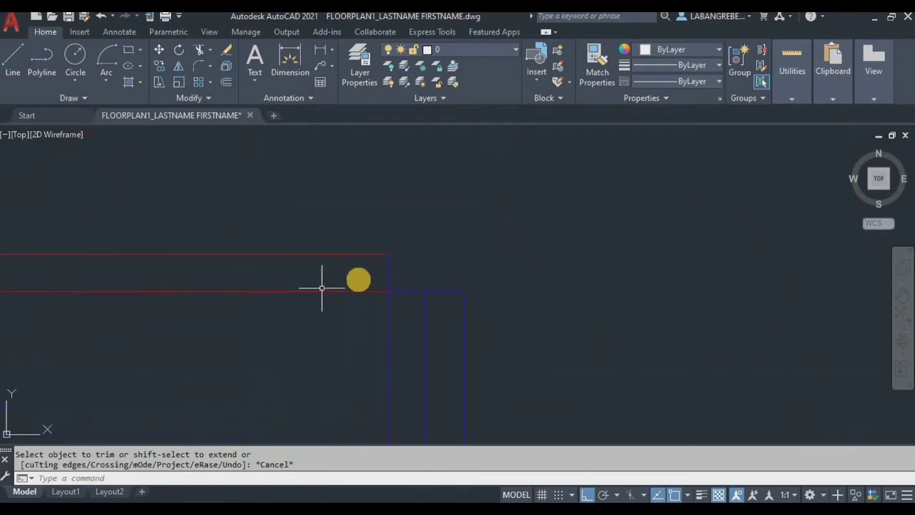
click(388, 272)
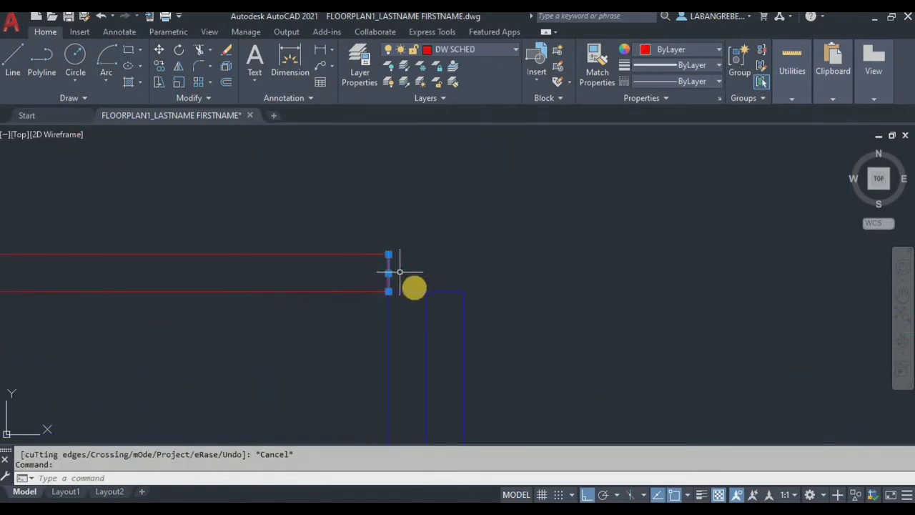
key(Delete)
scroll(412, 286, up, 4)
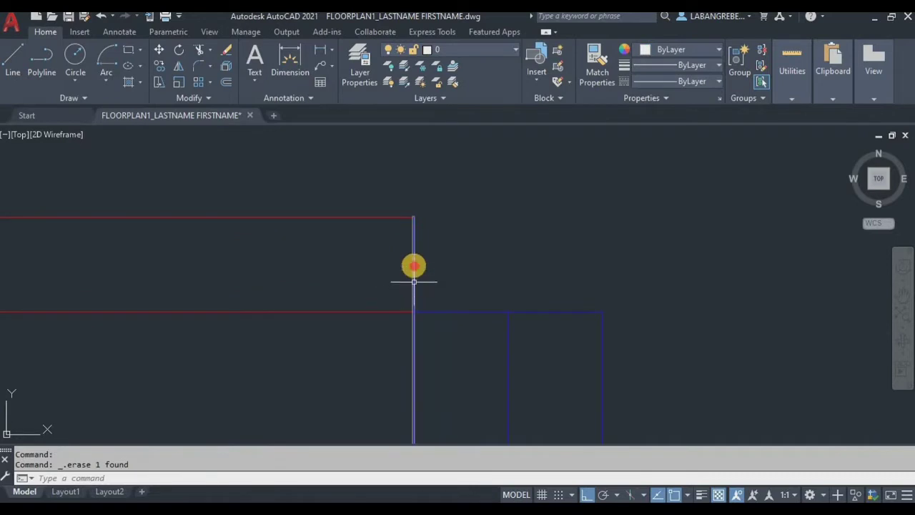
key(ctrl+z)
Step: Try stretching the upper end of the wall line at the left bedroom's door leaf down to the jamb corner, and undo it
scroll(386, 270, up, 5)
click(401, 192)
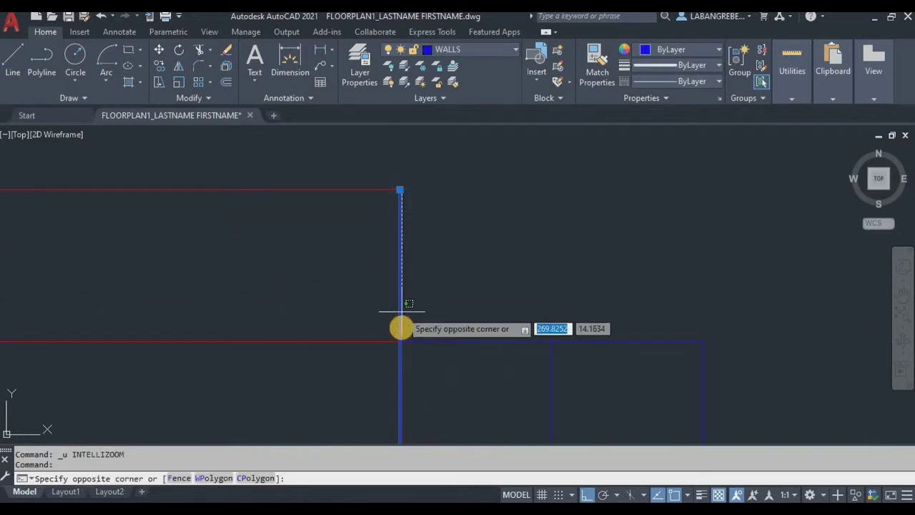
click(400, 194)
click(400, 191)
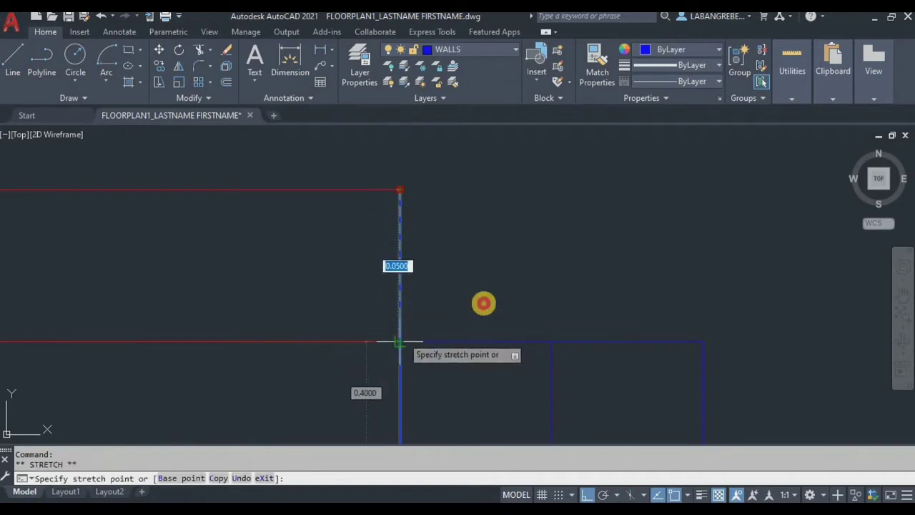
click(401, 343)
key(ctrl+z)
key(ctrl+z)
scroll(407, 271, up, 5)
key(ctrl+z)
Step: Stretch the upper end of the wall line at the left bedroom's door leaf down to the jamb corner
click(388, 252)
key(ctrl+y)
click(383, 191)
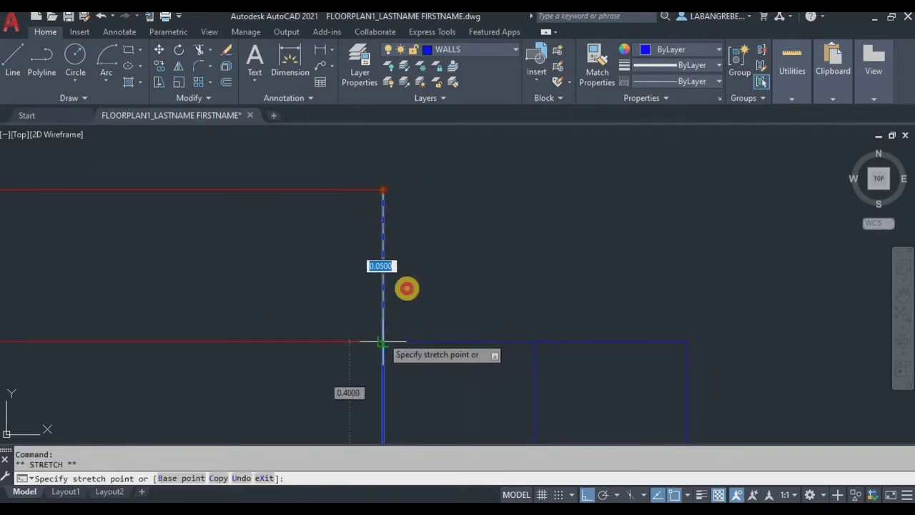
click(384, 342)
key(Escape)
key(Escape)
Step: Draw a vertical line closing the jamb end of the left bedroom's door leaf
text(L)
key(Return)
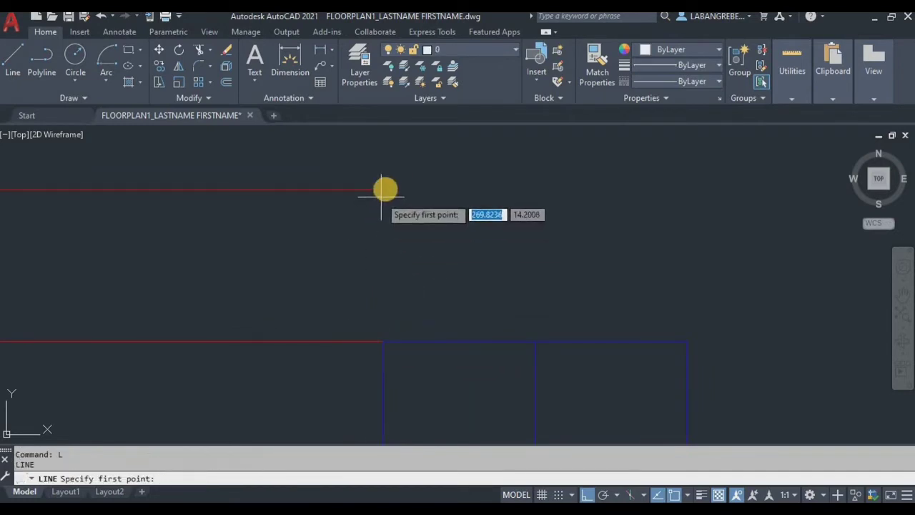
click(383, 190)
click(383, 342)
Step: Assign the left bedroom door leaf's new end line to the DW SCHED layer
click(463, 265)
click(338, 234)
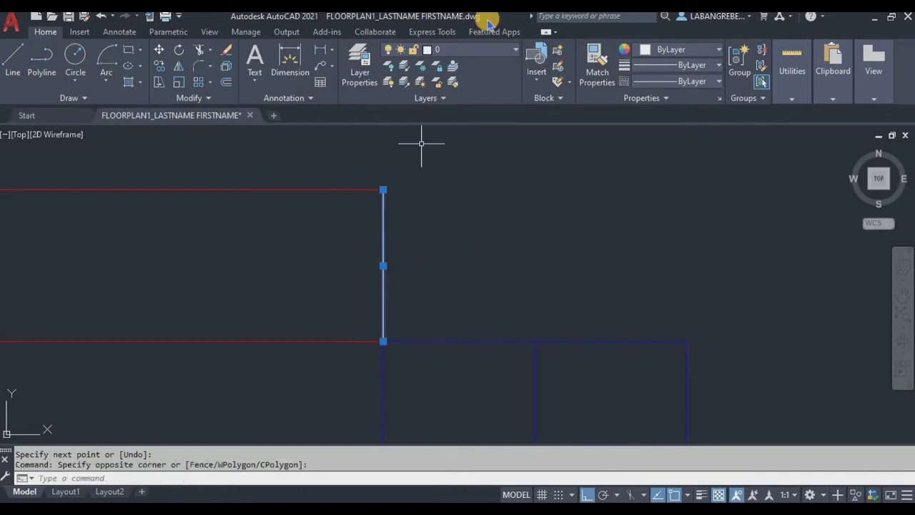
click(483, 55)
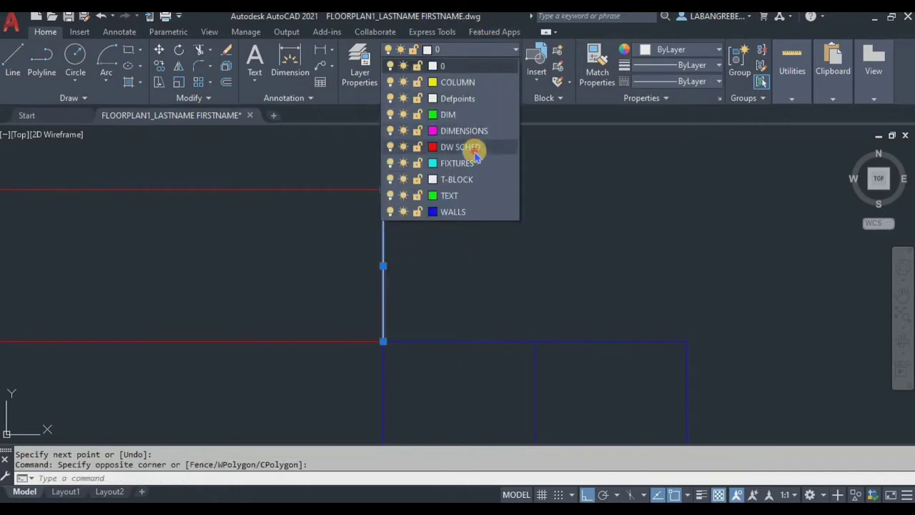
click(474, 148)
key(Escape)
key(Escape)
Step: Try grip-stretching the line at the jamb end of the right bedroom's door leaf, and undo it
scroll(448, 263, down, 6)
scroll(586, 272, up, 6)
scroll(637, 264, up, 2)
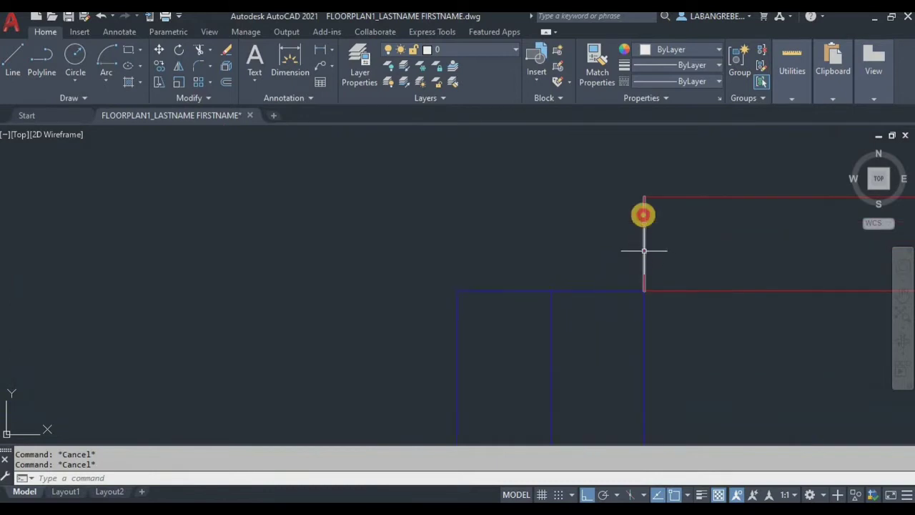
click(644, 214)
click(643, 290)
click(643, 290)
key(Escape)
key(ctrl+z)
Step: Stretch the upper end of the wall line at the right bedroom's door leaf down to the jamb corner
click(645, 240)
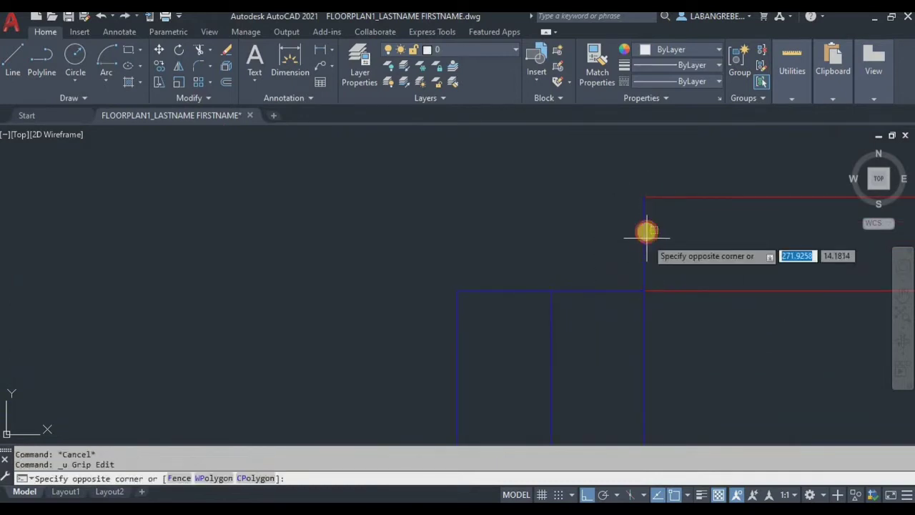
click(642, 196)
click(643, 198)
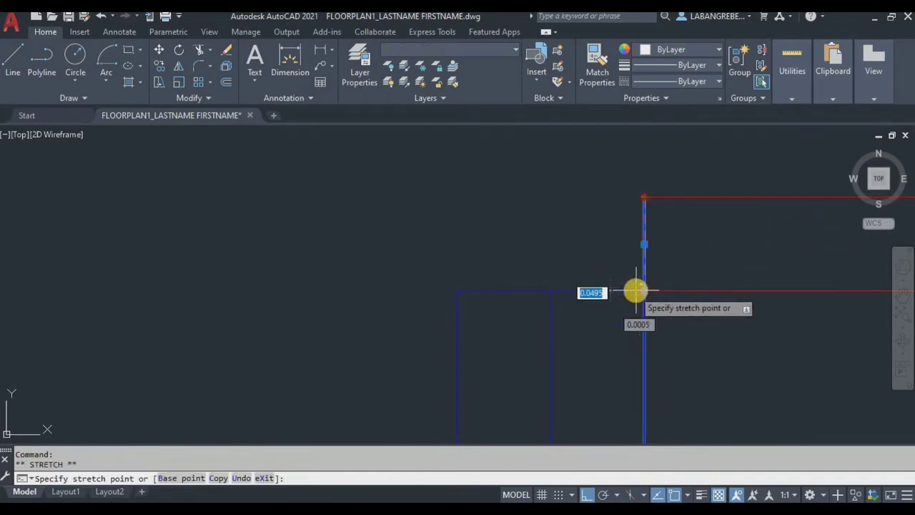
click(644, 290)
key(Escape)
key(Escape)
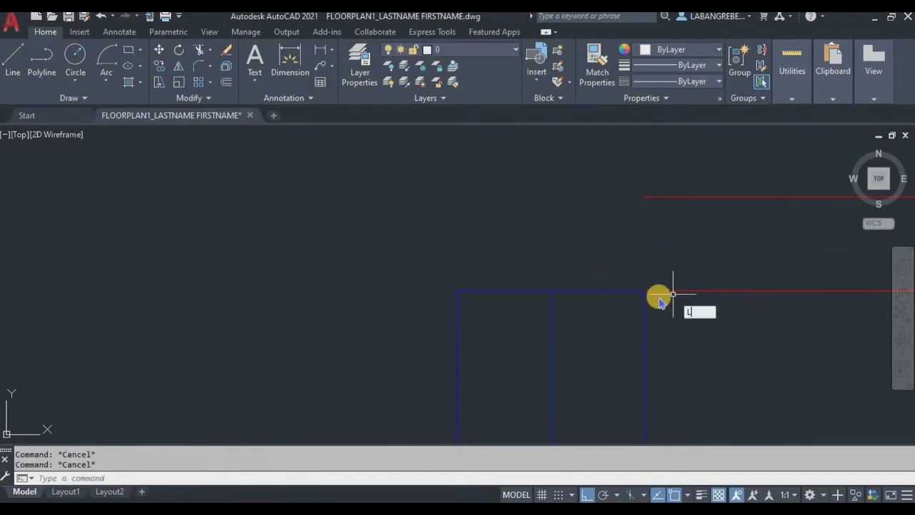
Step: Draw a vertical line closing the jamb end of the right bedroom's door leaf
text(L)
key(Return)
click(643, 290)
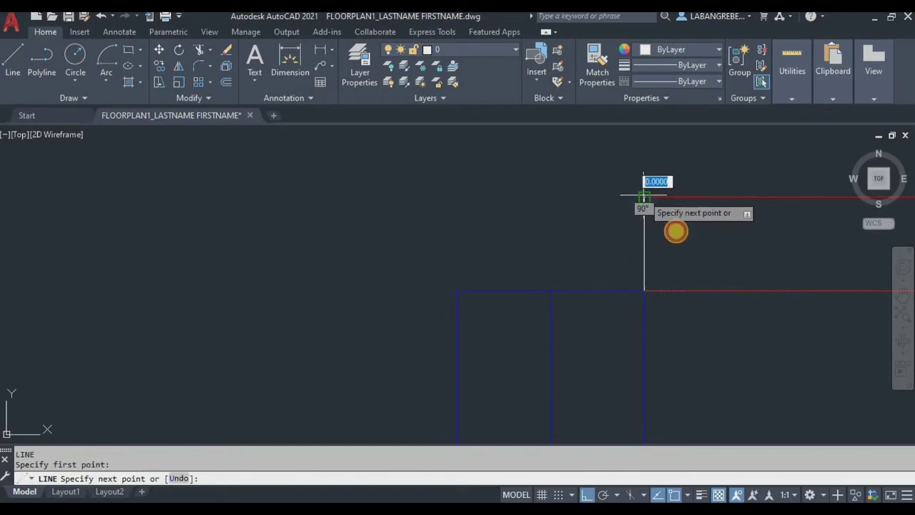
click(643, 197)
key(Return)
Step: Assign the right bedroom door leaf's new end line to the DW SCHED layer
click(665, 229)
click(558, 211)
click(479, 46)
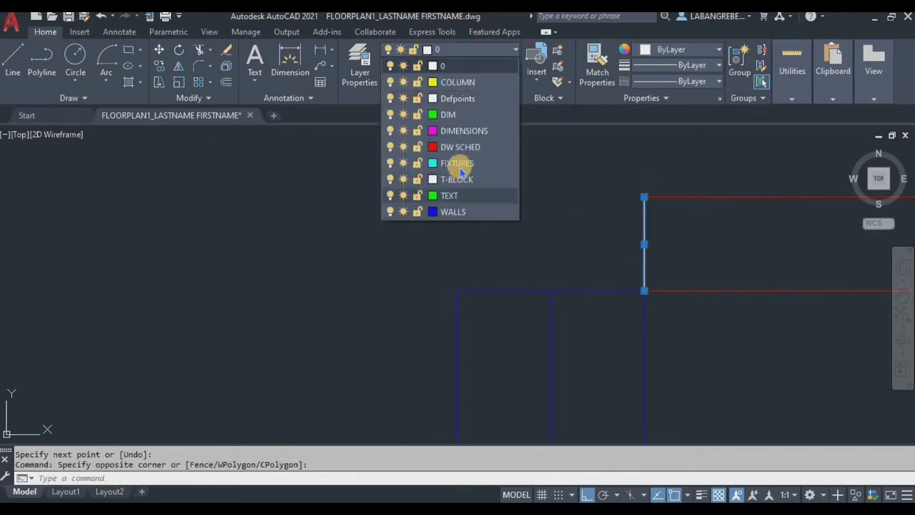
click(465, 145)
key(Escape)
key(Escape)
Step: Check both bedroom doors on the second floor plan and examine the D-3 toilet door on the first floor plan
scroll(491, 253, down, 9)
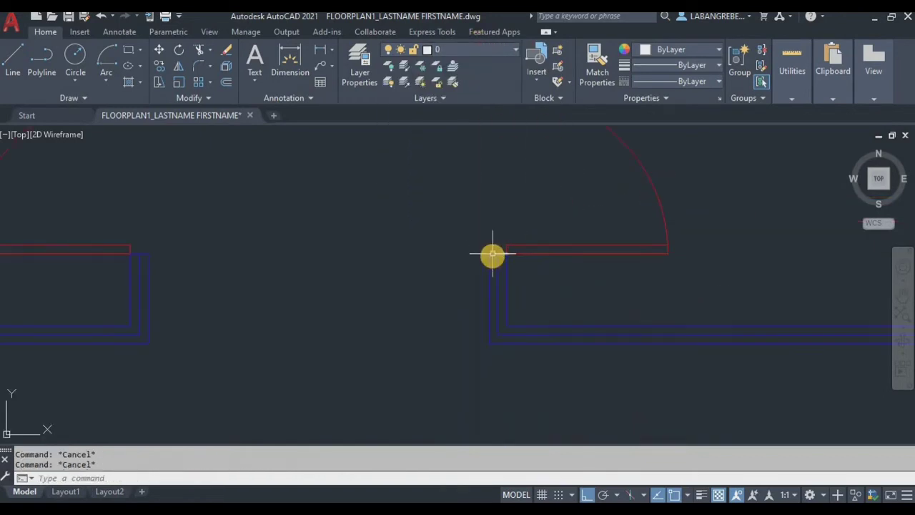
scroll(488, 250, up, 2)
scroll(503, 242, up, 2)
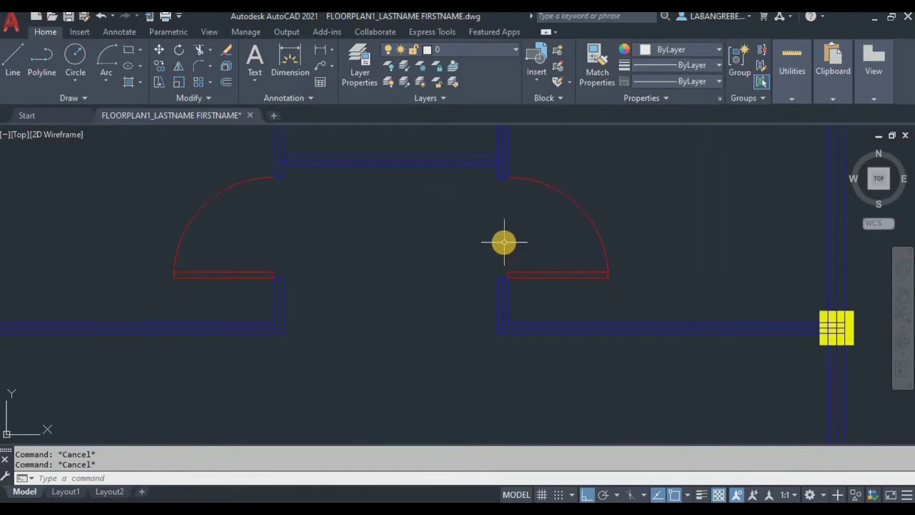
scroll(504, 242, down, 8)
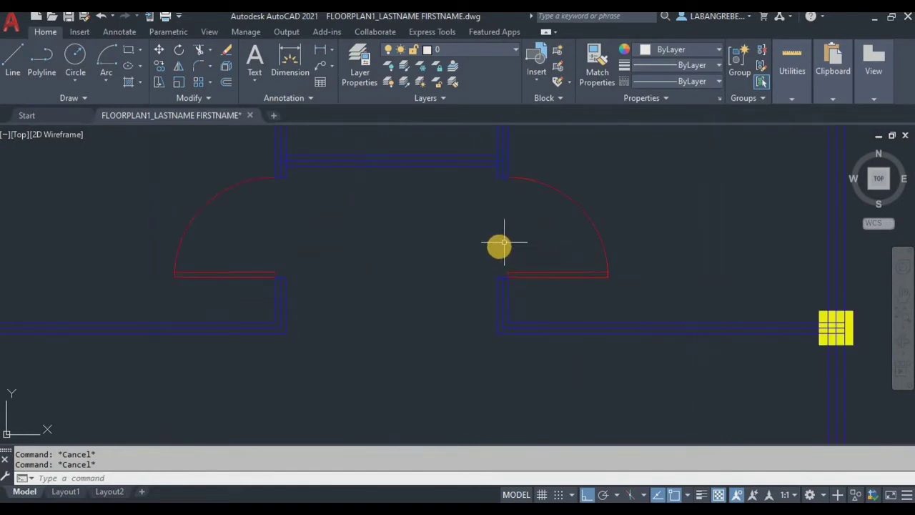
scroll(185, 265, up, 5)
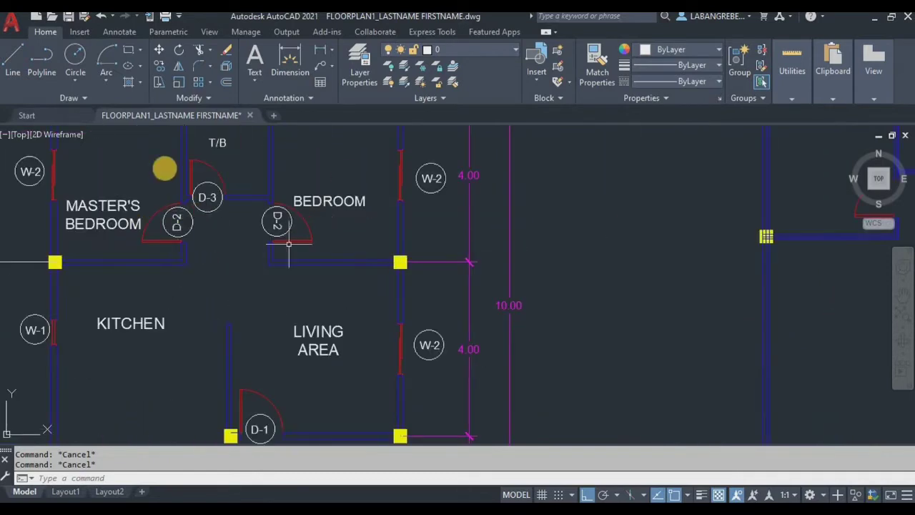
scroll(212, 341, down, 2)
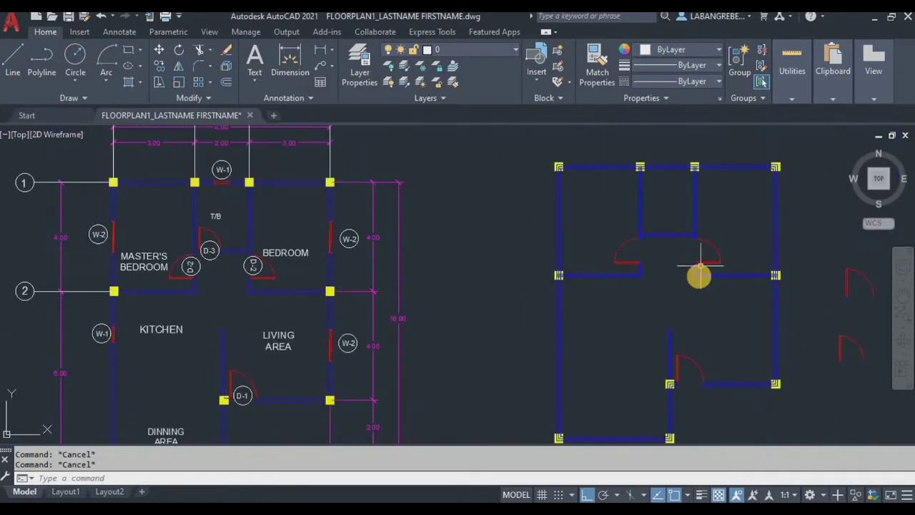
middle_drag(713, 312, 556, 292)
scroll(491, 198, up, 2)
scroll(438, 239, down, 4)
scroll(177, 247, up, 6)
scroll(177, 248, up, 2)
middle_drag(240, 214, 250, 313)
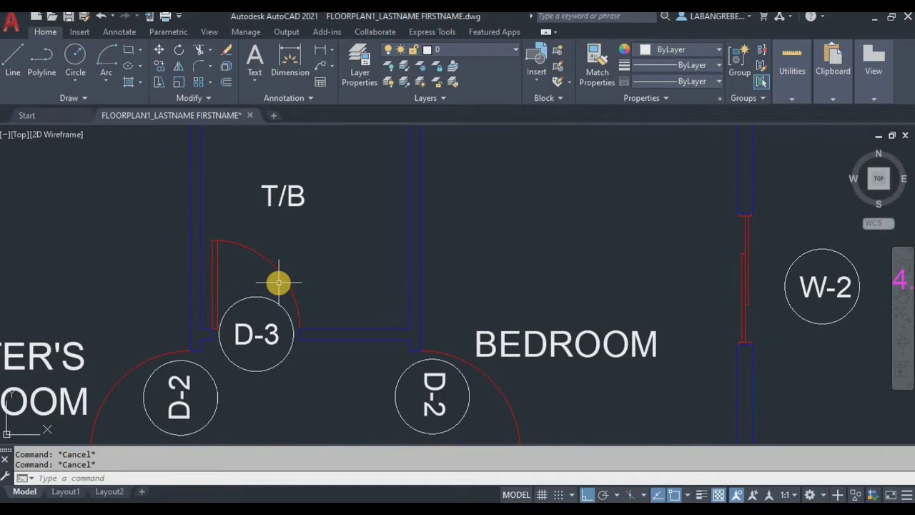
Step: Draw a 0.2 horizontal guide line rightwards from the lower-left inner corner of the toilet on the second floor plan
scroll(279, 282, down, 2)
middle_drag(519, 296, 241, 262)
middle_drag(572, 293, 260, 254)
middle_drag(690, 267, 371, 282)
scroll(475, 222, up, 4)
key(l)
key(Return)
click(441, 211)
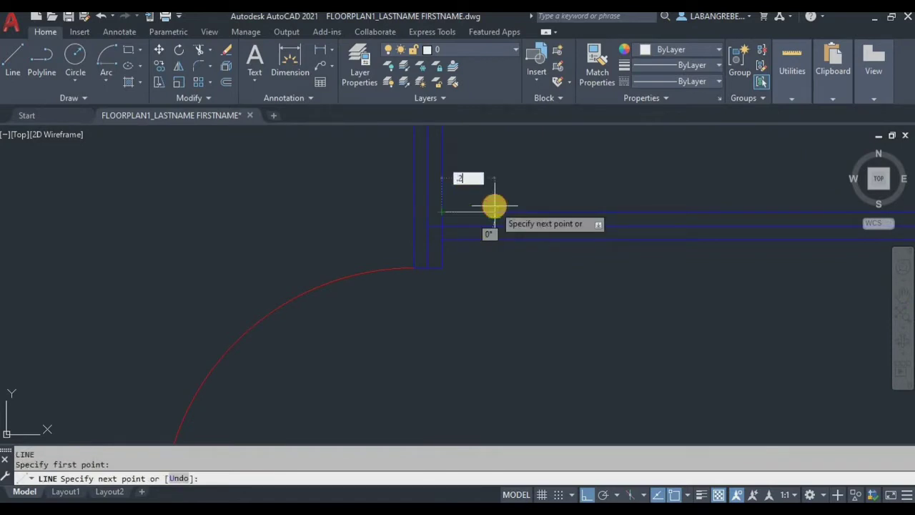
key(Return)
key(Return)
Step: Draw a 0.10 vertical jamb line in the empty space beside the two loose door symbols
scroll(486, 281, down, 5)
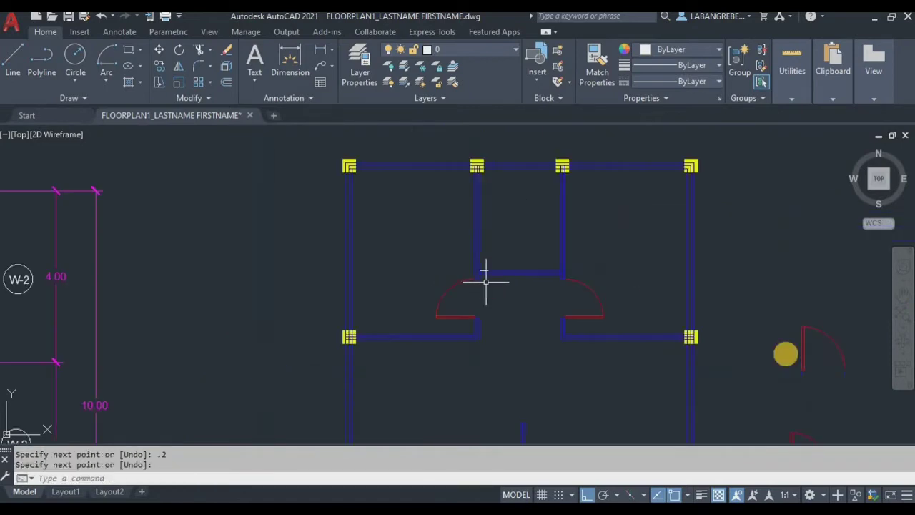
mouse_move(781, 352)
middle_down()
mouse_move(541, 424)
mouse_move(465, 339)
mouse_move(515, 327)
middle_up()
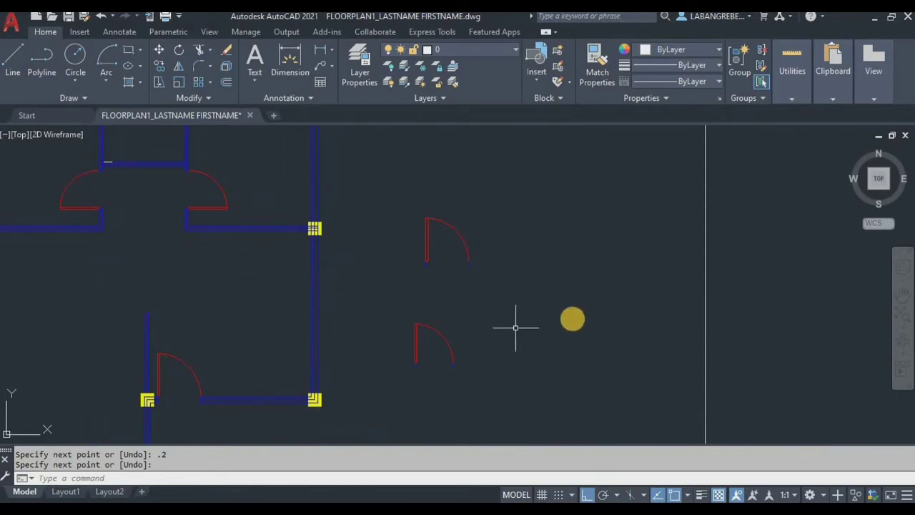
key(space)
click(514, 310)
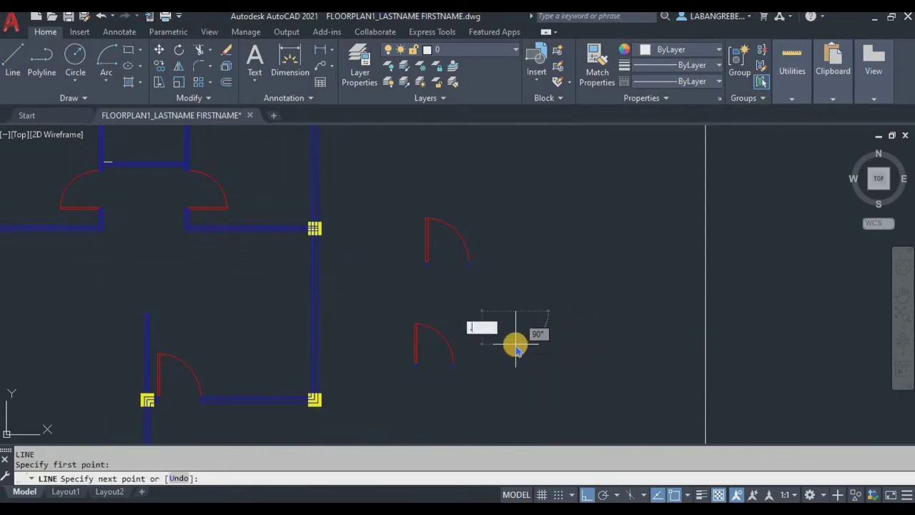
text(.10)
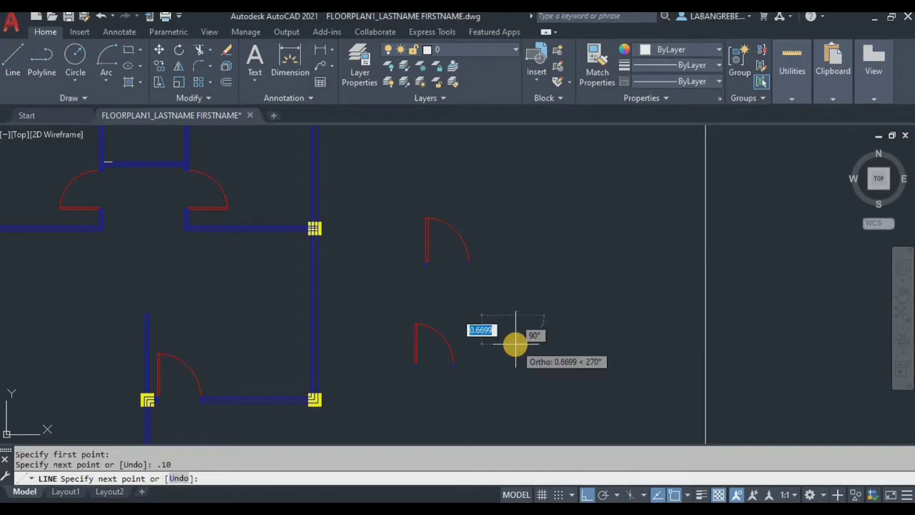
key(Return)
key(Return)
Step: Offset the 0.10 jamb line 0.8 to the right
click(584, 322)
click(485, 289)
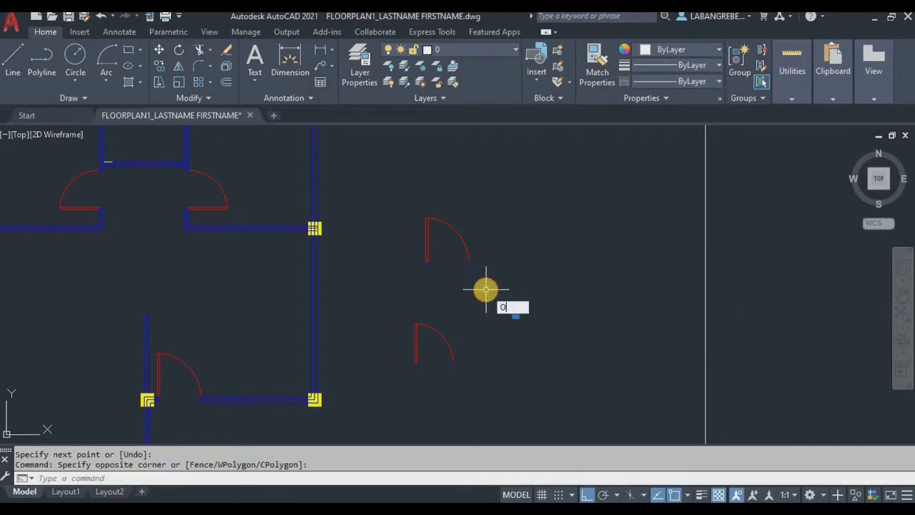
text(O)
key(Return)
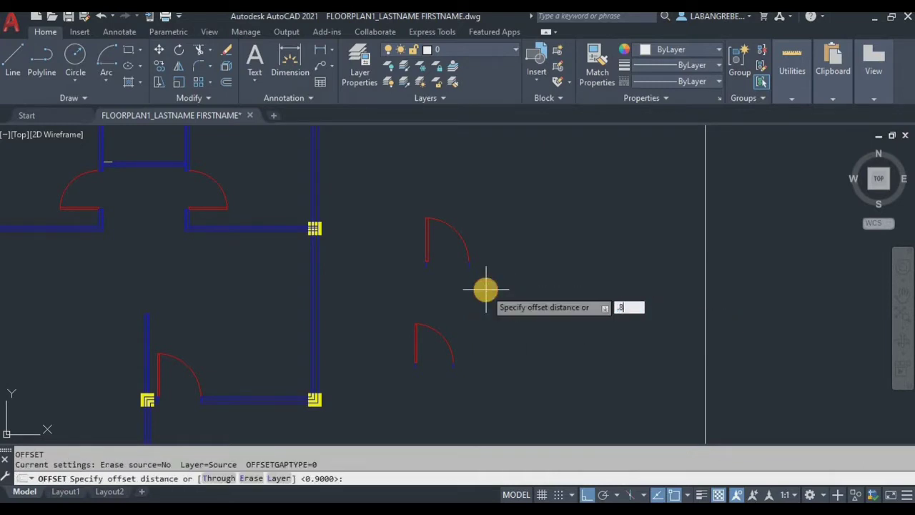
text(.8)
key(Return)
click(527, 327)
scroll(586, 311, up, 5)
key(Escape)
Step: Assign both new jamb lines to the WALLS layer
scroll(486, 309, up, 3)
middle_drag(617, 317, 603, 340)
click(602, 341)
click(407, 185)
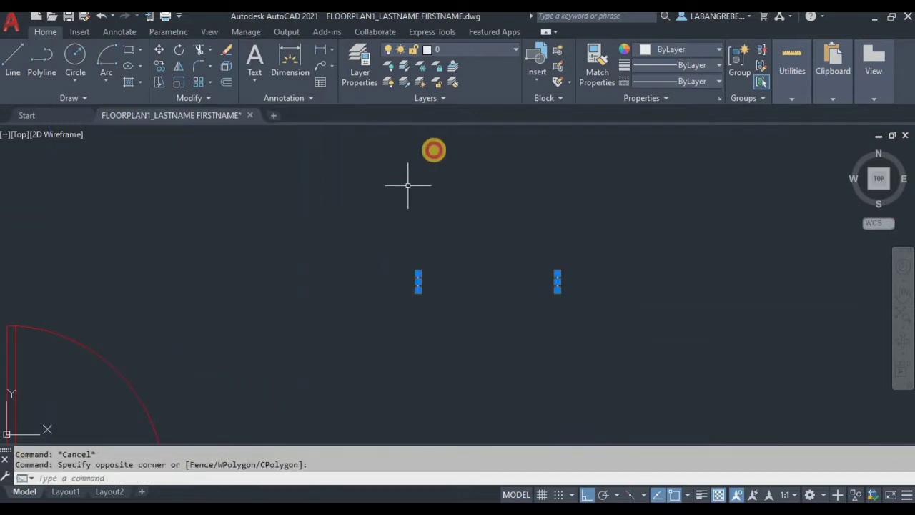
click(463, 55)
click(485, 213)
key(Escape)
Step: Draw a closed 0.05 by 0.8 door leaf with lines, starting at the upper end of the left jamb line
scroll(460, 310, up, 2)
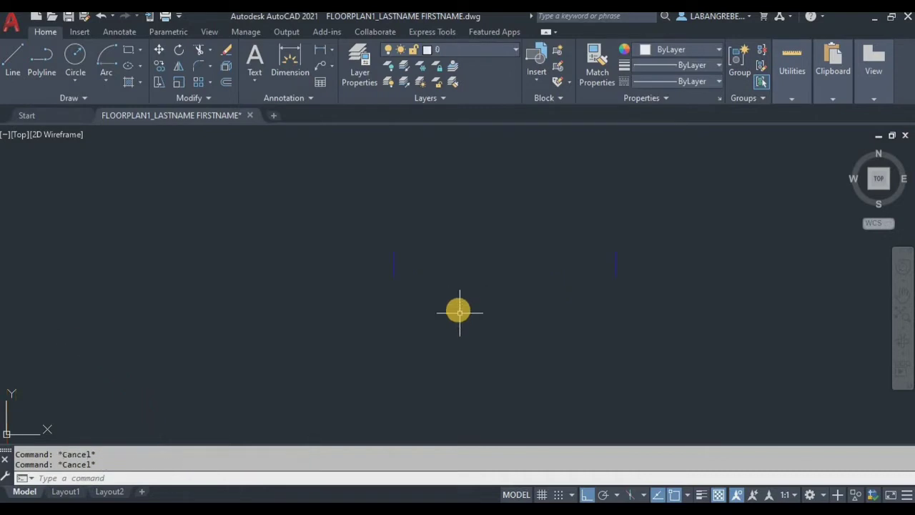
text(l)
key(Return)
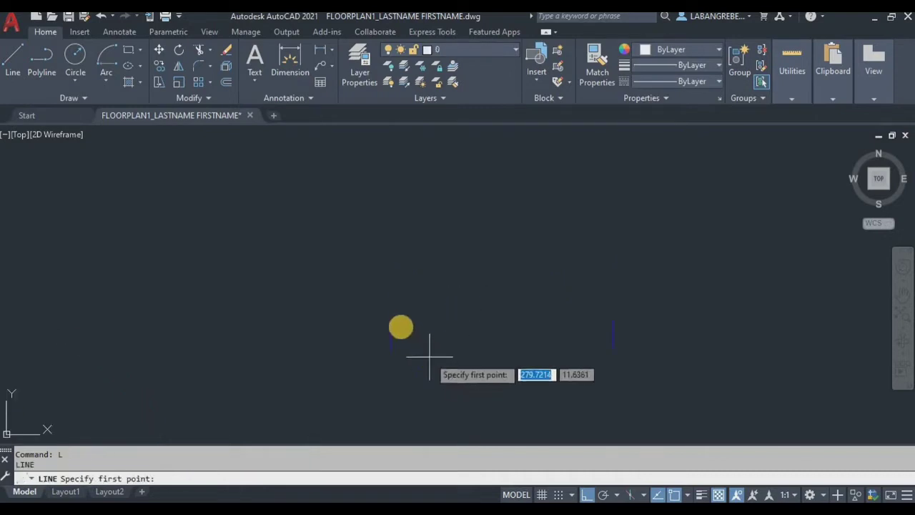
click(391, 320)
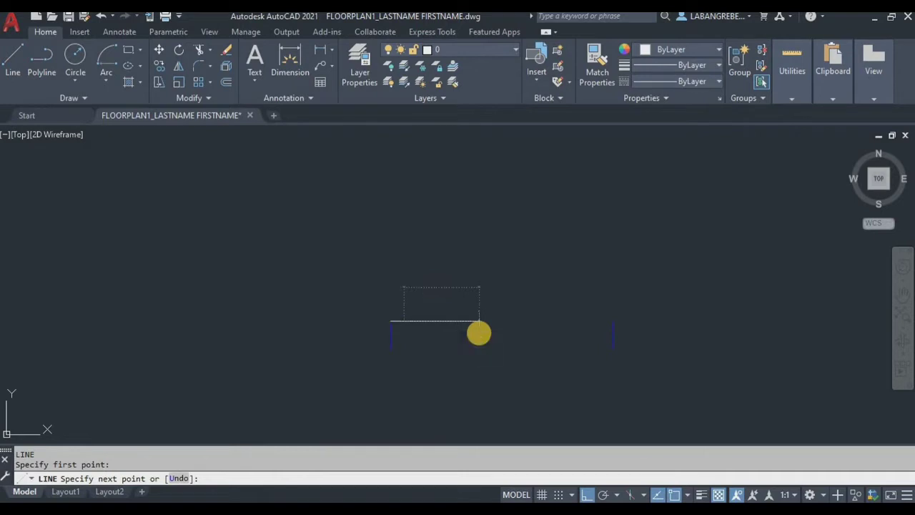
text(.05)
key(Return)
text(.8)
key(Return)
scroll(300, 268, down, 4)
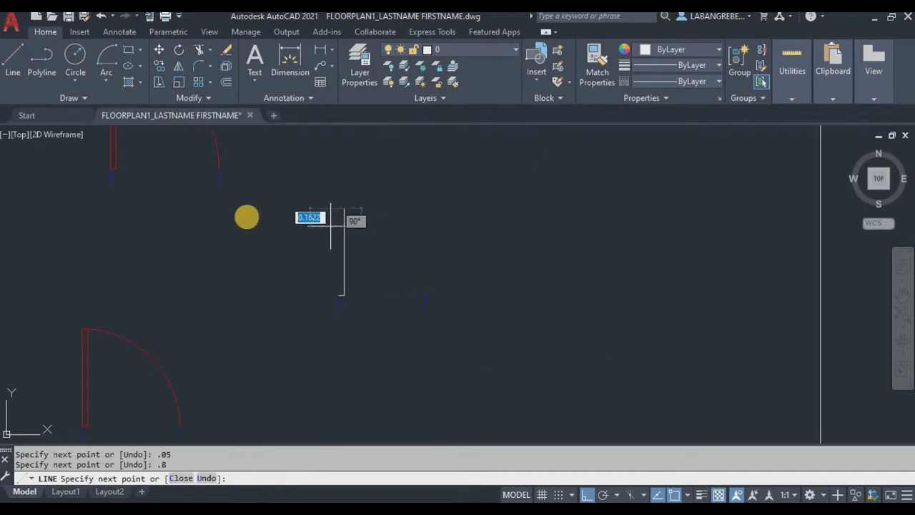
key(Return)
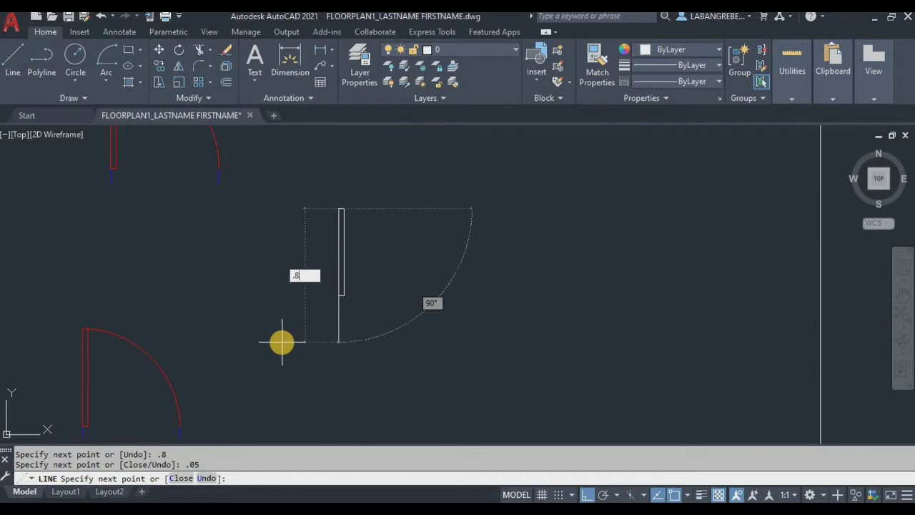
key(Return)
key(Return)
Step: Draw the door's swing arc centred on the leaf's lower left corner, from the right jamb's upper end to the leaf's top
scroll(418, 246, up, 2)
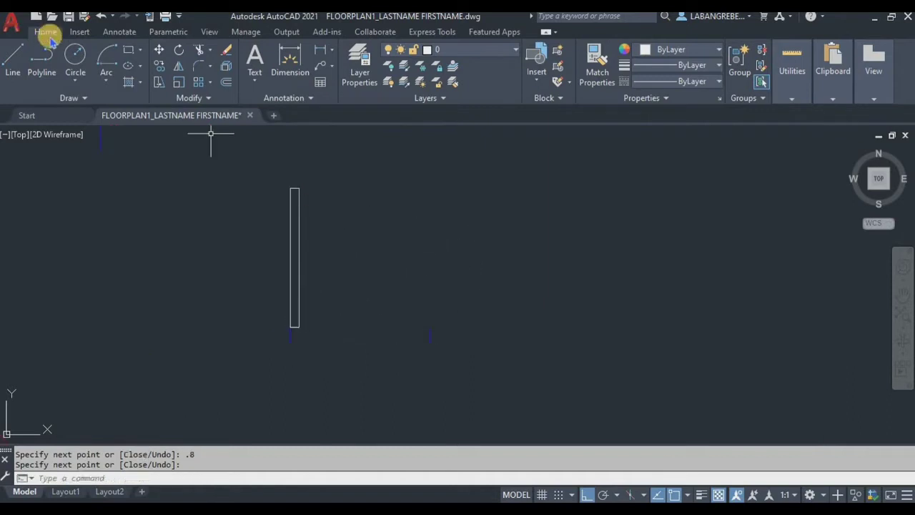
click(107, 56)
click(105, 81)
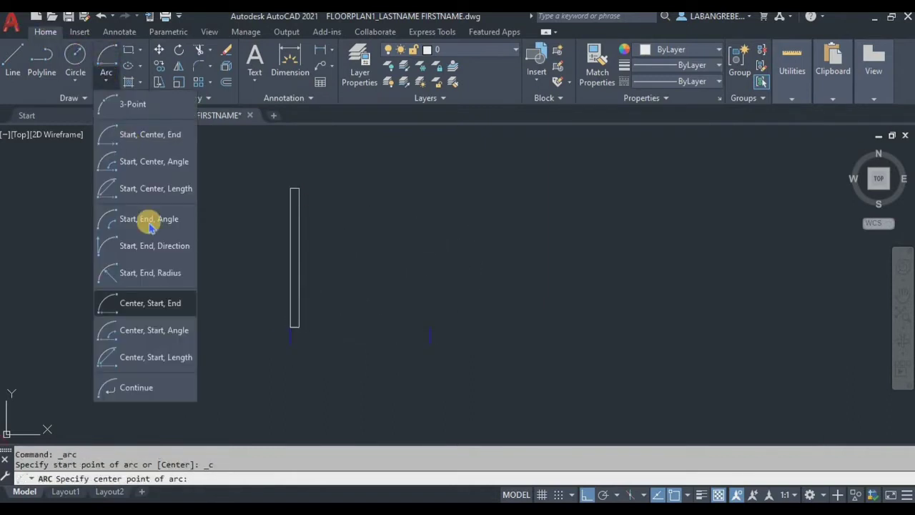
scroll(292, 328, up, 2)
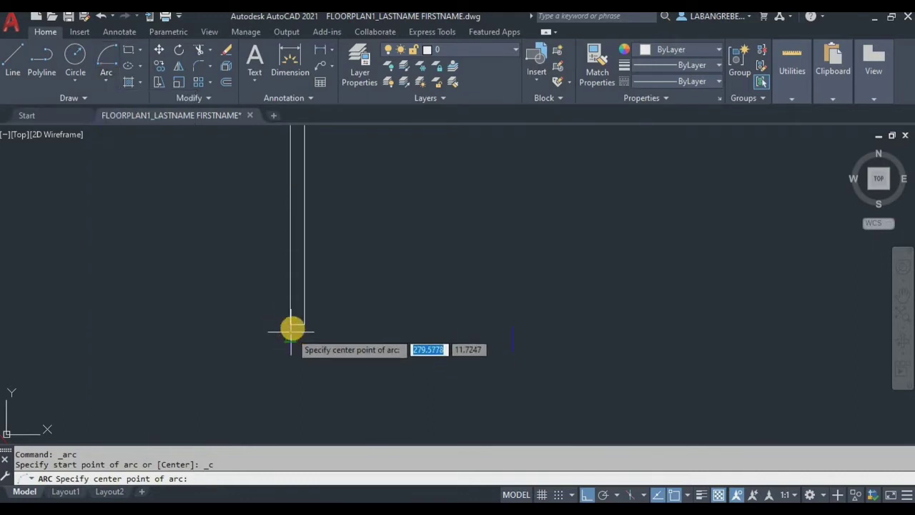
click(292, 325)
click(486, 325)
scroll(388, 251, down, 3)
scroll(435, 242, up, 4)
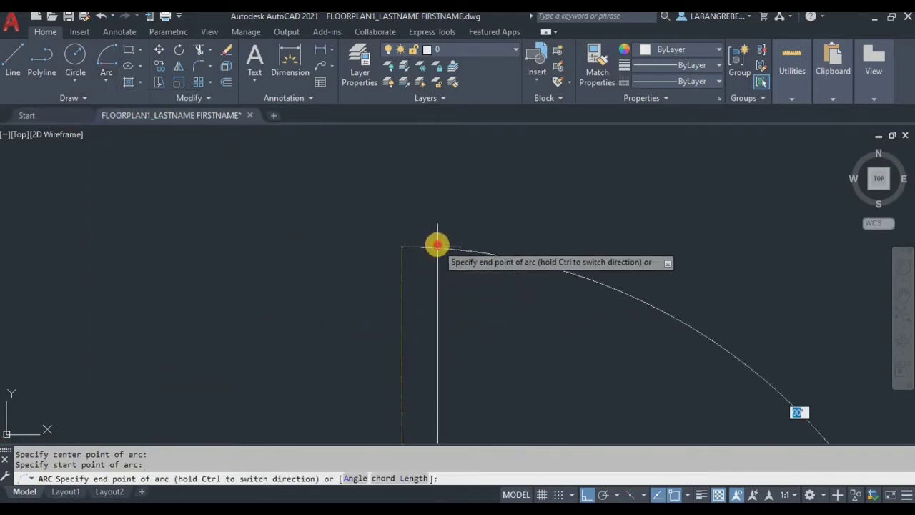
click(437, 245)
Step: Stretch the swing arc's end point onto the upper right corner of the door leaf
scroll(437, 246, up, 4)
click(445, 259)
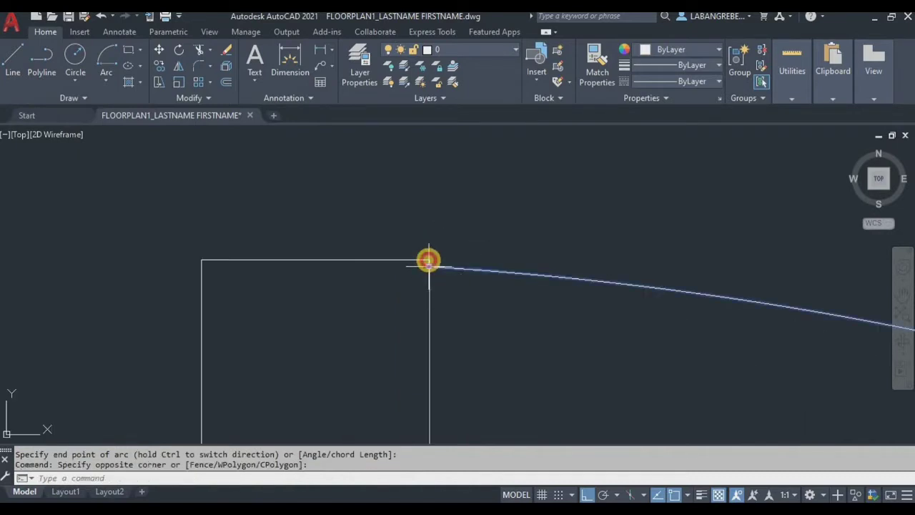
click(428, 261)
key(Escape)
key(Escape)
Step: Assign the new door leaf and its swing arc to the DW SCHED layer
click(490, 319)
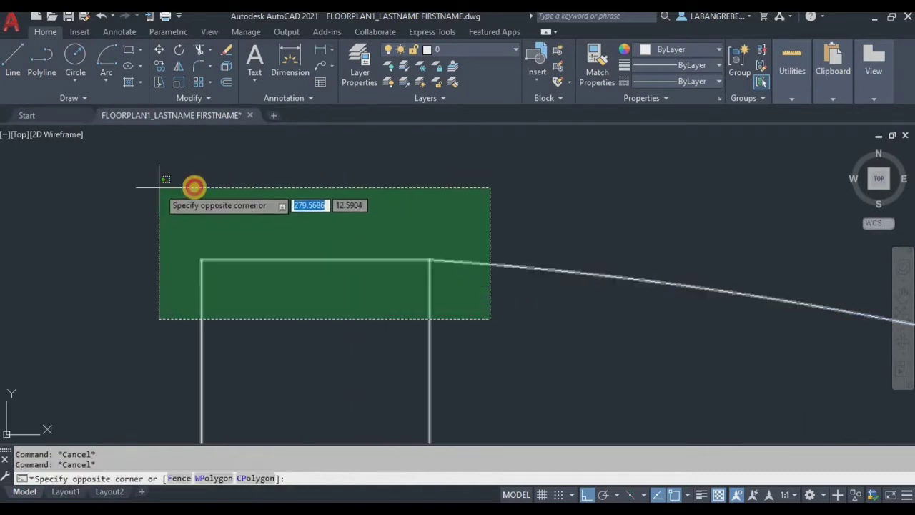
click(159, 188)
scroll(208, 179, down, 4)
scroll(221, 250, up, 4)
click(253, 345)
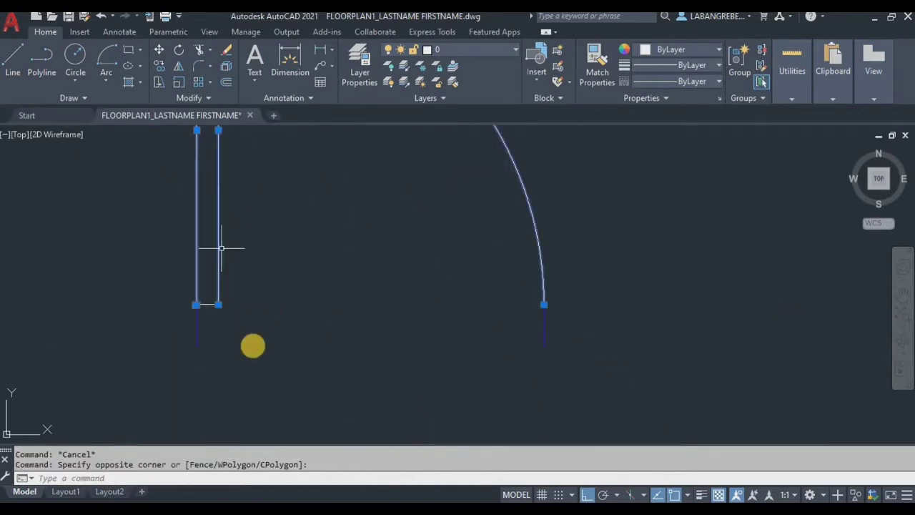
click(202, 280)
click(457, 49)
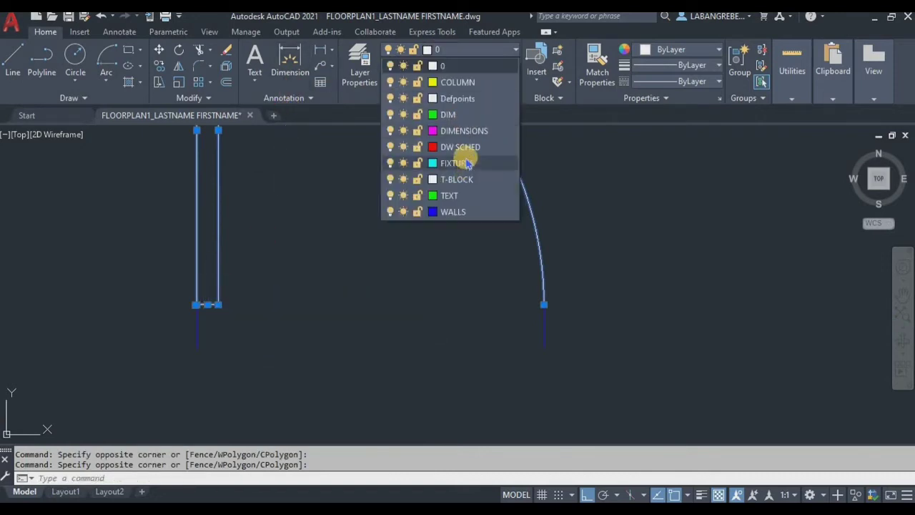
click(460, 147)
key(Escape)
key(Escape)
Step: Try to copy the complete 0.8 door symbol to the end of the guide line on the toilet's lower wall
scroll(461, 250, up, 3)
click(582, 338)
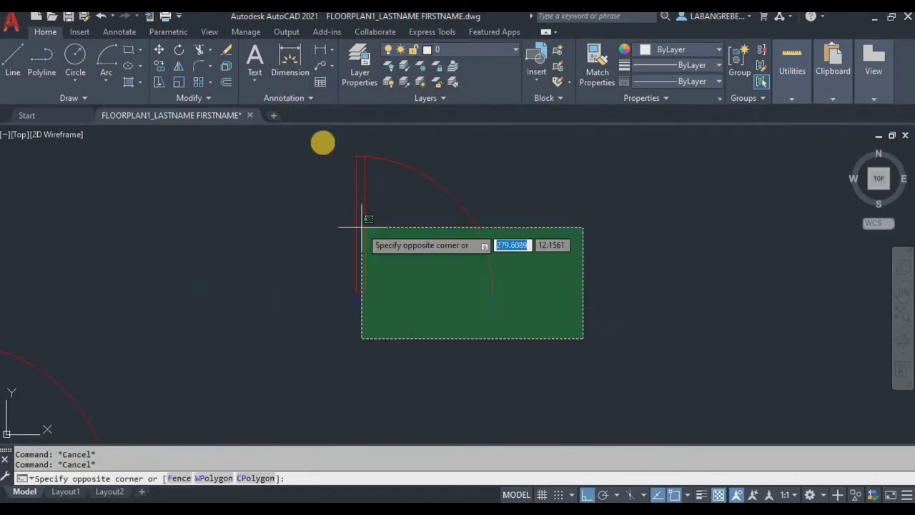
click(323, 137)
scroll(416, 284, down, 2)
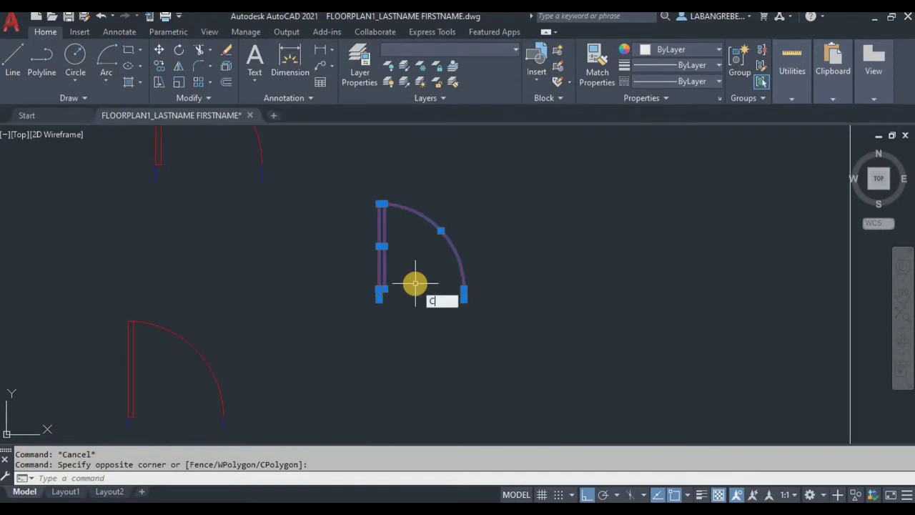
text(CO)
key(Return)
scroll(400, 279, up, 4)
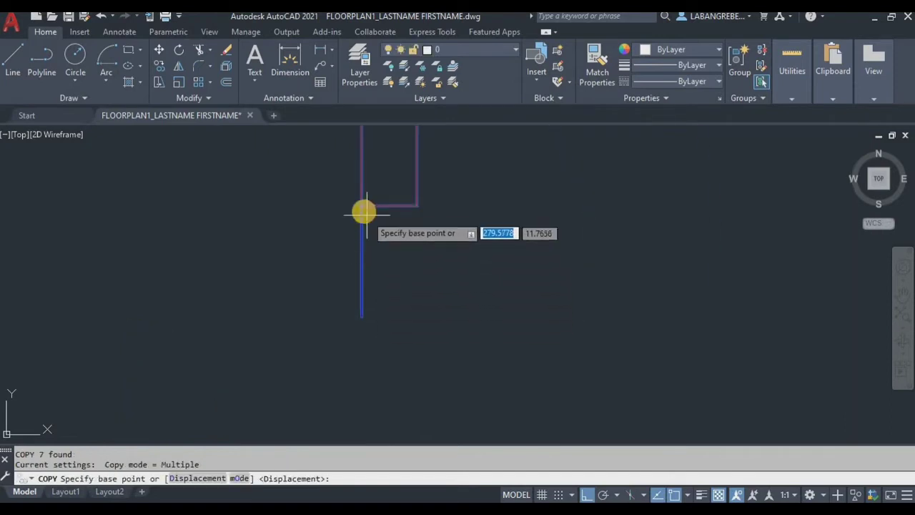
click(362, 206)
scroll(429, 321, down, 6)
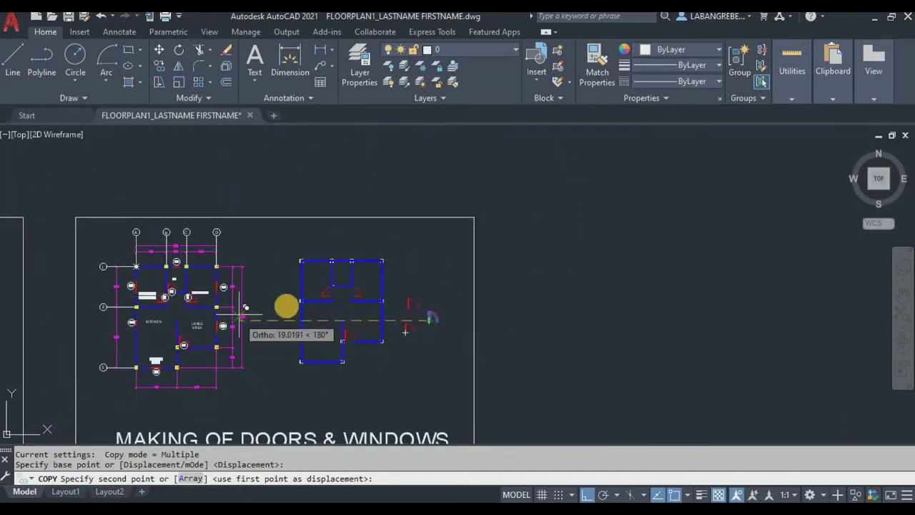
scroll(352, 295, up, 5)
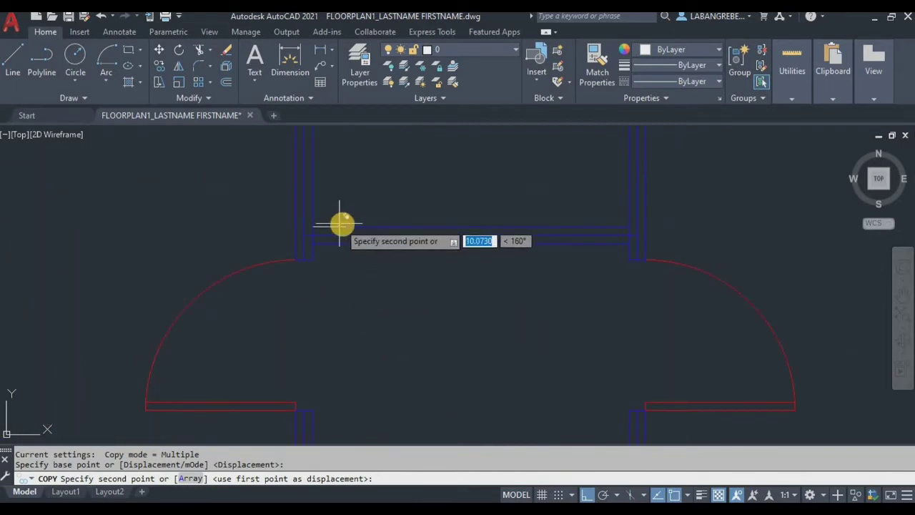
click(346, 227)
key(Escape)
scroll(374, 240, up, 2)
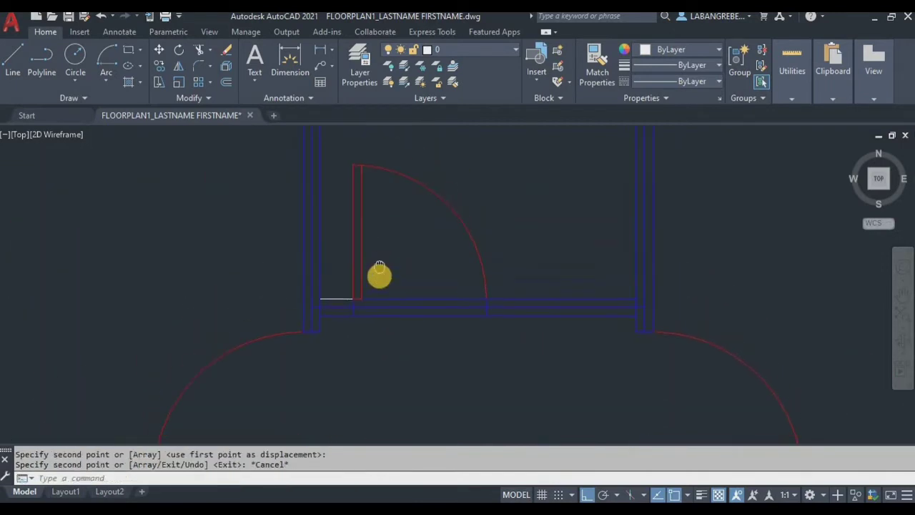
Step: Undo the copy of the 0.8 door symbol at the toilet wall
scroll(360, 312, up, 4)
key(ctrl+z)
key(ctrl+z)
key(ctrl+z)
key(ctrl+z)
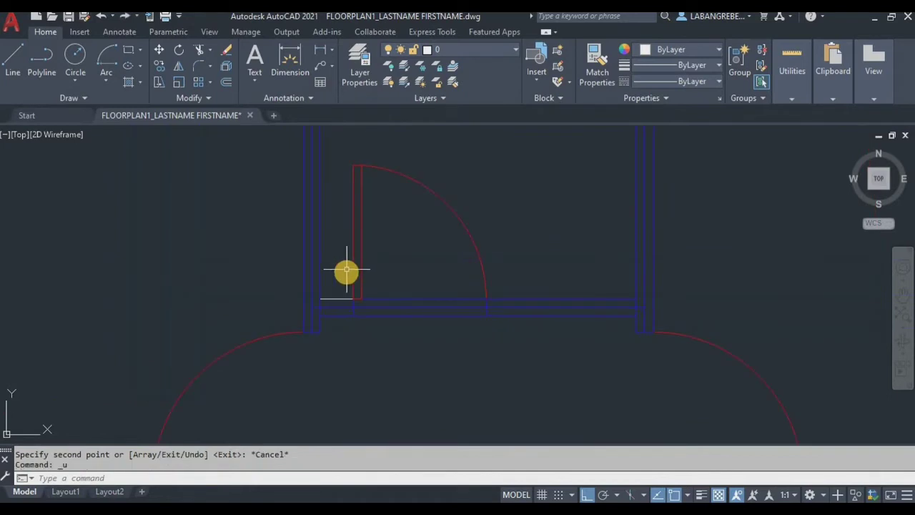
Step: Replace the guide line at the toilet's lower left inner corner with a 0.1 line running right along the wall
scroll(363, 301, down, 5)
scroll(351, 302, up, 10)
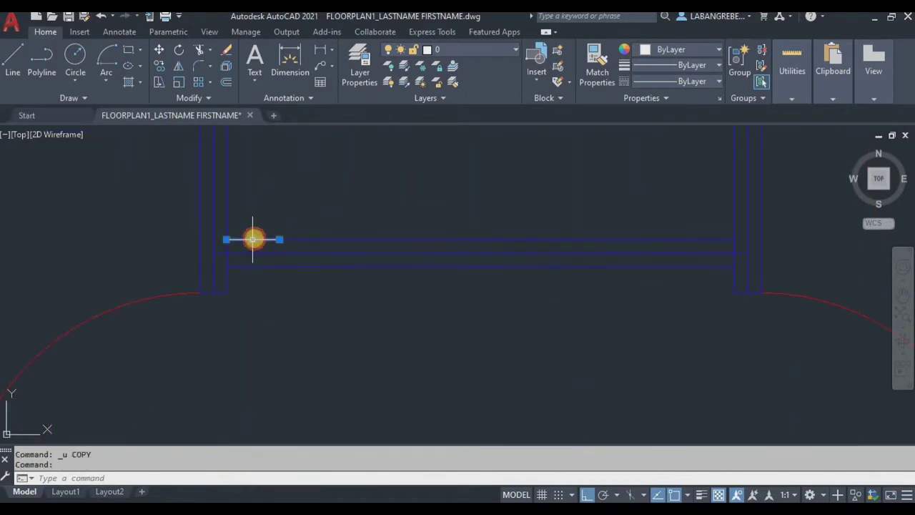
key(l)
key(Return)
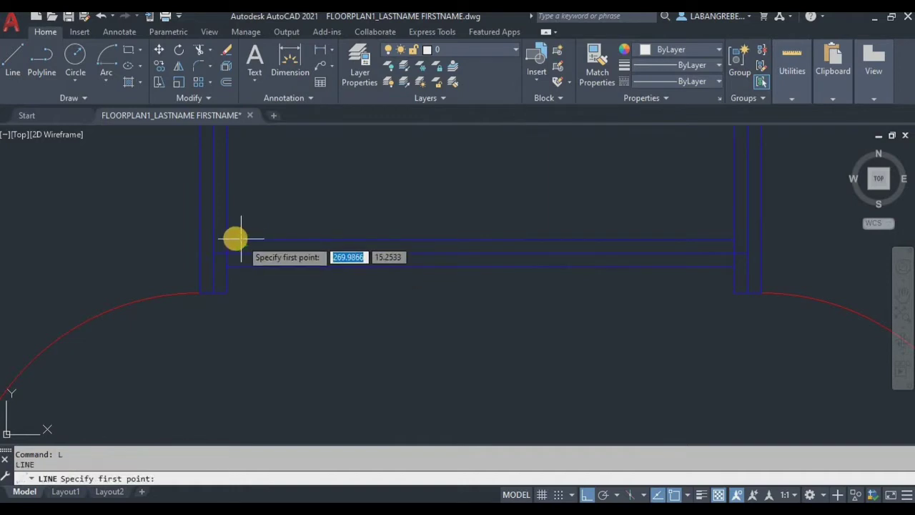
click(226, 239)
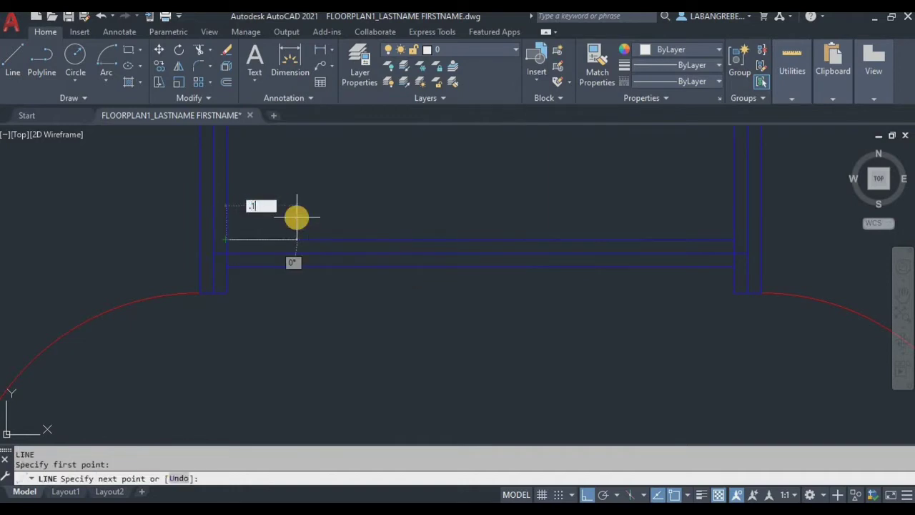
key(Return)
key(Return)
Step: Copy the 0.8 door symbol by its left jamb's upper end onto the guide line's end, and erase the guide line
scroll(259, 285, down, 12)
scroll(253, 272, up, 6)
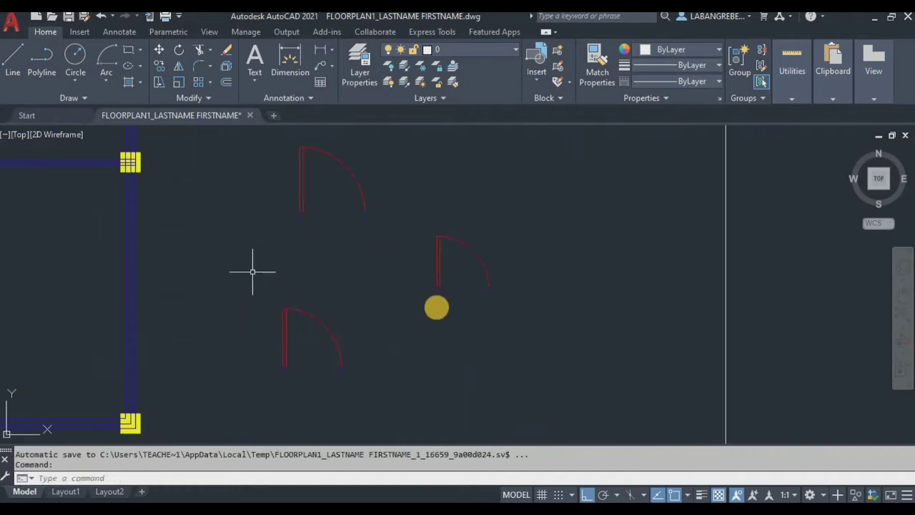
click(494, 306)
click(420, 256)
text(c)
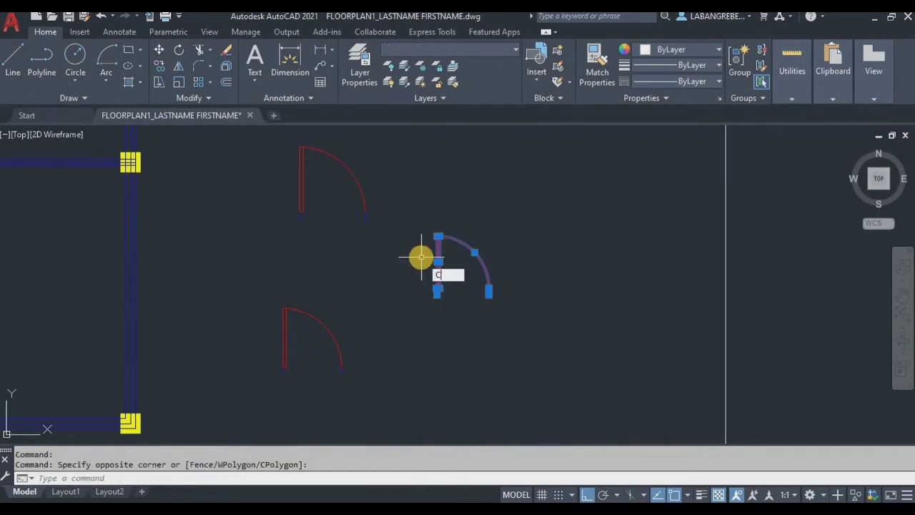
text(o)
key(Return)
scroll(427, 289, up, 4)
click(449, 291)
scroll(441, 309, down, 6)
scroll(436, 307, down, 3)
scroll(288, 250, up, 8)
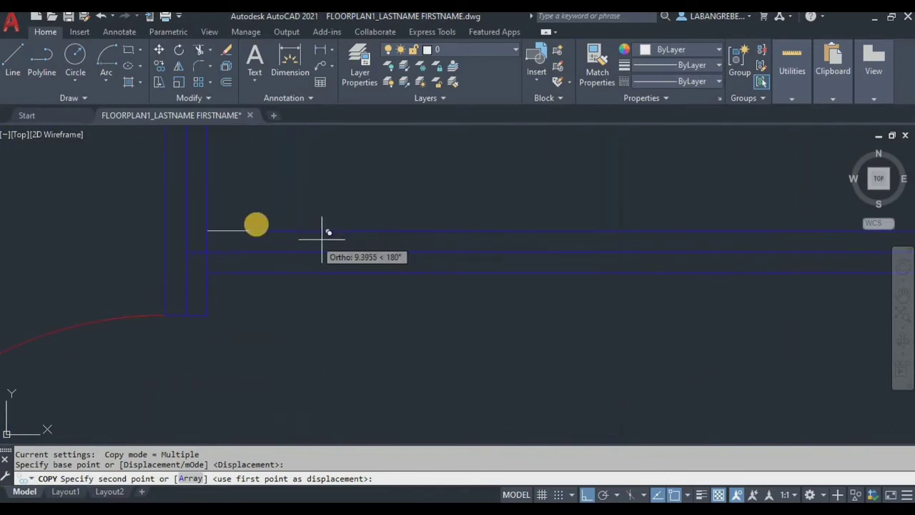
click(248, 230)
key(Escape)
click(229, 230)
key(Delete)
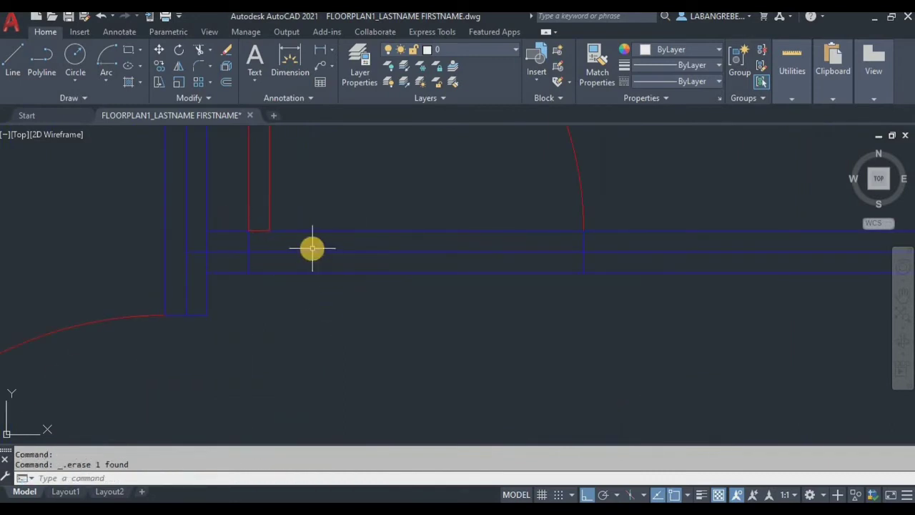
text(tr)
key(Return)
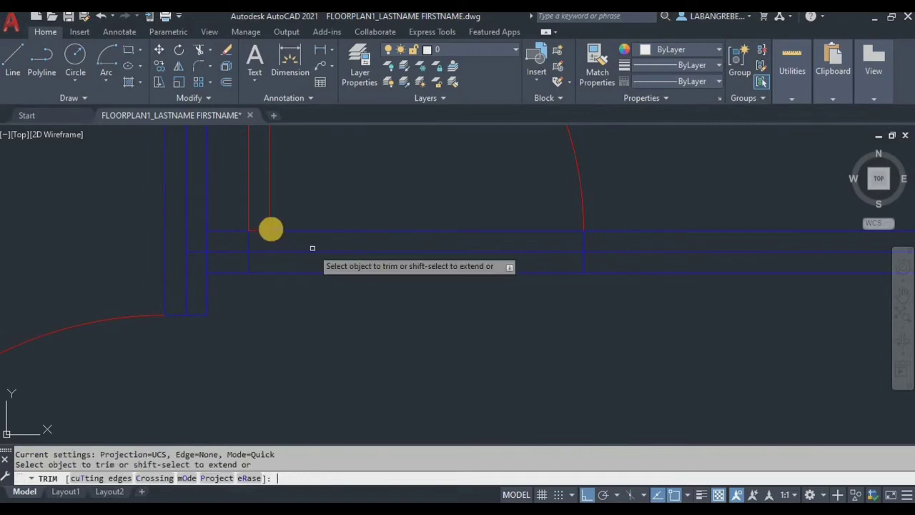
key(Escape)
click(302, 285)
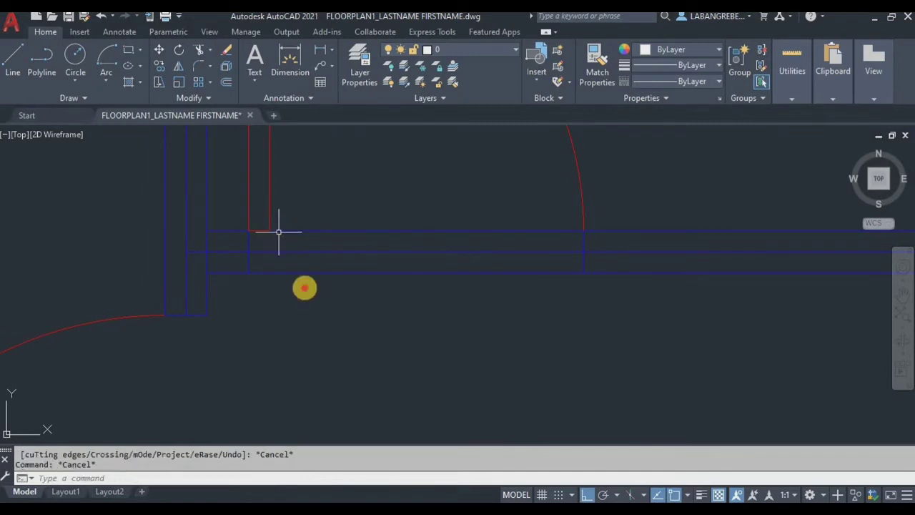
click(289, 197)
key(Return)
key(Escape)
key(Escape)
Step: Trim the three wall lines between the jambs of the toilet door
text(TR)
key(Return)
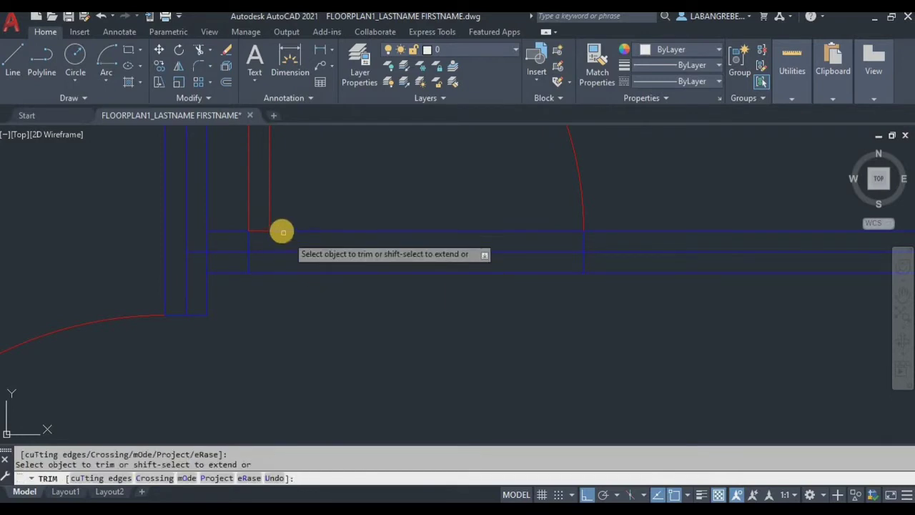
click(353, 332)
click(327, 210)
key(Return)
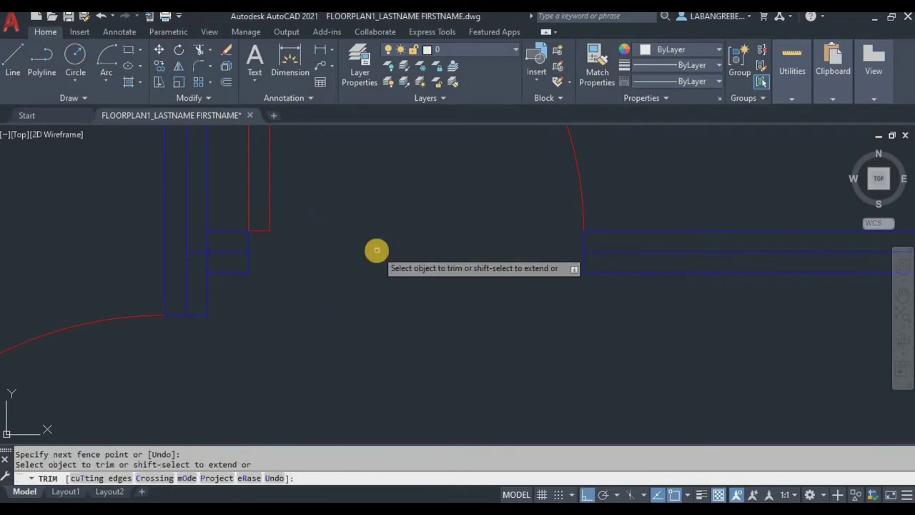
key(Escape)
Step: Erase the short line closing the bottom of the door leaf beside the inner corner column of the lower wall
scroll(377, 250, down, 3)
scroll(443, 277, down, 3)
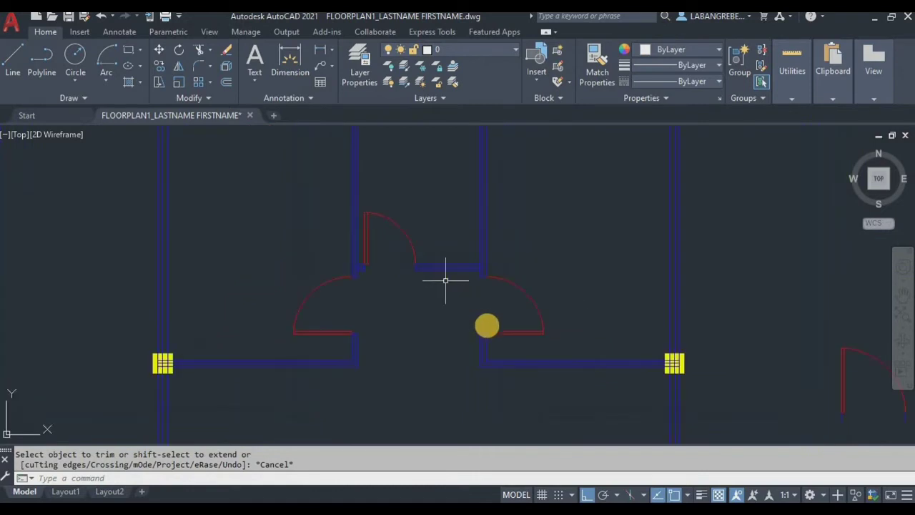
scroll(491, 319, down, 5)
scroll(496, 398, up, 6)
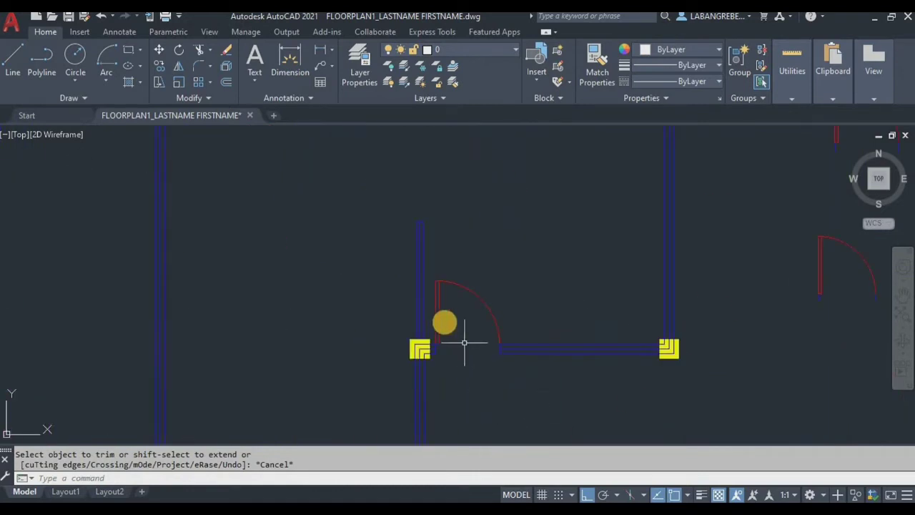
middle_drag(475, 300, 458, 327)
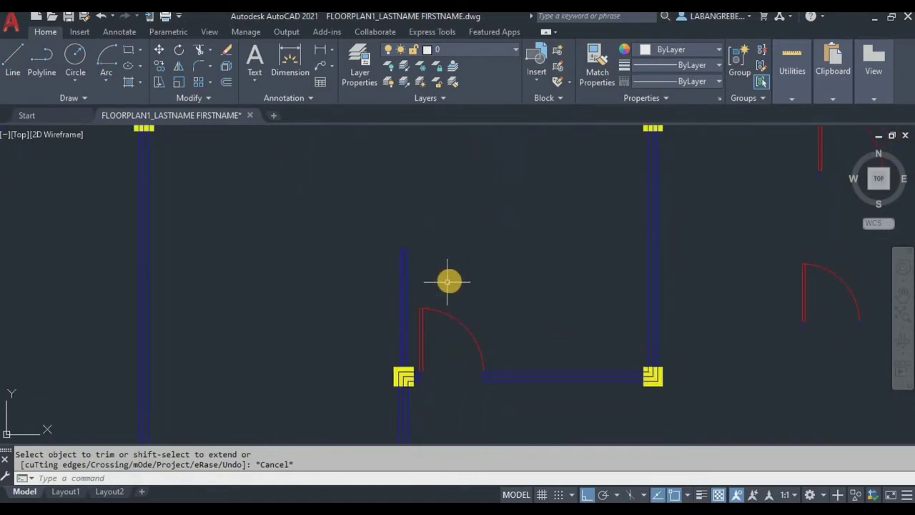
scroll(439, 379, up, 6)
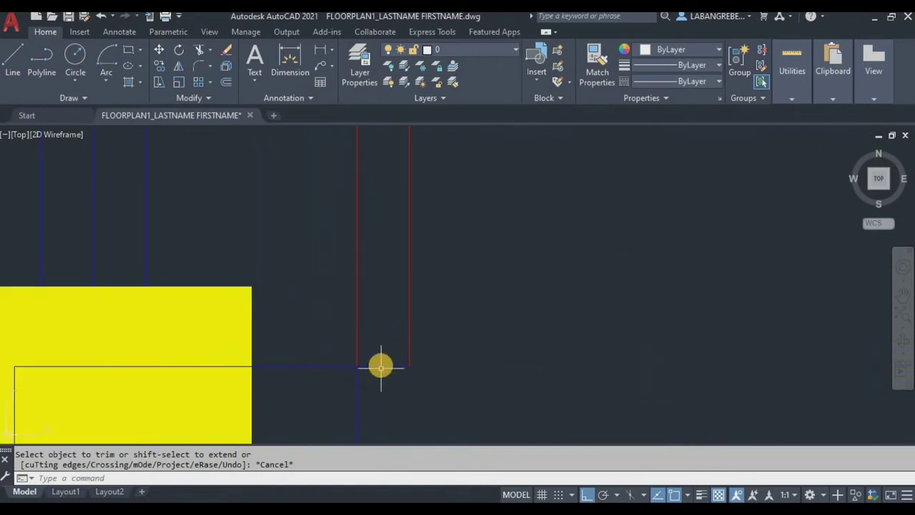
click(381, 366)
key(Delete)
Step: Shorten the upper wall line running out of the corner column so it ends at the door's left jamb
click(387, 367)
click(409, 366)
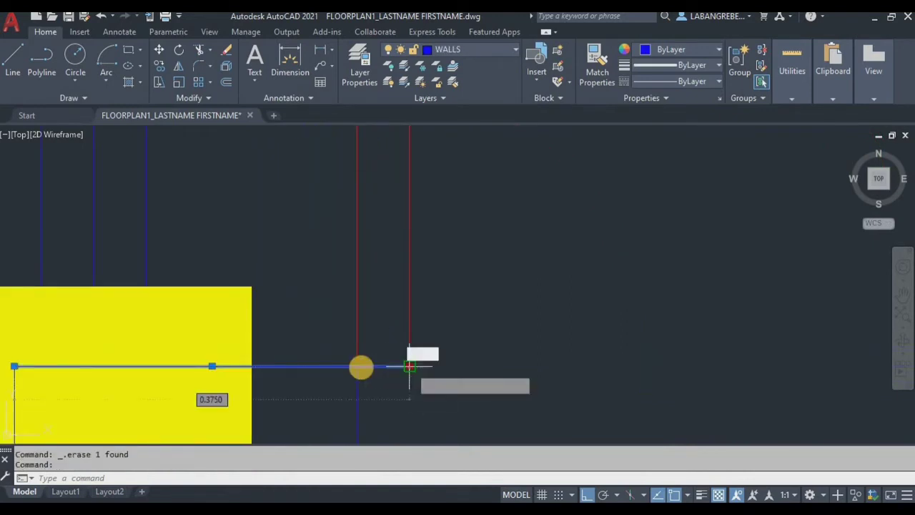
click(357, 367)
key(Escape)
Step: Draw a line across the bottom of that door leaf, from its left edge to its right edge
key(Return)
click(357, 367)
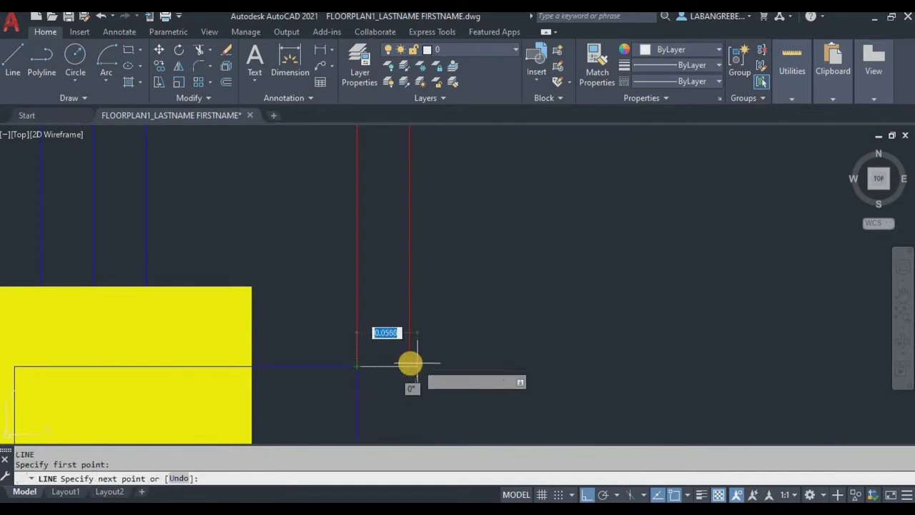
click(410, 367)
key(Return)
Step: Assign the leaf's new bottom line to the DW SCHED layer
click(398, 398)
click(374, 331)
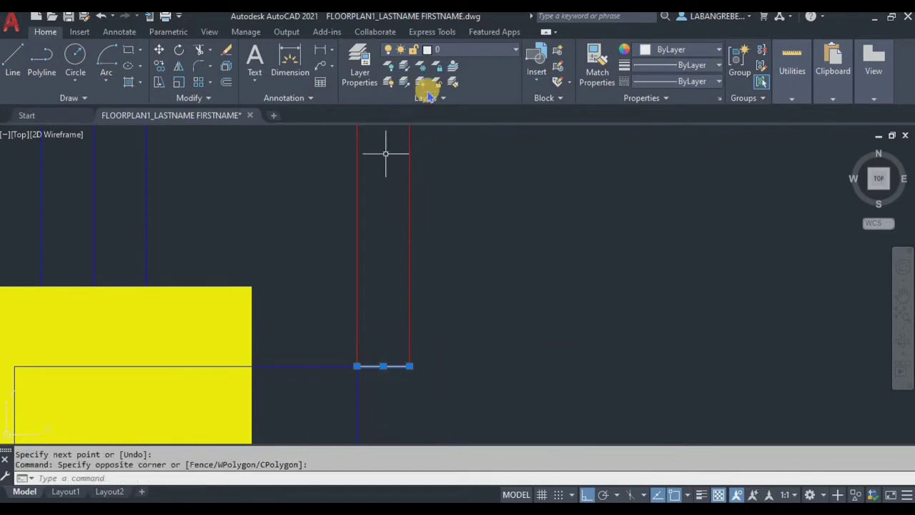
click(458, 48)
key(Escape)
key(Escape)
scroll(451, 285, down, 5)
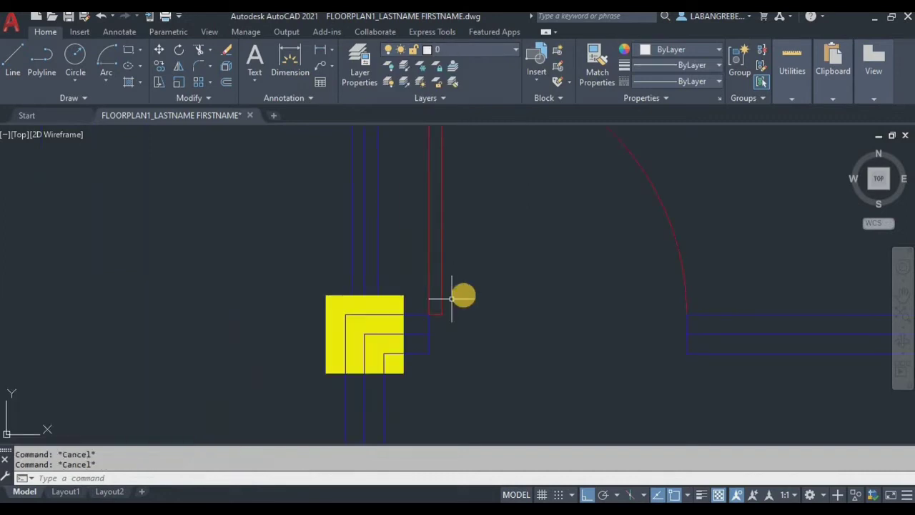
middle_drag(635, 272, 516, 292)
scroll(516, 291, down, 3)
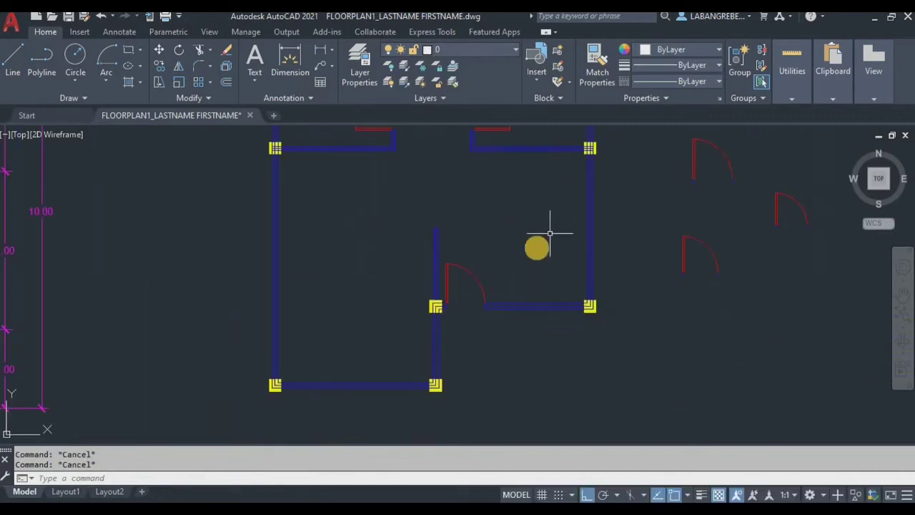
middle_drag(537, 247, 485, 306)
scroll(485, 279, down, 2)
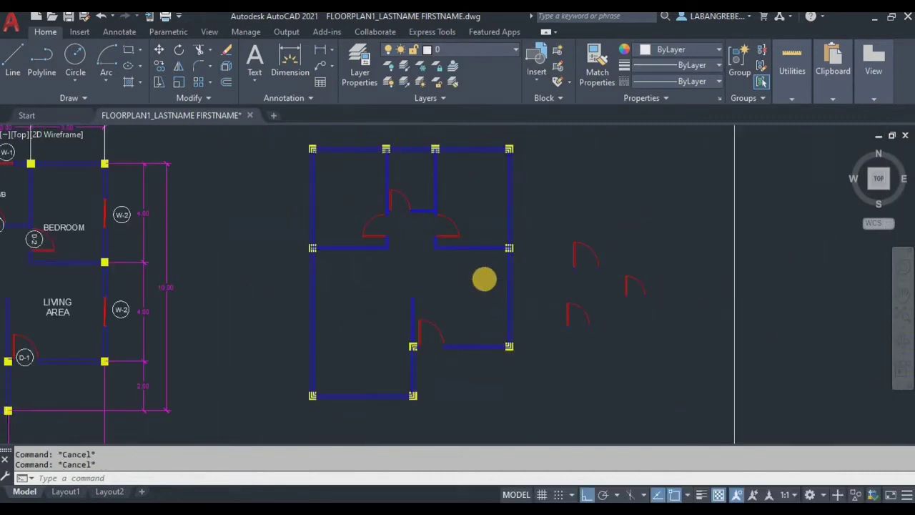
scroll(484, 279, up, 2)
middle_drag(486, 247, 488, 265)
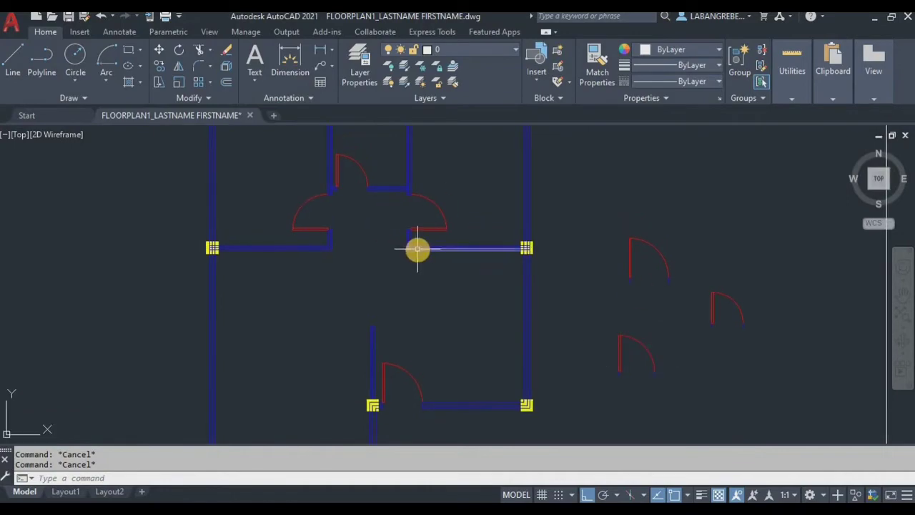
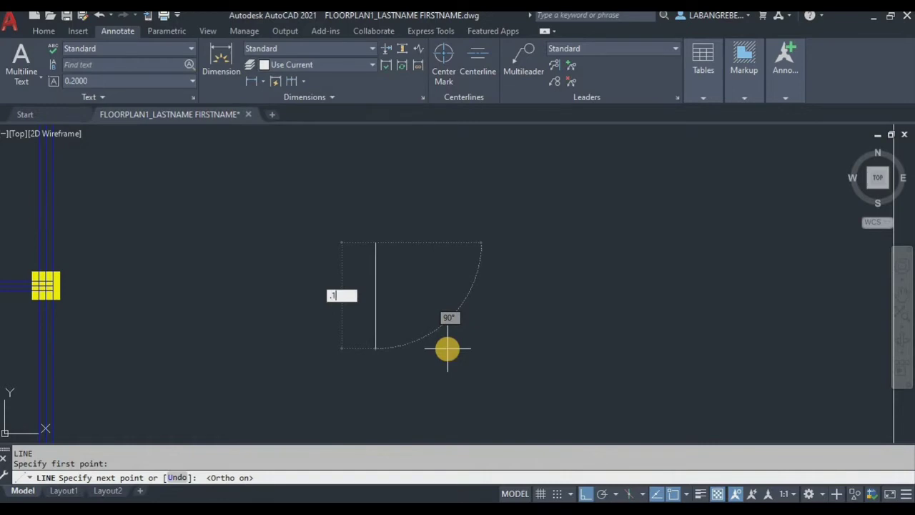
Step: Draw a 0.15 vertical line in the empty area beside the plan and offset it 0.6 to the right
key(Return)
key(Return)
click(435, 283)
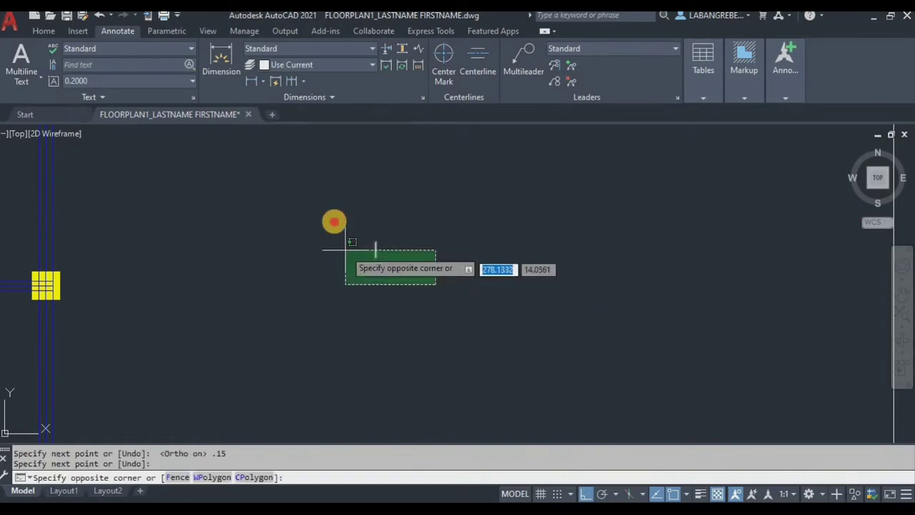
click(334, 221)
text(o)
key(Return)
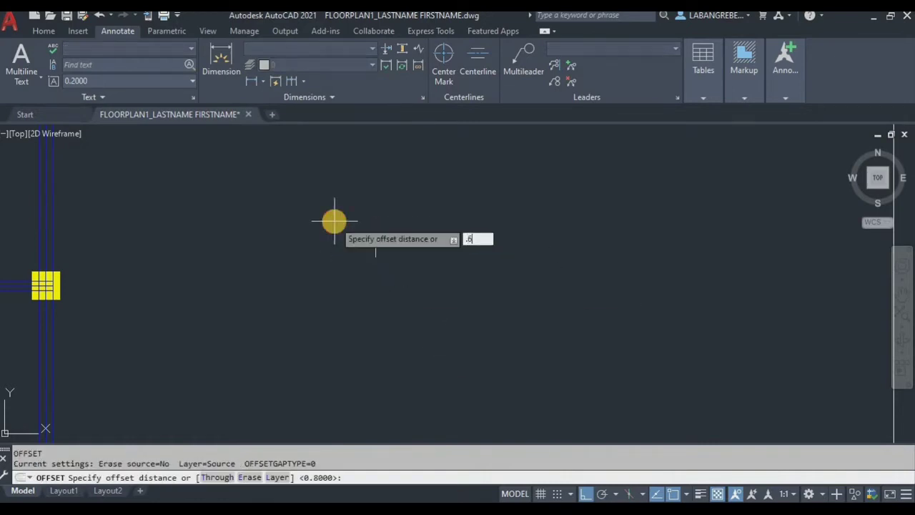
text(.6)
key(Return)
click(443, 286)
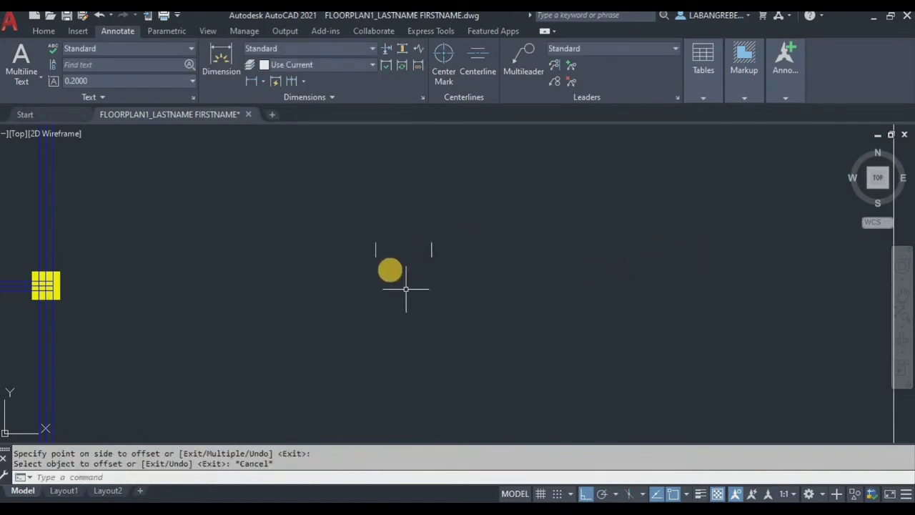
key(Escape)
Step: Offset both vertical lines 0.02 inward, towards each other
scroll(392, 268, up, 3)
scroll(402, 243, down, 3)
middle_drag(401, 243, 405, 273)
scroll(404, 258, up, 2)
scroll(399, 259, up, 4)
click(353, 289)
click(327, 249)
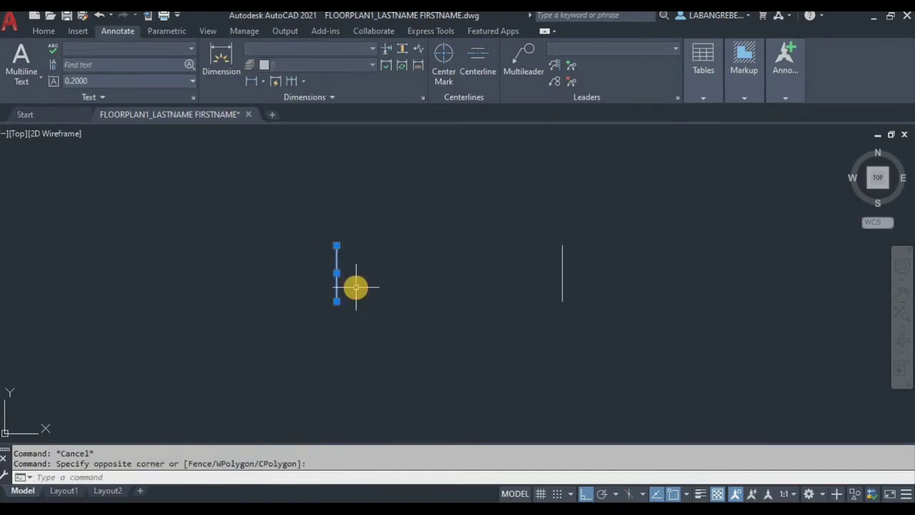
key(Return)
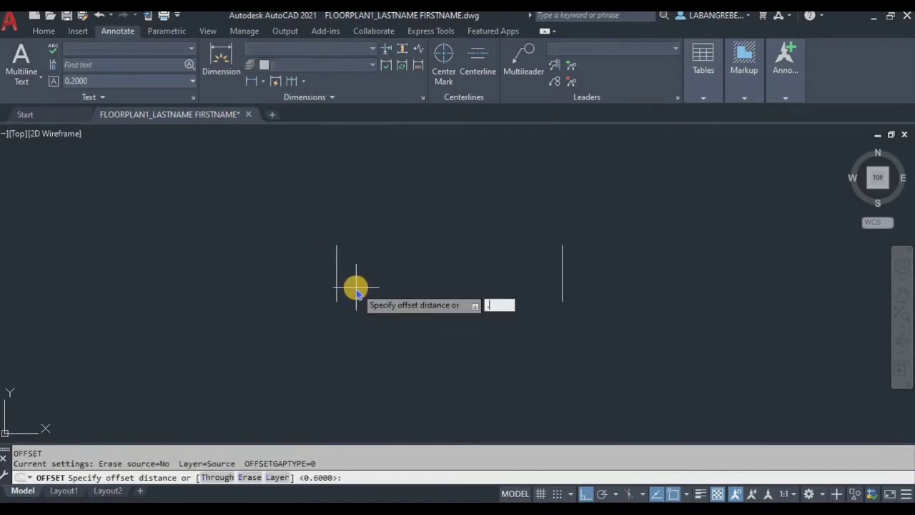
text(.02)
key(Return)
click(336, 285)
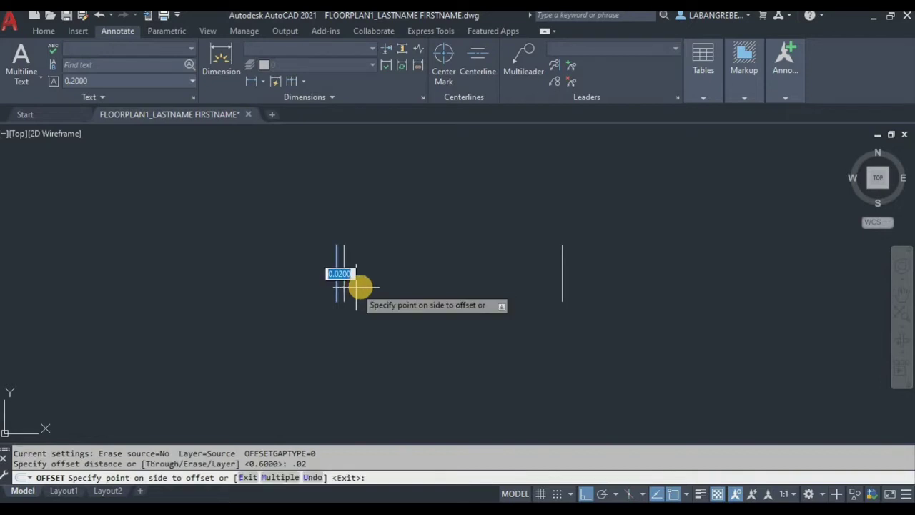
click(400, 274)
click(563, 267)
click(516, 272)
key(Escape)
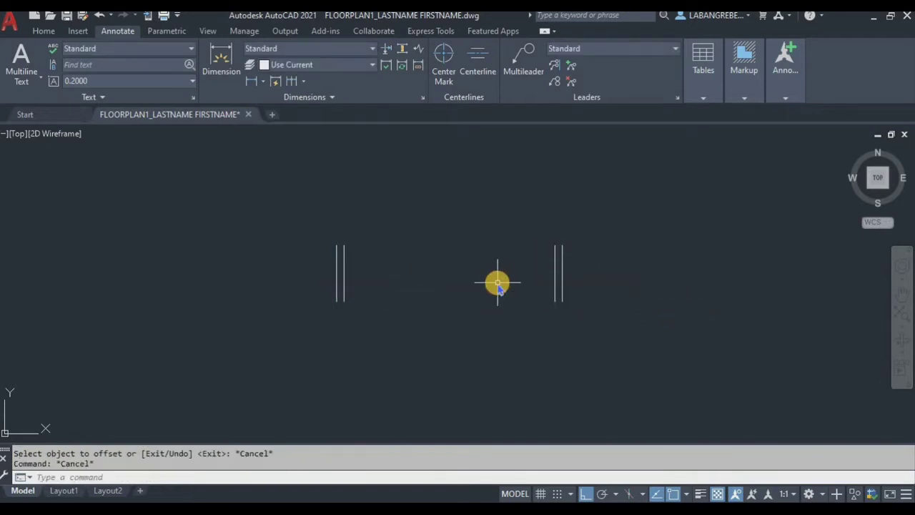
Step: Draw a short horizontal line joining the top ends of the left pair of vertical lines
text(L)
key(Return)
scroll(341, 247, up, 5)
click(350, 223)
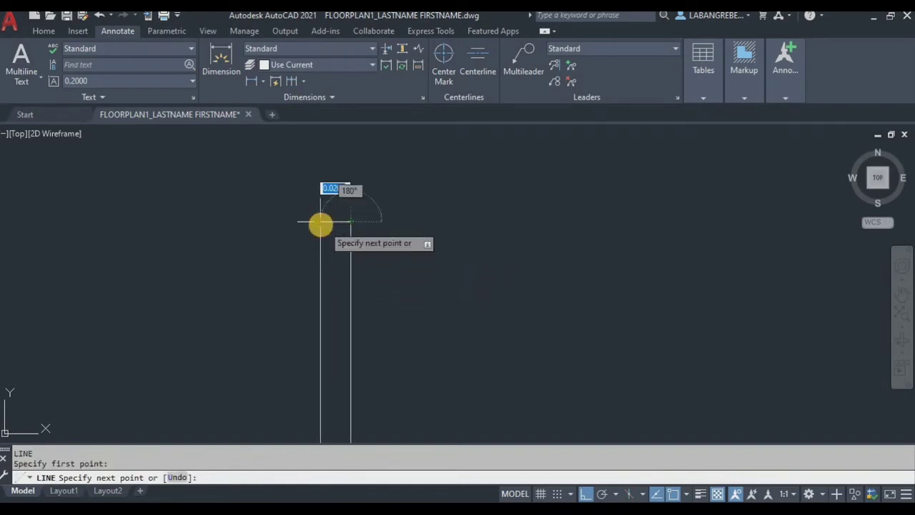
click(320, 223)
key(Return)
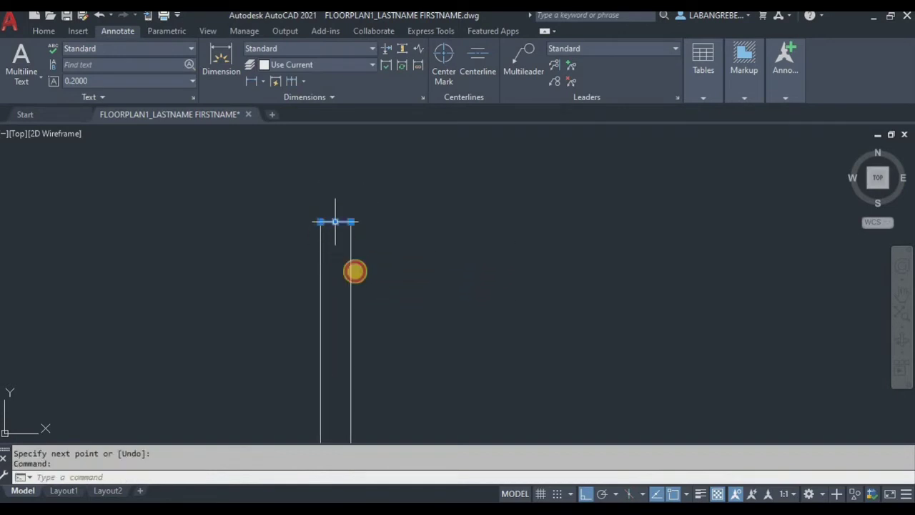
scroll(370, 305, down, 4)
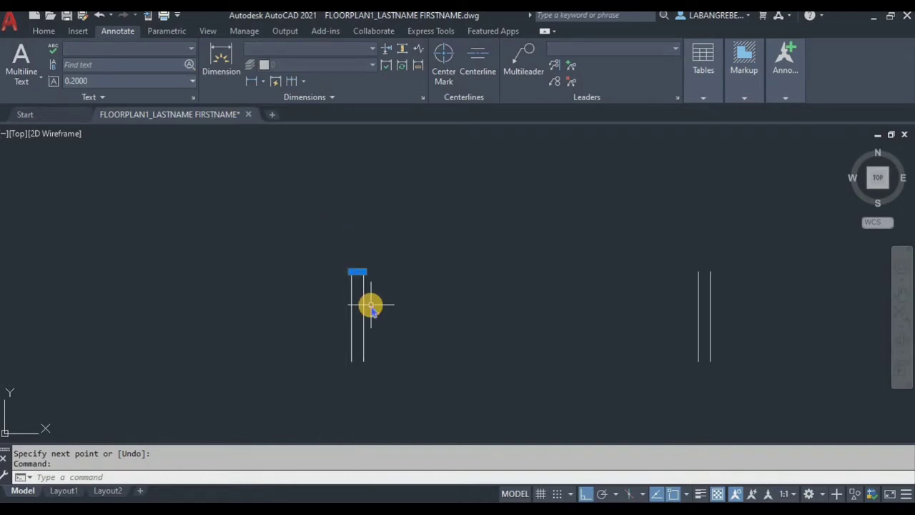
key(Return)
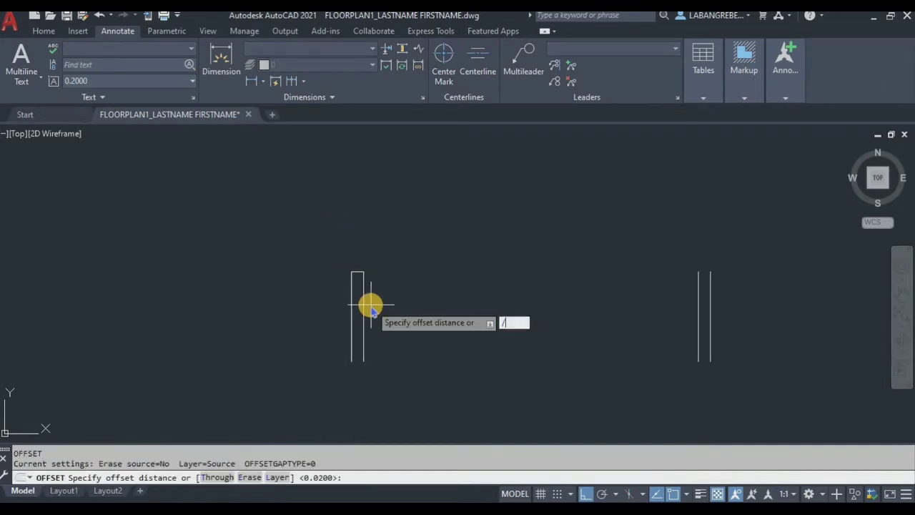
key(Return)
key(Escape)
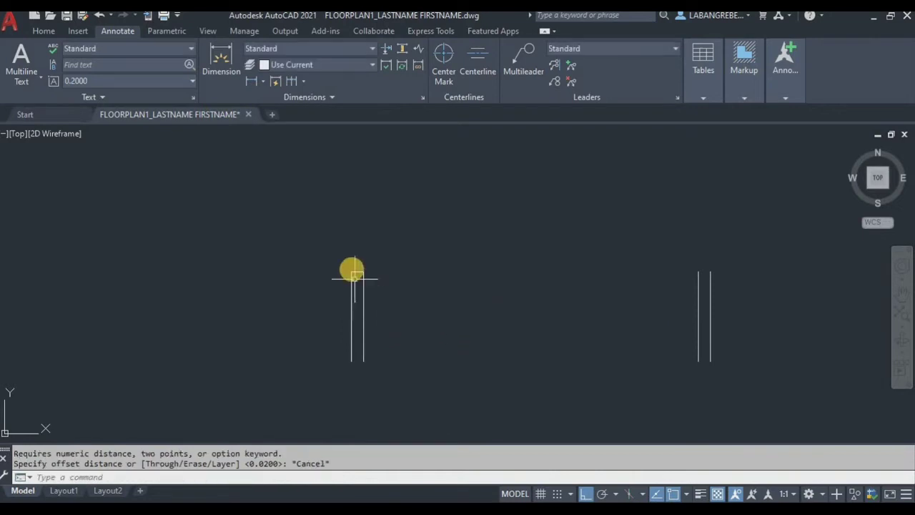
key(Escape)
Step: Offset the short top line of the left pair 0.02 downward
key(Return)
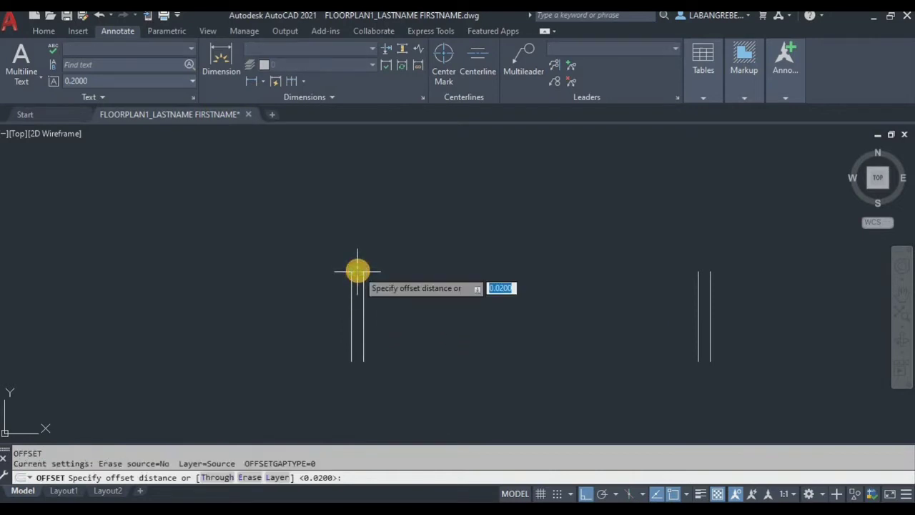
key(Return)
click(362, 322)
click(359, 323)
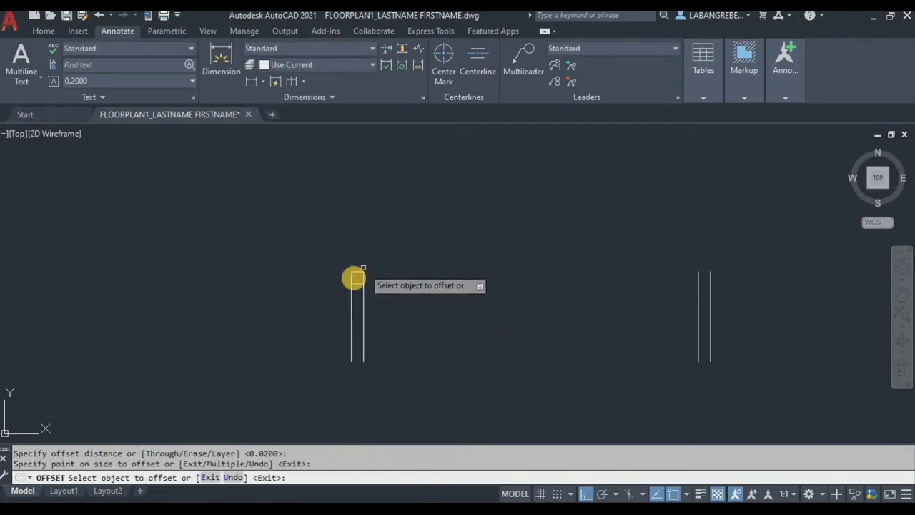
key(Escape)
Step: Mirror the offset short line to the lower end of the left pair about the vertical lines' midpoint, keeping the original
scroll(355, 286, up, 3)
click(355, 274)
click(461, 339)
scroll(460, 340, down, 2)
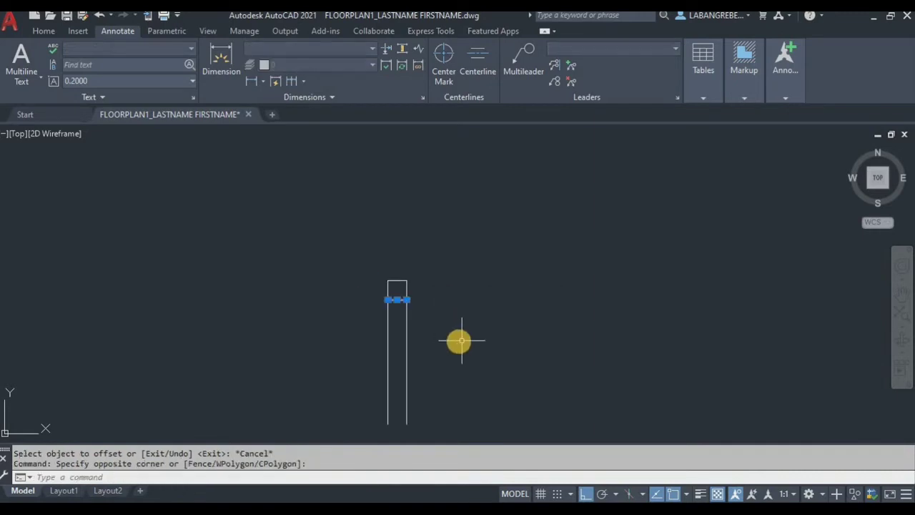
text(mi)
key(Return)
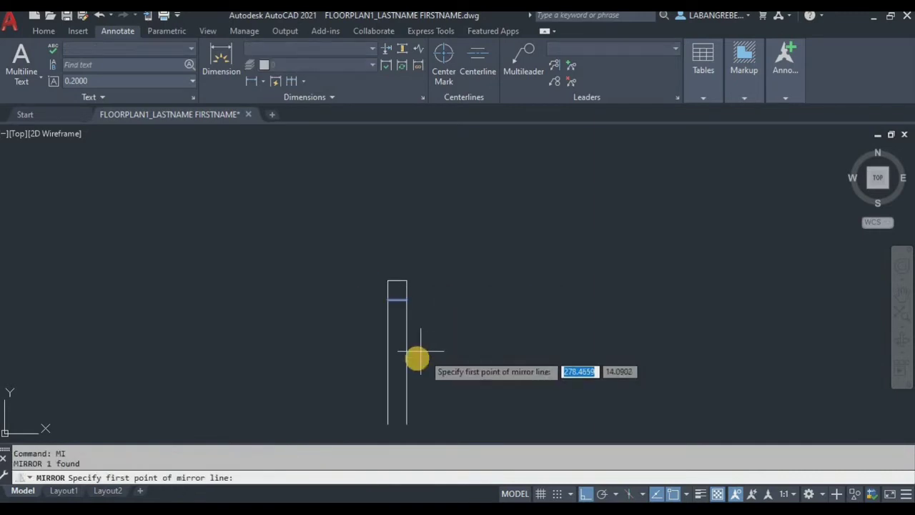
click(407, 351)
click(506, 362)
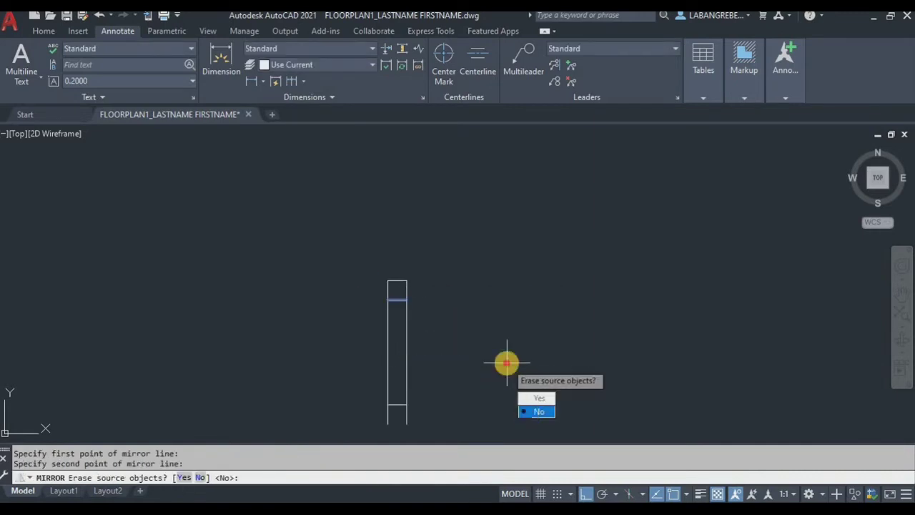
click(528, 415)
key(Escape)
key(Escape)
scroll(419, 285, up, 2)
text(yt)
key(Return)
key(Return)
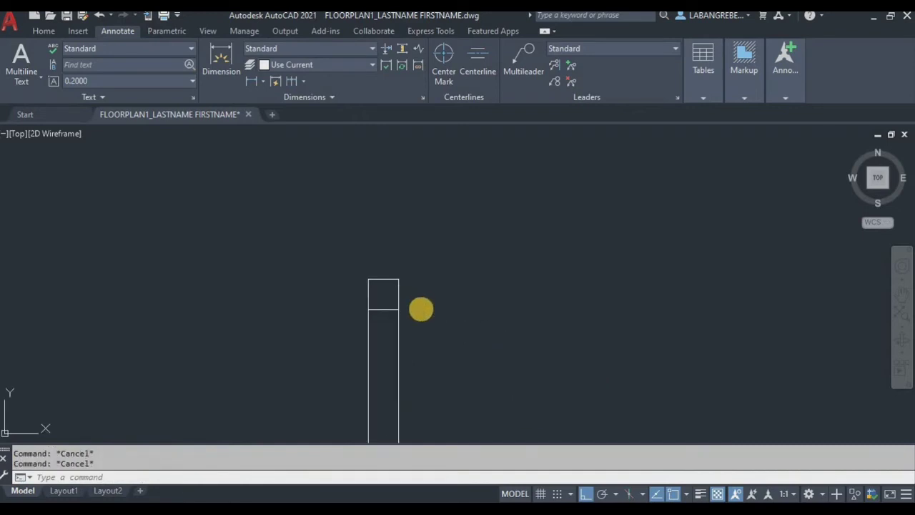
key(Escape)
key(Escape)
Step: Trim away the left pair's top closing line and the ends of its inner vertical line beyond the two short cross lines
text(tr)
key(Return)
drag(408, 293, 388, 273)
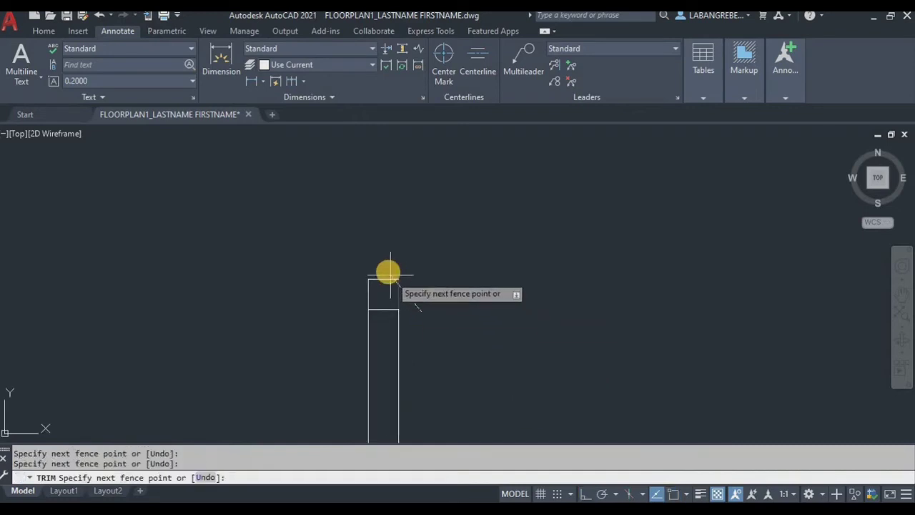
middle_drag(401, 378, 407, 267)
mouse_move(443, 400)
mouse_down()
mouse_move(396, 382)
mouse_move(408, 374)
mouse_up()
key(Escape)
key(Escape)
Step: Draw a horizontal line from the midpoint of the left outer vertical line to the midpoint of the right outer one
scroll(408, 374, down, 1)
middle_drag(448, 363, 373, 346)
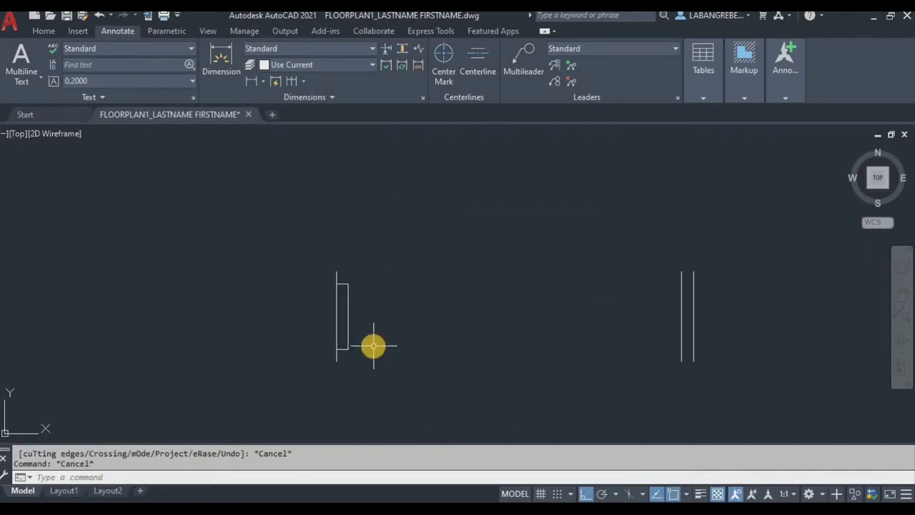
key(Return)
click(318, 298)
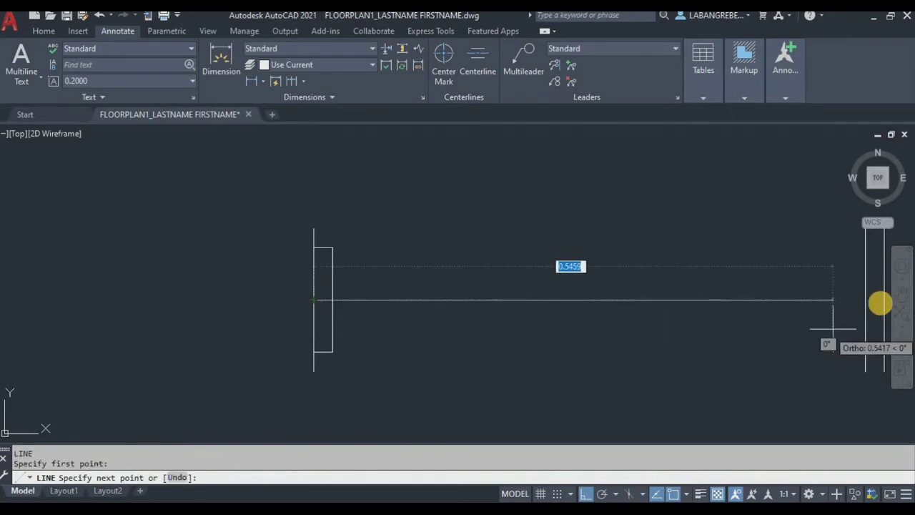
click(884, 300)
middle_drag(827, 320, 674, 312)
key(Escape)
key(Escape)
click(256, 372)
click(174, 327)
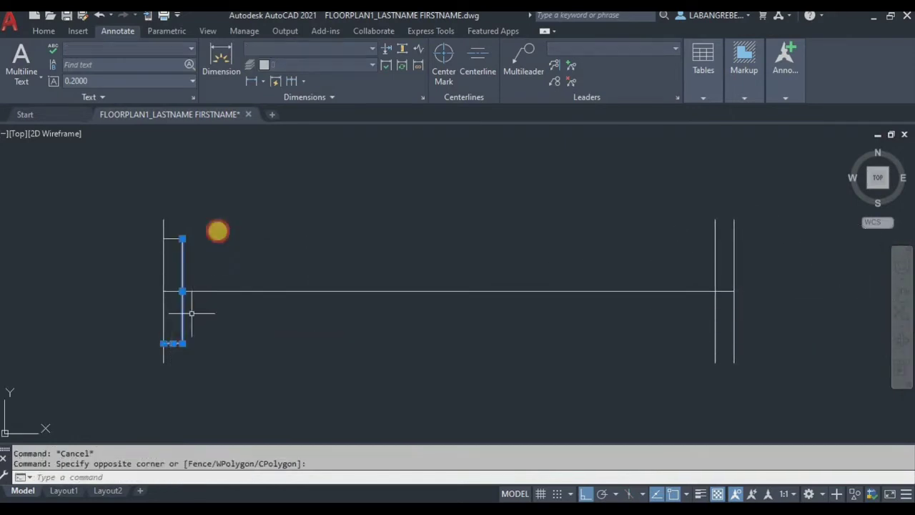
key(Escape)
key(Escape)
Step: Mirror the left jamb's two short cross lines onto the right pair about the horizontal line's midpoint, keeping the originals
click(168, 240)
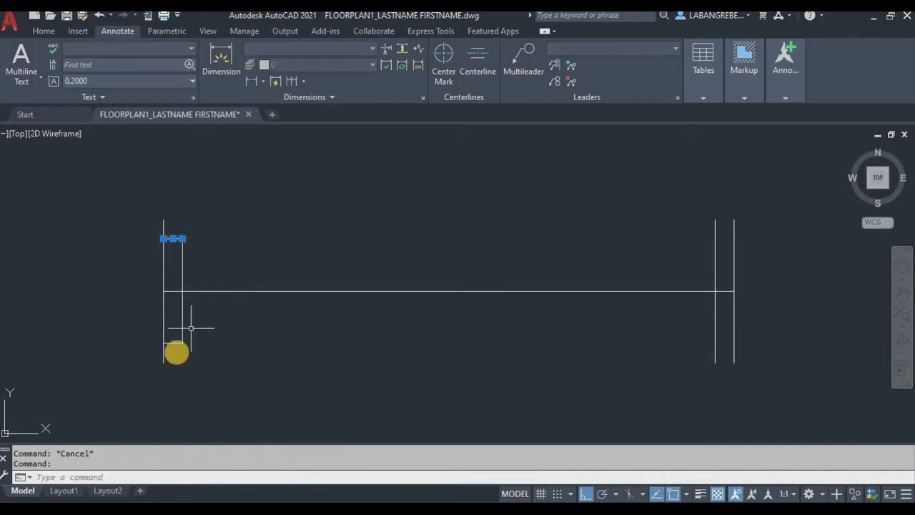
click(176, 343)
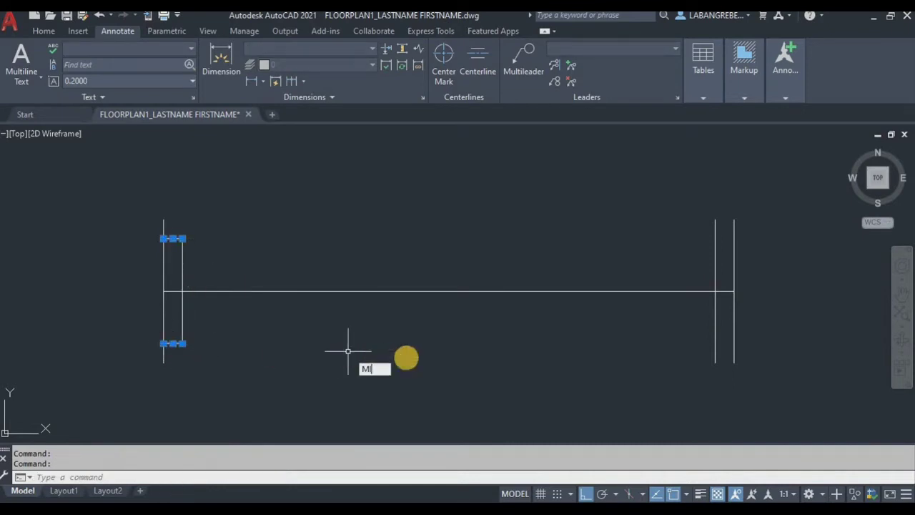
key(Return)
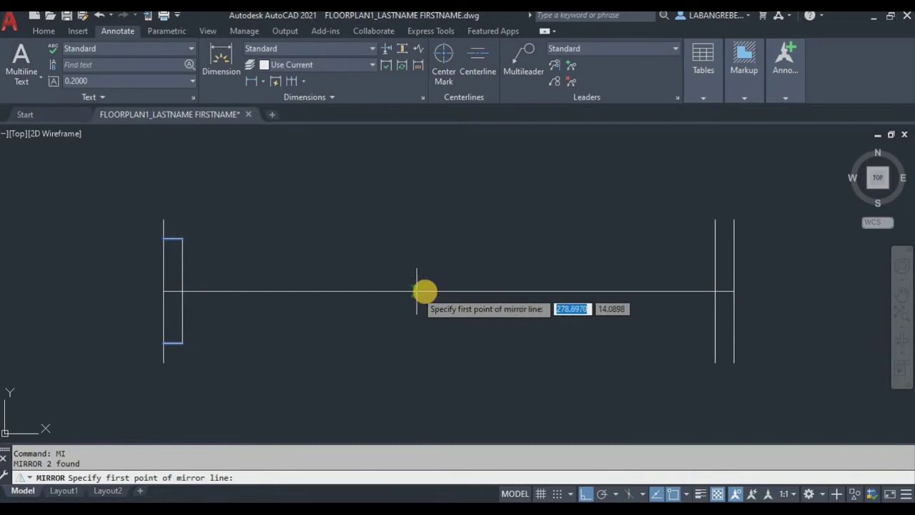
click(448, 292)
click(484, 395)
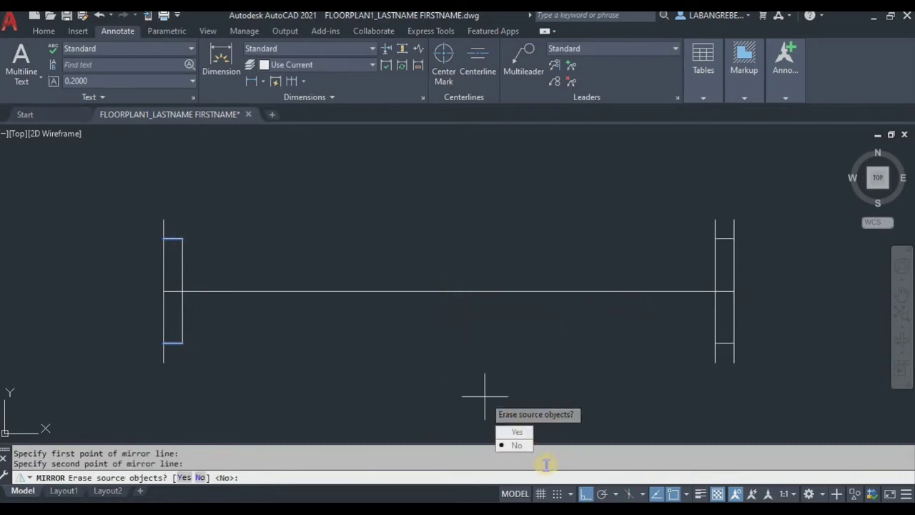
key(Return)
key(Escape)
key(Escape)
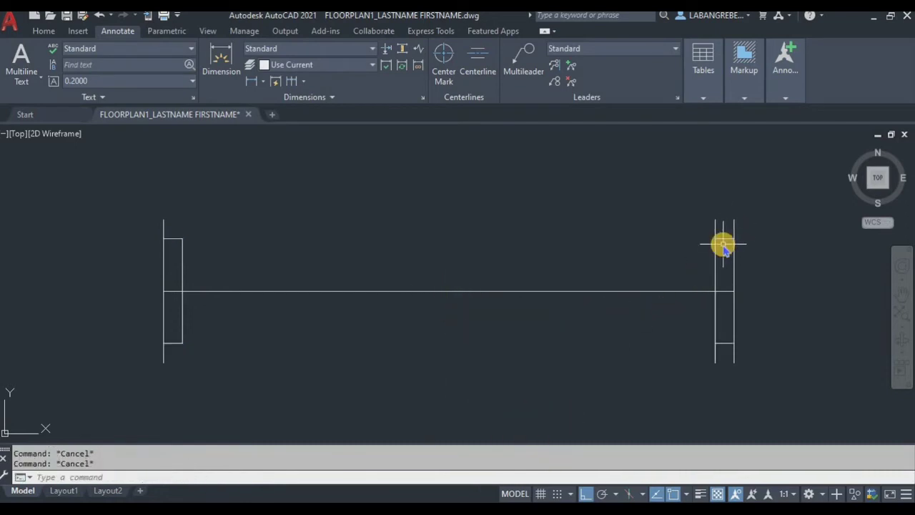
Step: Trim both ends of the right pair's inner vertical line beyond the short cross lines
text(TR)
key(Return)
click(715, 230)
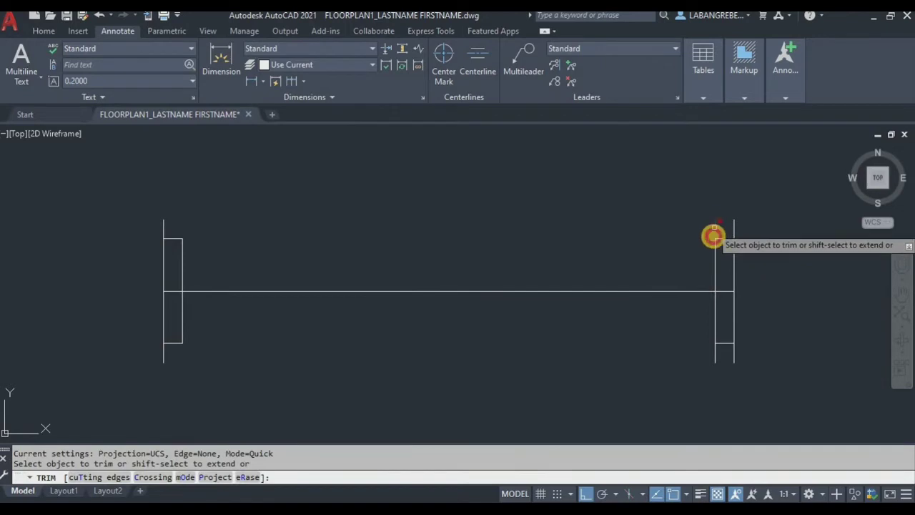
click(723, 360)
key(Escape)
Step: Offset the horizontal centre line 0.03 upward and 0.03 downward
scroll(579, 338, down, 2)
click(565, 325)
click(551, 298)
text(O)
key(Return)
text(.03)
key(Return)
click(562, 312)
click(563, 312)
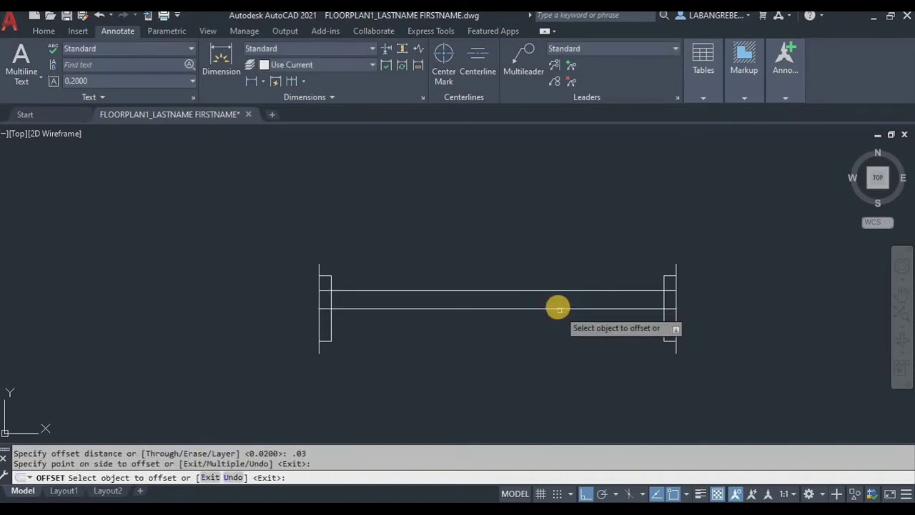
click(551, 309)
click(543, 342)
key(Escape)
key(Escape)
Step: Trim the three horizontal lines between the left jamb's outer and inner vertical lines
scroll(326, 325, up, 2)
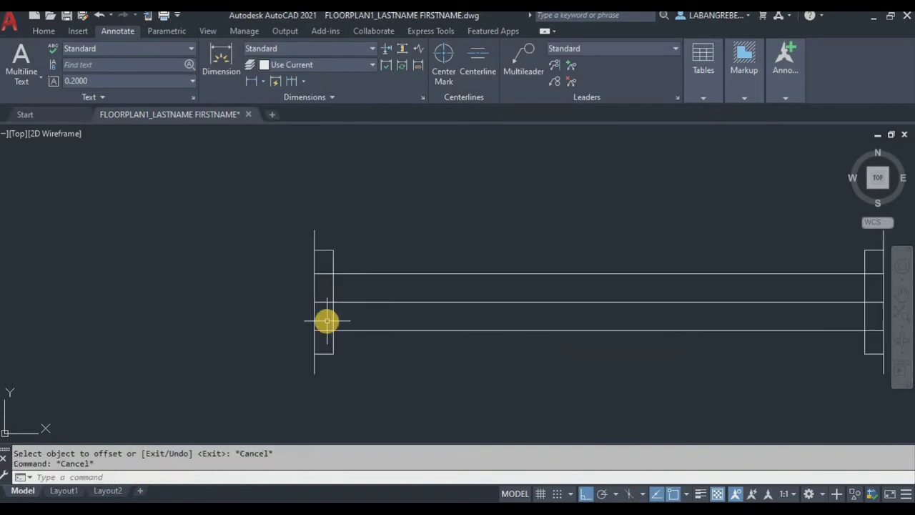
text(tr)
key(Return)
click(329, 343)
click(326, 272)
key(Return)
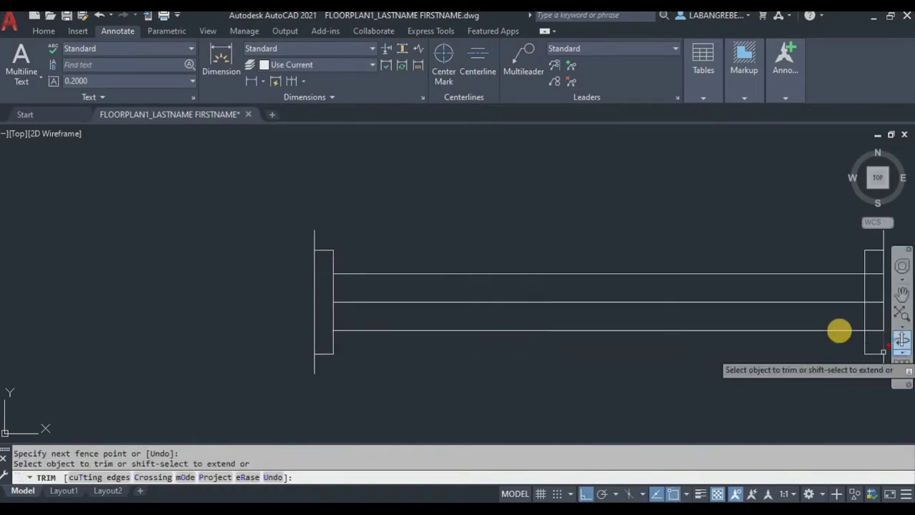
Step: Trim the horizontal lines inside the right jamb with a fence across them
middle_drag(850, 332, 769, 350)
click(781, 357)
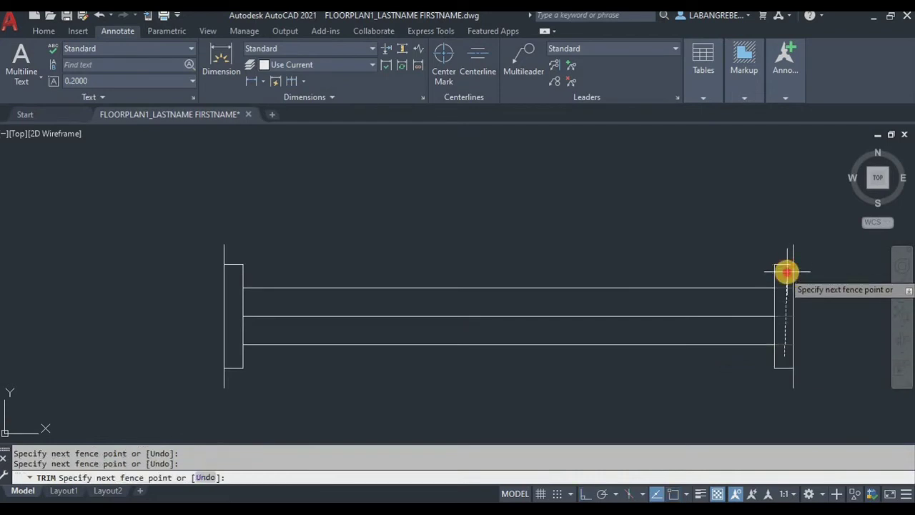
click(786, 267)
key(Return)
key(Escape)
key(Escape)
Step: Assign the two outer vertical lines of the window symbol to the WALLS layer
click(794, 252)
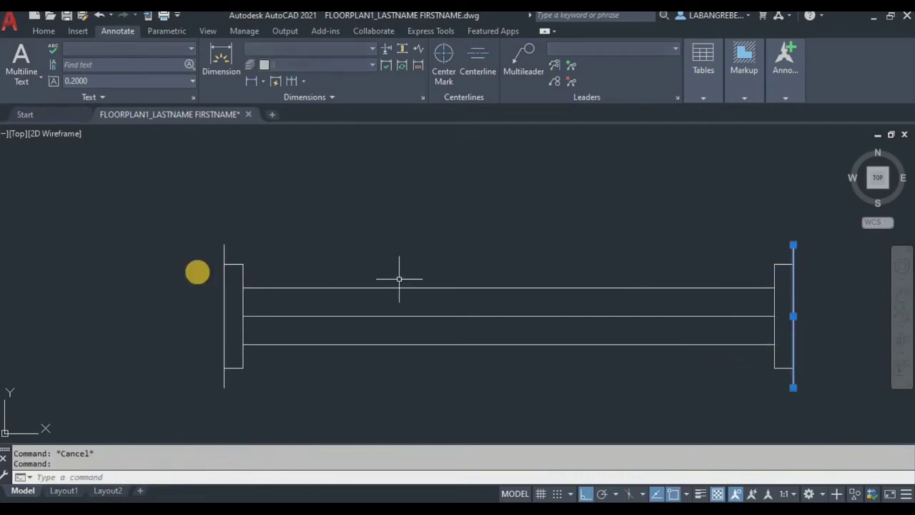
click(223, 265)
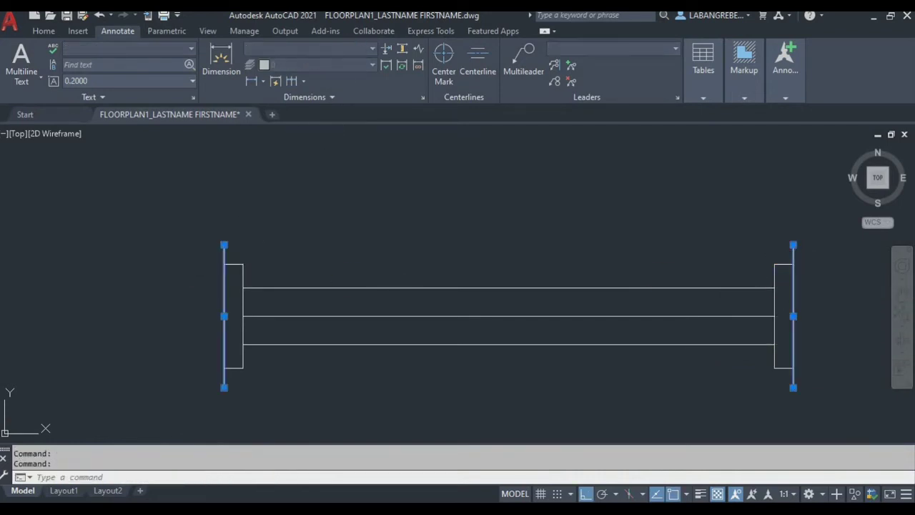
click(41, 33)
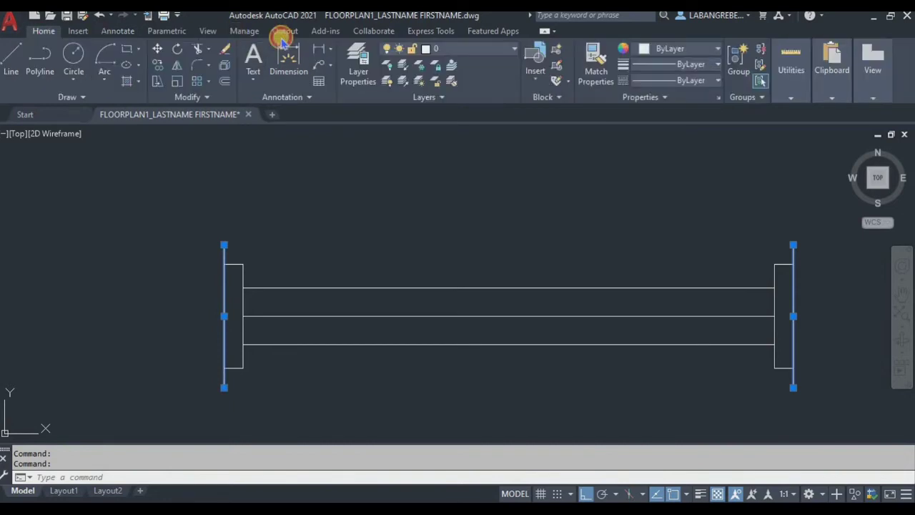
click(465, 48)
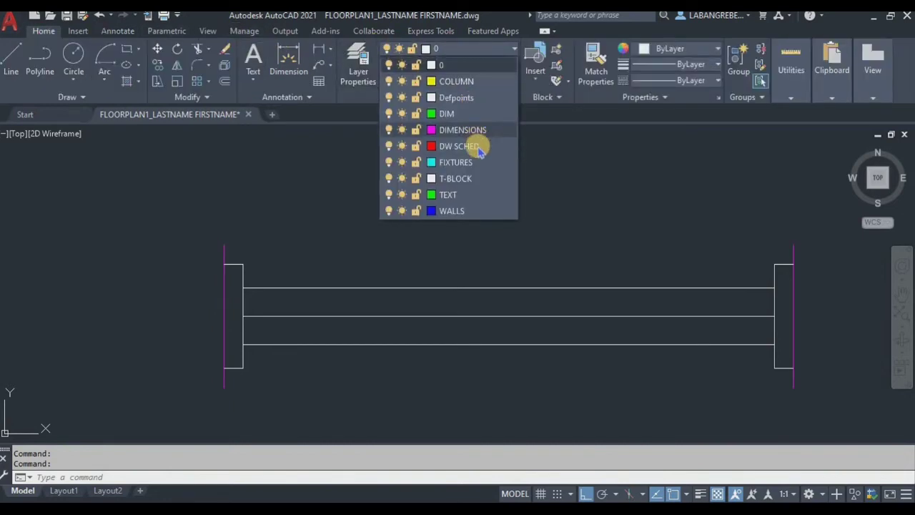
click(472, 207)
key(Escape)
key(Escape)
Step: Delete the middle horizontal line and assign the remaining jamb and panel lines to the DW SCHED layer
click(426, 316)
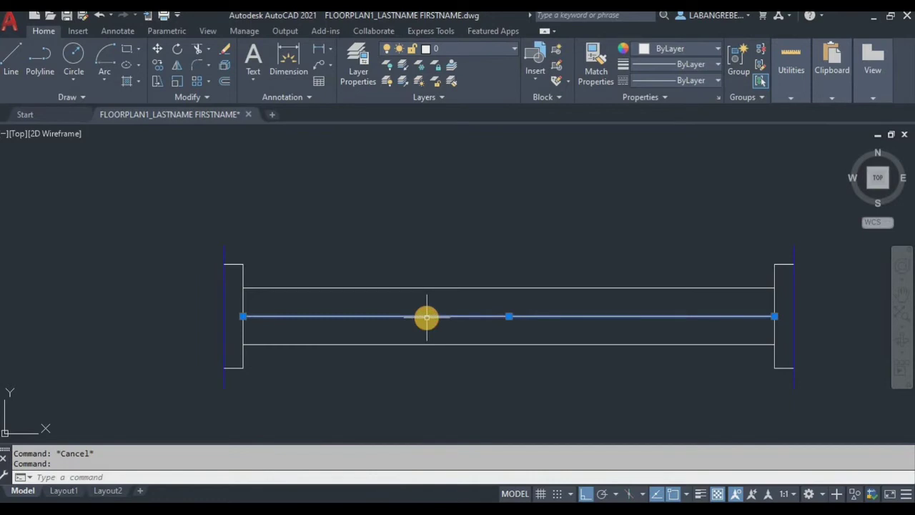
key(Delete)
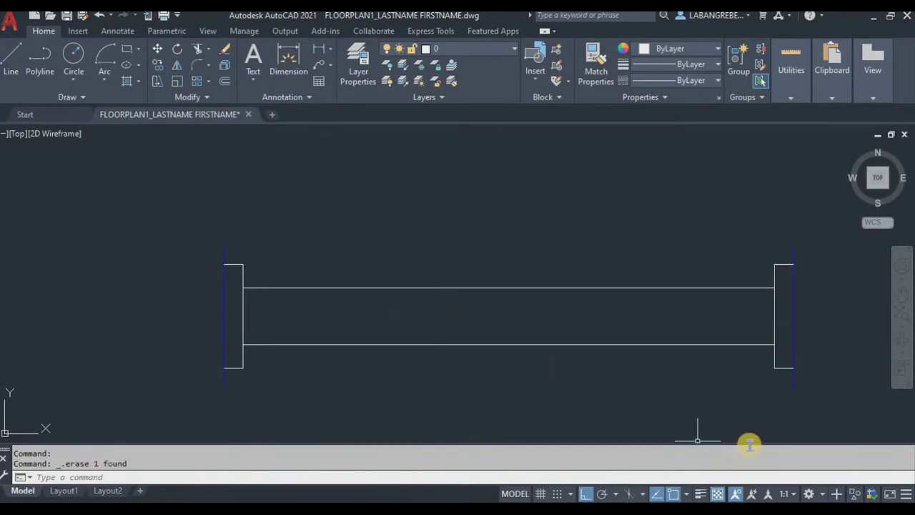
click(778, 389)
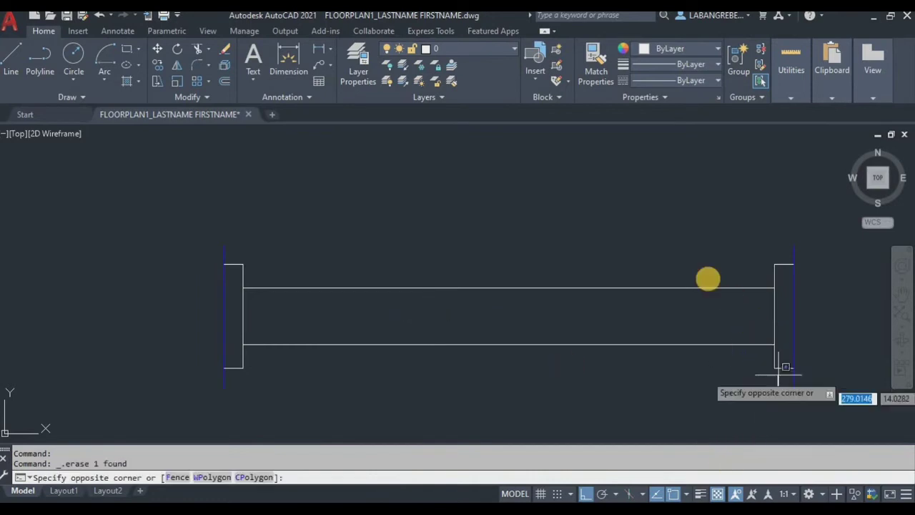
click(236, 245)
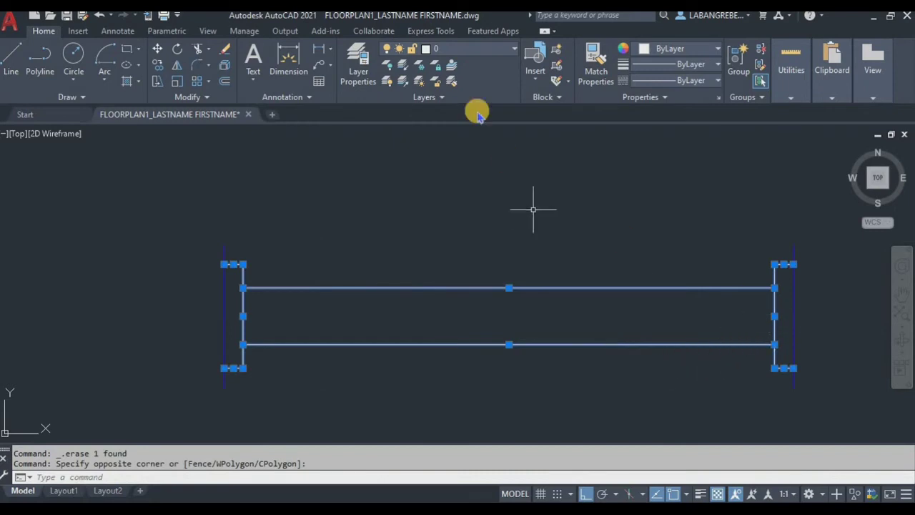
click(468, 48)
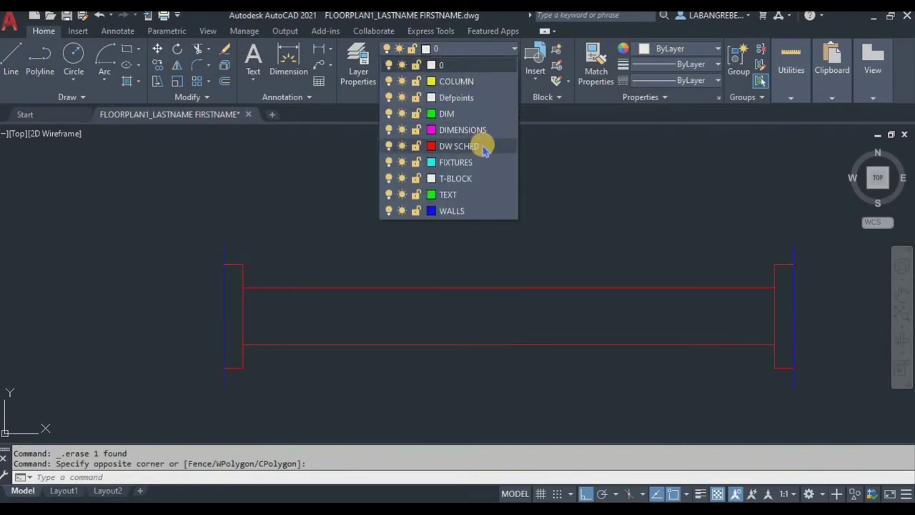
click(483, 147)
key(Escape)
key(Escape)
Step: Try to draw a horizontal line between the midpoints of the right and left jambs' inner vertical lines
scroll(506, 250, down, 5)
scroll(505, 250, down, 2)
mouse_move(486, 255)
middle_down()
mouse_move(672, 347)
mouse_move(561, 312)
middle_up()
scroll(561, 311, up, 5)
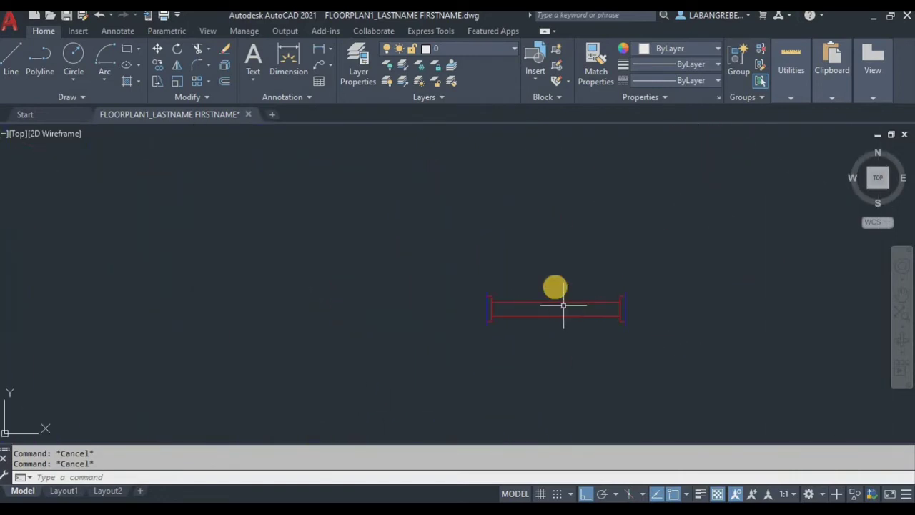
scroll(568, 303, up, 4)
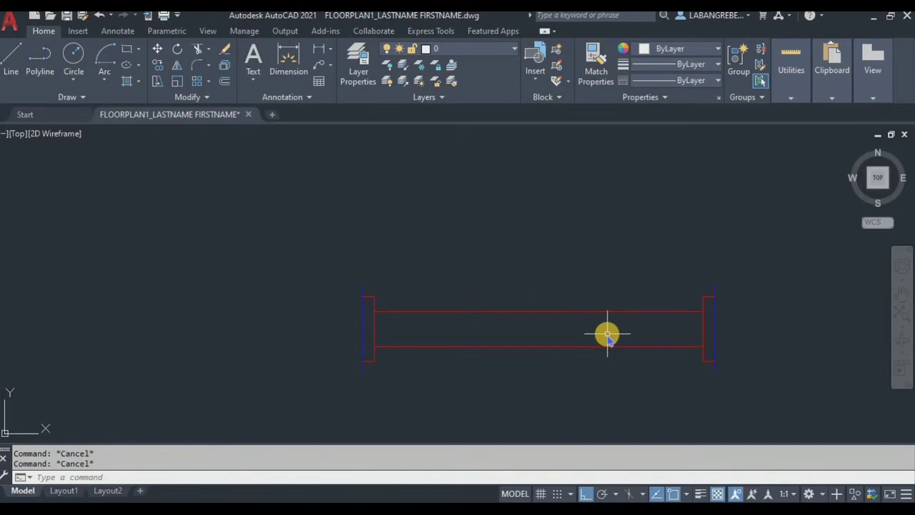
text(l)
key(Return)
click(702, 329)
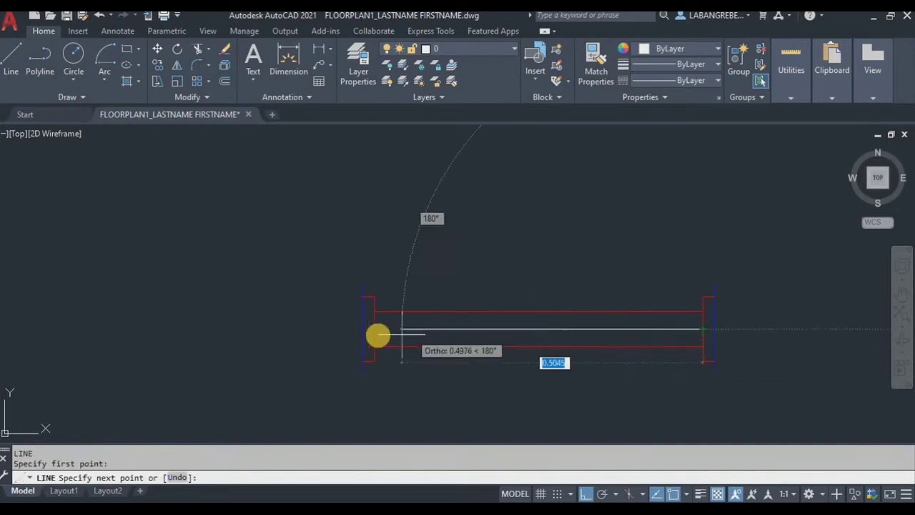
click(376, 330)
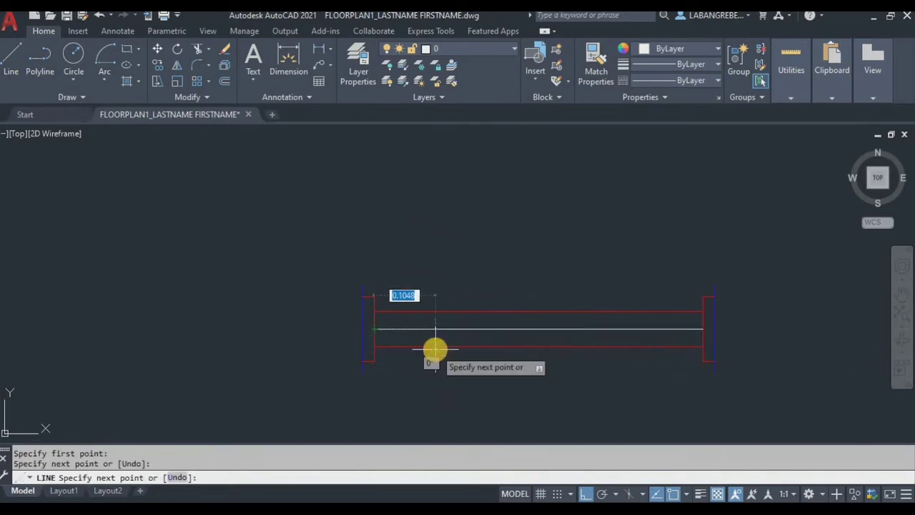
key(Escape)
key(ctrl+z)
Step: Draw a horizontal centre line from the midpoint of the left outer wall line to the midpoint of the right one
text(L)
key(Return)
click(363, 329)
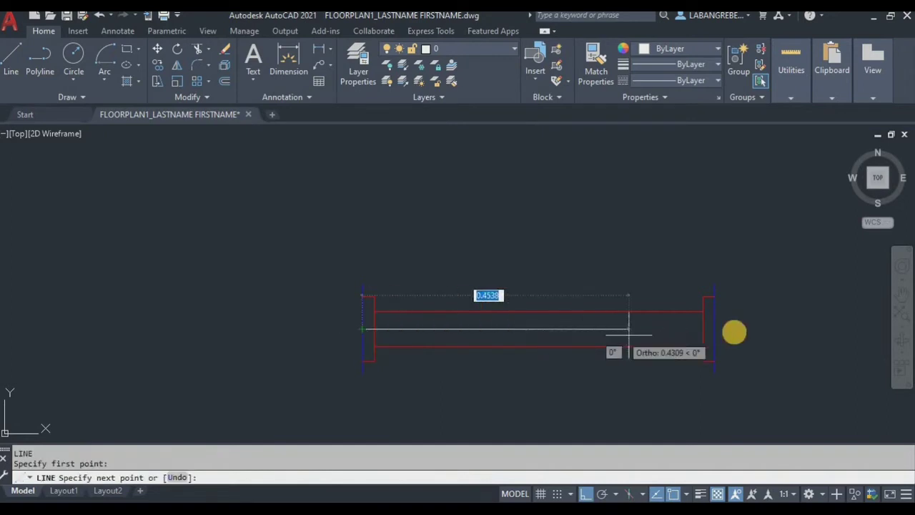
click(712, 328)
key(Return)
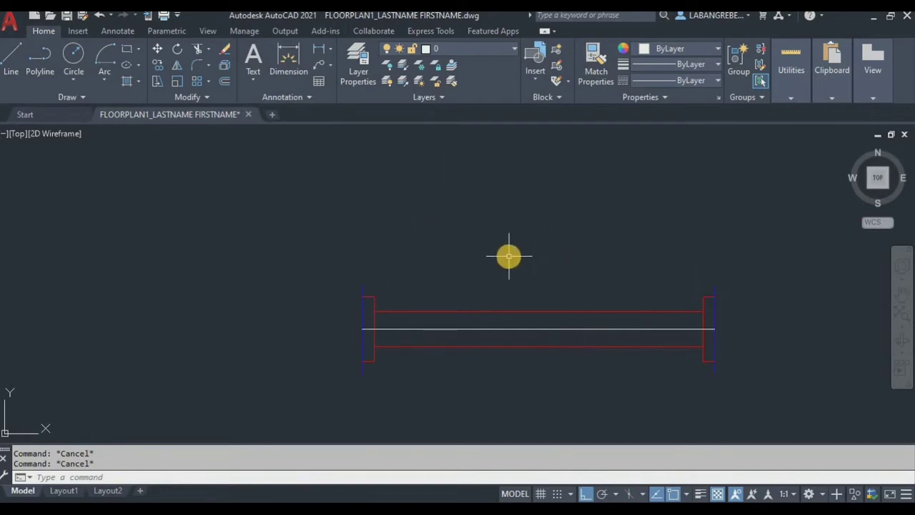
Step: Create a new layer named "hidden line" and set its color to red
text(A)
key(Return)
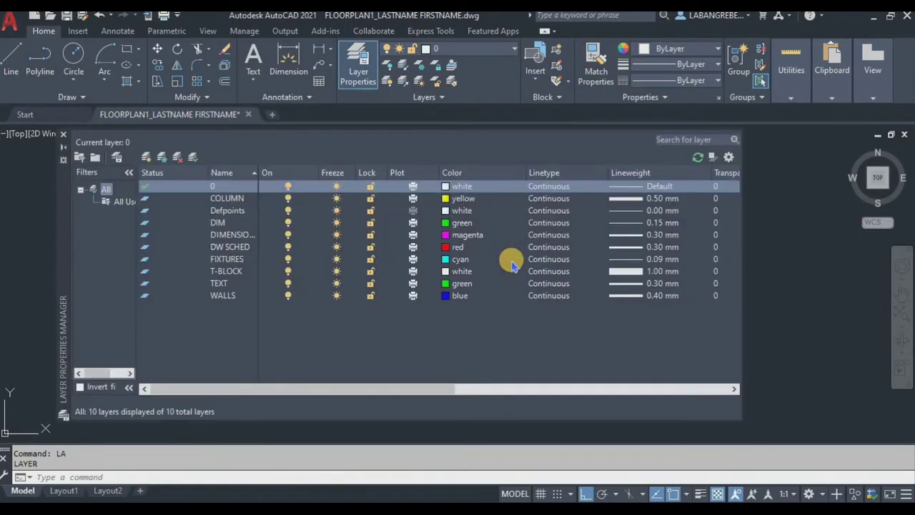
click(145, 157)
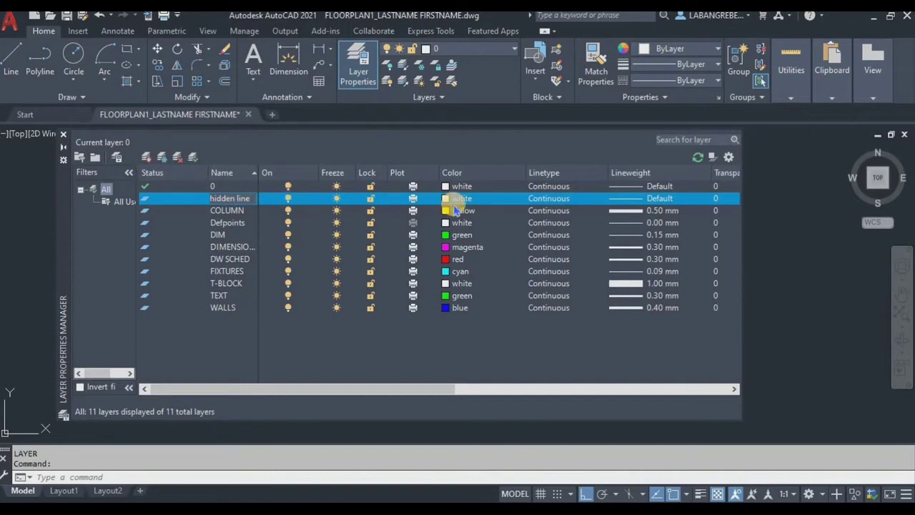
click(458, 199)
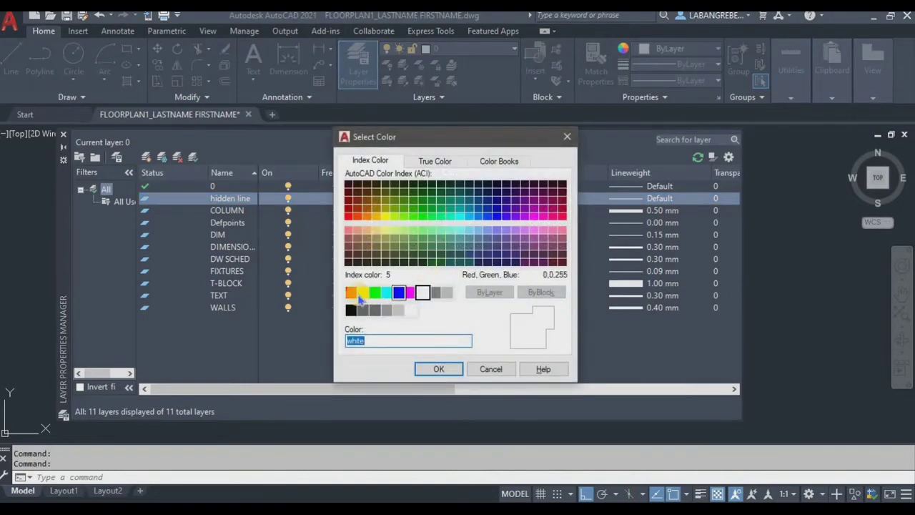
click(350, 292)
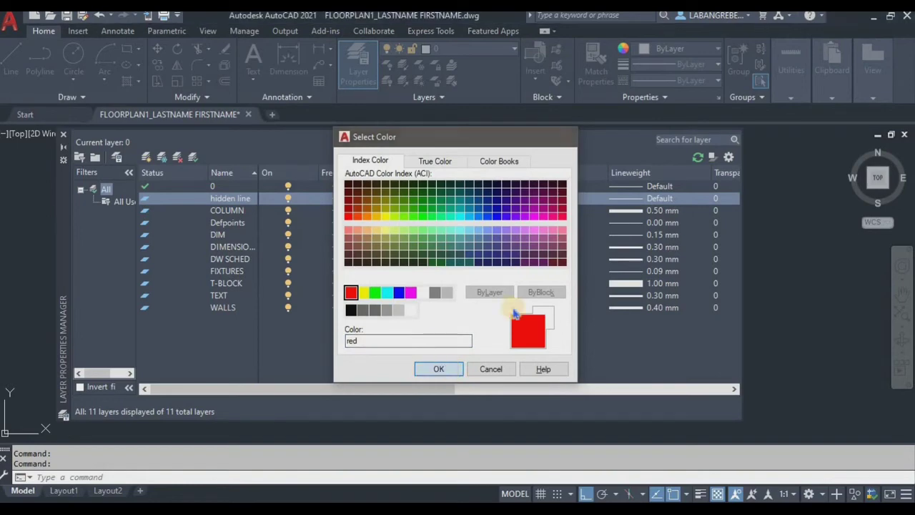
key(Return)
Step: Reload the HIDDEN2 linetype and assign it to the hidden line layer
click(551, 199)
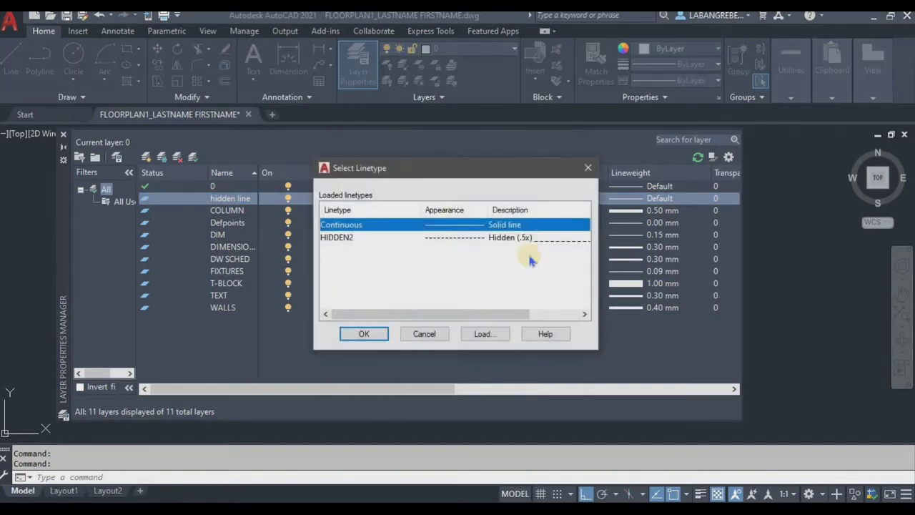
click(479, 334)
scroll(416, 257, down, 5)
scroll(416, 257, down, 7)
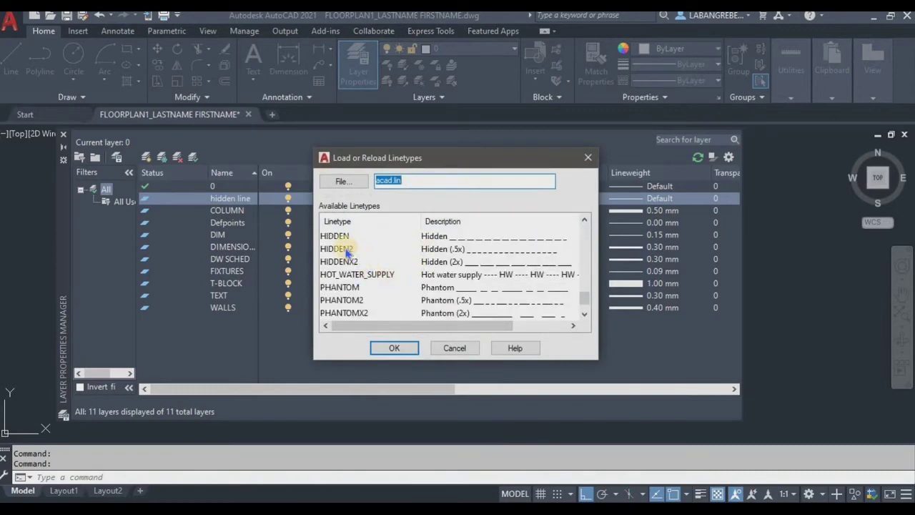
click(393, 353)
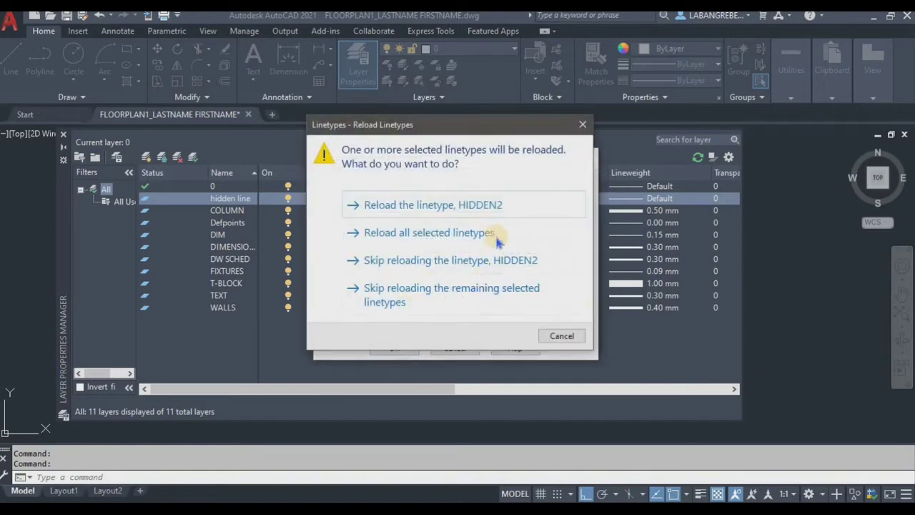
click(504, 213)
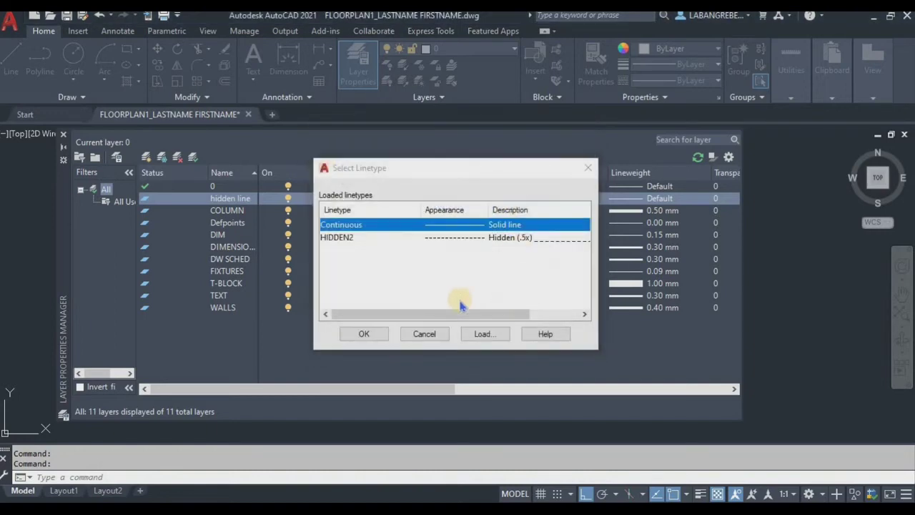
click(396, 238)
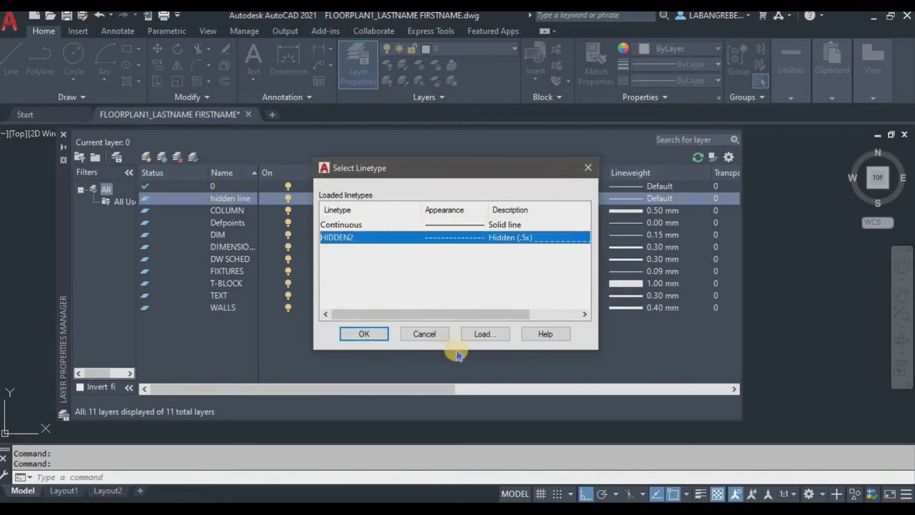
click(364, 334)
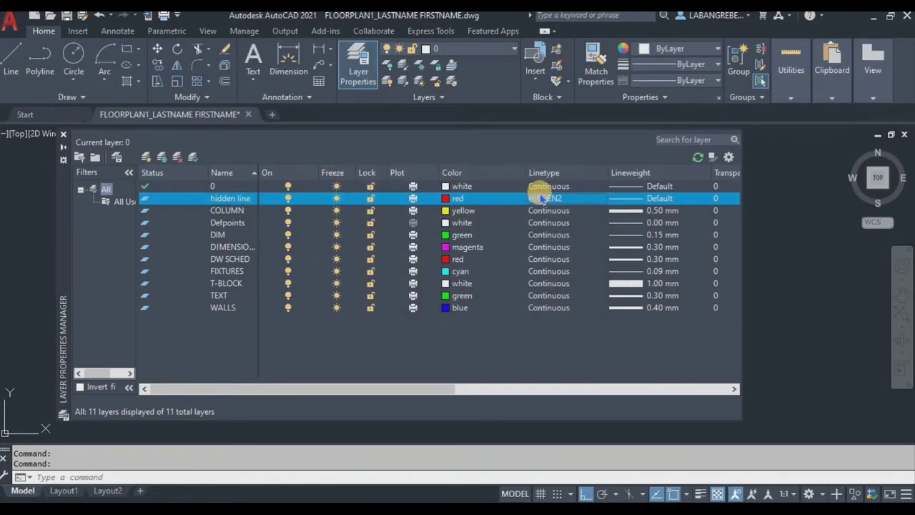
Step: Set the hidden line layer's lineweight to 0.30 mm and close the layer manager
click(641, 199)
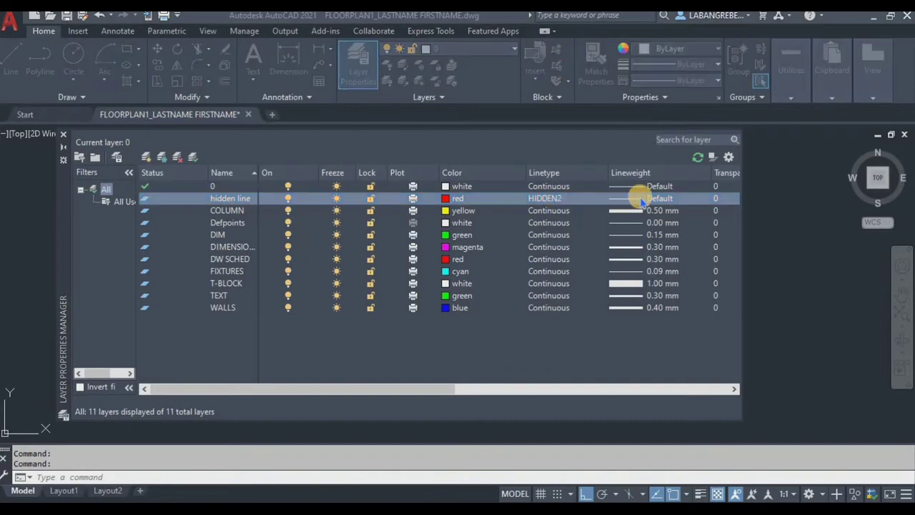
click(450, 279)
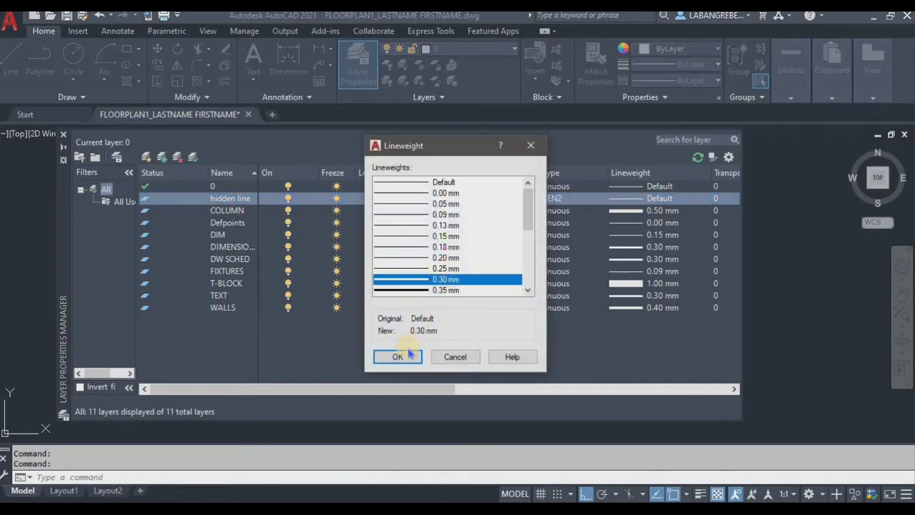
click(398, 356)
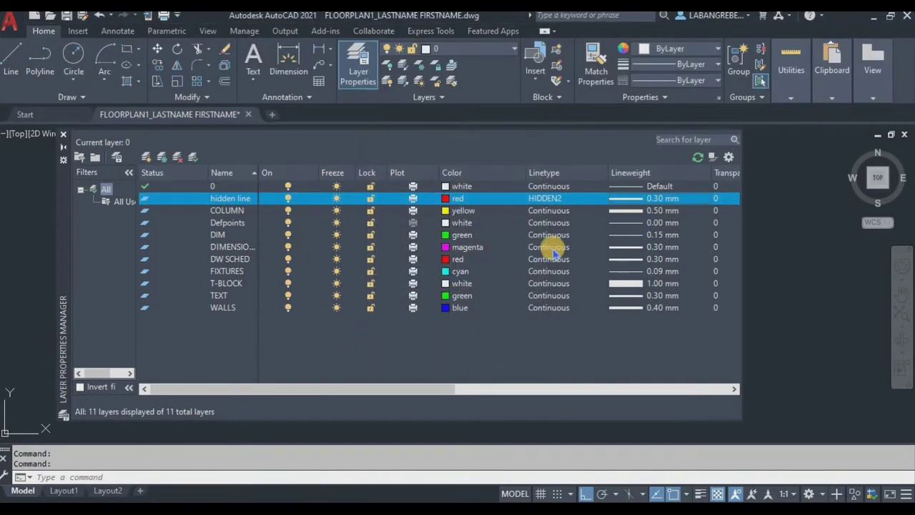
click(661, 259)
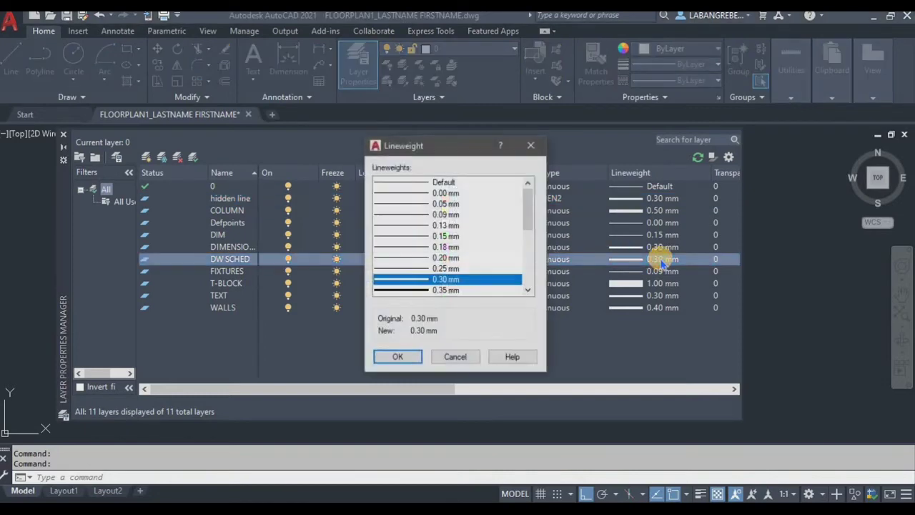
click(469, 357)
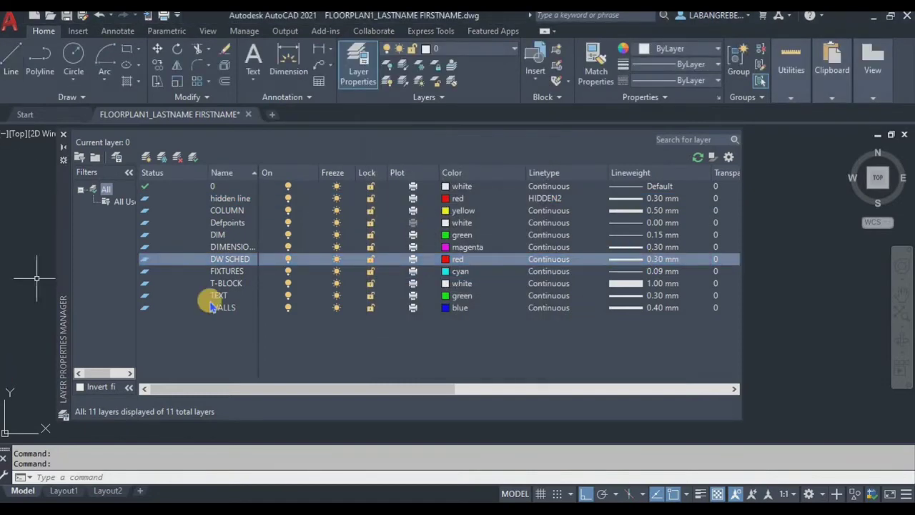
click(63, 137)
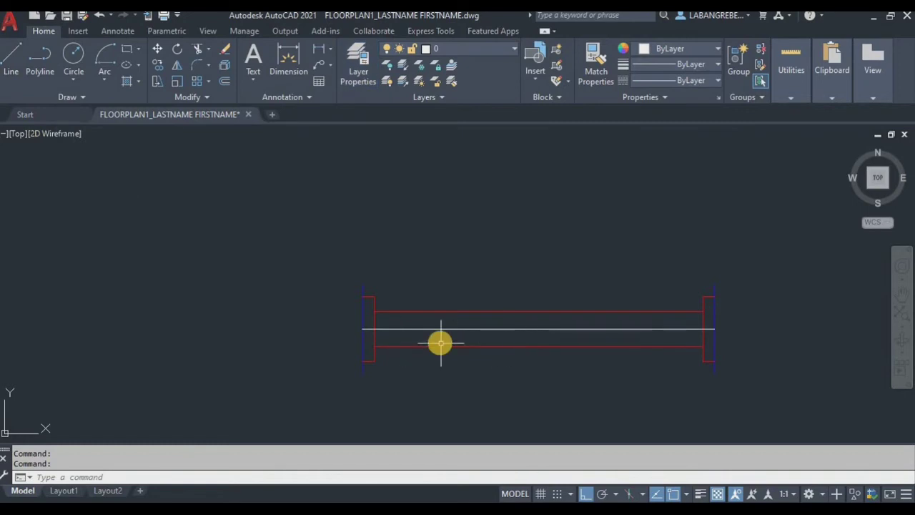
Step: Draw a three-sided line outline rising 0.1 above the window's upper sill line, spanning between the two inner jamb corners and closing back down
text(L)
key(Return)
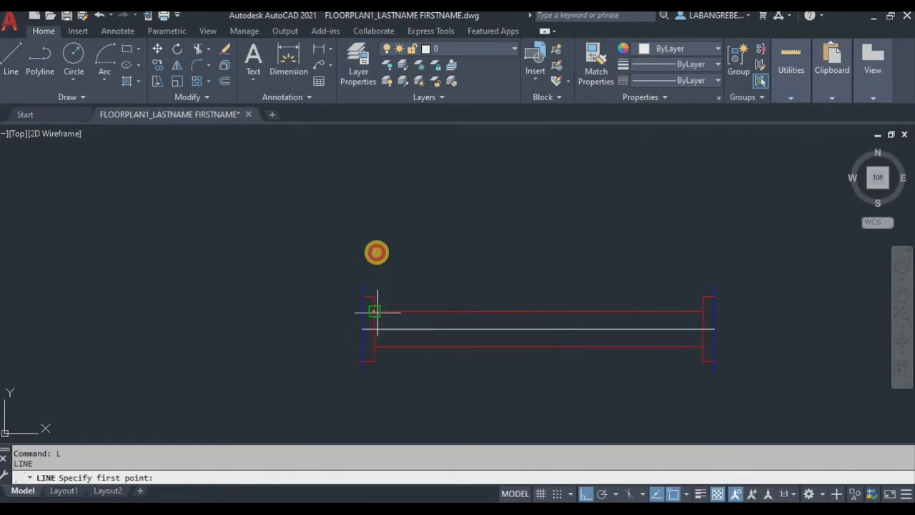
click(373, 311)
text(.1)
key(Return)
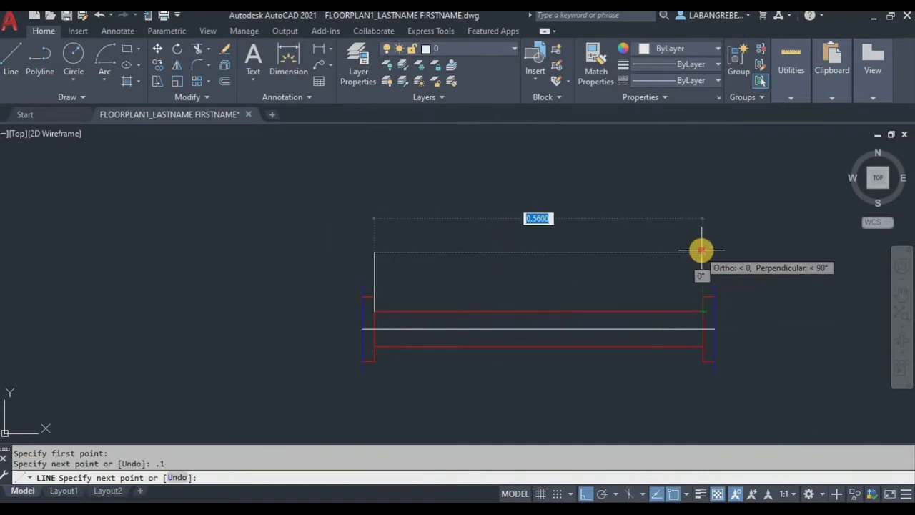
click(703, 251)
click(695, 303)
key(Return)
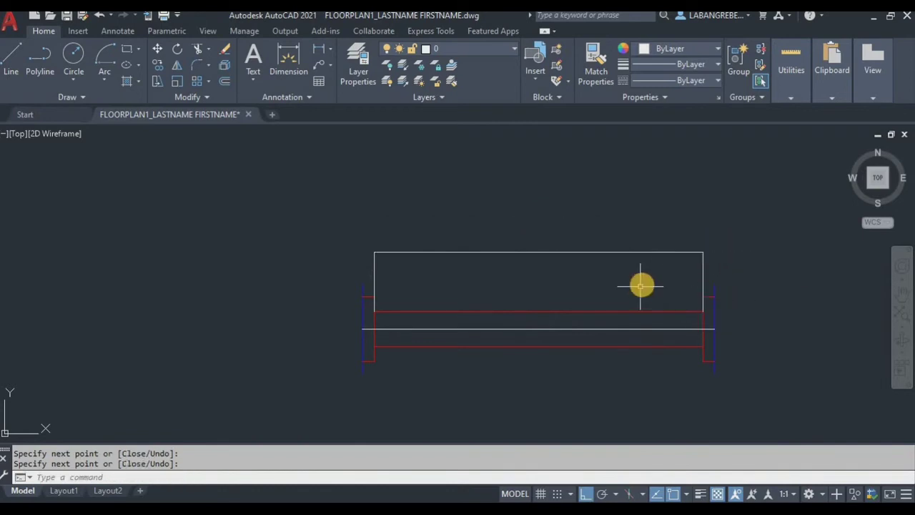
Step: Assign the three new outline lines above the window to the hidden line layer and clear the selection
click(741, 264)
click(361, 235)
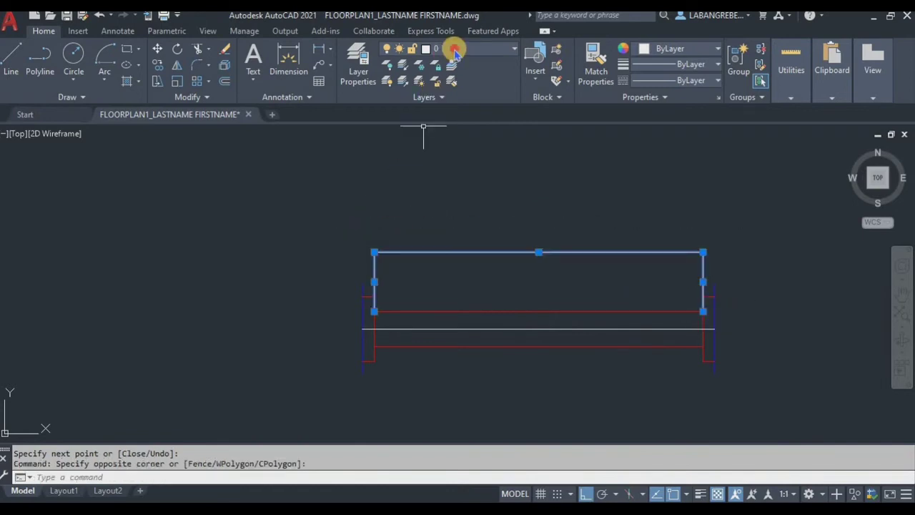
click(457, 48)
click(470, 146)
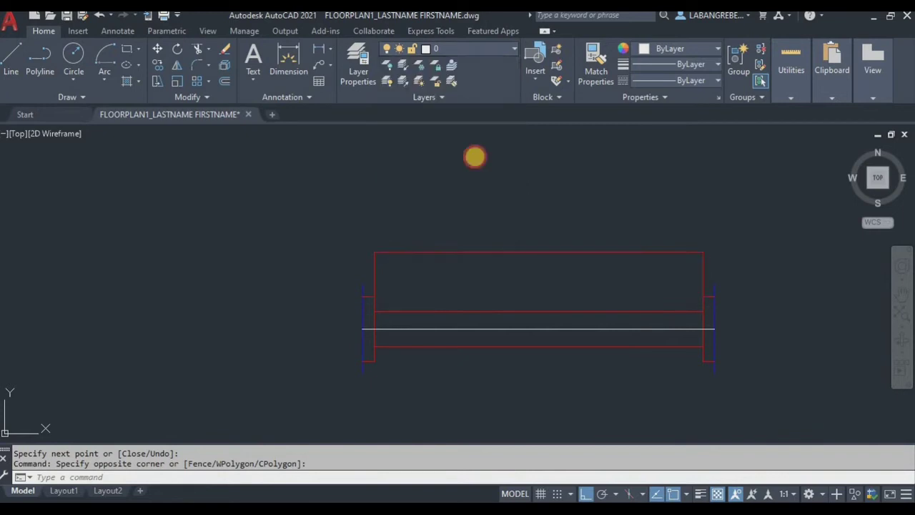
key(Escape)
click(505, 269)
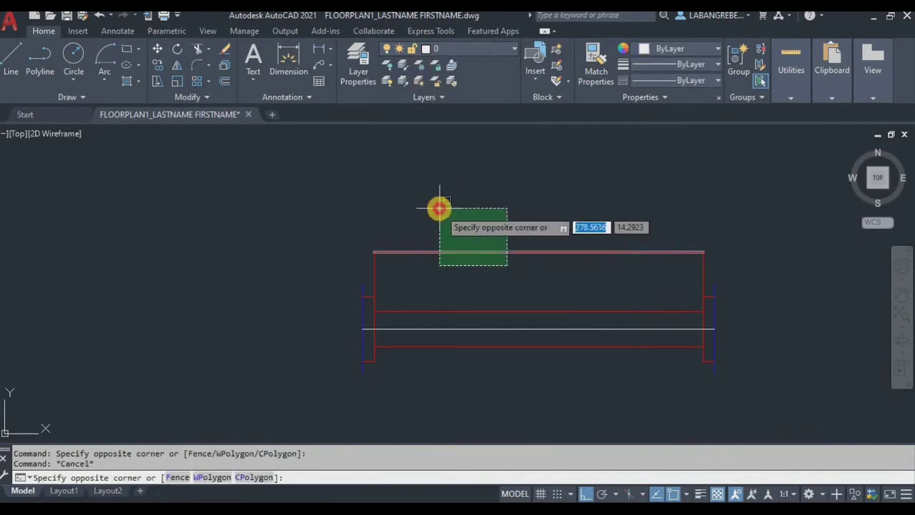
key(Escape)
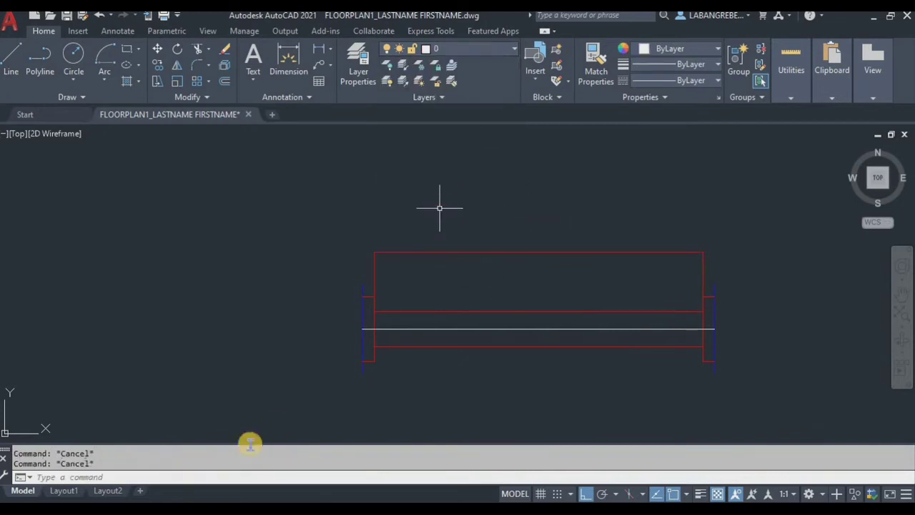
Step: Switch to Layout1 and bring the window symbol into close view in the viewport to check its linetypes
click(64, 490)
click(356, 312)
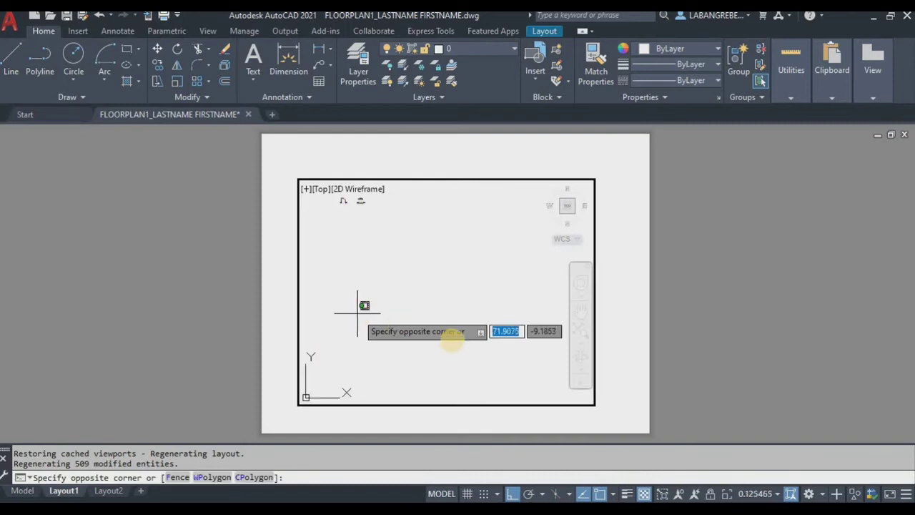
key(Escape)
key(Escape)
scroll(419, 235, up, 12)
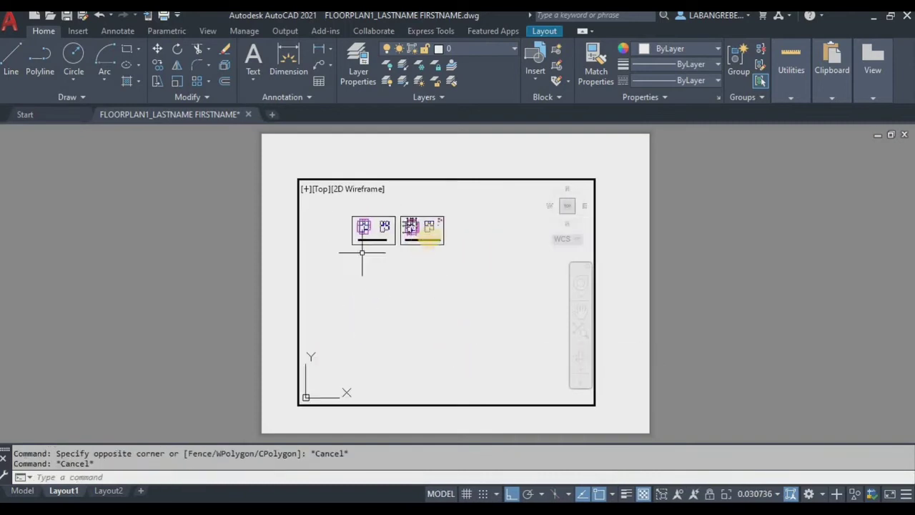
middle_drag(470, 204, 458, 306)
scroll(428, 237, up, 6)
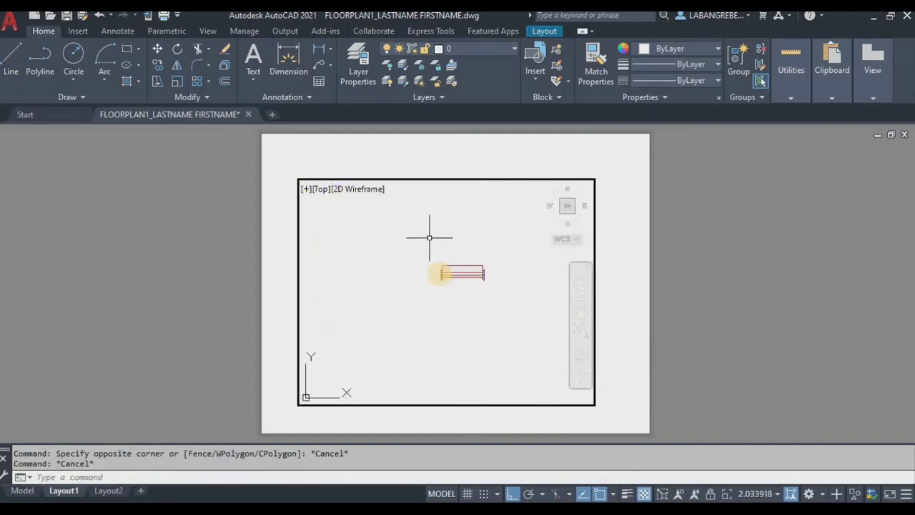
Step: Enlarge and center the window symbol in the Layout1 viewport and preview the plot without printing it
scroll(482, 265, up, 3)
middle_drag(374, 248, 415, 272)
scroll(421, 272, down, 2)
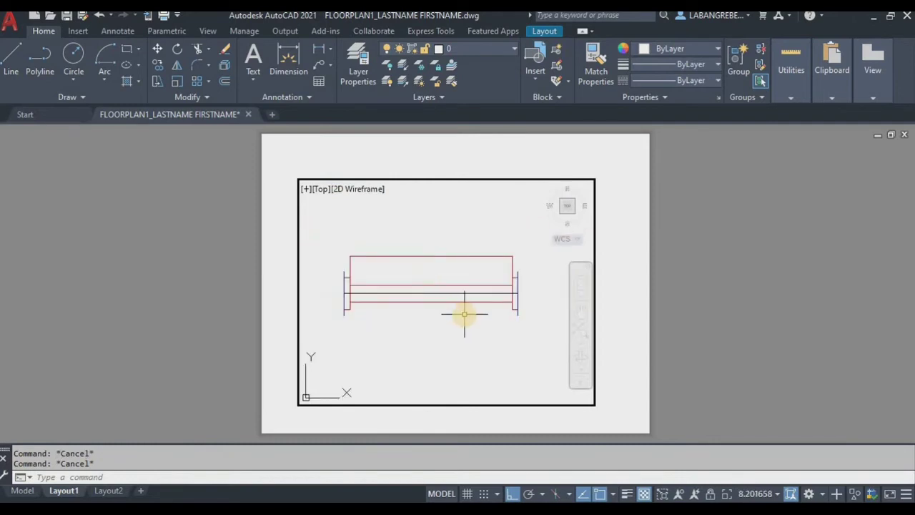
key(ctrl+p)
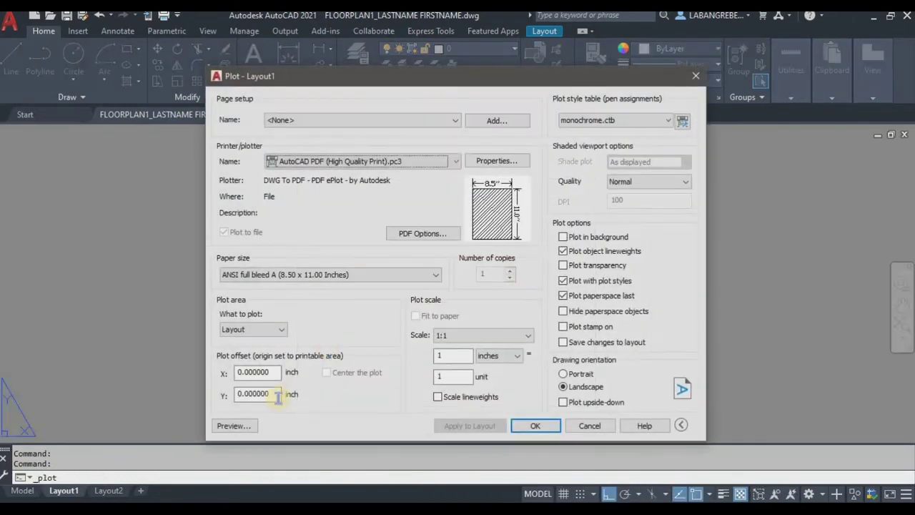
click(251, 429)
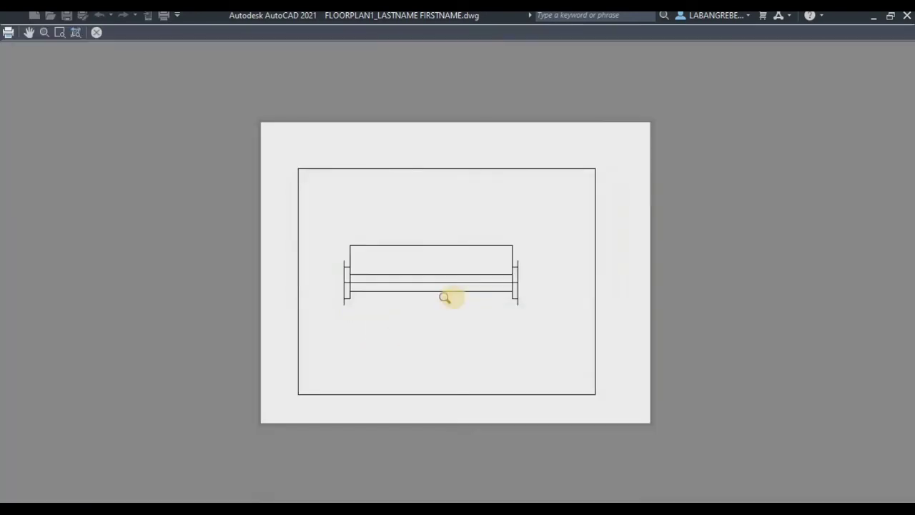
scroll(463, 275, down, 4)
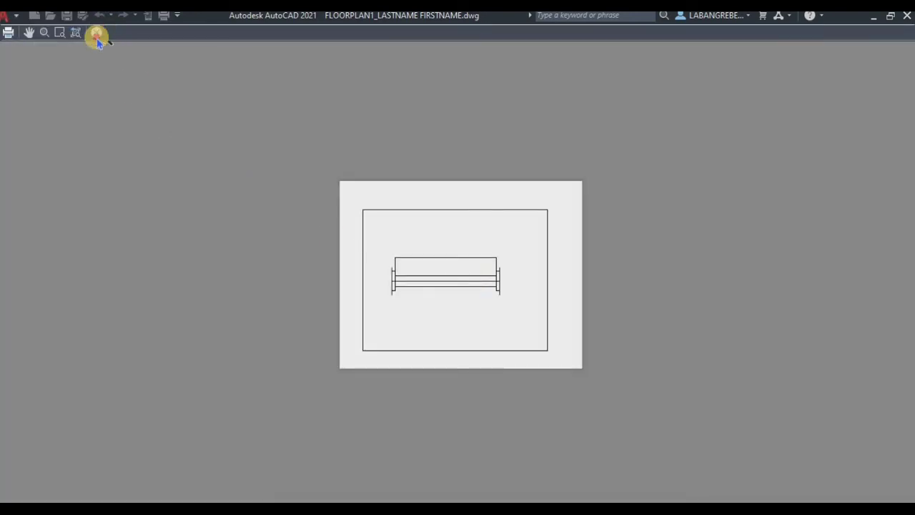
click(97, 36)
click(590, 425)
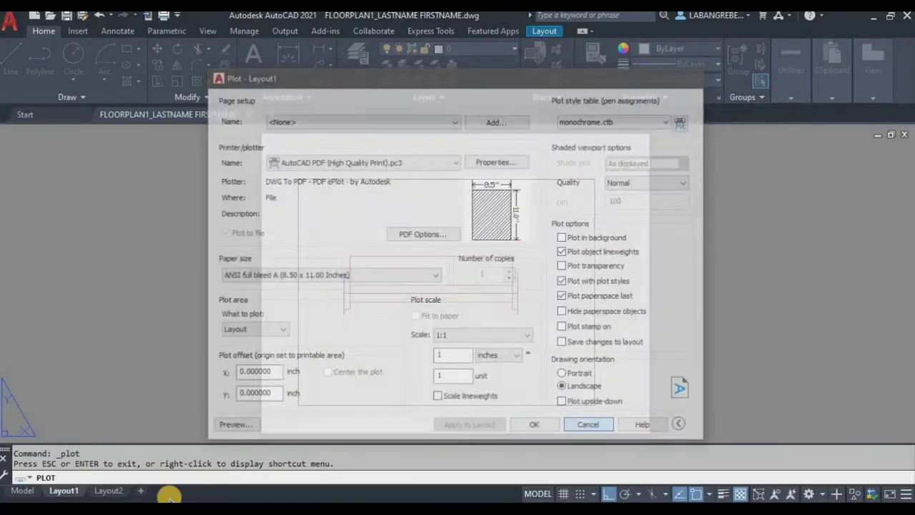
Step: Move the two upper side lines of the window symbol in model space to the hidden line layer
click(22, 491)
click(594, 269)
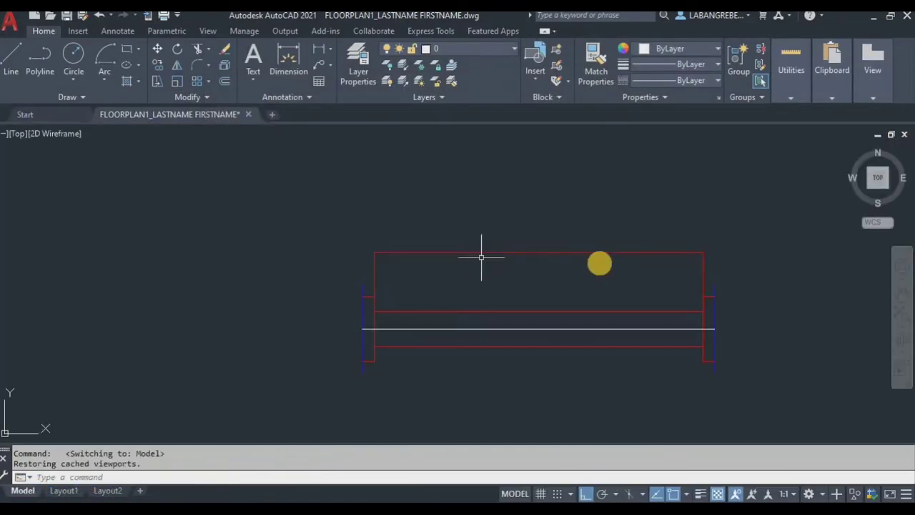
click(509, 222)
key(Escape)
click(723, 277)
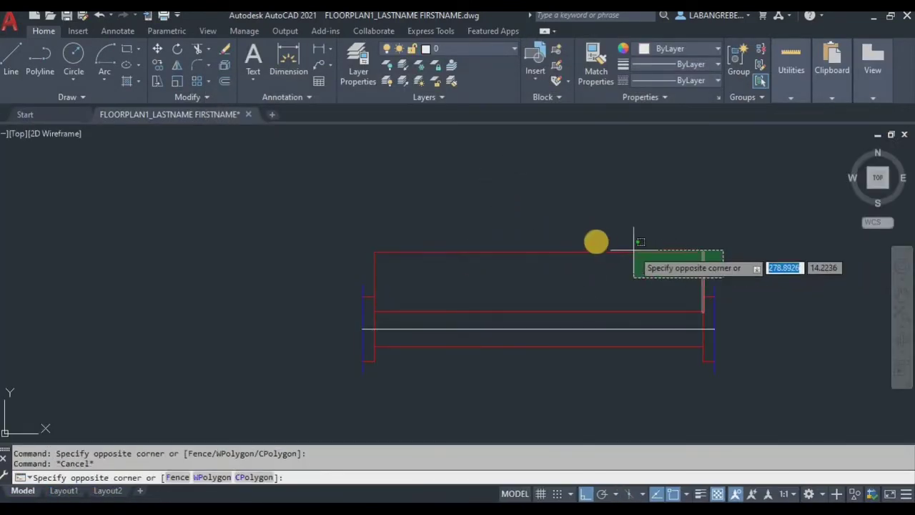
key(Escape)
click(716, 254)
click(362, 258)
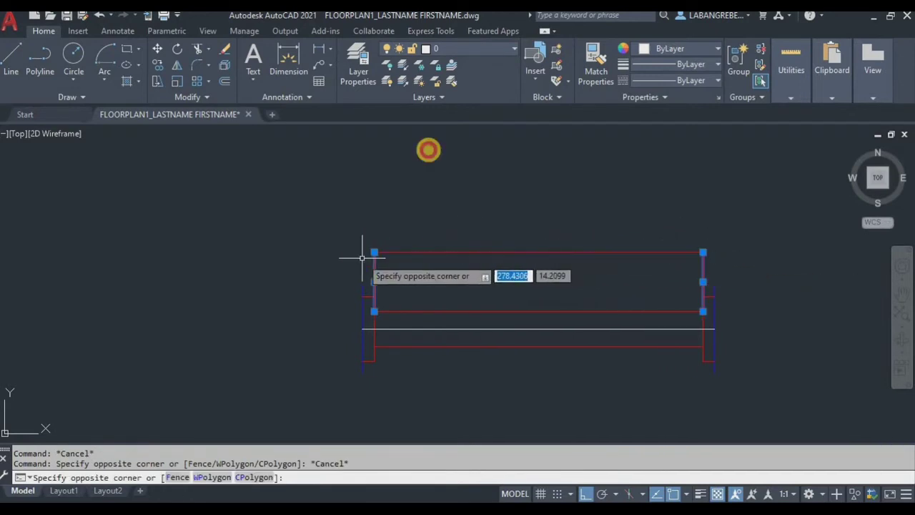
click(474, 53)
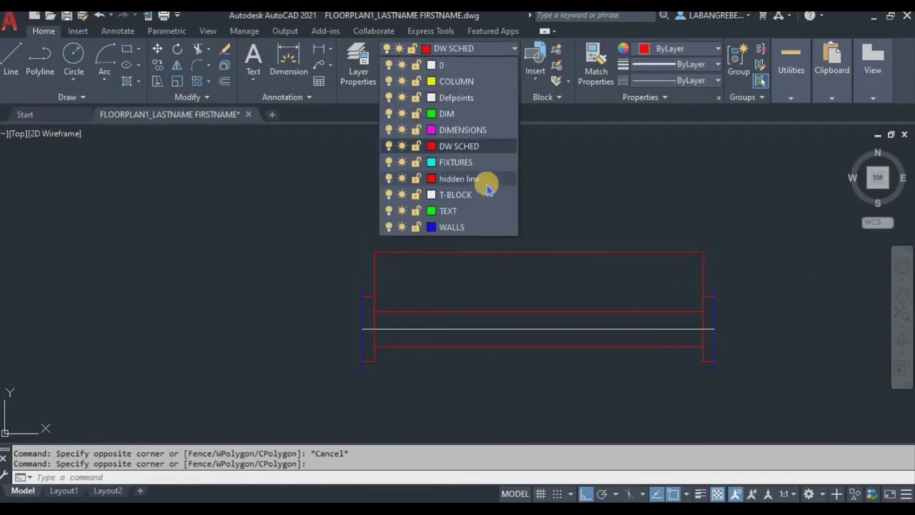
click(461, 179)
click(465, 252)
key(Escape)
Step: Assign the window symbol's top line, together with both upper side lines, to the hidden line layer and check the result in Layout1
click(428, 291)
click(400, 220)
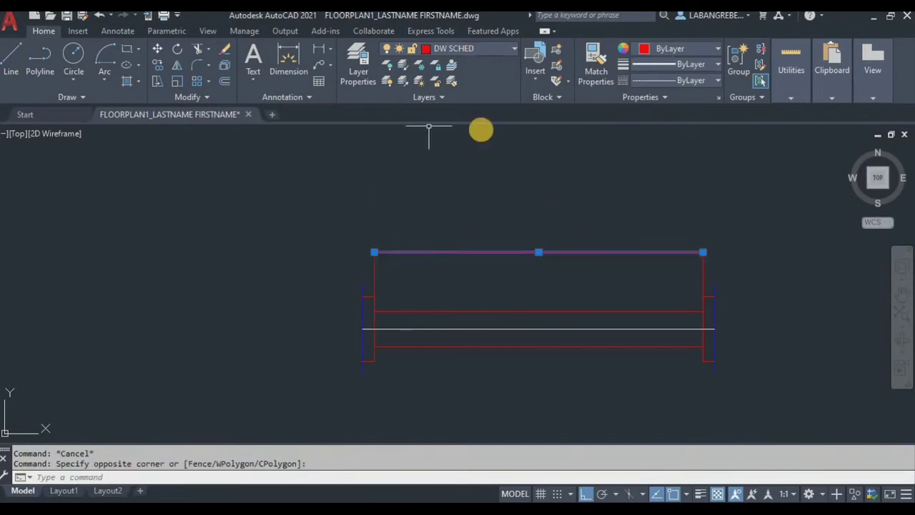
click(364, 248)
click(390, 315)
click(722, 253)
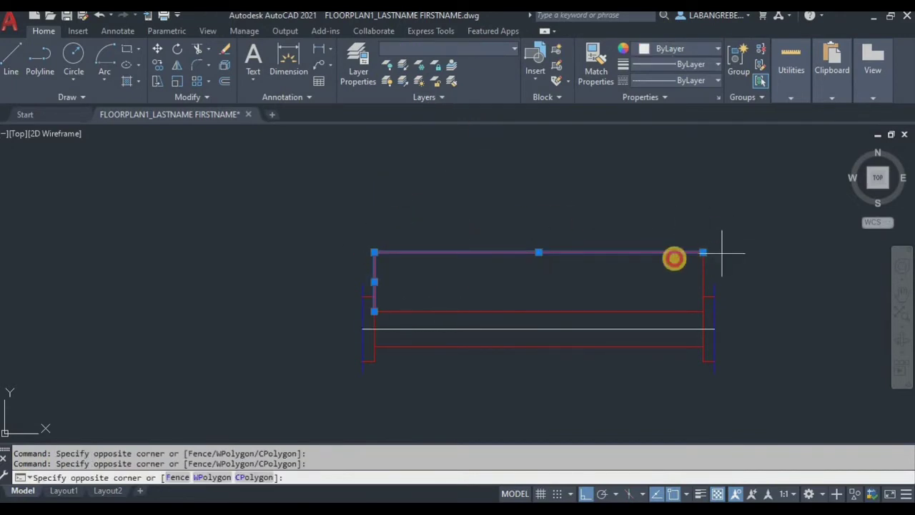
click(672, 255)
click(507, 54)
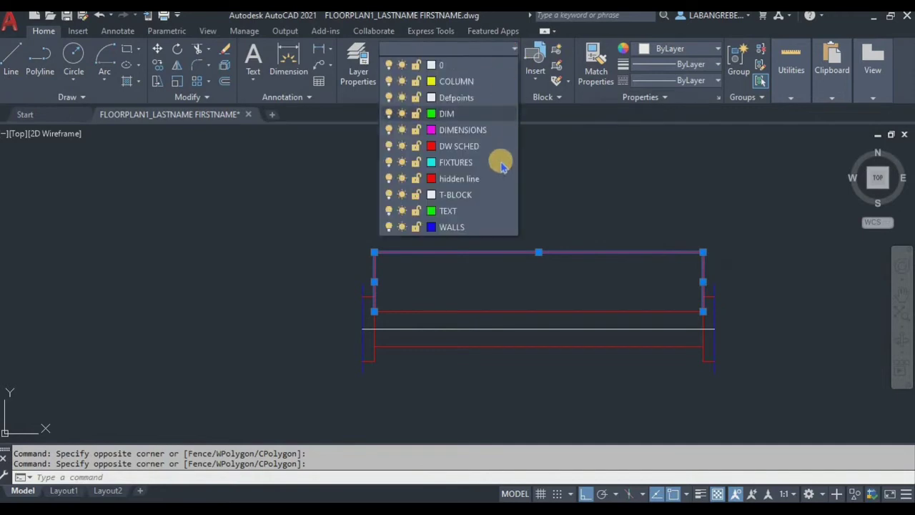
click(496, 179)
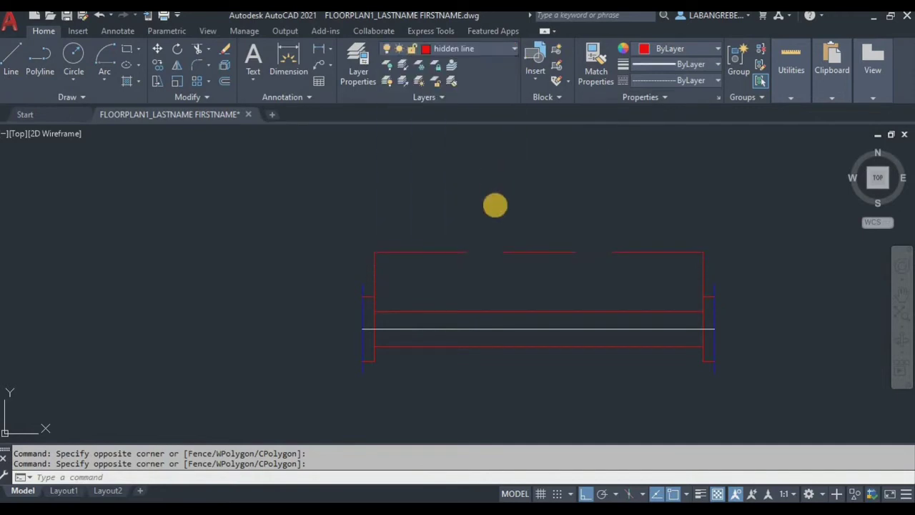
key(Escape)
key(Escape)
scroll(478, 268, down, 2)
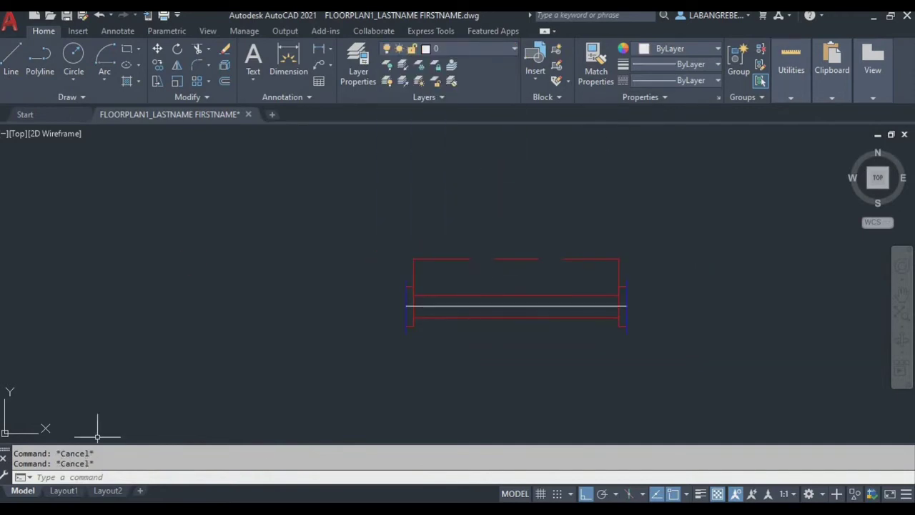
click(68, 491)
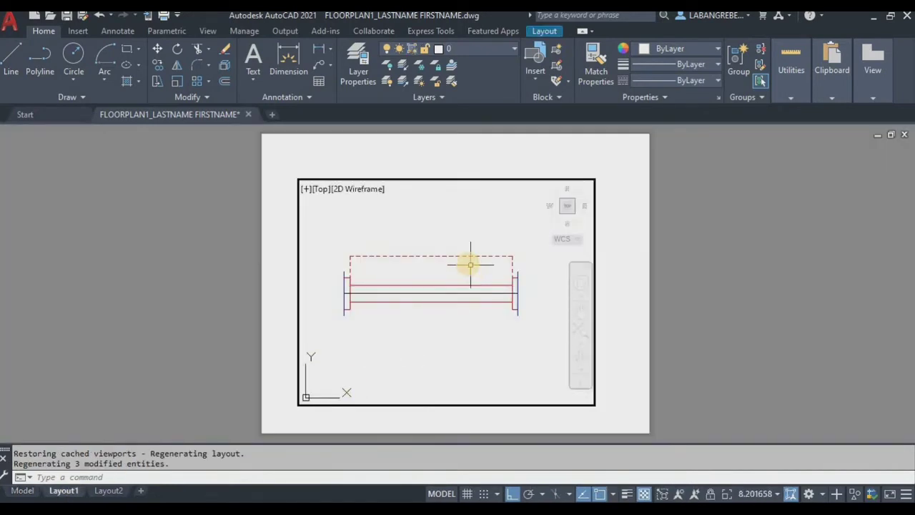
Step: From model space, load the HIDDEN linetype and assign it to the hidden line layer
click(21, 490)
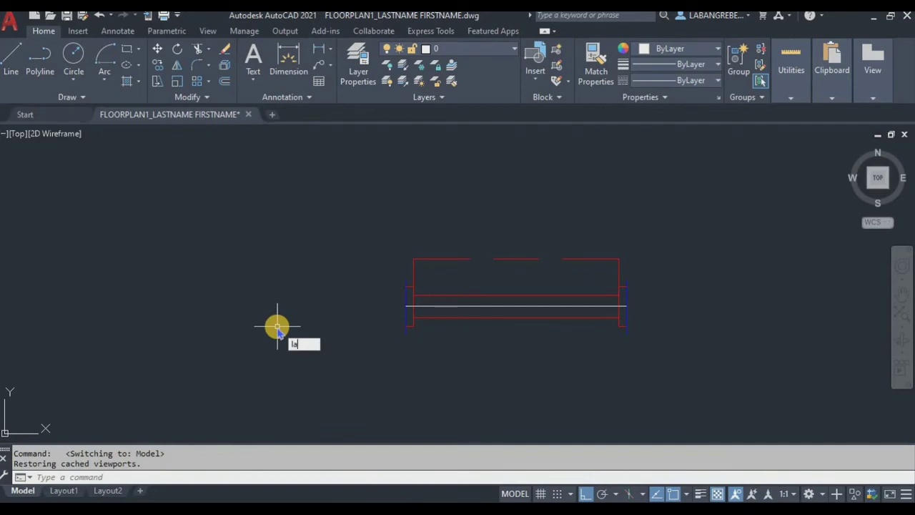
text(la)
key(Return)
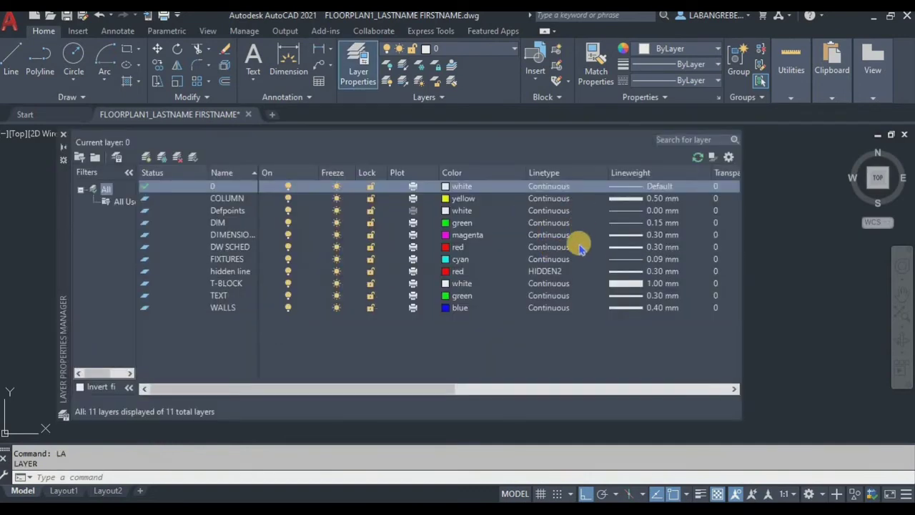
click(549, 283)
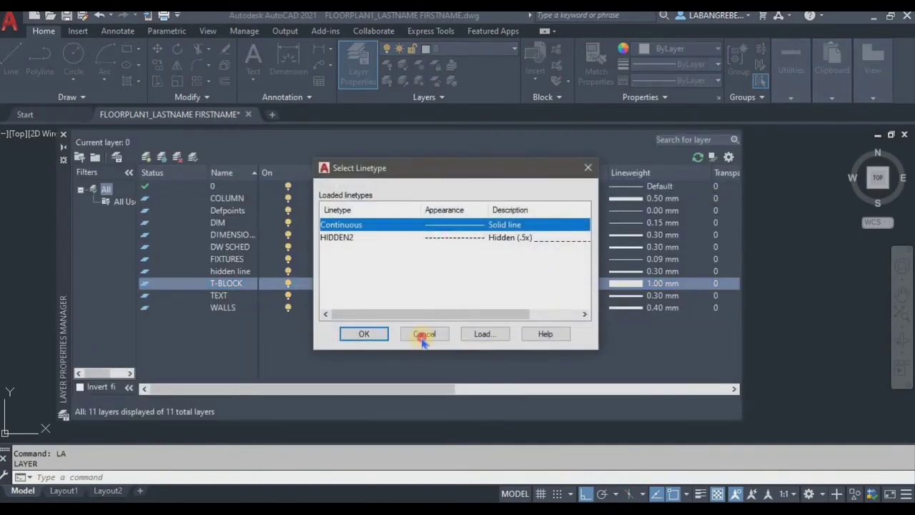
click(423, 339)
click(544, 271)
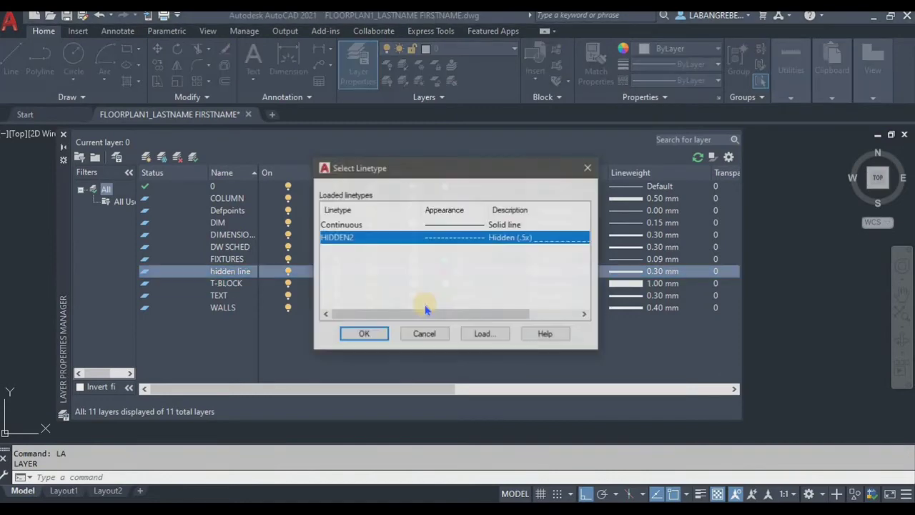
click(484, 333)
scroll(436, 286, down, 10)
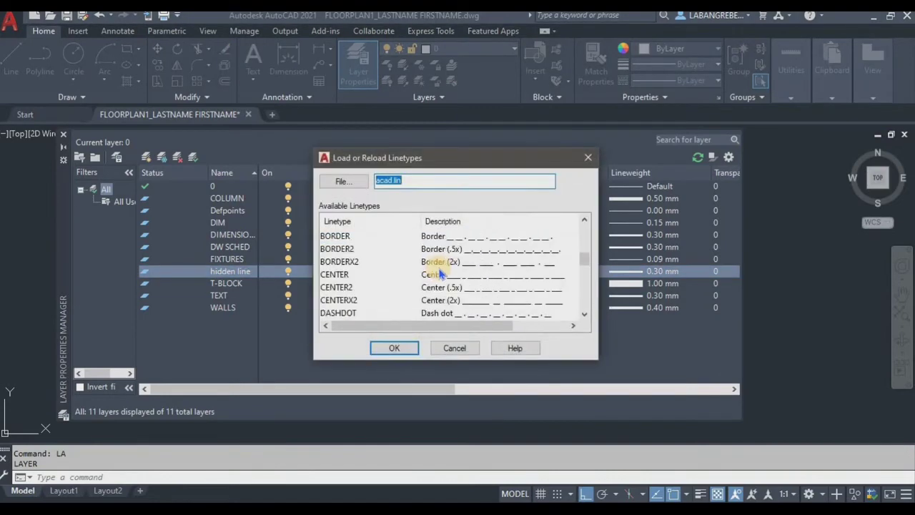
scroll(408, 293, down, 1)
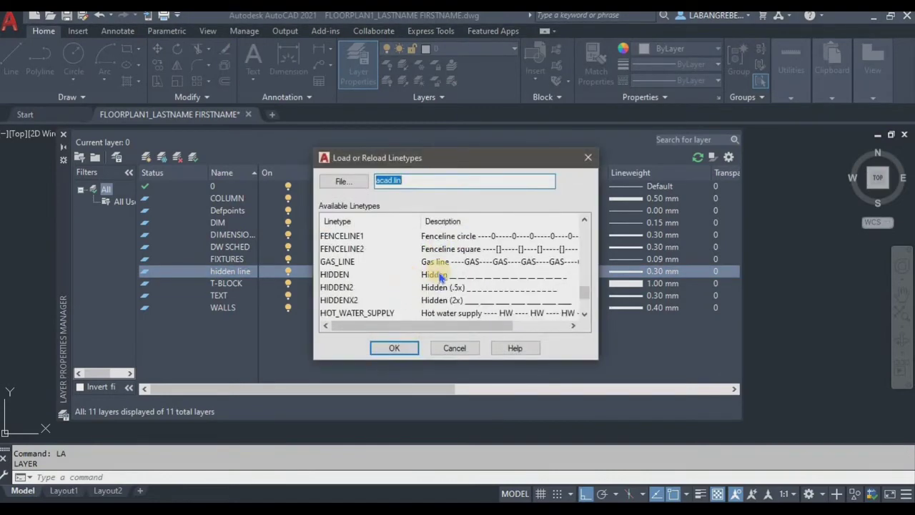
click(401, 348)
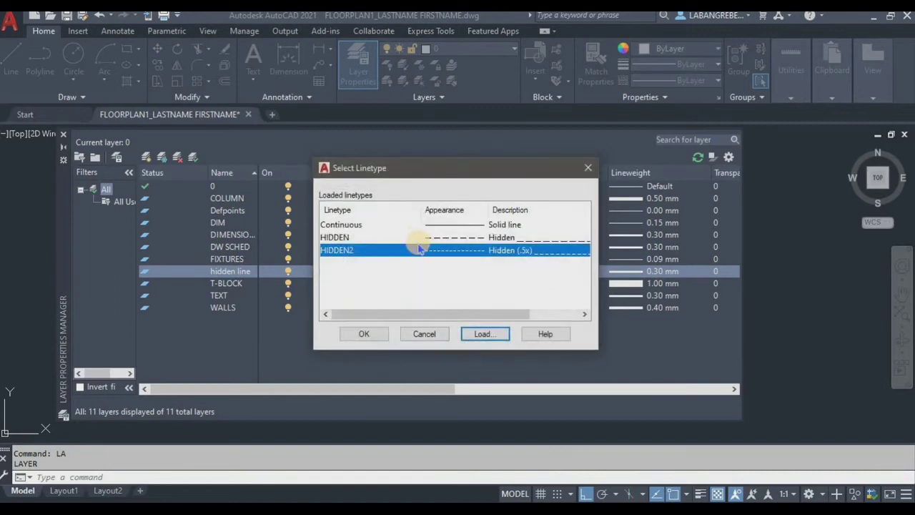
click(417, 237)
click(366, 335)
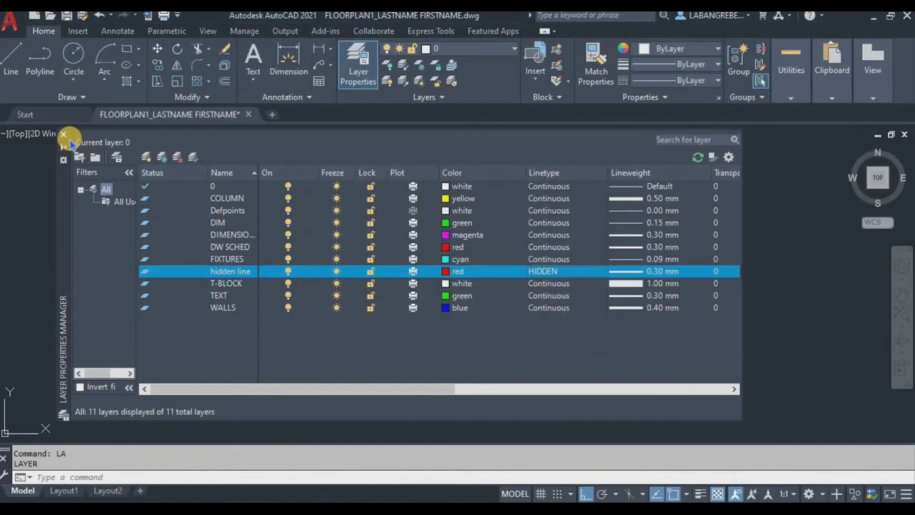
click(63, 135)
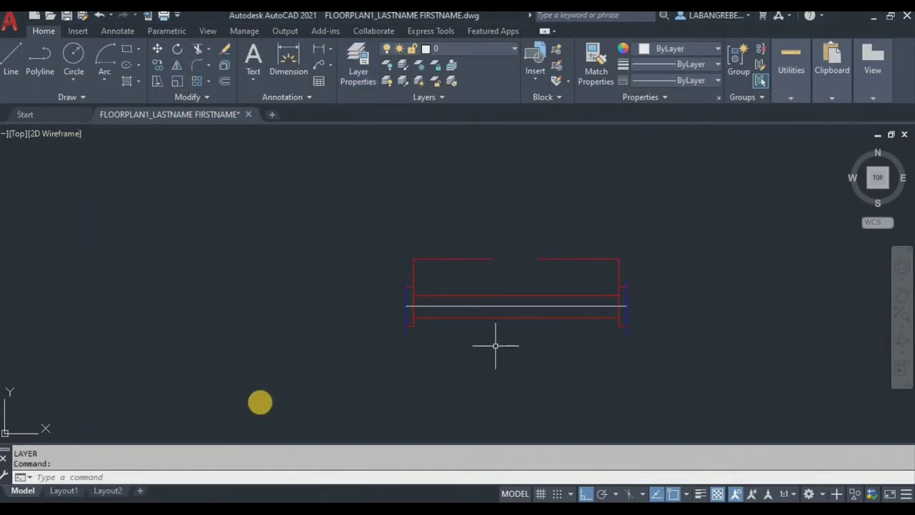
Step: Preview the Layout1 plot again to examine the window symbol's HIDDEN linetype, and close without plotting
click(63, 490)
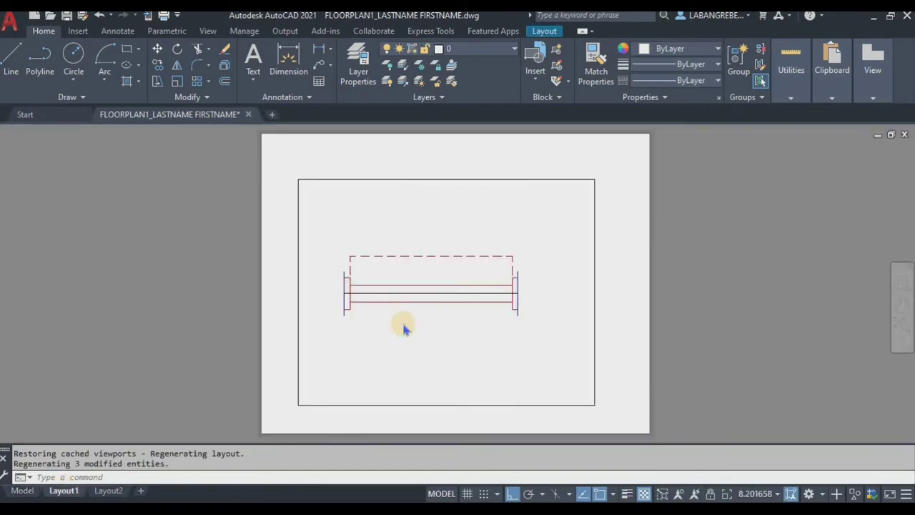
key(ctrl+p)
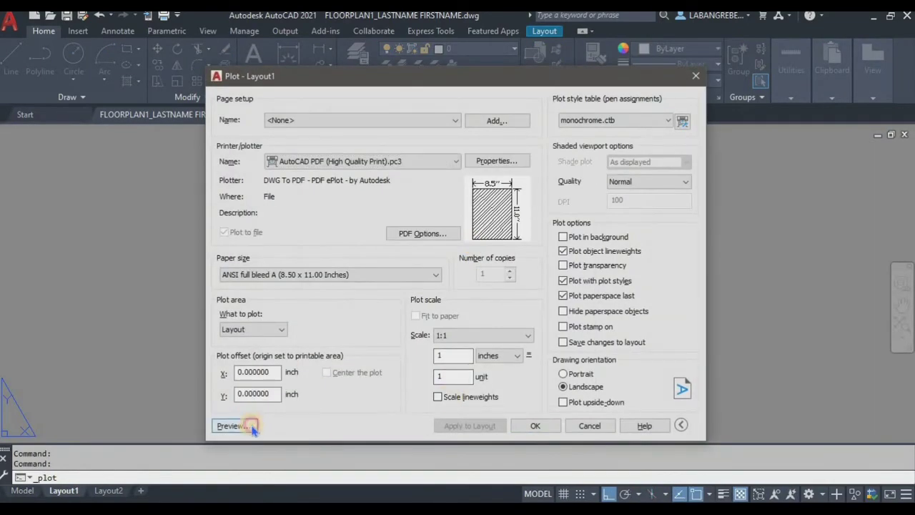
click(233, 425)
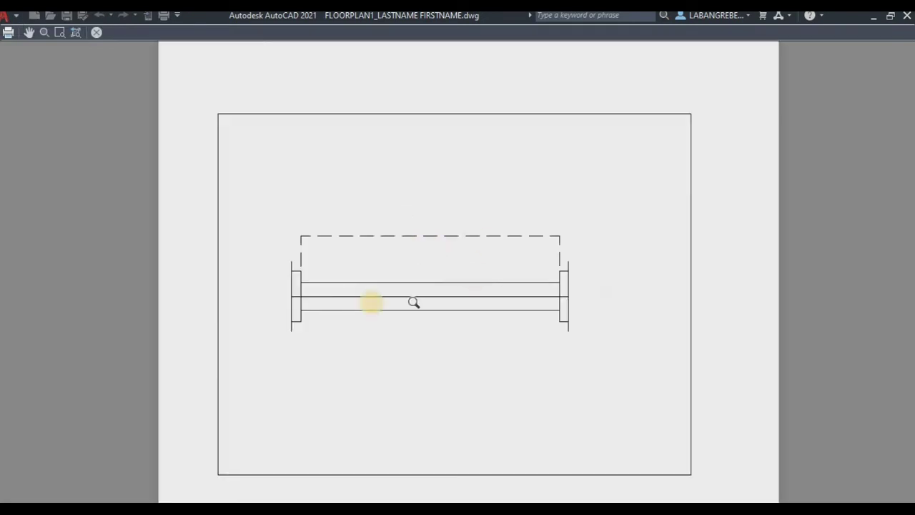
click(96, 33)
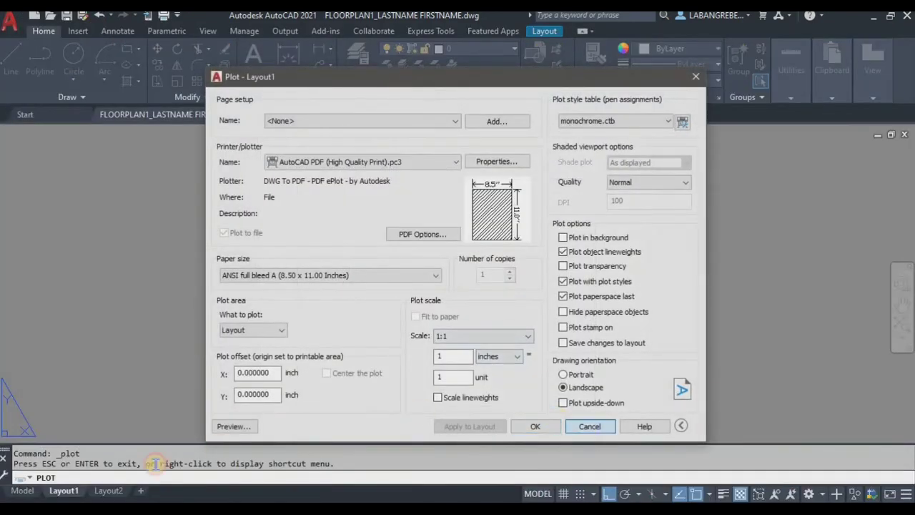
key(Escape)
Step: Copy the whole window symbol from its centerline midpoint to the midpoint of the plan's upper wall between the two middle columns
click(23, 491)
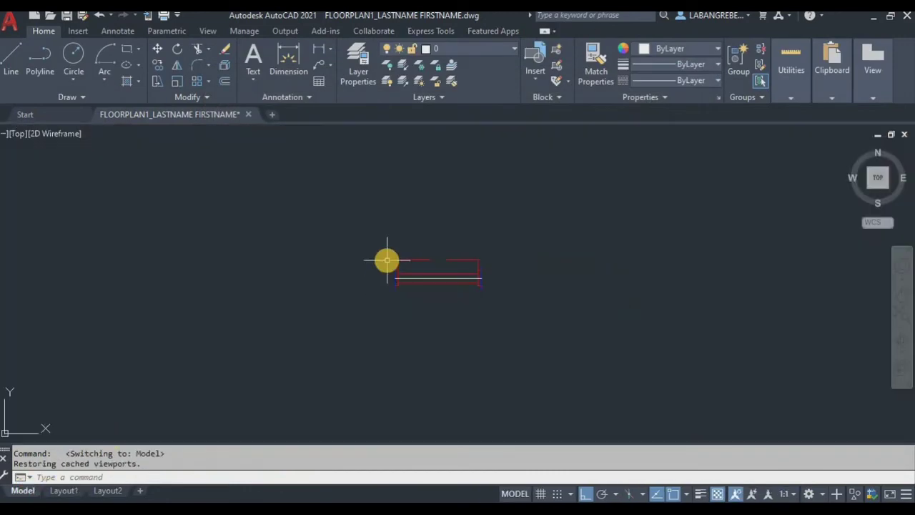
click(663, 323)
click(517, 266)
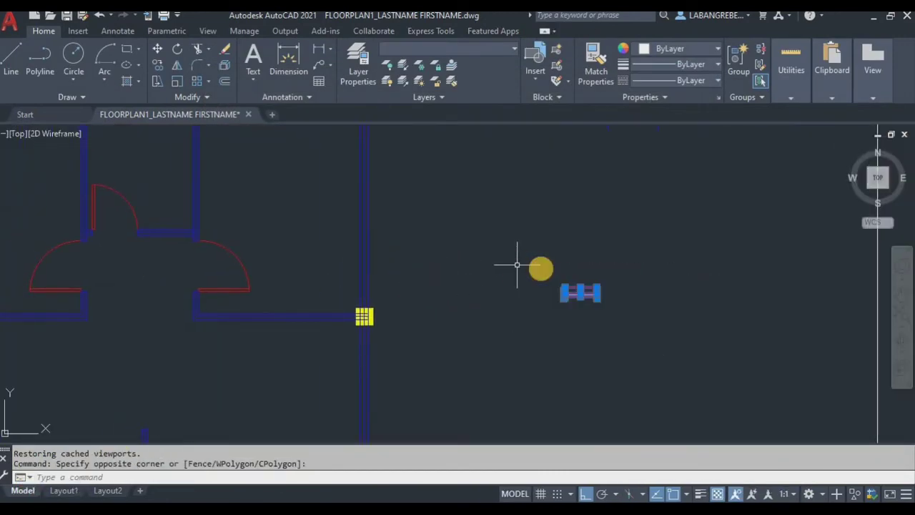
scroll(568, 294, up, 4)
key(Return)
scroll(707, 370, up, 3)
middle_drag(714, 377, 593, 280)
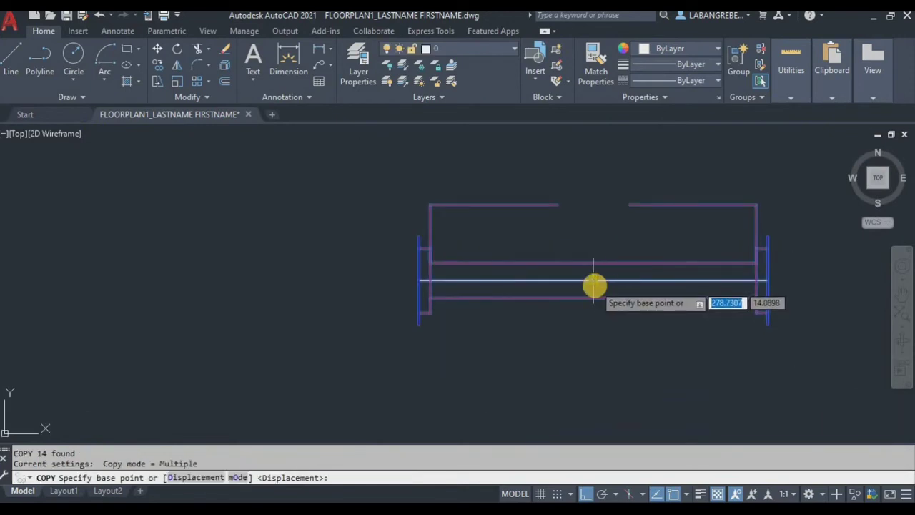
click(592, 280)
scroll(600, 293, down, 5)
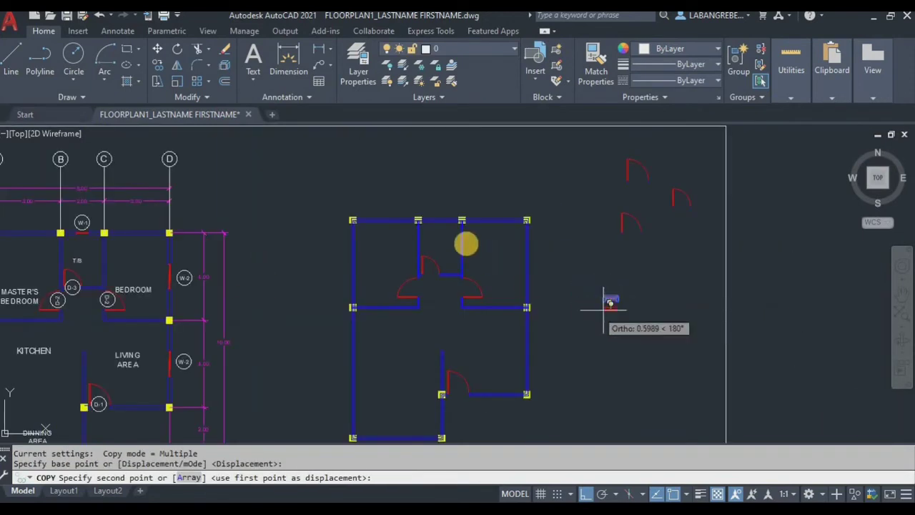
scroll(370, 214, up, 8)
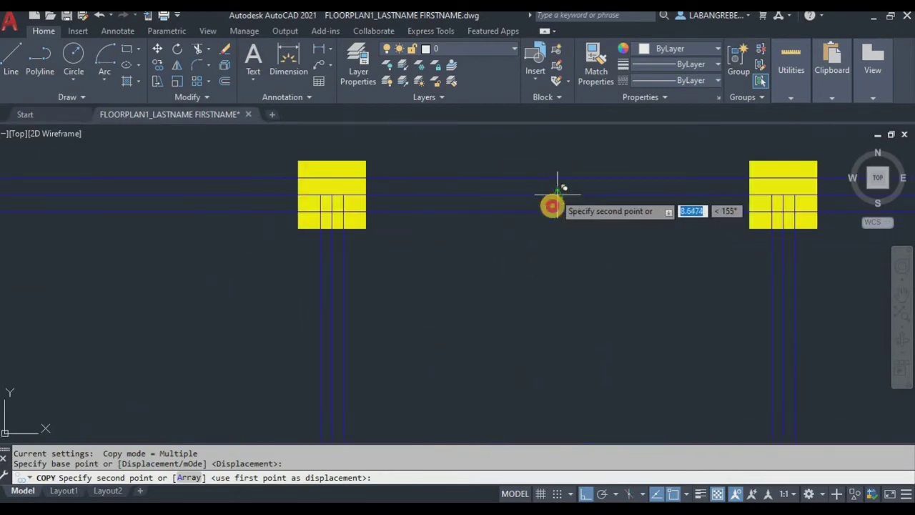
click(556, 193)
key(Escape)
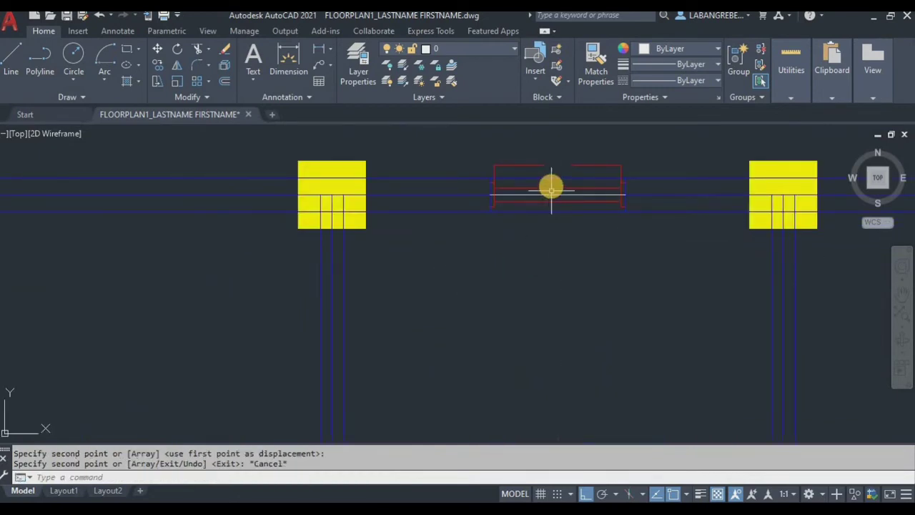
Step: Trim the wall lines crossing the upper window's opening and erase the symbol's white centerline
scroll(551, 185, up, 3)
text(tr)
key(Return)
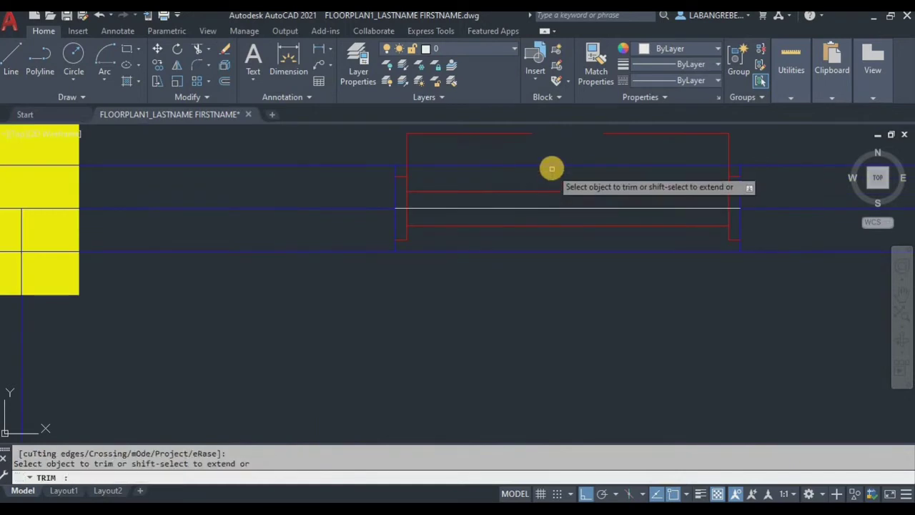
click(563, 252)
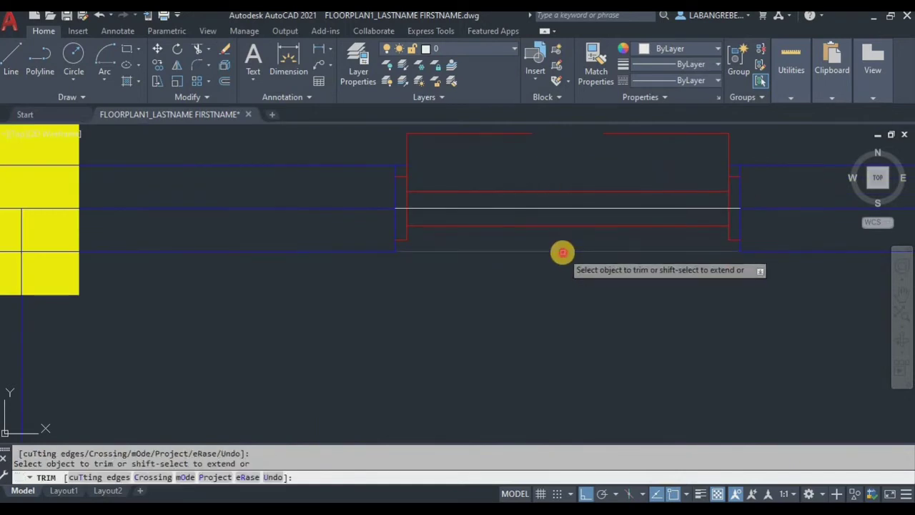
key(Escape)
click(544, 209)
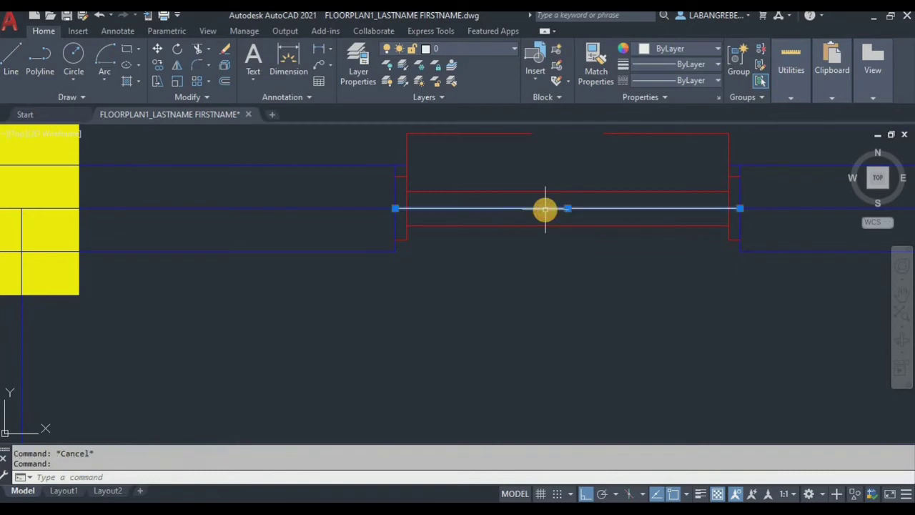
click(545, 209)
key(Escape)
Step: Trim the leftover wall line pieces between the jambs and the frame at both ends of the upper window
text(tr)
key(Return)
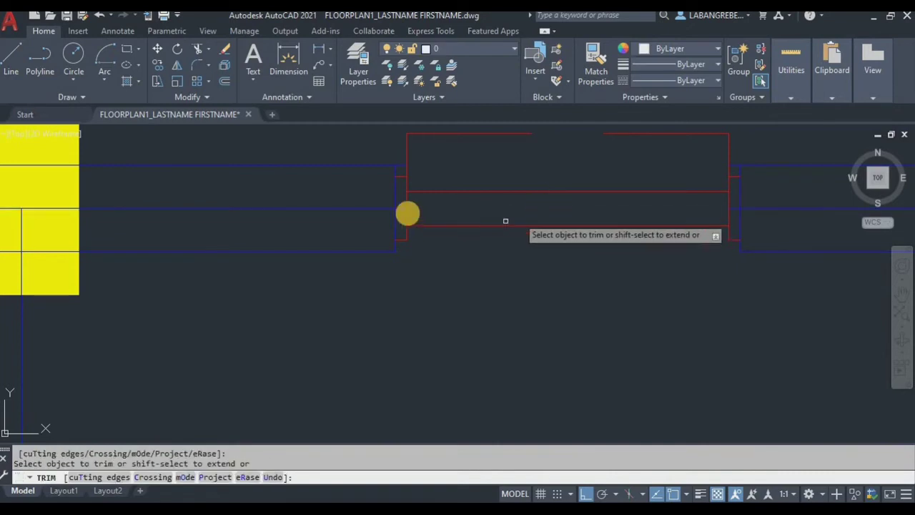
scroll(403, 210, up, 2)
scroll(374, 198, down, 2)
scroll(373, 188, up, 2)
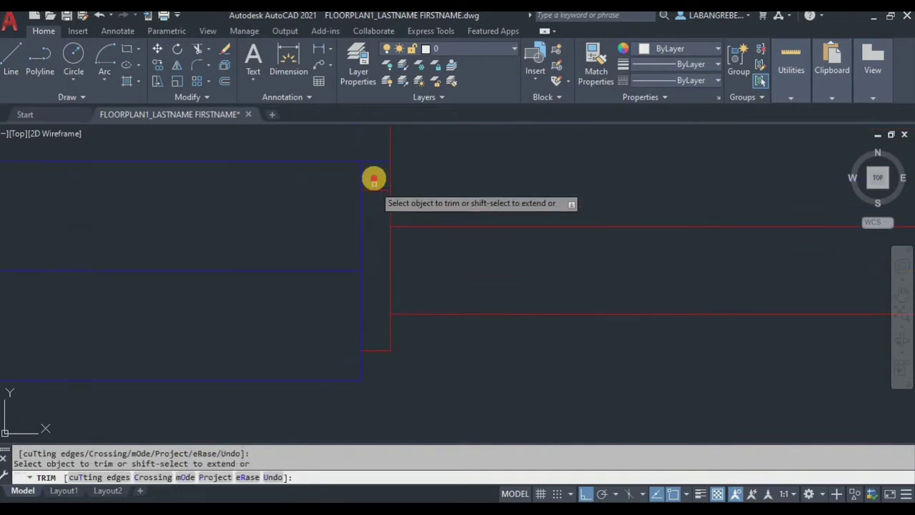
drag(373, 177, 369, 151)
scroll(363, 191, down, 2)
scroll(698, 183, up, 2)
mouse_move(698, 183)
mouse_down()
mouse_move(683, 253)
mouse_move(694, 292)
mouse_up()
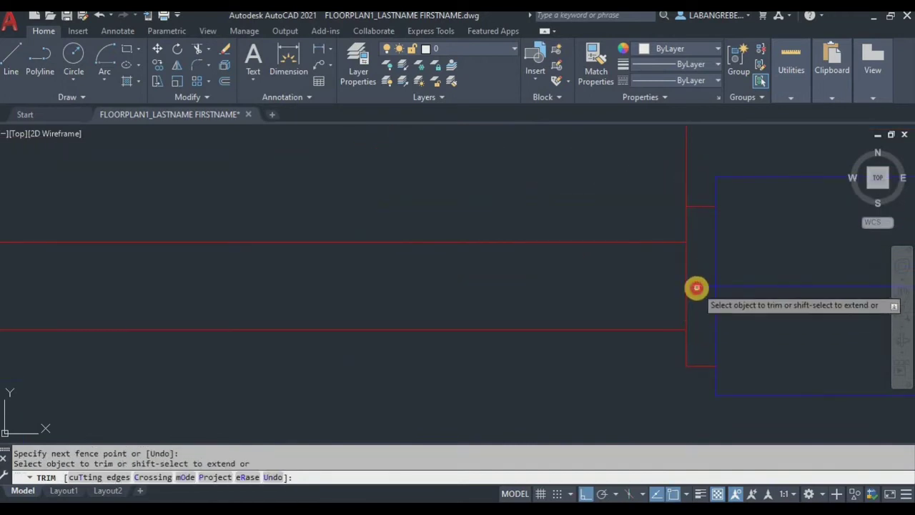
scroll(562, 324, down, 4)
key(Escape)
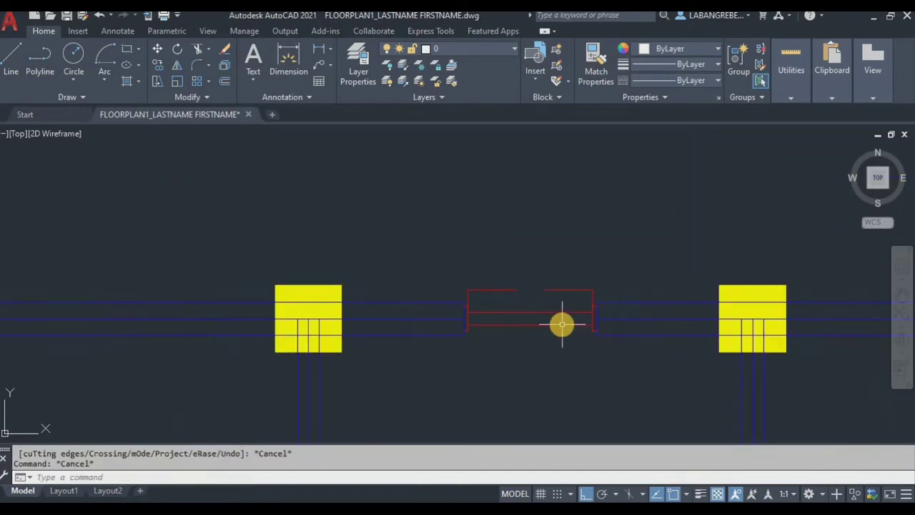
Step: Copy the original window symbol from its centerline with Ortho off to the empty area outside the plan's left wall
scroll(589, 326, down, 2)
scroll(414, 210, down, 2)
scroll(542, 320, down, 3)
scroll(542, 319, up, 4)
click(572, 266)
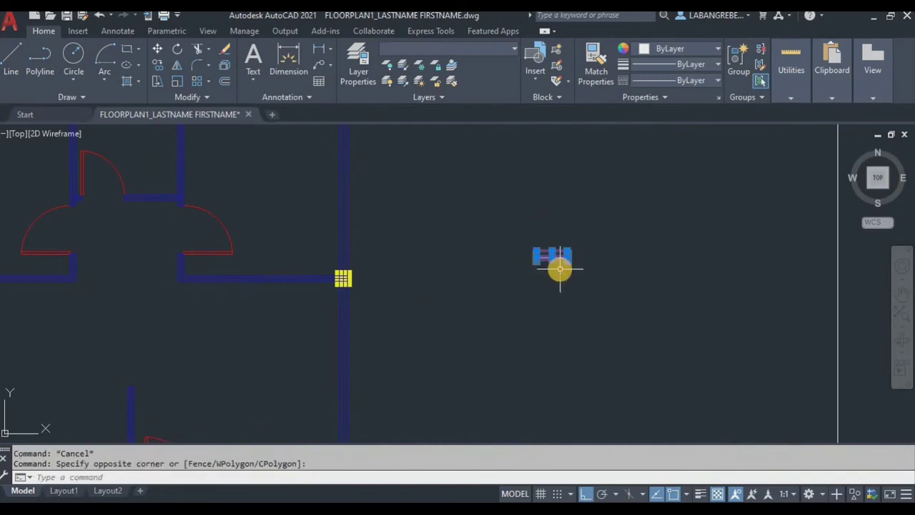
text(o)
key(Return)
click(551, 261)
scroll(531, 326, down, 5)
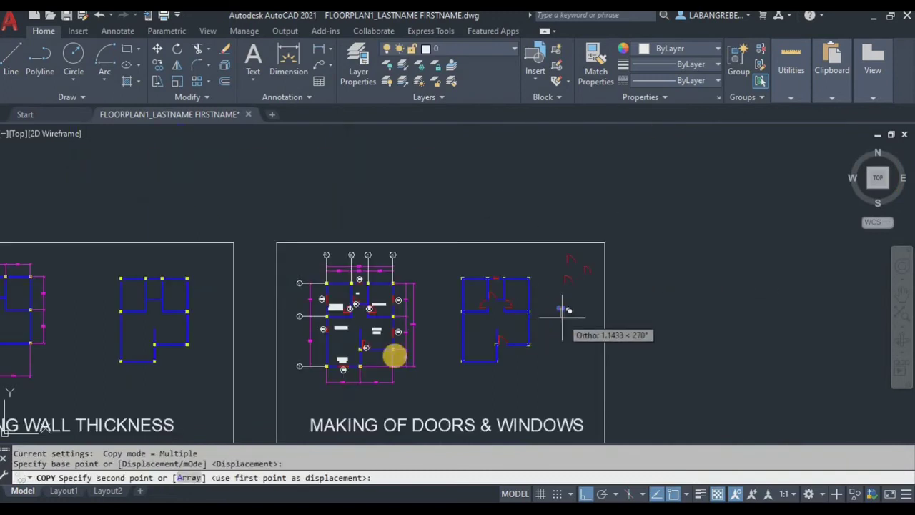
scroll(398, 333, up, 8)
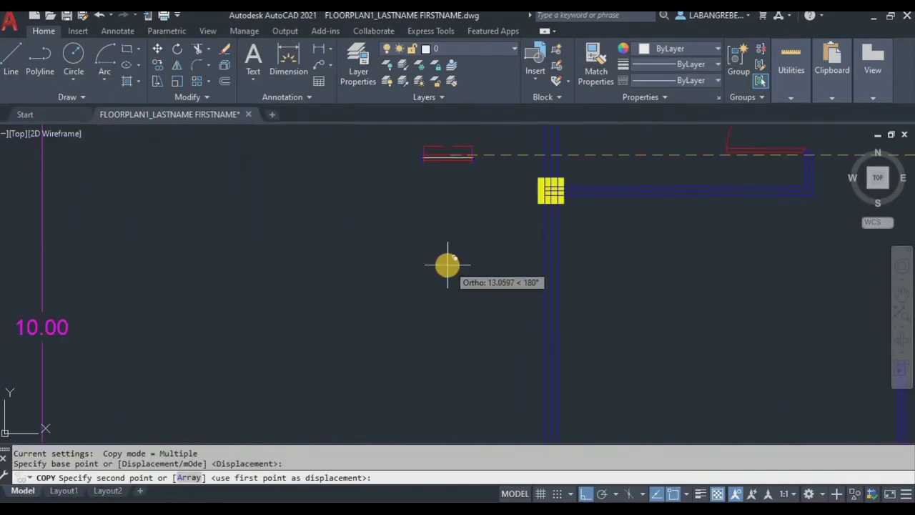
click(585, 493)
click(466, 235)
key(Escape)
Step: With Ortho on, draw guide lines from the wall corner in the left middle column, 0.4 down and across the wall thickness
scroll(532, 206, up, 3)
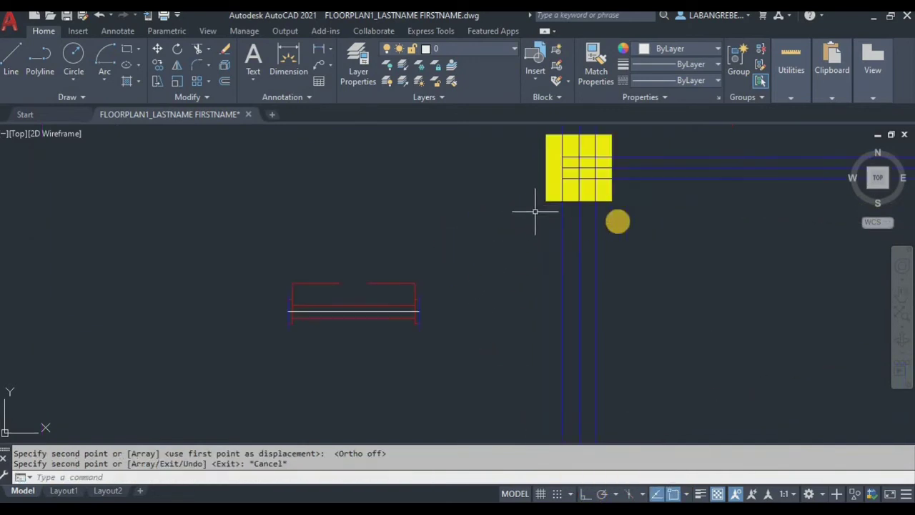
middle_drag(612, 221, 541, 220)
text(l)
key(Return)
click(486, 176)
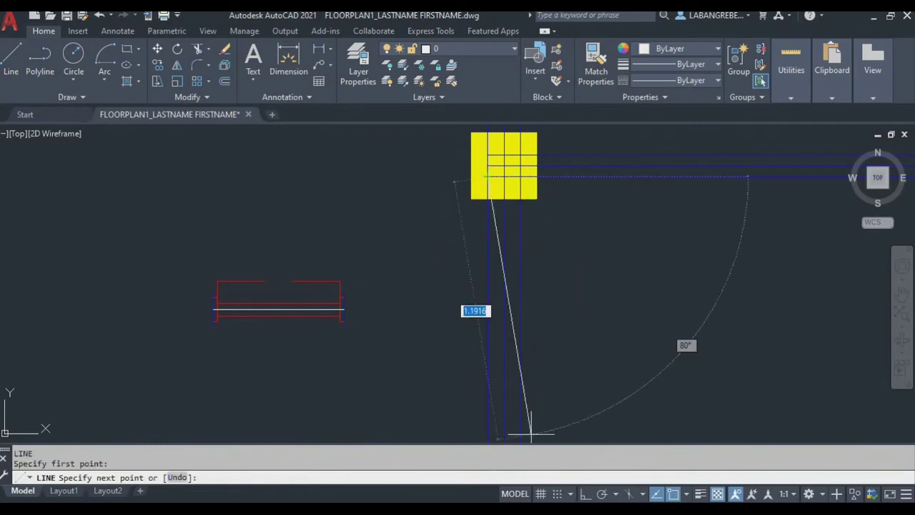
click(581, 495)
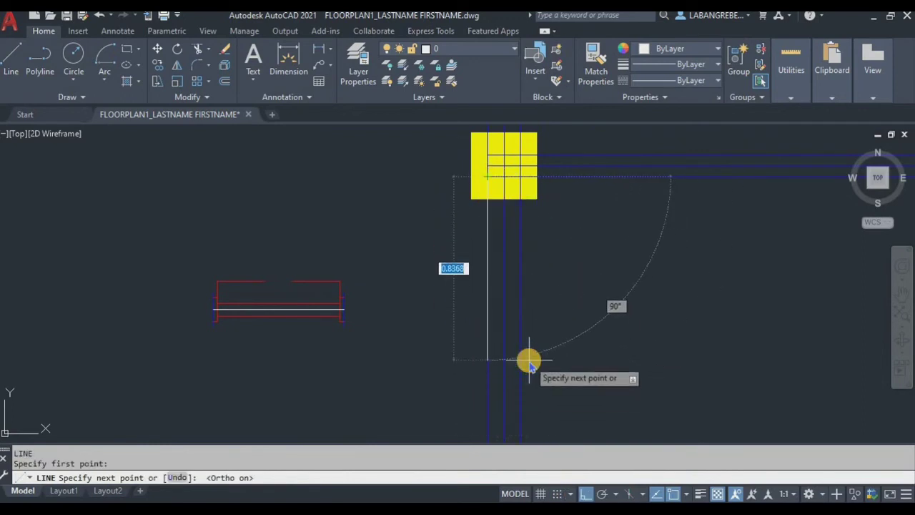
key(Return)
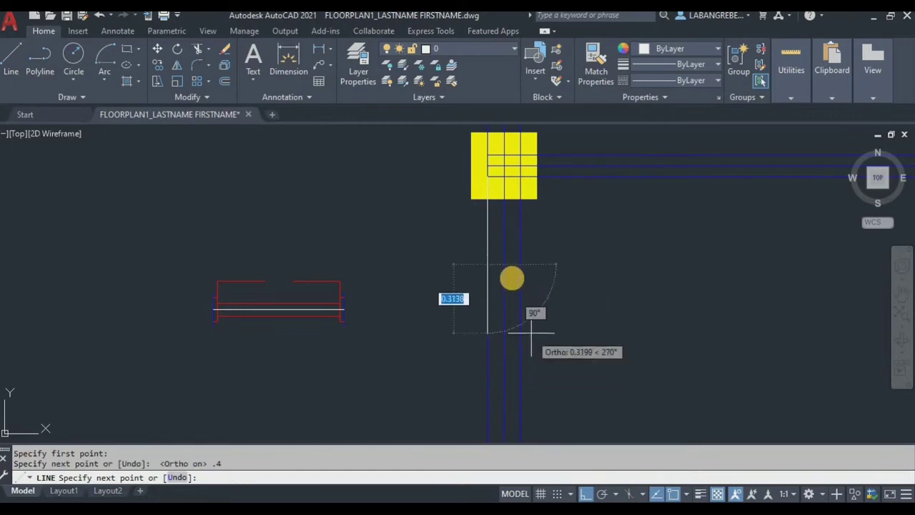
scroll(502, 267, up, 2)
click(528, 262)
key(Escape)
Step: Rotate the copied window symbol 90° to vertical about the right end of its centerline
scroll(343, 343, down, 2)
click(337, 396)
click(110, 289)
text(ro)
key(Return)
click(286, 338)
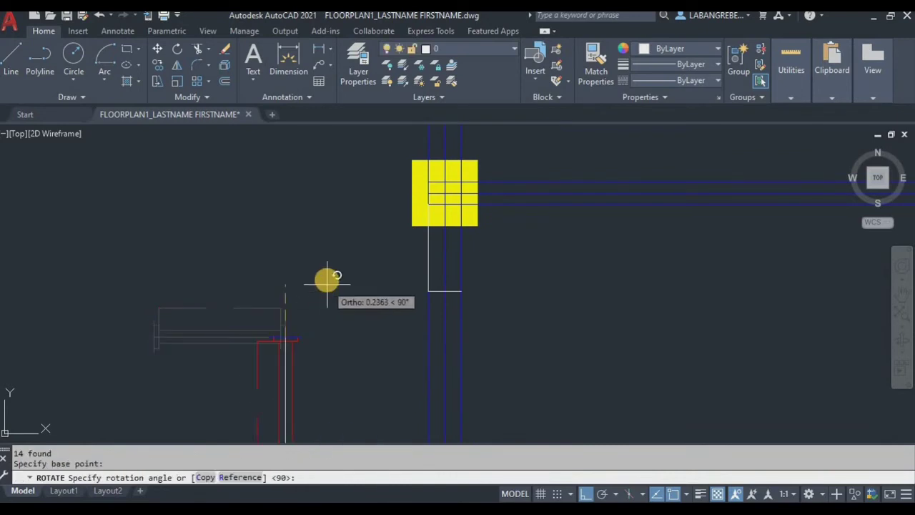
click(293, 309)
Step: Move the vertical window by its upper jamb's outer end to the guide lines' corner, and erase the guide lines and centerline
middle_drag(296, 304, 317, 199)
click(358, 410)
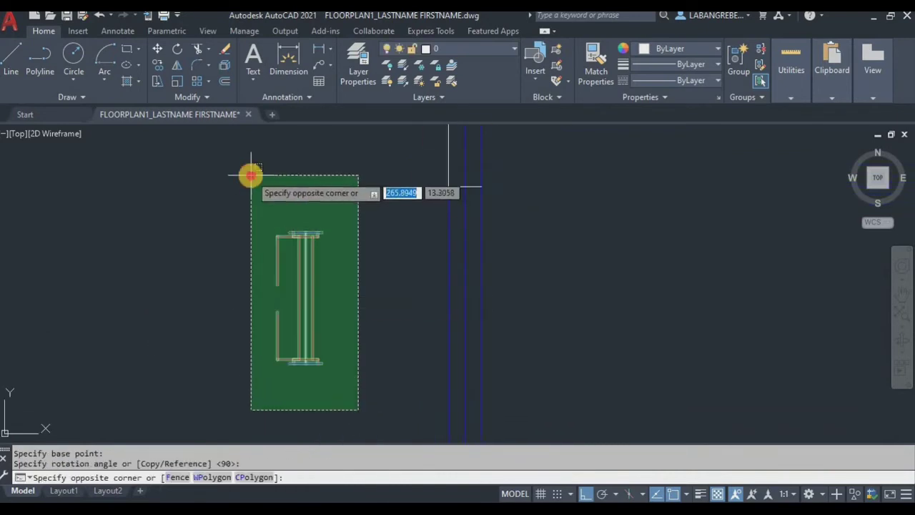
click(251, 175)
text(m)
key(Return)
scroll(296, 239, up, 3)
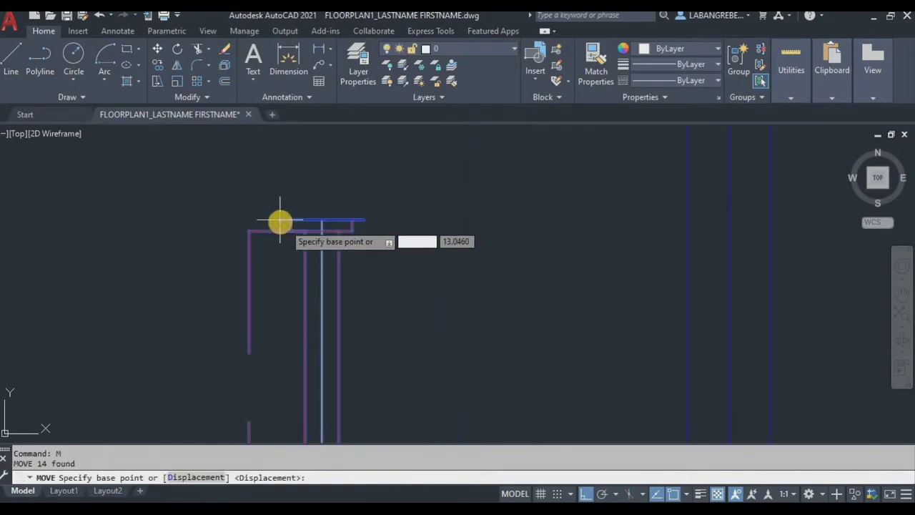
click(279, 220)
scroll(560, 351, up, 3)
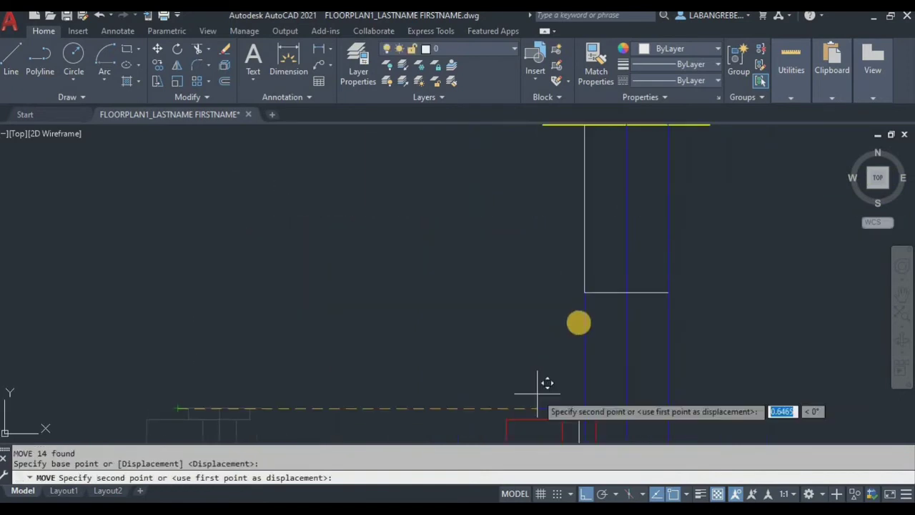
key(Escape)
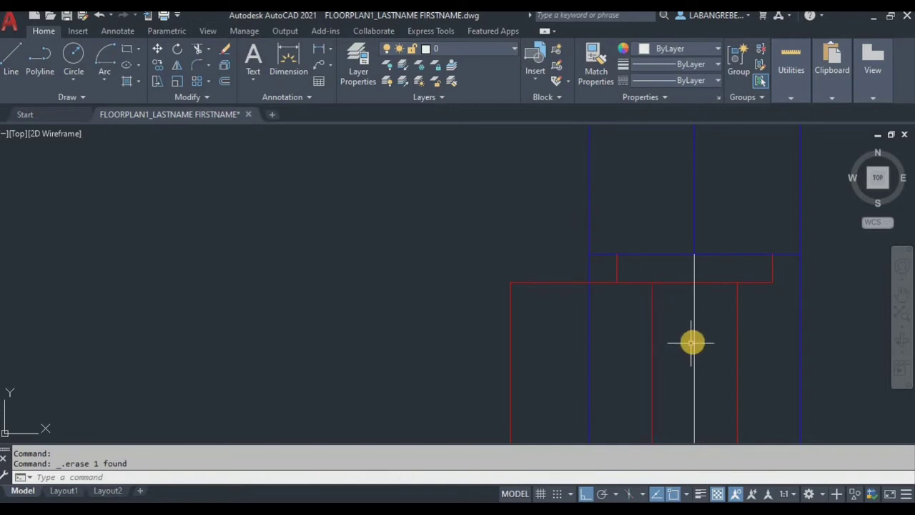
scroll(706, 335, down, 2)
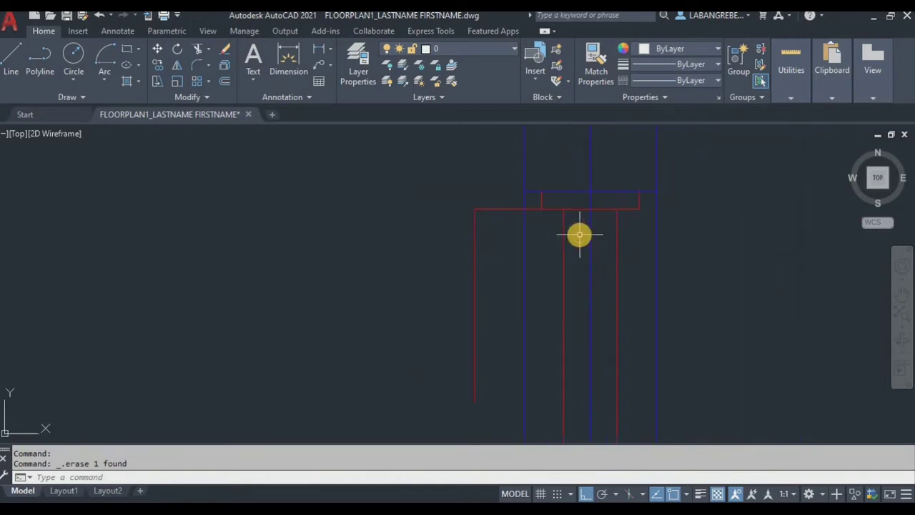
Step: Try to trim the wall lines running through the vertical window between its upper and lower jambs
key(Return)
click(645, 259)
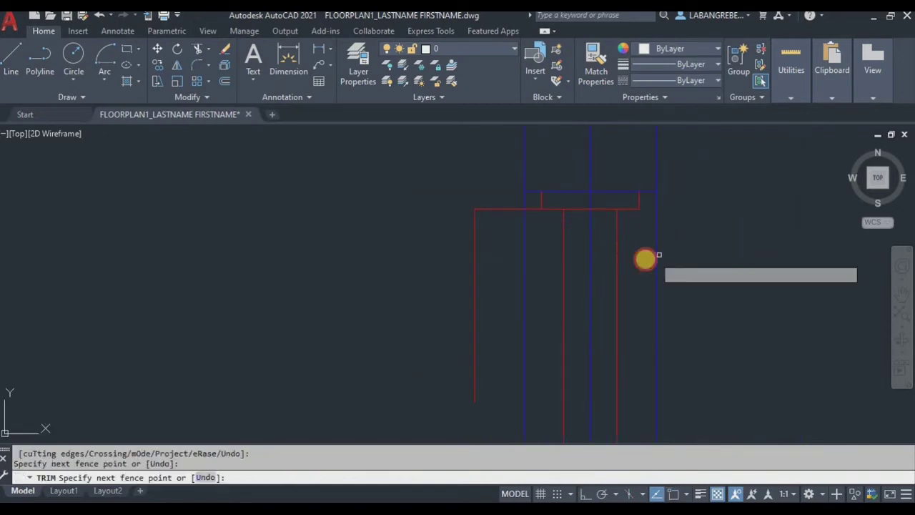
scroll(549, 249, up, 2)
drag(525, 263, 477, 263)
drag(502, 173, 510, 170)
scroll(604, 270, down, 3)
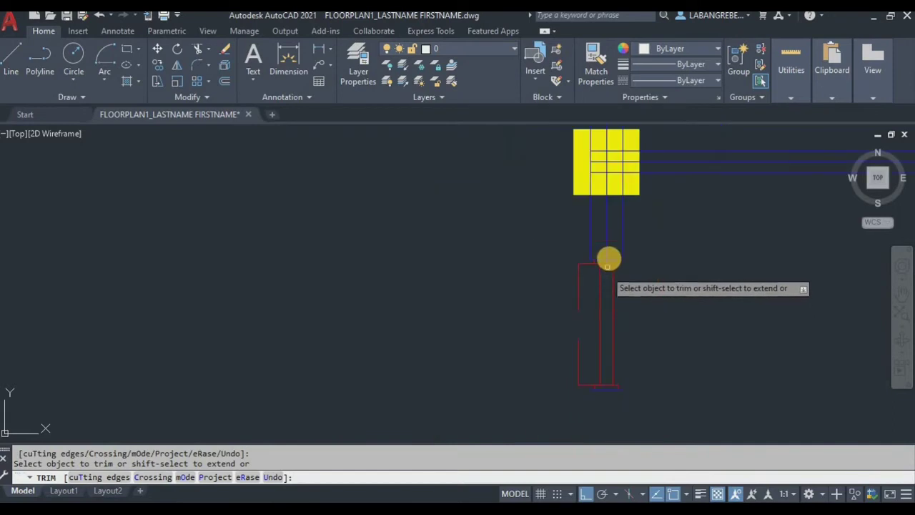
middle_drag(582, 415, 570, 230)
scroll(592, 408, down, 3)
scroll(548, 388, up, 3)
Step: Undo the trims made on the wall lines through the vertical window and leave the Trim command
key(ctrl+z)
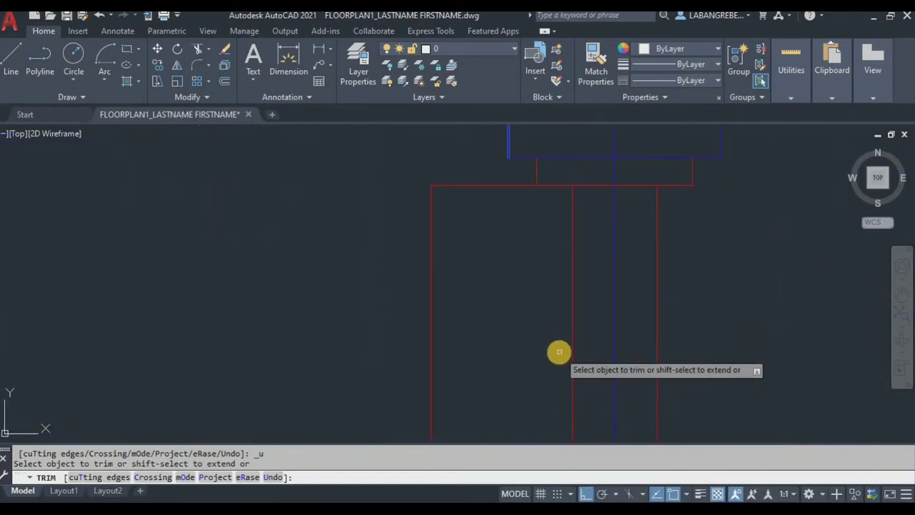
scroll(588, 289, down, 4)
scroll(593, 322, up, 6)
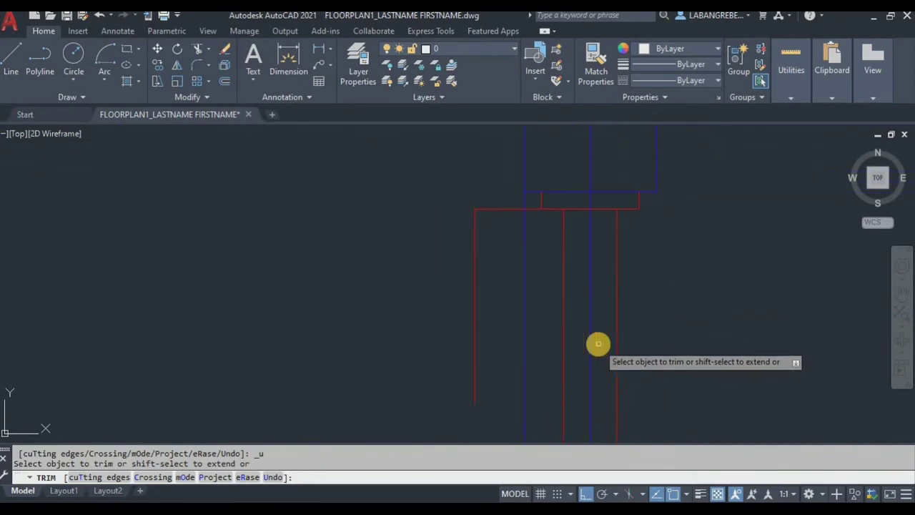
scroll(598, 343, down, 3)
middle_drag(598, 408, 608, 314)
key(ctrl+z)
scroll(601, 143, down, 3)
scroll(596, 292, up, 8)
key(Escape)
Step: Stretch the right end of the vertical window's lower jamb line beyond the wall's right line
click(612, 313)
click(651, 276)
click(668, 276)
key(Escape)
click(661, 276)
click(727, 276)
key(Escape)
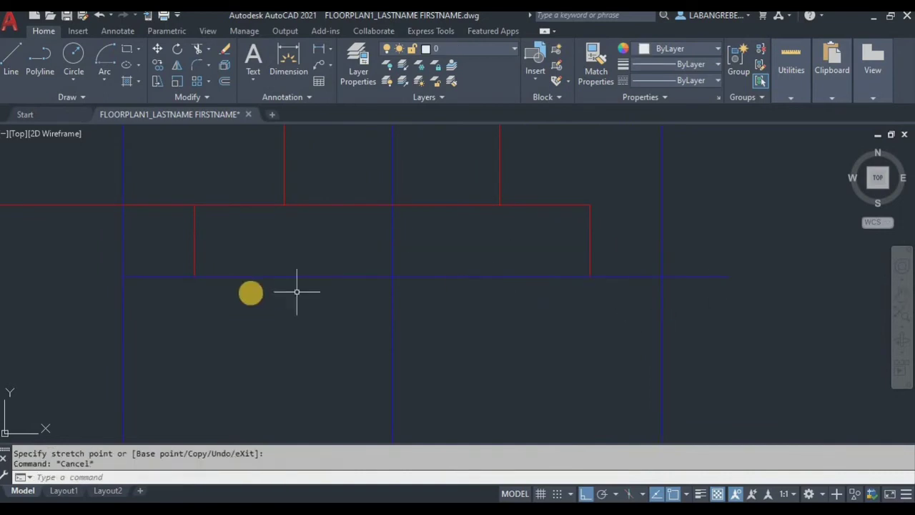
Step: Try to trim the wall's right and left lines within the vertical window opening, using the lengthened lower jamb line
text(t or)
key(Return)
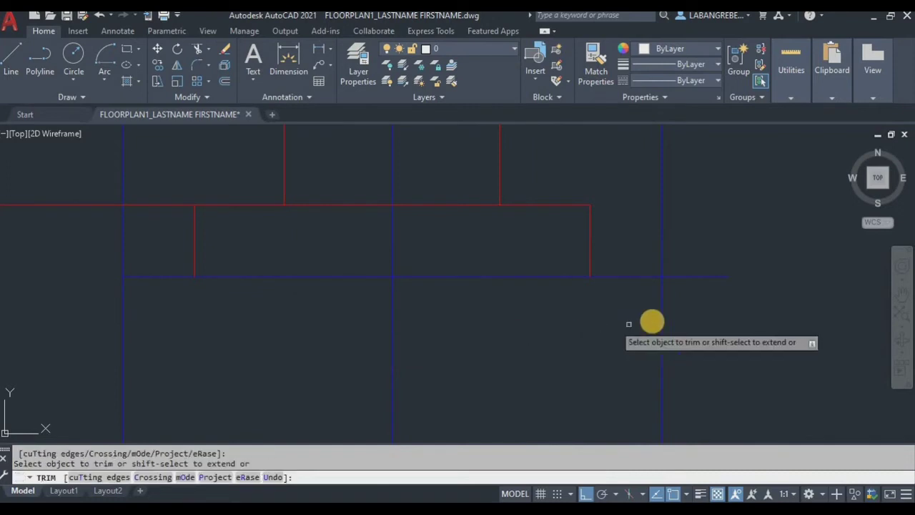
click(653, 322)
click(538, 385)
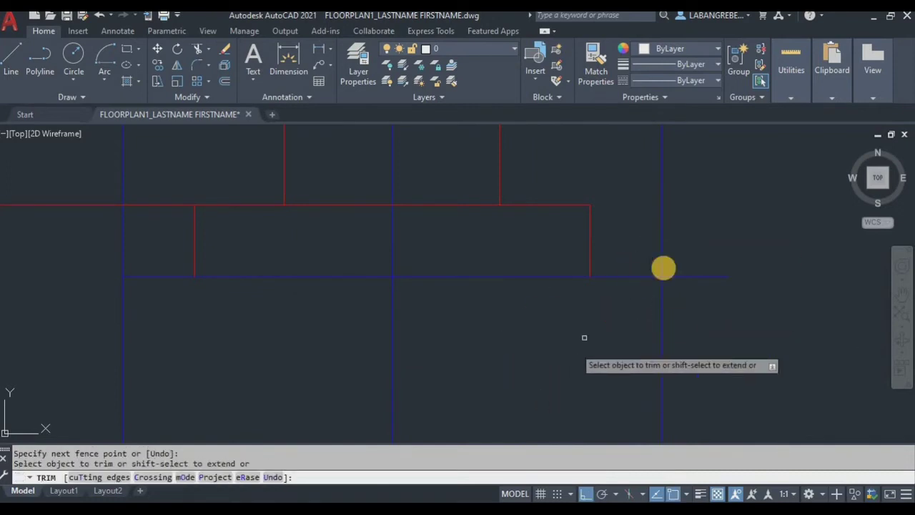
click(676, 233)
click(627, 218)
scroll(470, 315, down, 4)
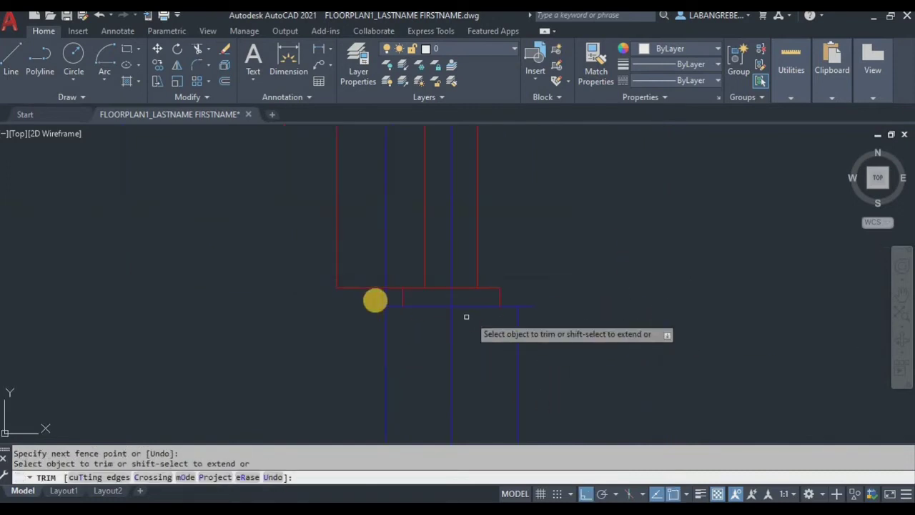
scroll(385, 290, down, 2)
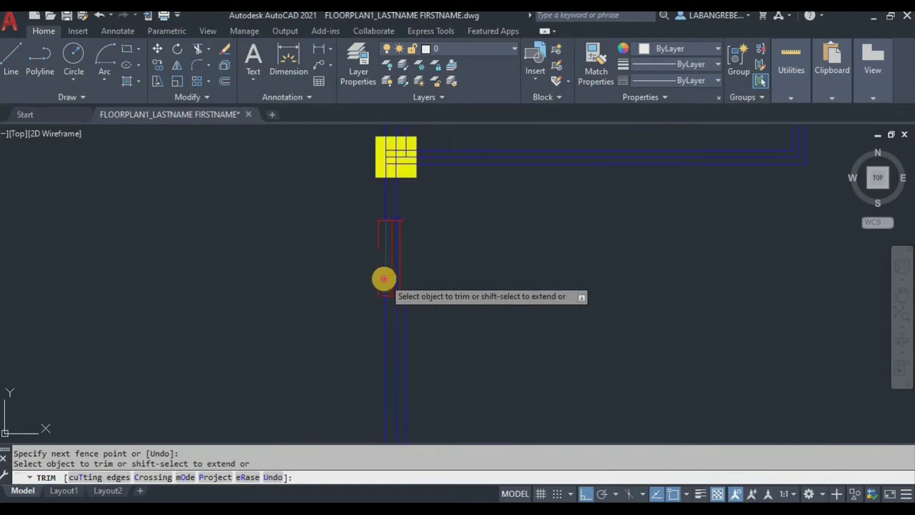
scroll(383, 264, up, 3)
scroll(437, 317, down, 2)
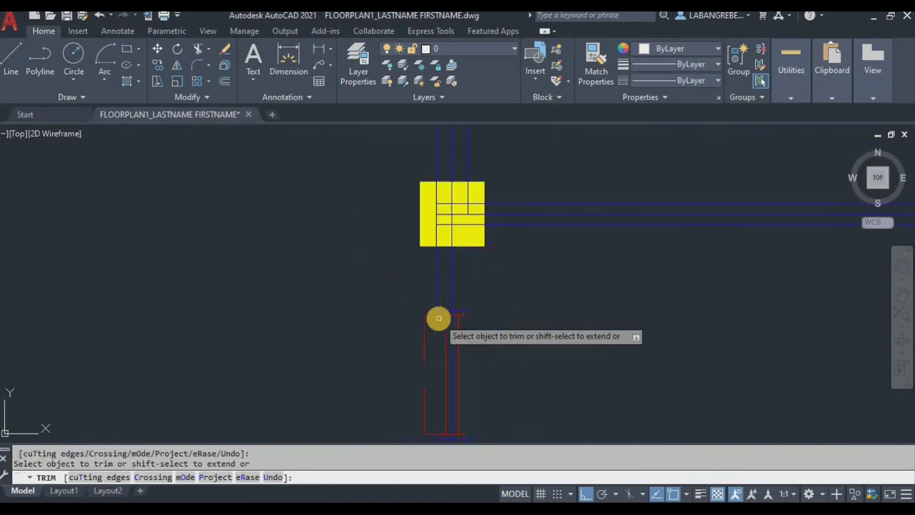
Step: Undo the wall line trims at the vertical window and end the trimming
scroll(441, 321, up, 4)
key(ctrl+z)
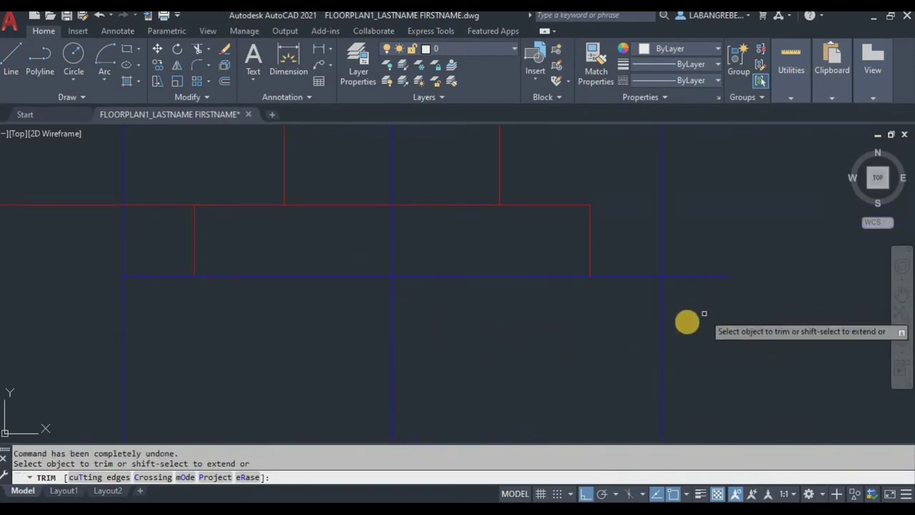
key(Escape)
Step: Stretch the right end of the vertical window's upper jamb line beyond the wall's right line
scroll(688, 310, up, 4)
scroll(724, 243, down, 1)
scroll(680, 242, up, 8)
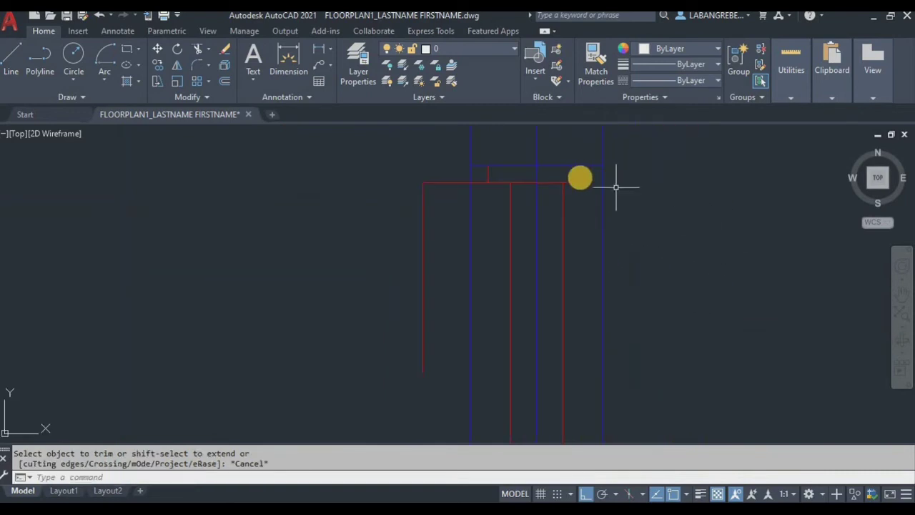
click(565, 253)
click(648, 259)
key(Escape)
key(Escape)
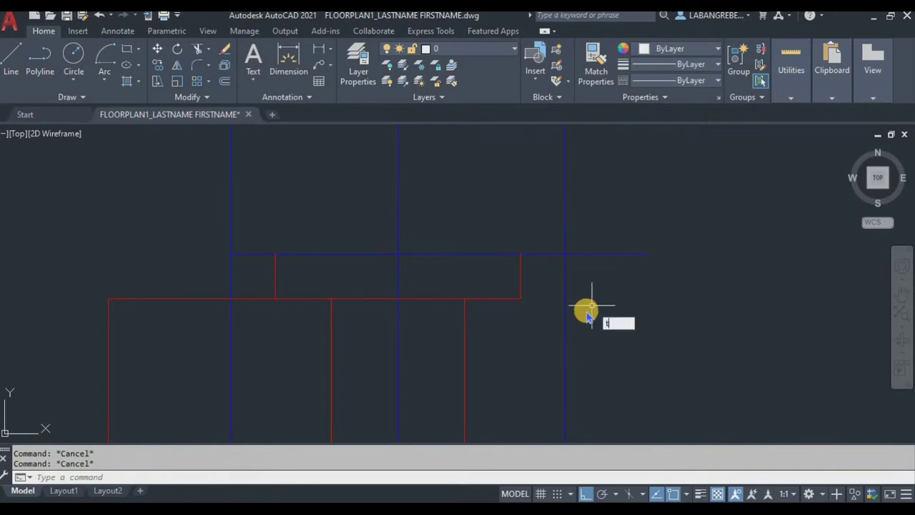
Step: Try to trim the wall's right line below the lengthened upper jamb line of the vertical window
key(Return)
drag(583, 310, 555, 306)
drag(607, 281, 606, 208)
scroll(602, 255, down, 8)
middle_drag(607, 338, 597, 305)
scroll(604, 385, up, 2)
Step: Undo the latest trim at the vertical window's upper jamb and exit the Trim command
key(ctrl+z)
scroll(725, 261, down, 5)
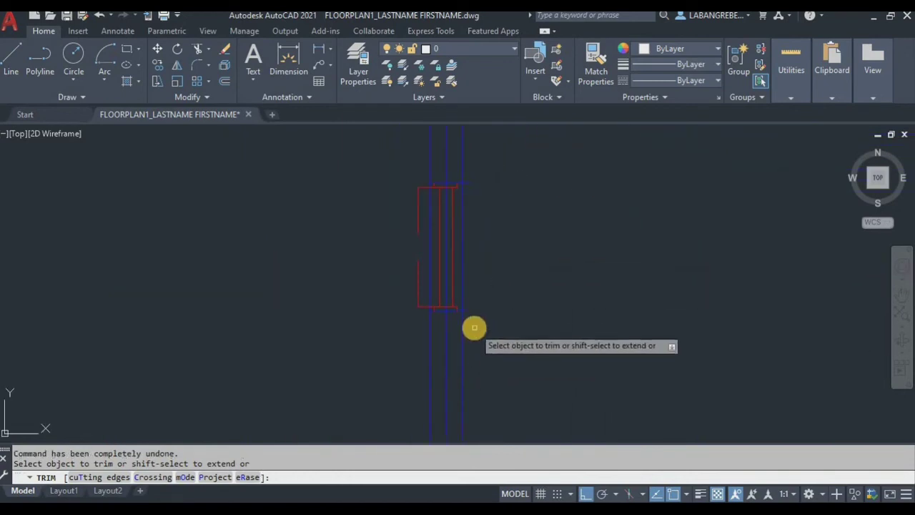
key(Escape)
scroll(470, 327, up, 2)
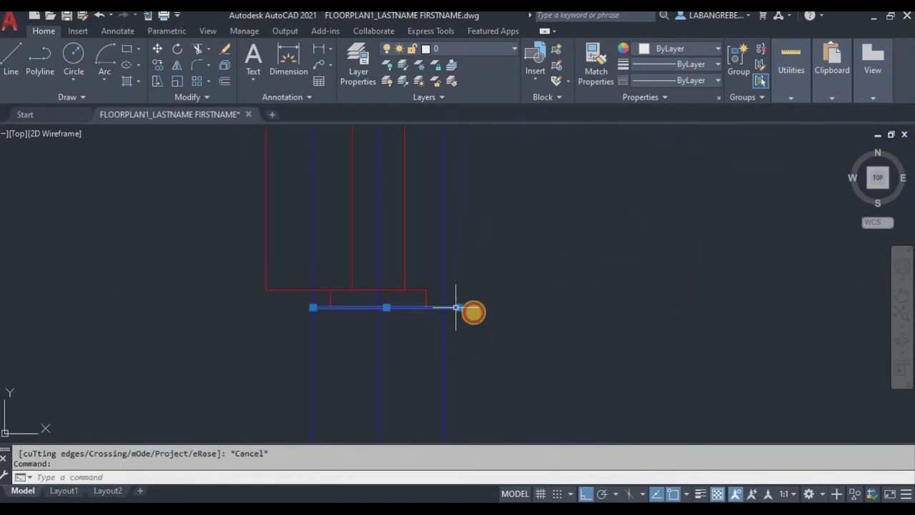
Step: Stretch the right end of the vertical window's lower jamb line well beyond the wall's right line
click(456, 307)
click(541, 307)
key(Escape)
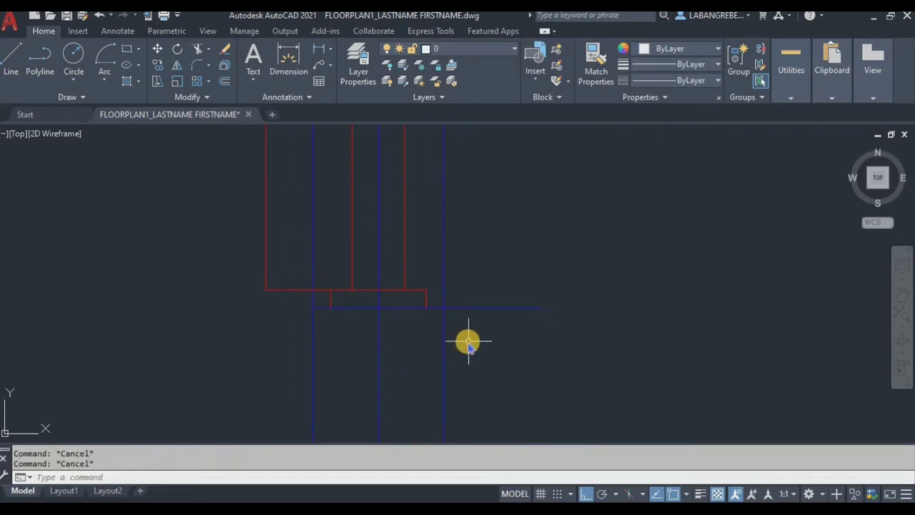
Step: Trim the wall's right line above the lengthened lower jamb line of the vertical window and exit Trim
key(Return)
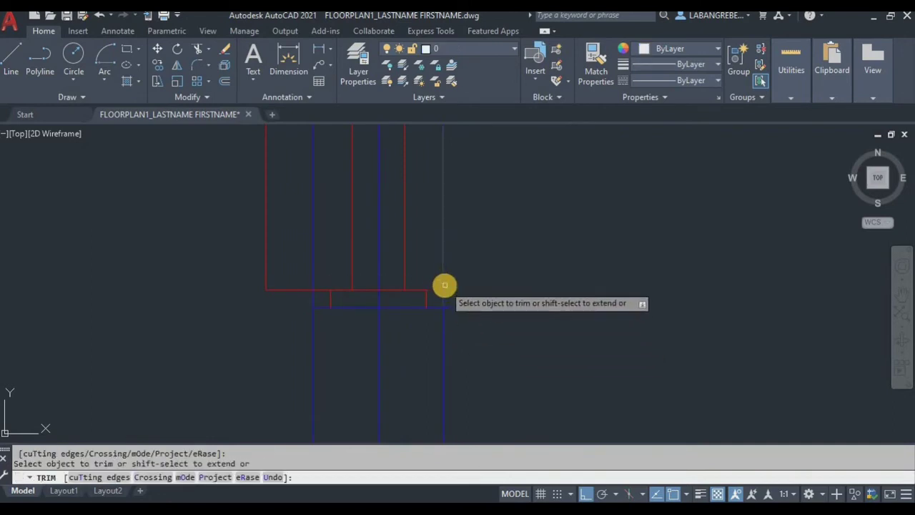
scroll(474, 190, up, 4)
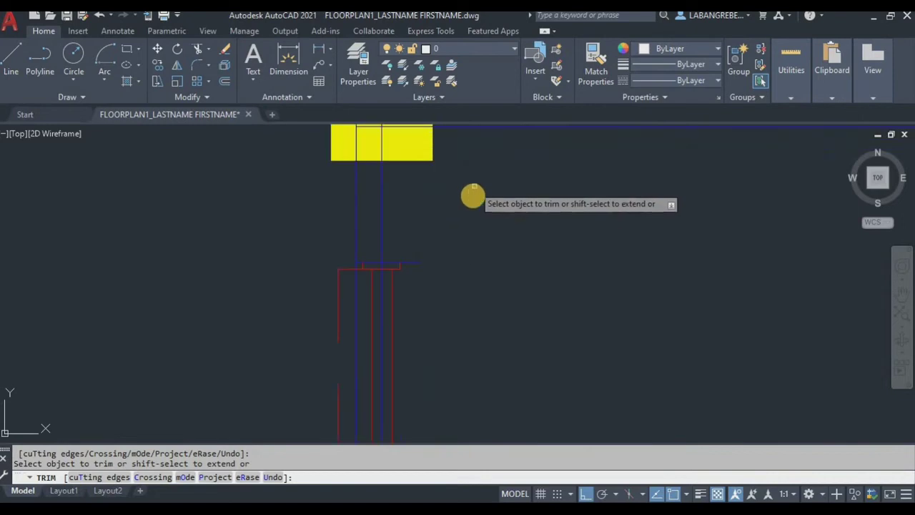
scroll(401, 285, down, 2)
text(tr)
key(Return)
key(Escape)
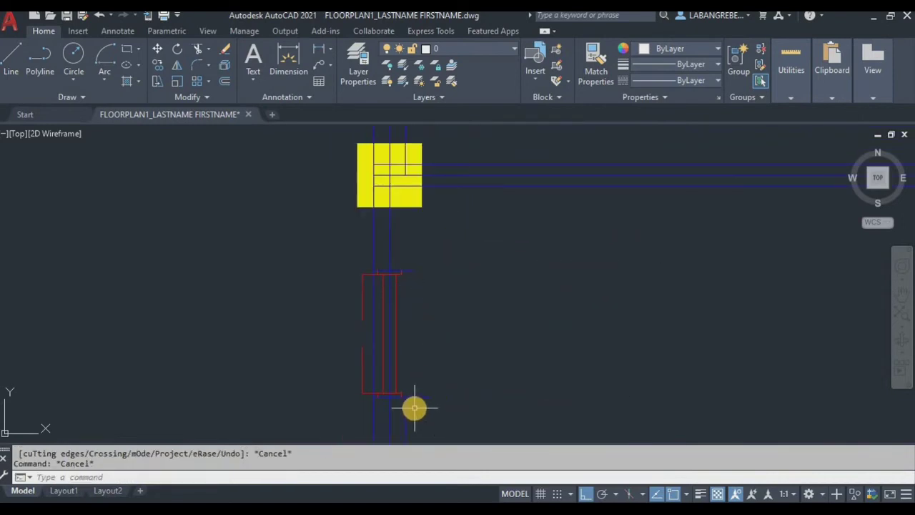
Step: Check the linetype of the hidden line layer, keeping HIDDEN2, and close the layer manager
text(LA)
key(Return)
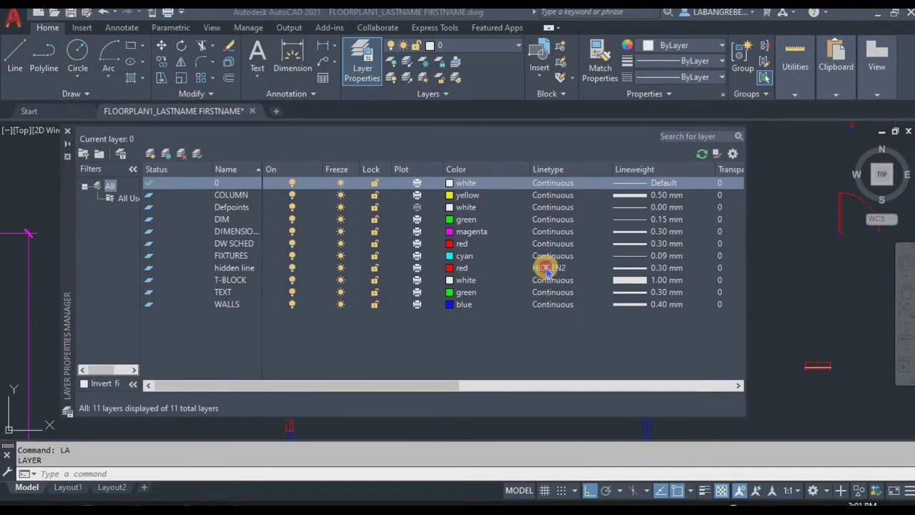
click(547, 269)
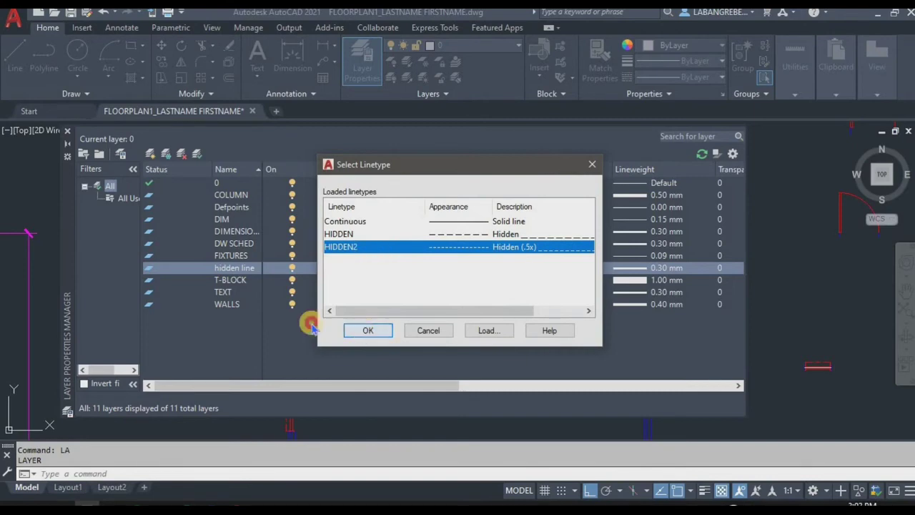
click(366, 331)
click(67, 131)
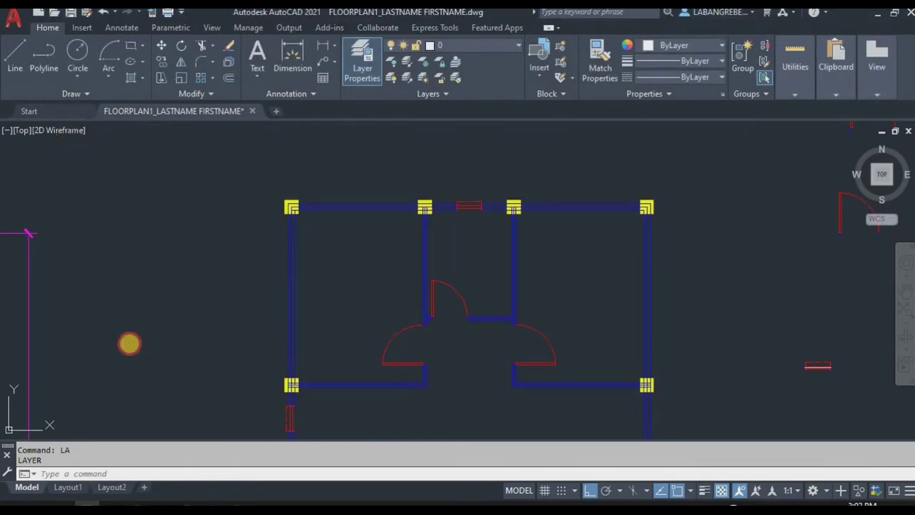
Step: Preview the plot of Layout1, inspect the window's hidden line up close, cancel the plot and return to model space
click(68, 487)
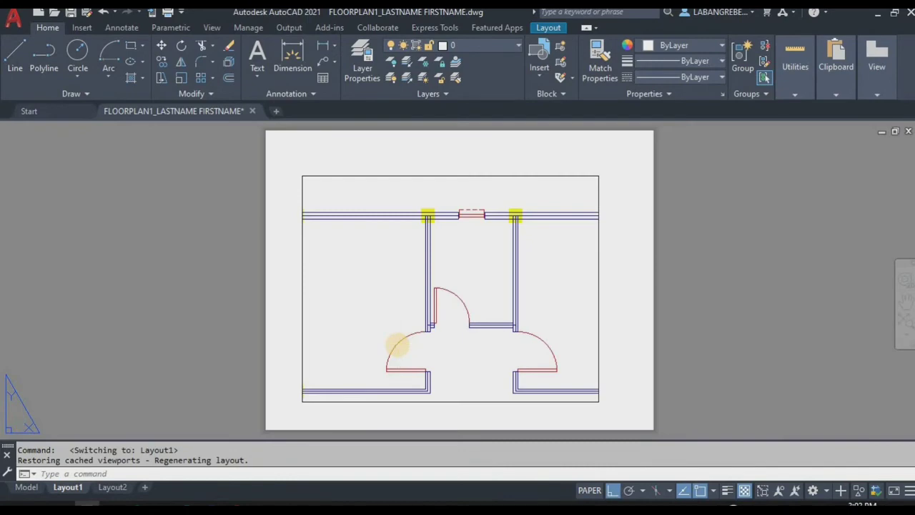
key(ctrl+p)
click(246, 425)
scroll(461, 227, up, 4)
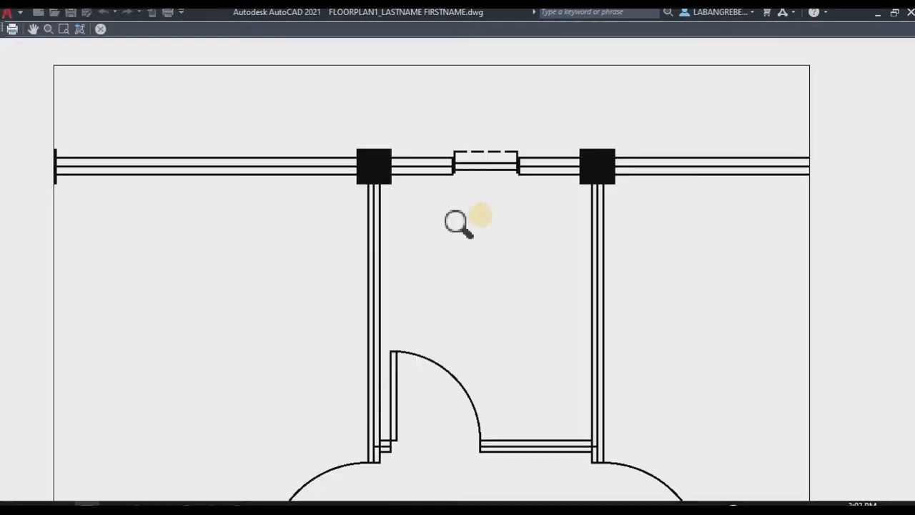
scroll(485, 172, up, 4)
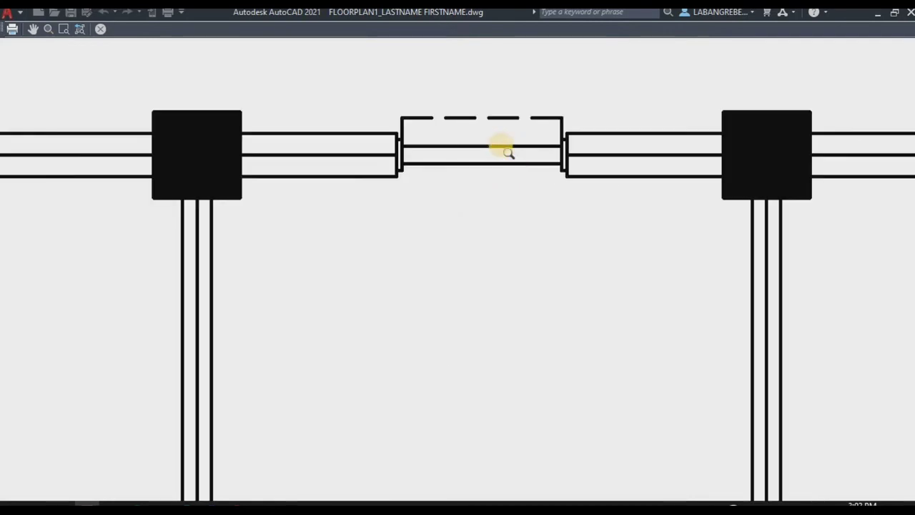
click(101, 30)
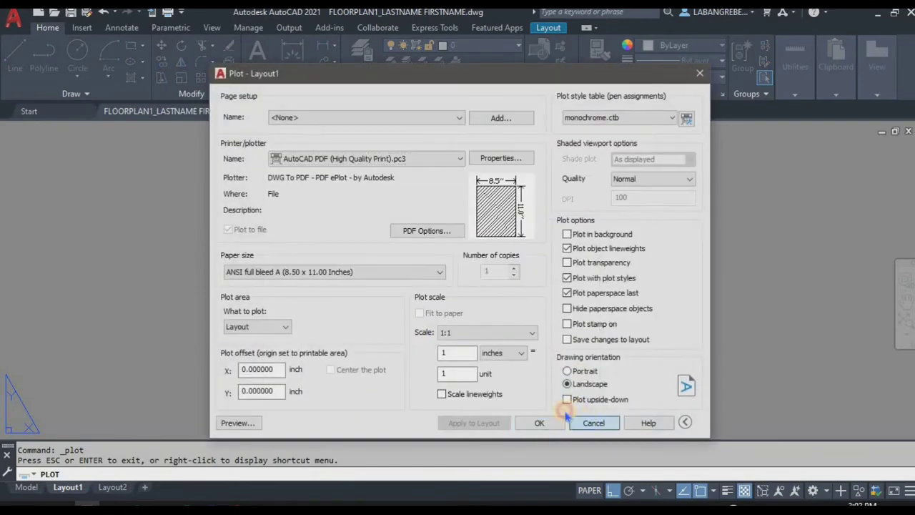
click(593, 421)
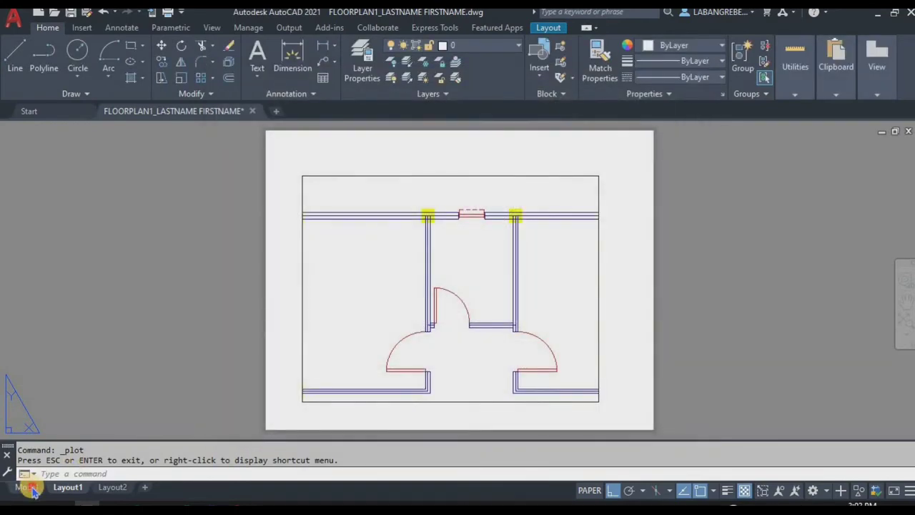
click(27, 487)
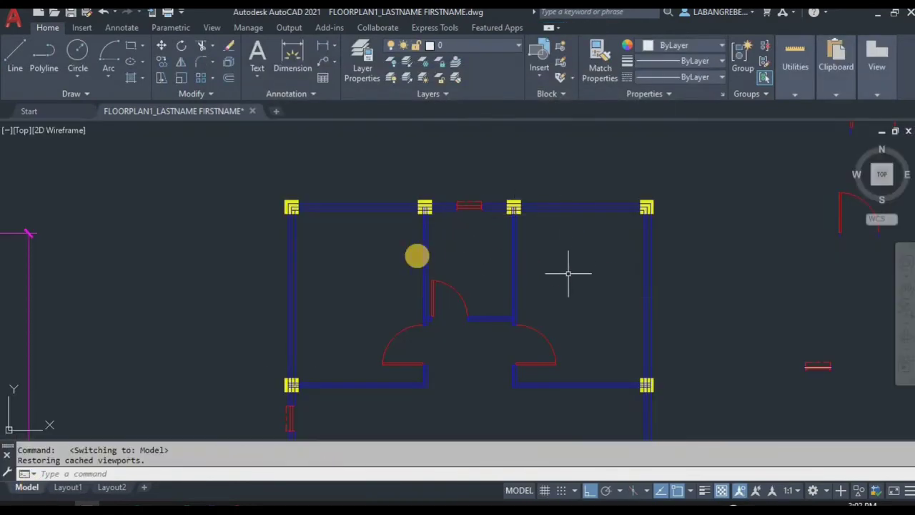
Step: Draw a 0.18 vertical line in the empty area below the loose window symbol to start the W-2 window
scroll(417, 255, down, 3)
scroll(214, 295, up, 6)
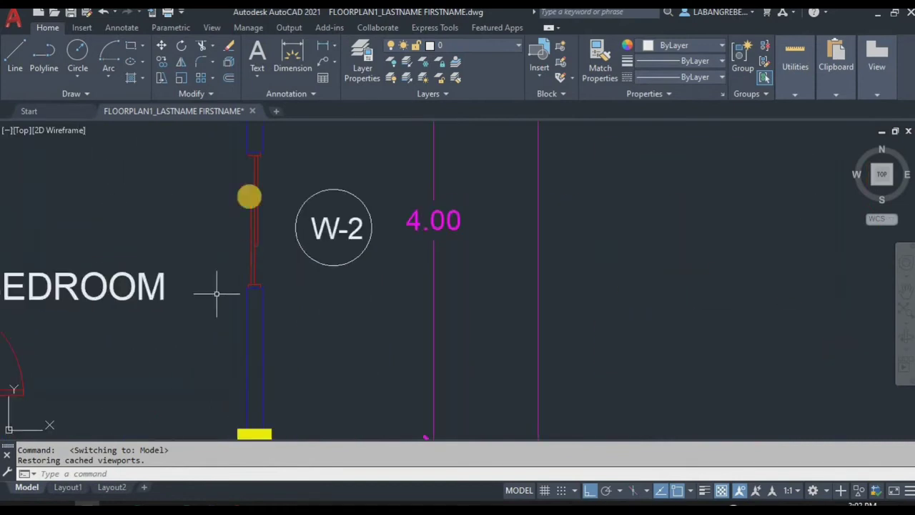
scroll(272, 243, down, 5)
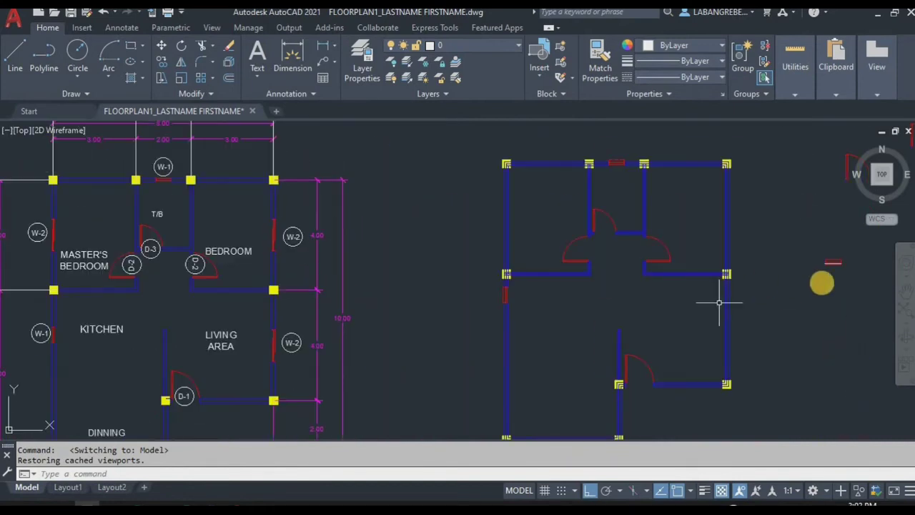
middle_drag(842, 283, 559, 228)
scroll(521, 265, up, 6)
middle_drag(480, 296, 426, 311)
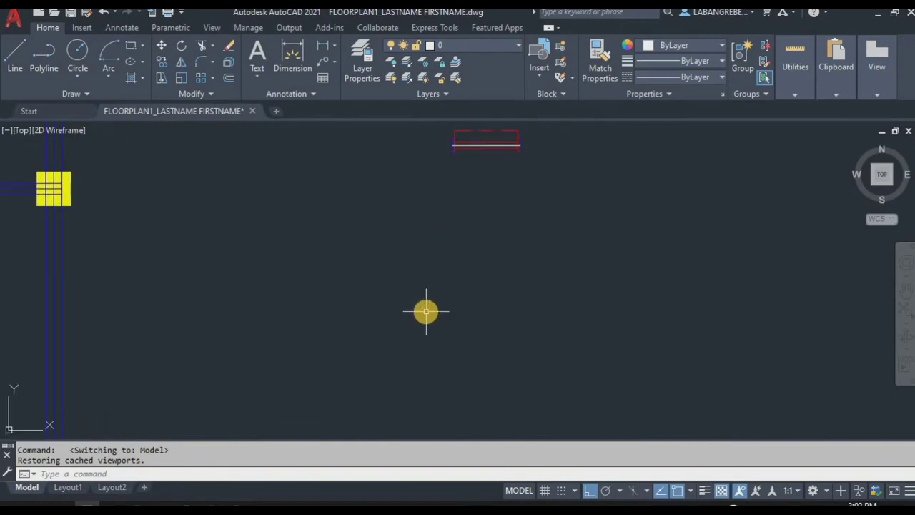
text(l)
key(Return)
click(413, 293)
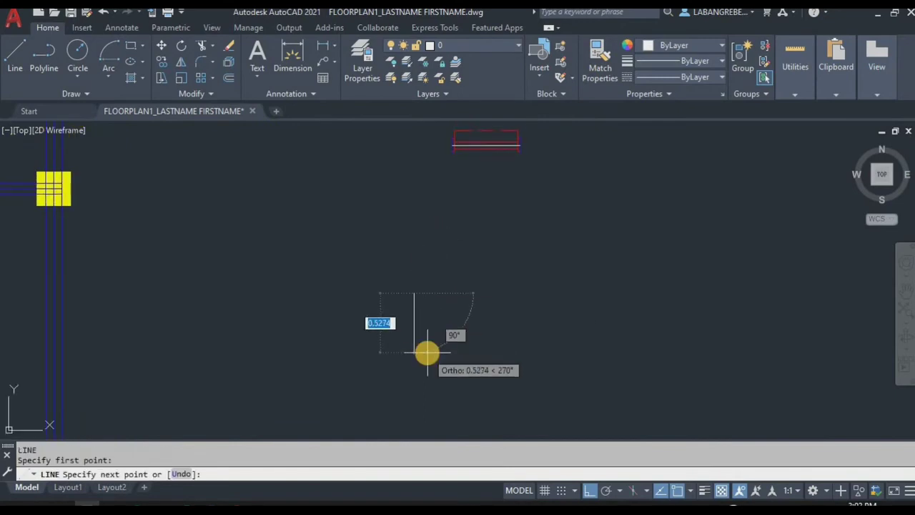
text(.18)
key(Return)
key(Return)
Step: Offset the vertical line 1.2 to the right for the opposite jamb of the new window
click(427, 348)
click(404, 290)
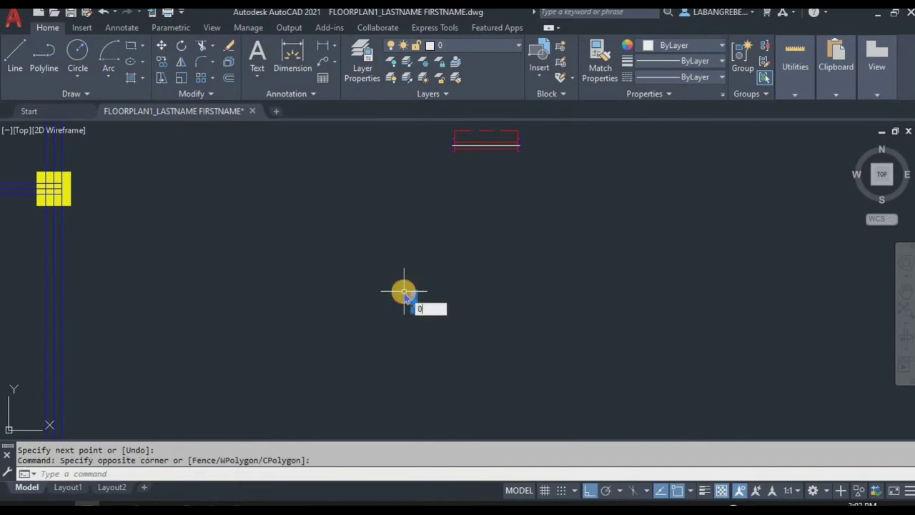
key(Return)
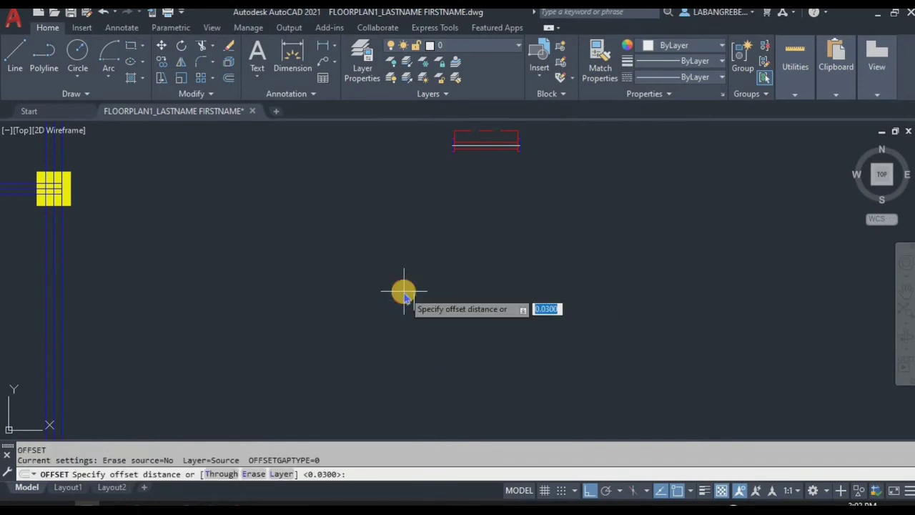
key(Return)
click(406, 292)
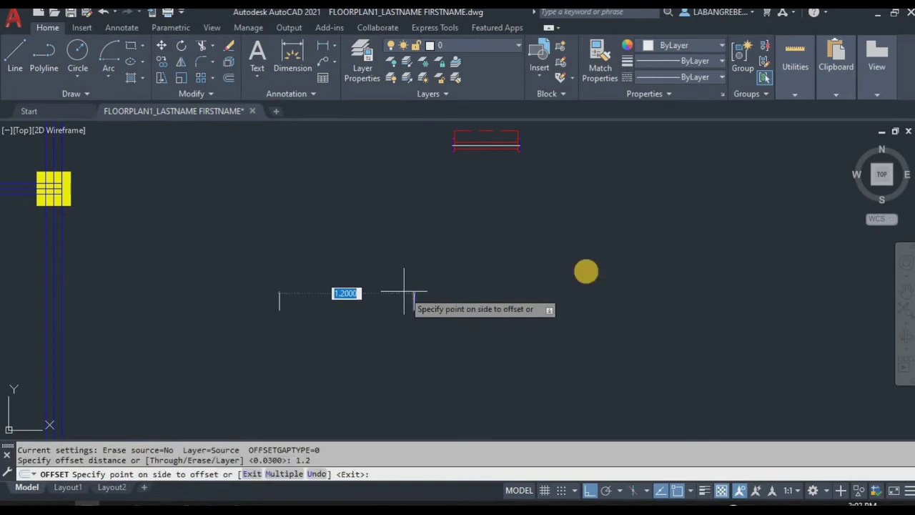
click(608, 313)
key(Escape)
scroll(422, 322, up, 4)
click(423, 317)
click(359, 254)
text(o)
key(Return)
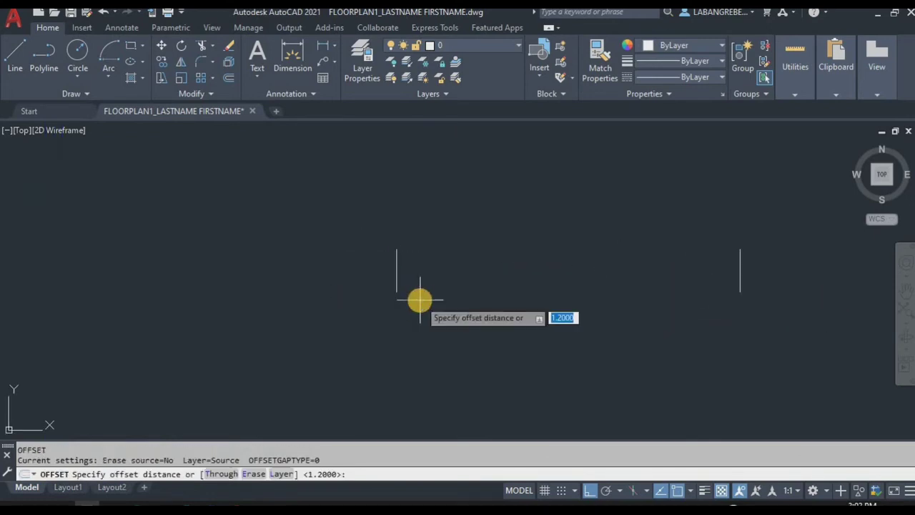
text(.3)
key(Return)
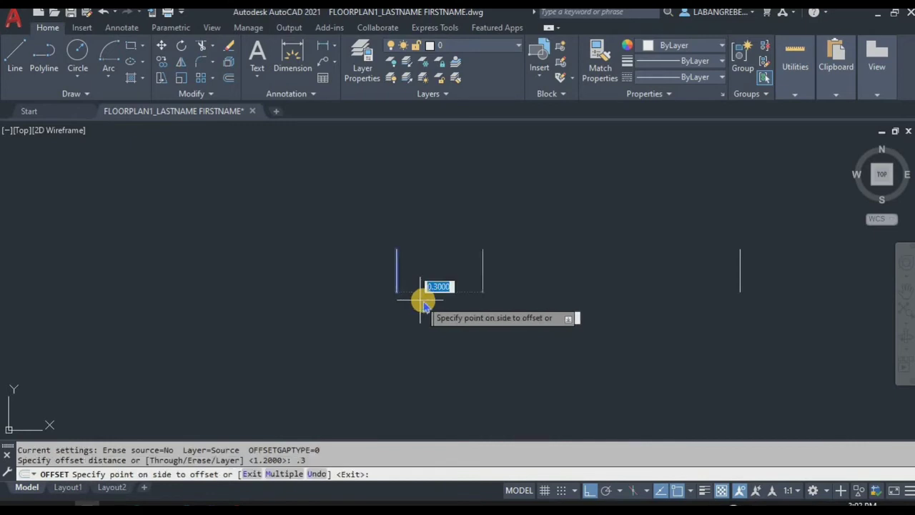
key(Escape)
click(438, 301)
click(374, 240)
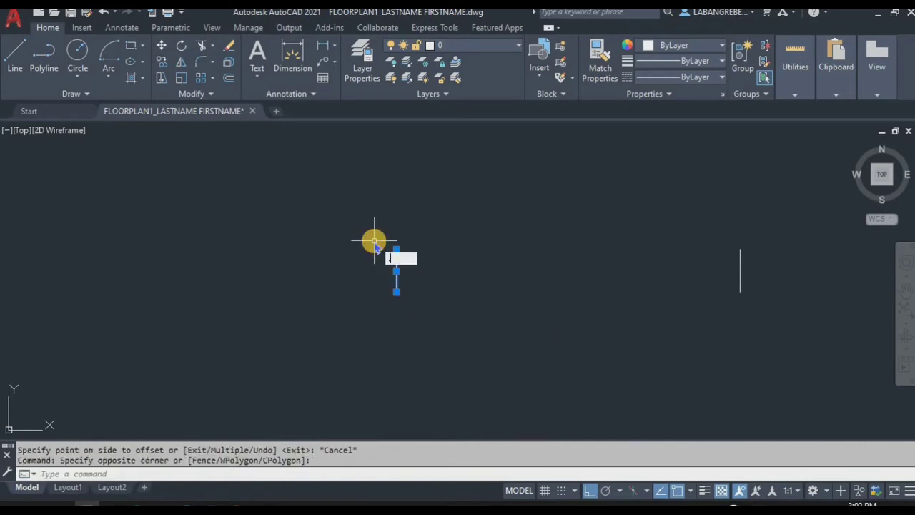
key(Escape)
click(460, 326)
key(Escape)
Step: Offset the left jamb line 0.03 to the right to form the frame's thickness
click(460, 327)
click(360, 241)
text(o)
key(Return)
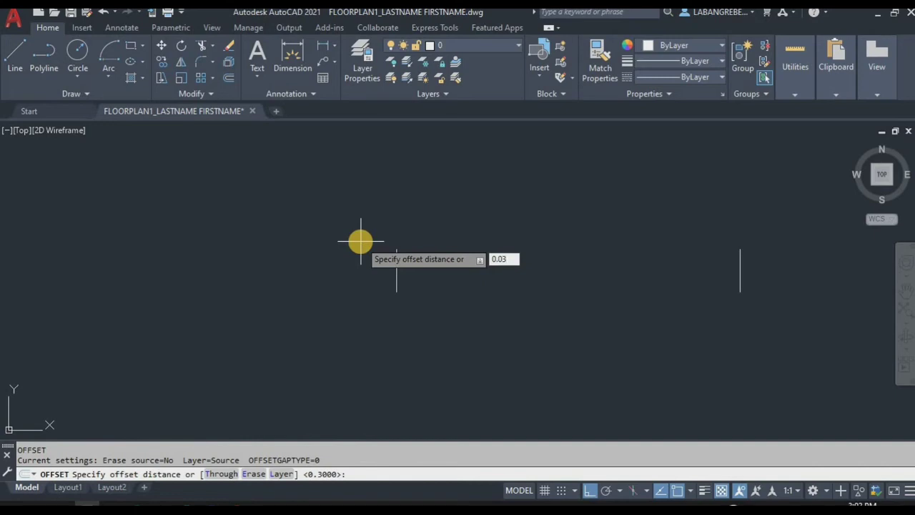
key(Return)
click(465, 269)
scroll(429, 269, up, 4)
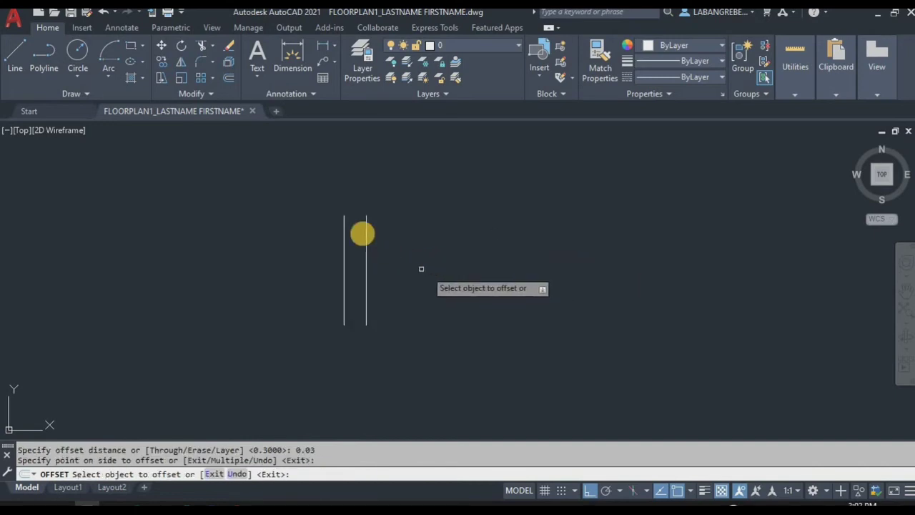
key(Escape)
Step: Draw a short line joining the upper ends of the two closely spaced vertical lines
key(l)
key(Return)
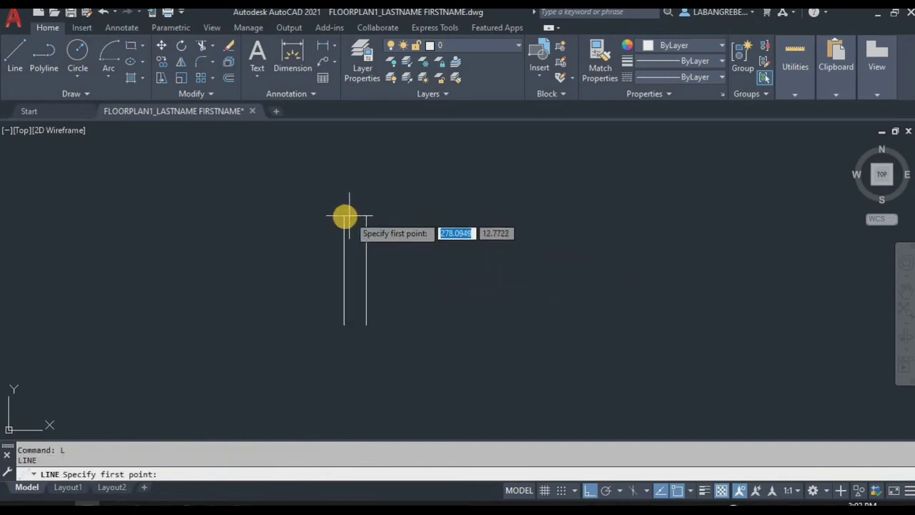
click(364, 222)
click(346, 222)
click(355, 194)
click(359, 212)
click(361, 216)
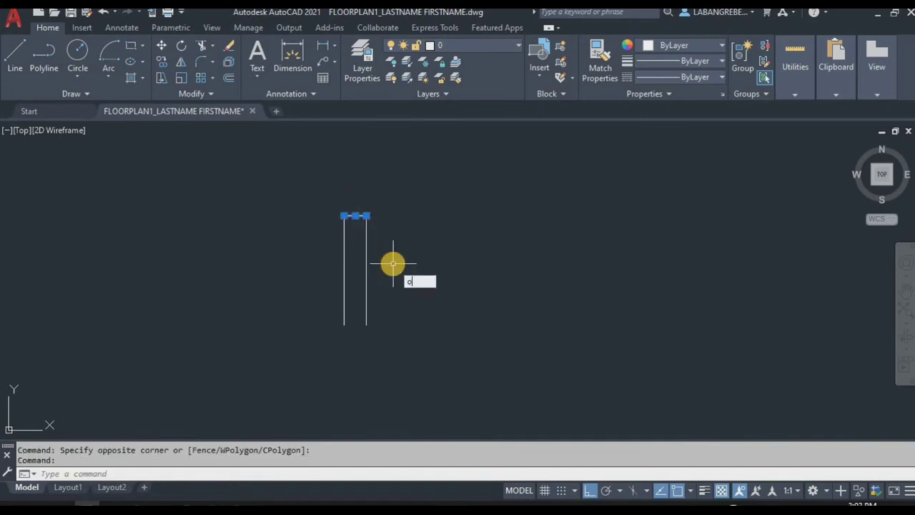
text(o)
key(Return)
key(Escape)
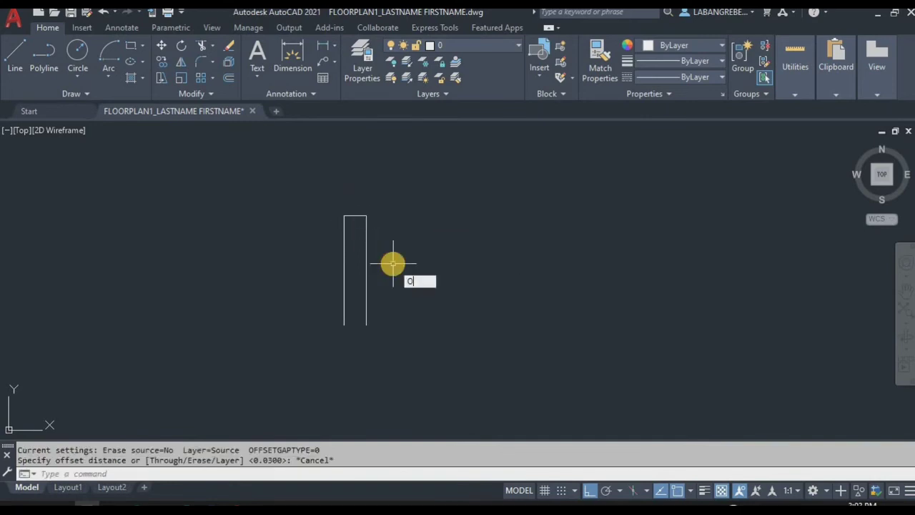
Step: Offset the short top line of the left frame 0.02 downward
key(Return)
text(.02)
key(Return)
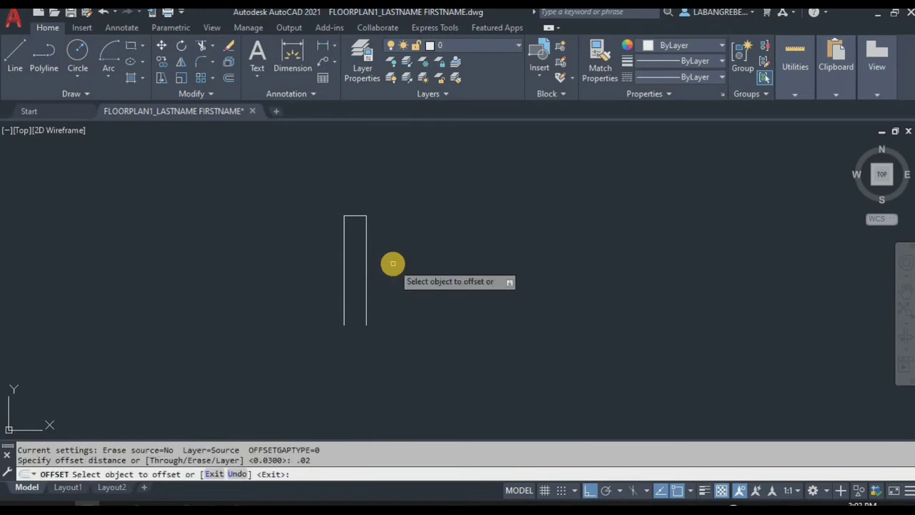
click(349, 217)
click(351, 243)
key(Escape)
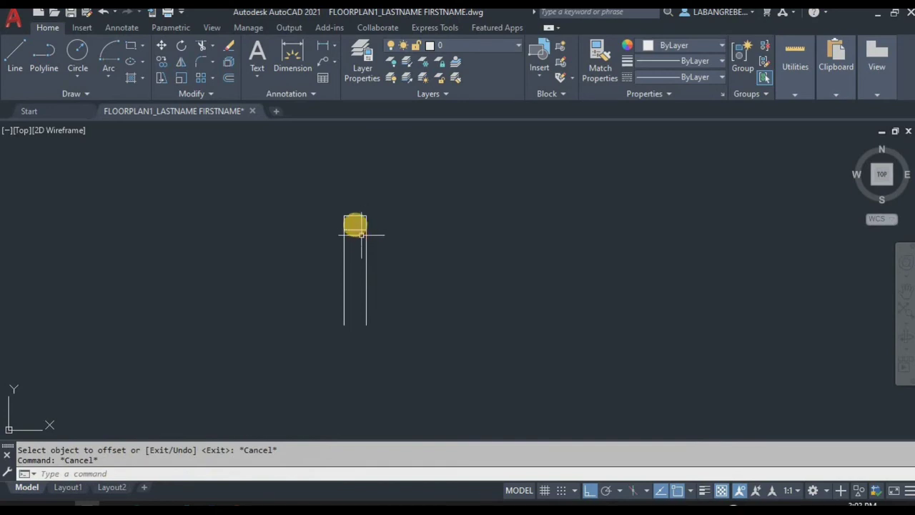
Step: Mirror the inset short line to the lower end of the left frame about a horizontal axis at mid-height, keeping the original
click(355, 230)
text(mi)
key(Return)
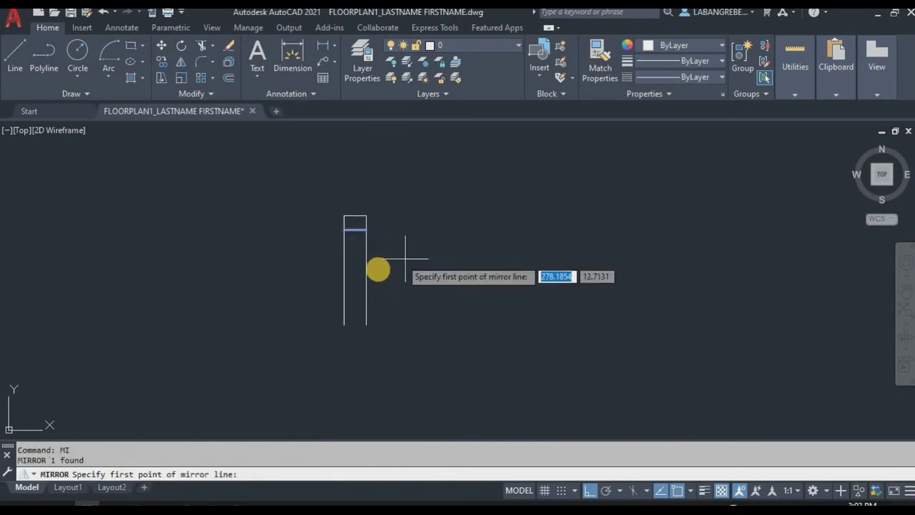
click(438, 274)
click(439, 275)
click(474, 327)
key(Escape)
key(Escape)
Step: Trim the lines projecting beyond the two short inset lines so a small frame remains against the left jamb line
text(tr)
key(Return)
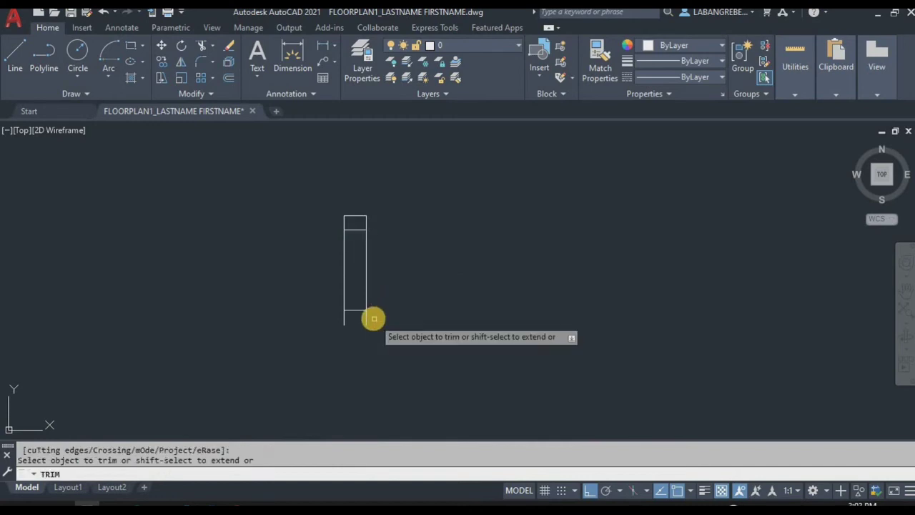
click(363, 218)
key(Escape)
click(419, 294)
key(Escape)
Step: Draw a horizontal centre line from the midpoint of the left jamb line to the right jamb line
scroll(423, 296, down, 2)
middle_drag(489, 294, 375, 299)
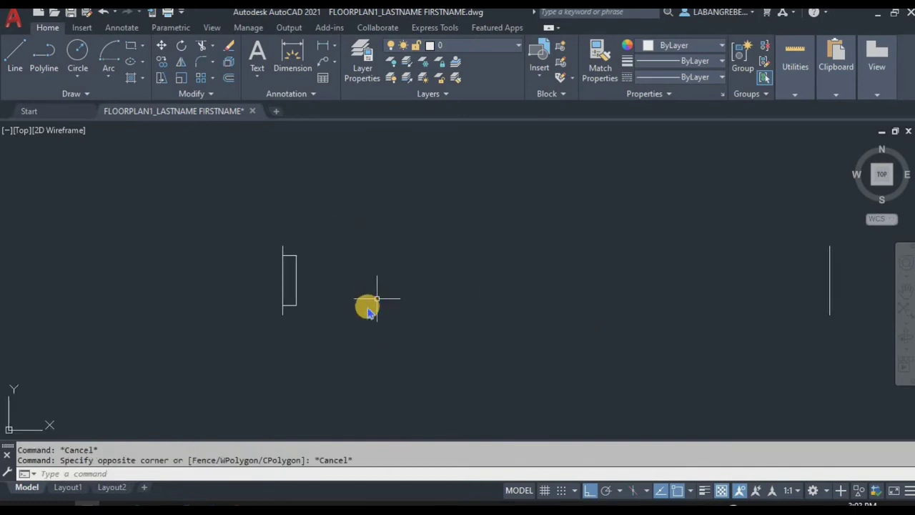
text(l)
key(Return)
click(283, 280)
click(806, 279)
key(Escape)
Step: Mirror the left frame onto the right jamb line about a vertical axis through the centre line's midpoint, keeping the original
scroll(336, 316, up, 2)
click(322, 318)
click(267, 290)
click(265, 235)
click(264, 207)
scroll(299, 260, down, 2)
scroll(492, 306, down, 2)
mouse_move(492, 307)
middle_down()
mouse_move(416, 305)
mouse_move(409, 314)
middle_up()
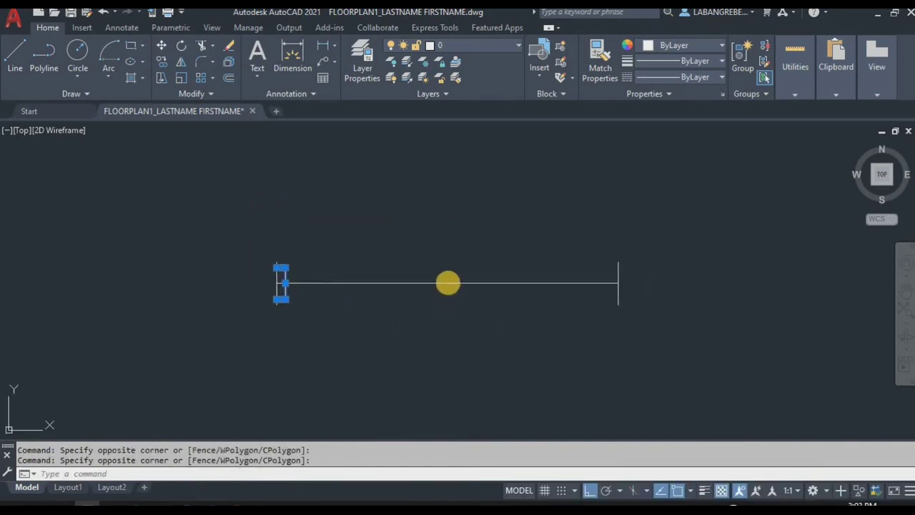
text(mi)
key(Return)
click(448, 284)
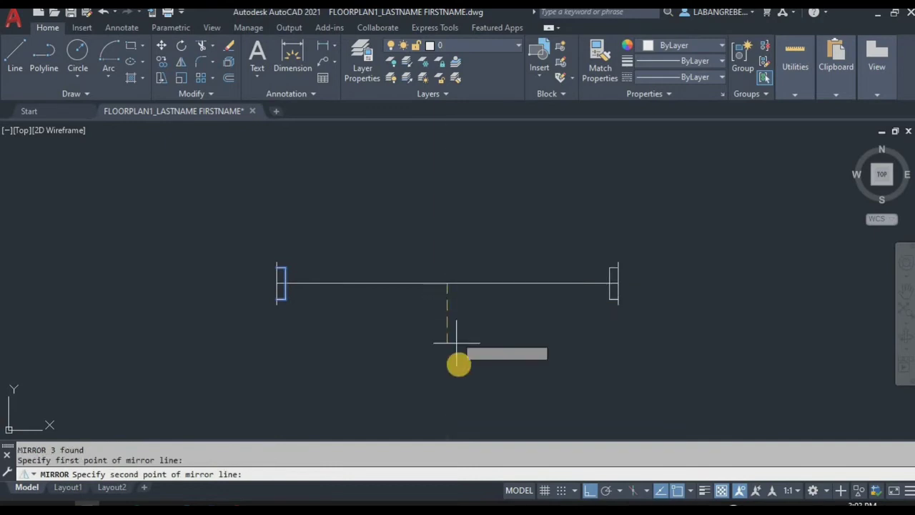
click(458, 364)
text(N)
key(Return)
key(Escape)
Step: Offset the horizontal centre line 0.03 both upward and downward
click(351, 266)
text(o)
key(Return)
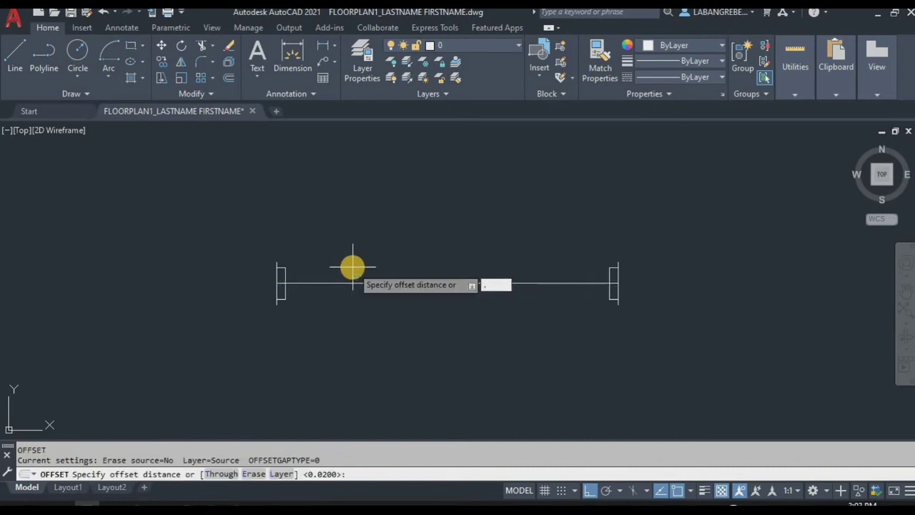
text(.03)
key(Return)
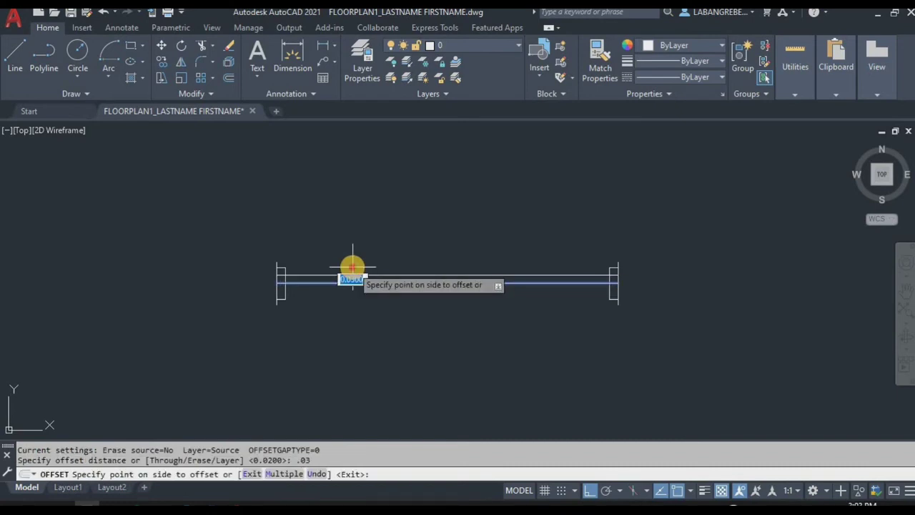
click(351, 261)
click(361, 281)
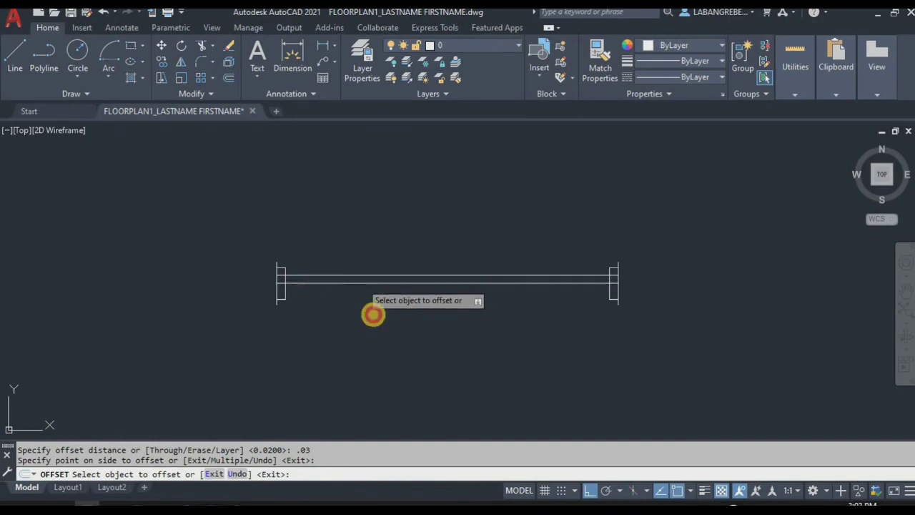
click(372, 312)
key(Escape)
Step: Draw a short vertical line connecting the midpoint of the lower horizontal line to the centre line
scroll(608, 280, up, 2)
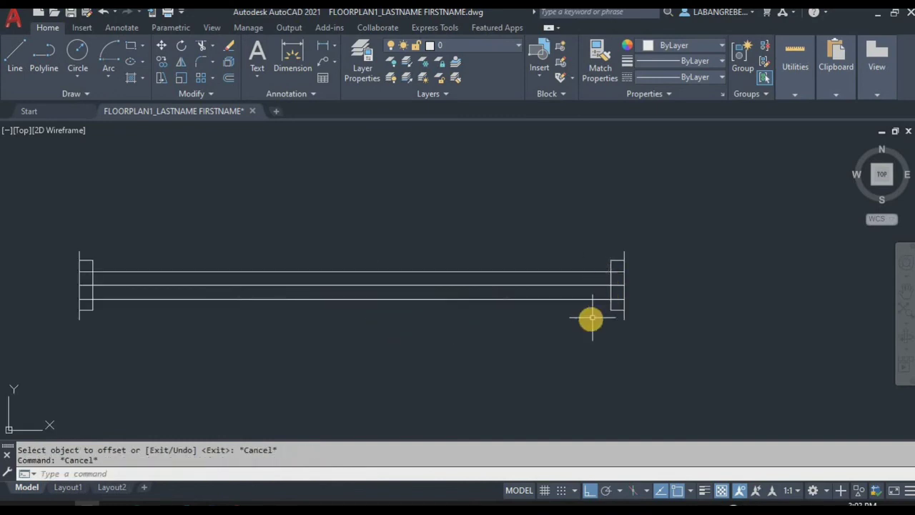
text(L)
key(Return)
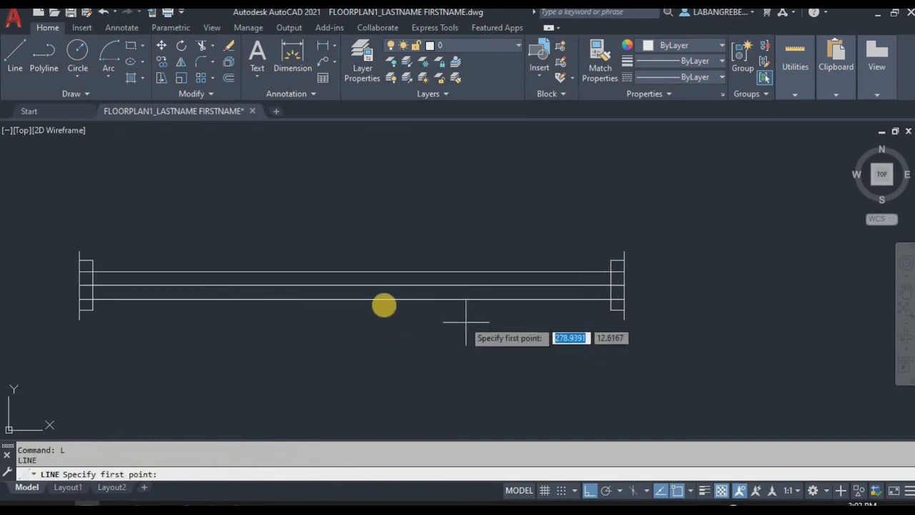
click(353, 297)
click(352, 294)
key(Return)
scroll(351, 292, up, 2)
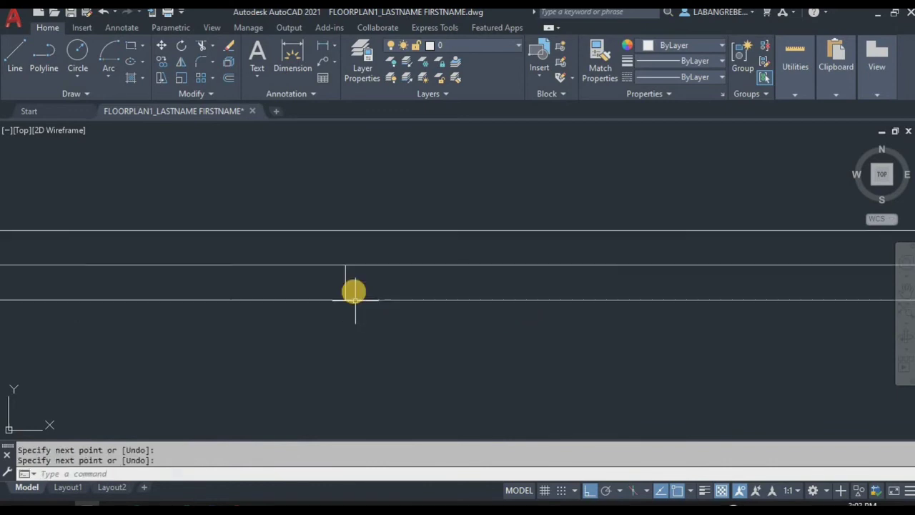
drag(331, 274, 347, 289)
scroll(360, 292, down, 2)
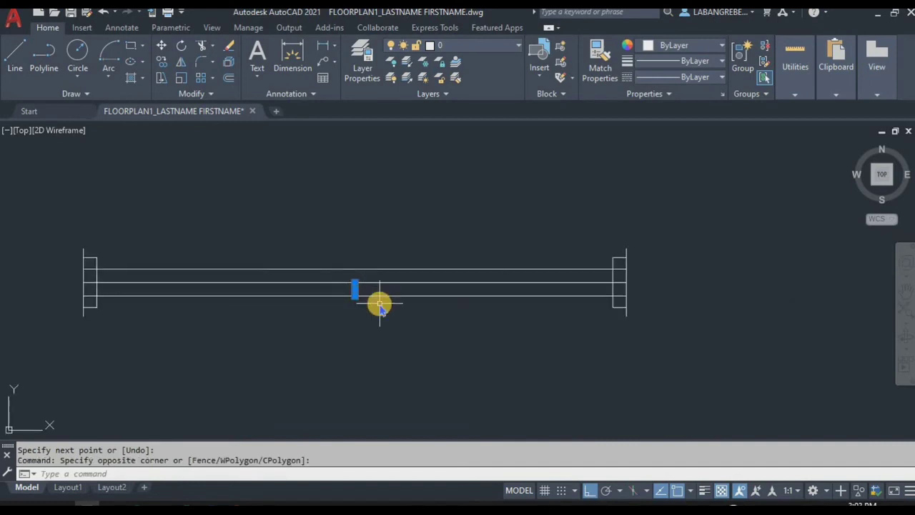
key(Return)
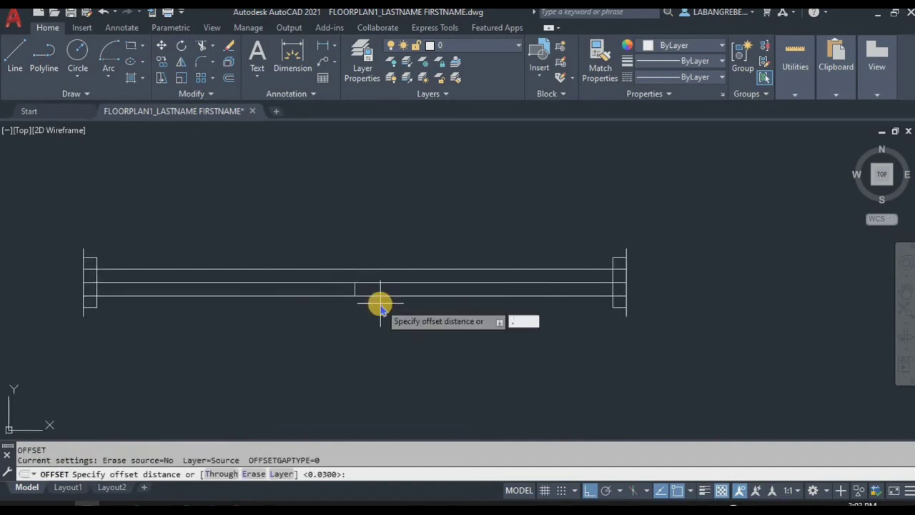
key(Return)
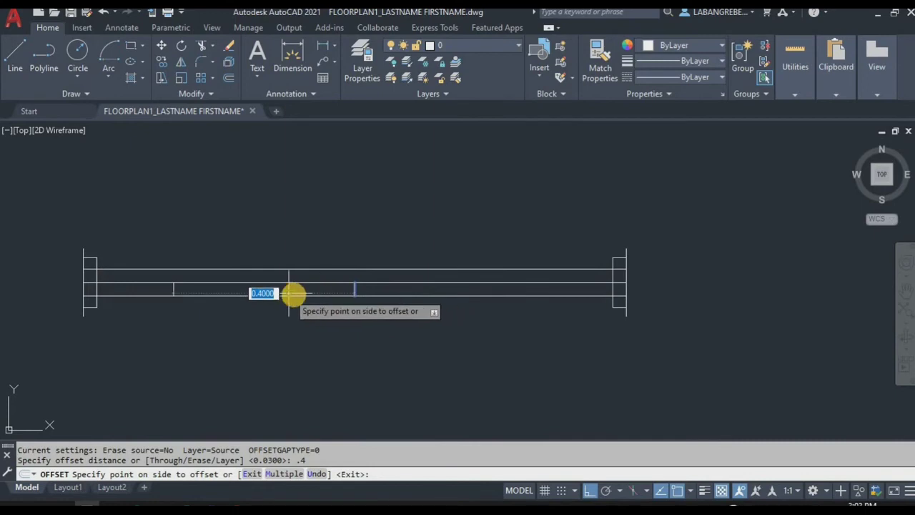
key(Escape)
scroll(358, 290, up, 4)
click(360, 288)
click(325, 286)
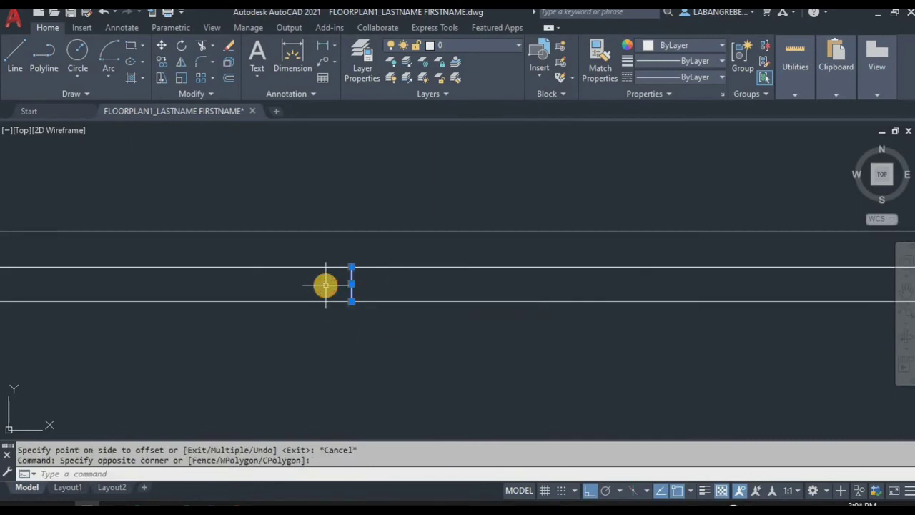
key(Return)
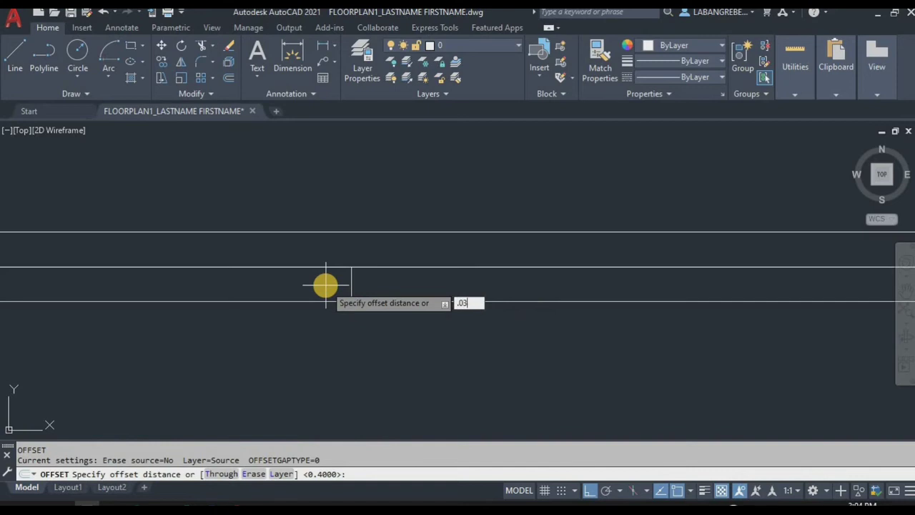
key(Return)
scroll(327, 286, down, 2)
key(Escape)
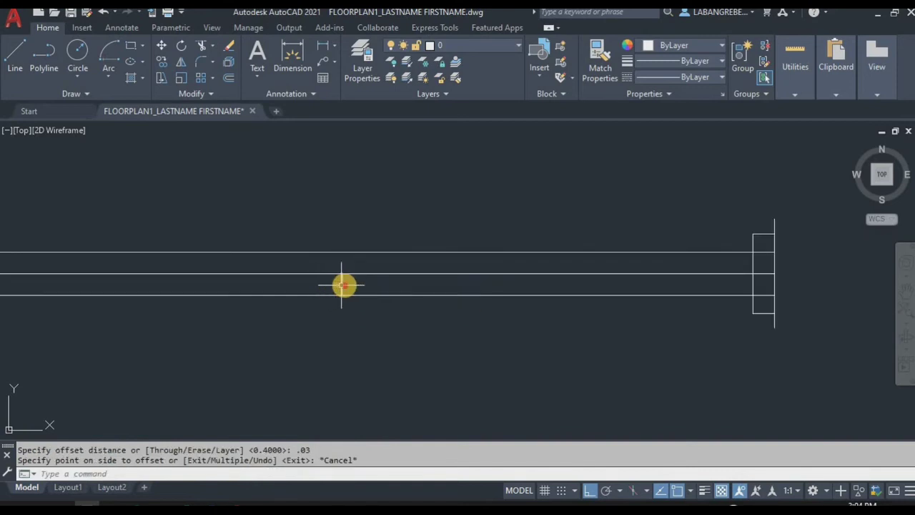
click(344, 284)
click(342, 284)
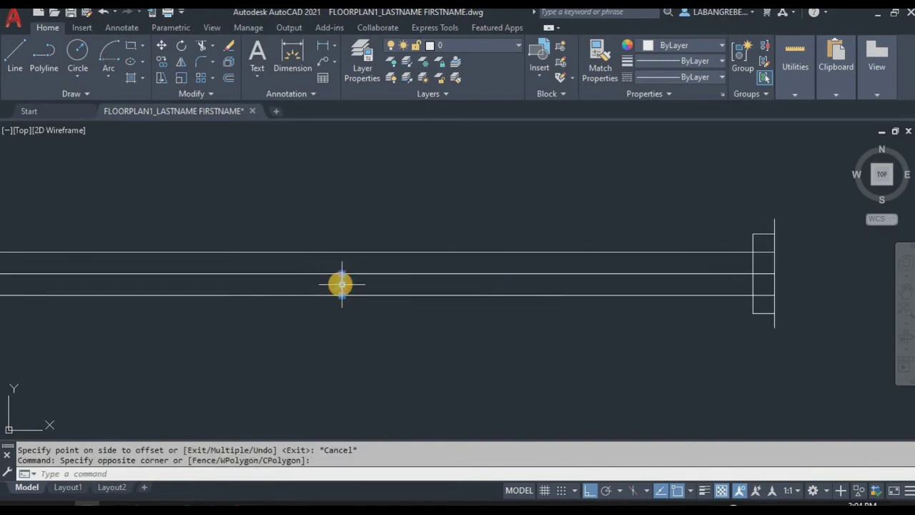
text(O)
key(Return)
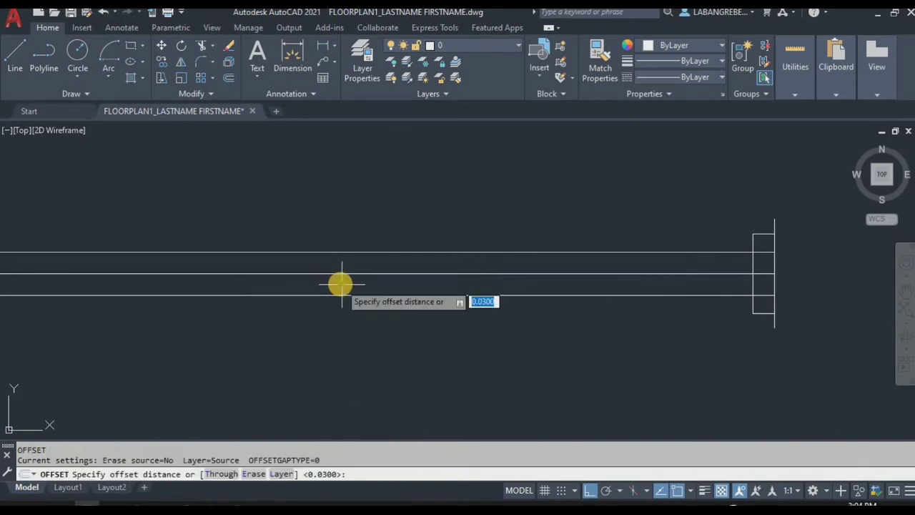
text(.3)
key(Return)
scroll(361, 293, down, 2)
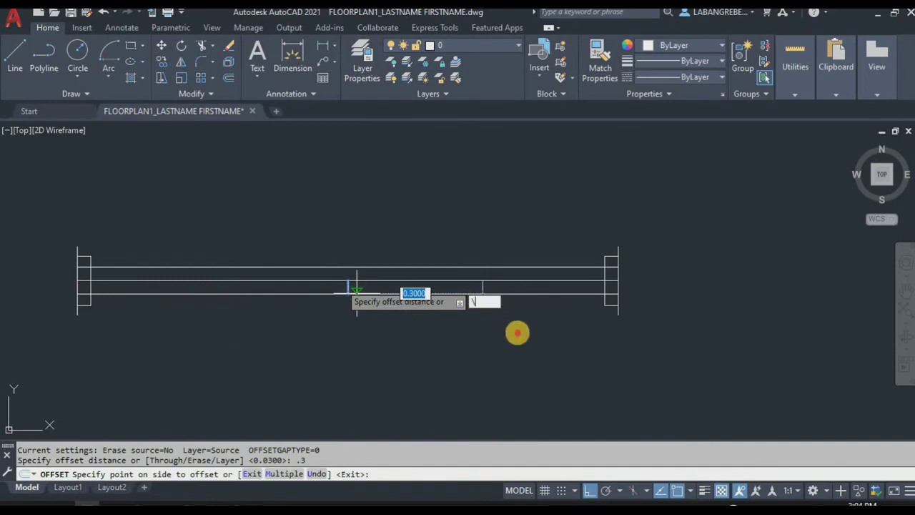
key(Escape)
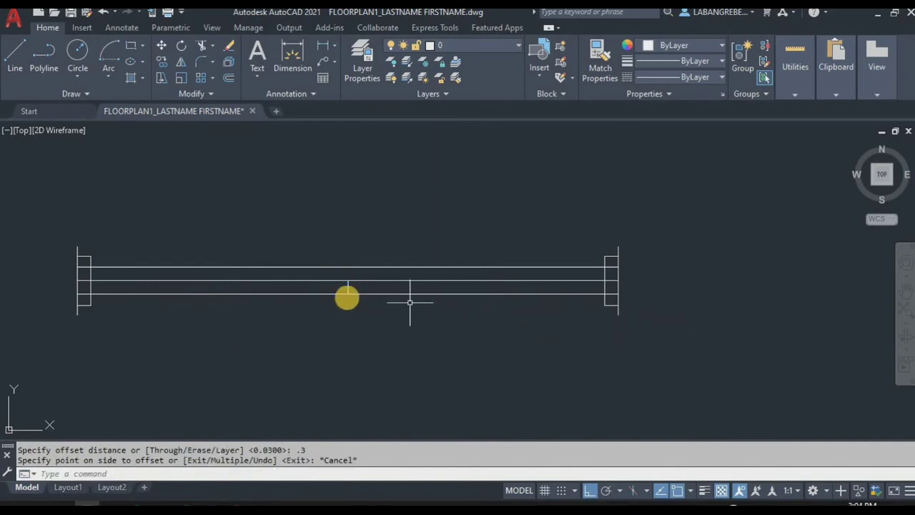
click(347, 284)
mouse_move(348, 286)
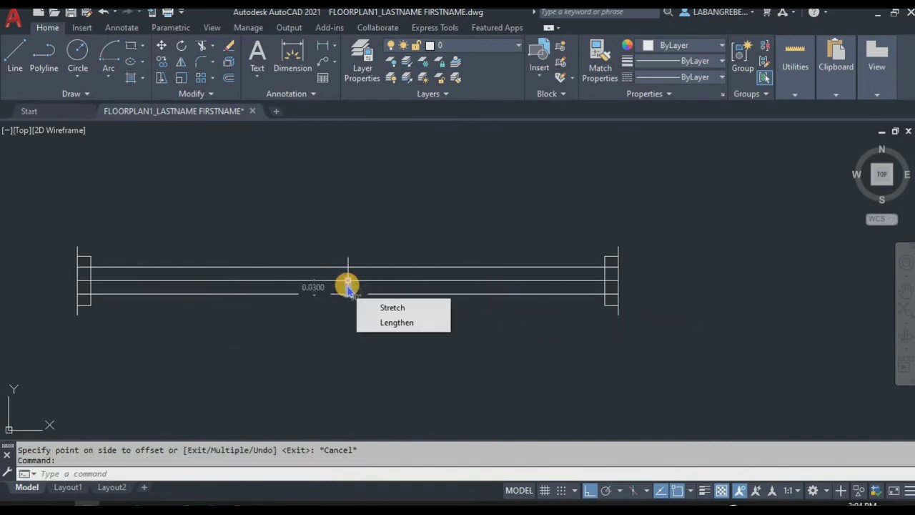
key(Escape)
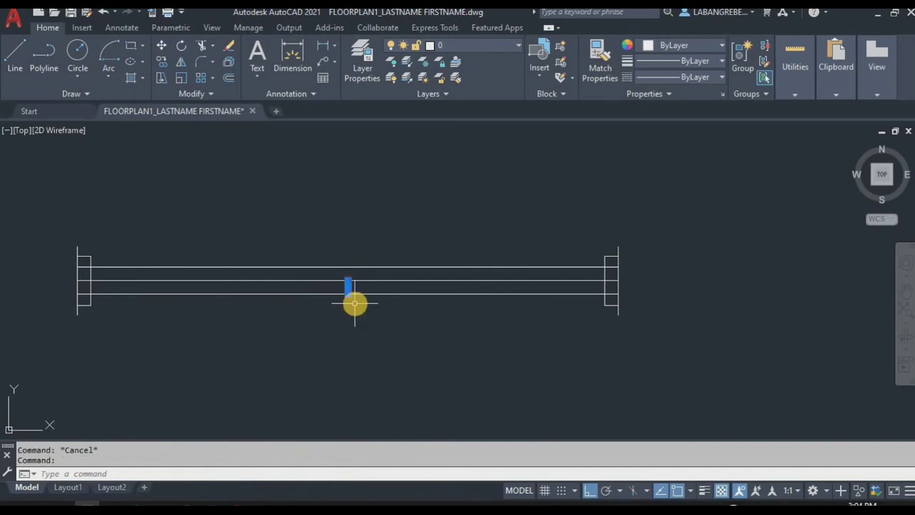
Step: Offset the short vertical midpoint line 0.3 to the left and 0.3 to the right
text(o)
key(Return)
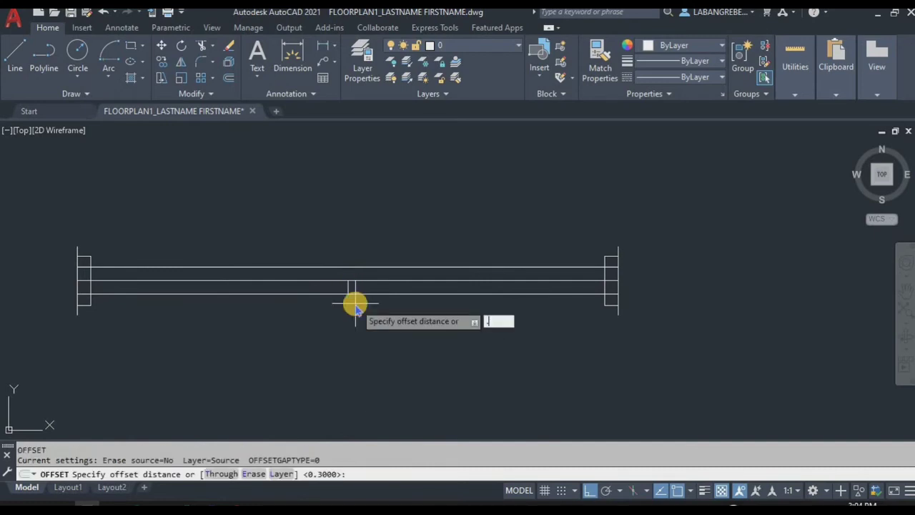
key(Return)
click(352, 303)
click(179, 301)
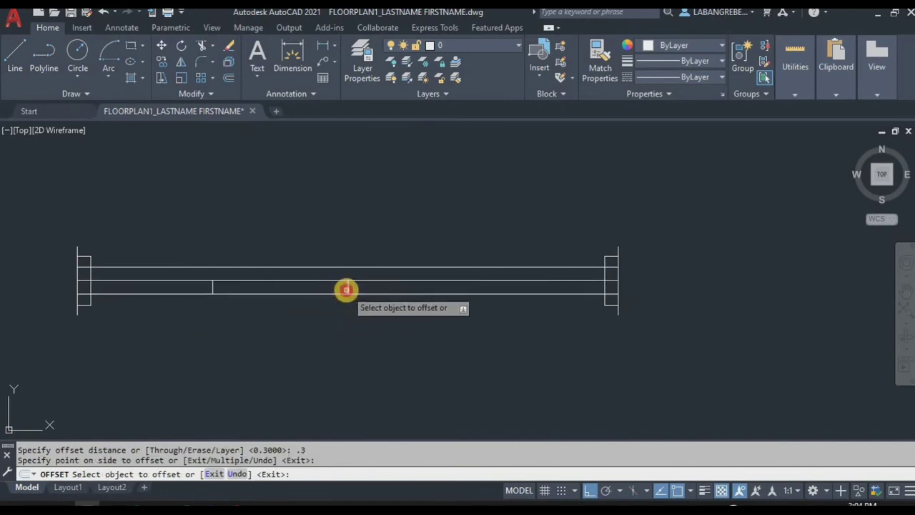
click(346, 289)
click(501, 295)
key(Escape)
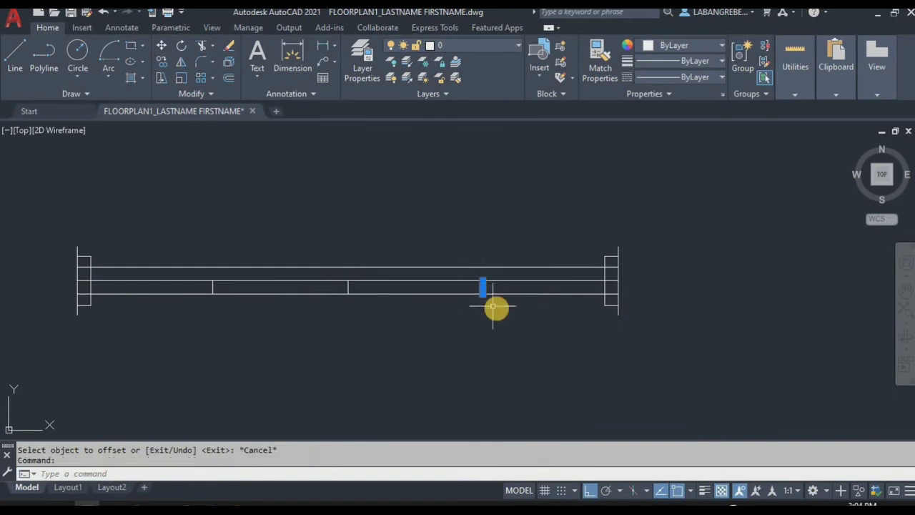
Step: Move the right short vertical line straight up so it spans between the centre line and the upper line
text(m)
key(Return)
scroll(490, 306, up, 2)
click(473, 286)
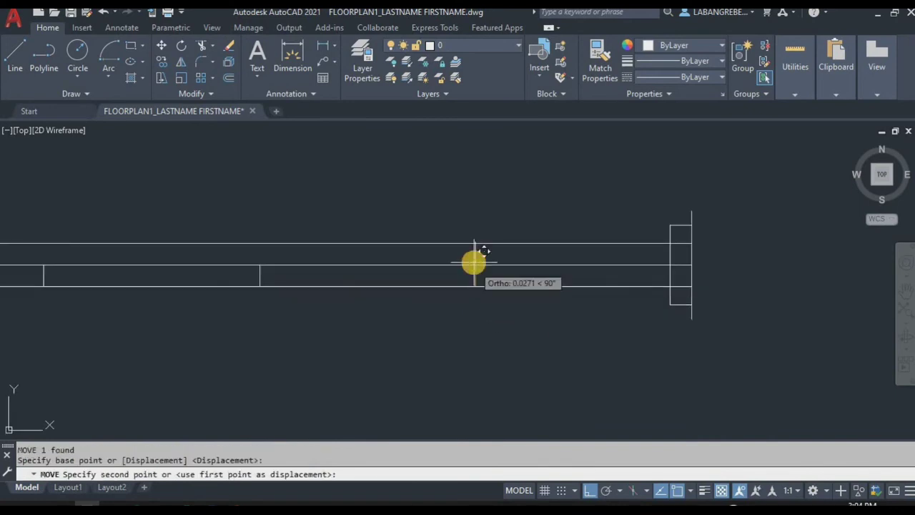
key(Escape)
key(Escape)
scroll(493, 306, down, 2)
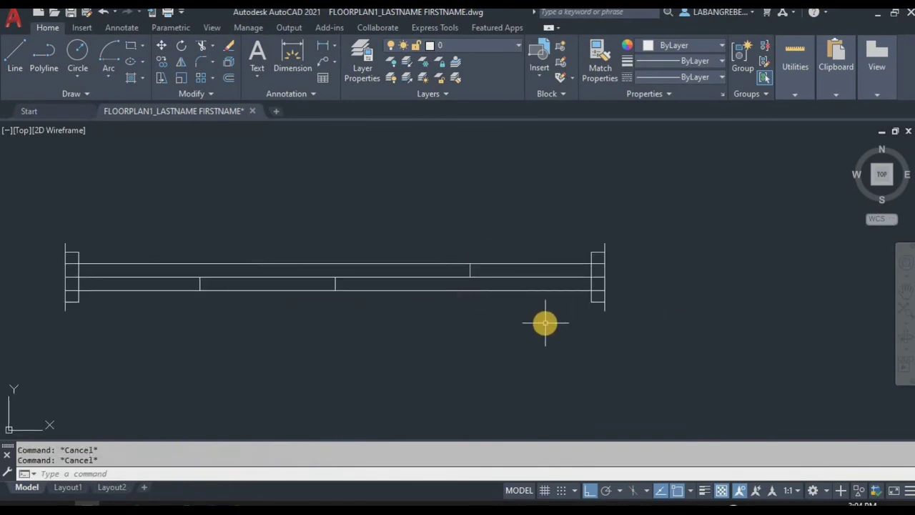
Step: Trim the horizontal lines inside the right frame and the upper line's portion beyond the right short vertical line
text(tr)
key(Return)
scroll(598, 265, up, 4)
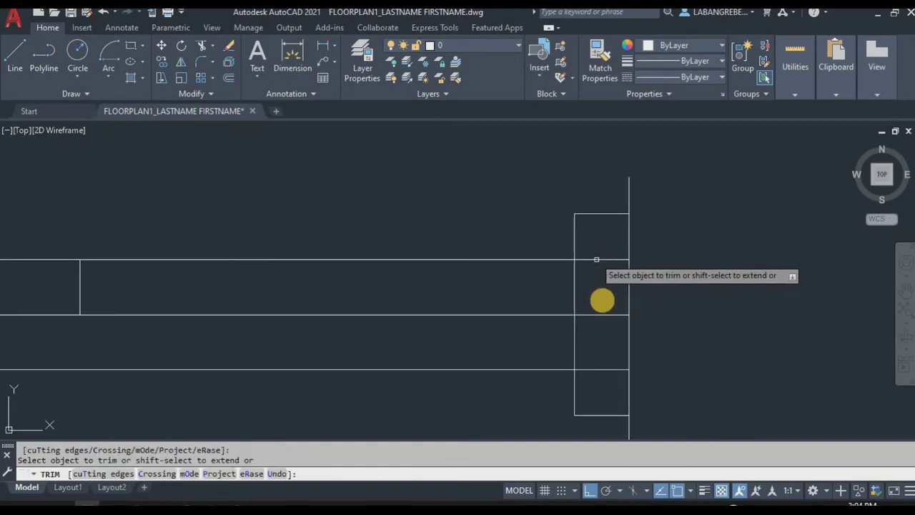
drag(619, 409, 599, 245)
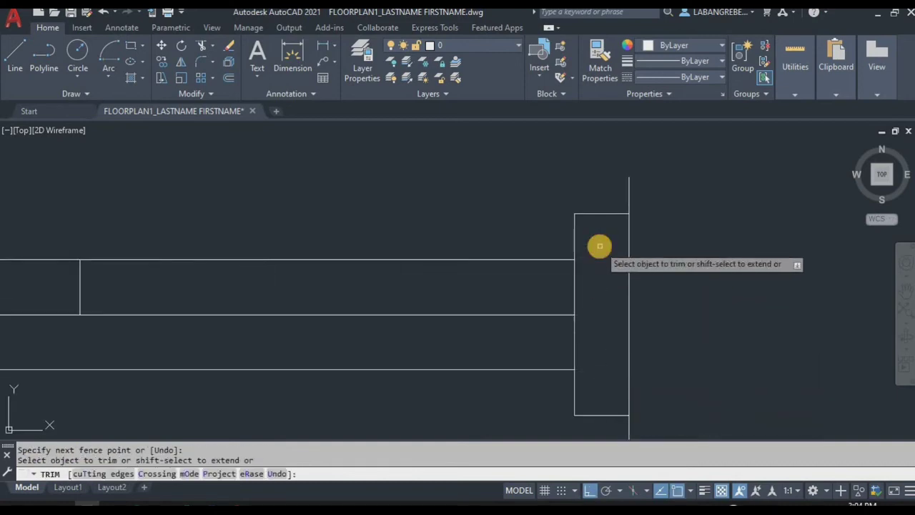
scroll(598, 245, down, 2)
drag(502, 264, 504, 211)
scroll(462, 278, down, 3)
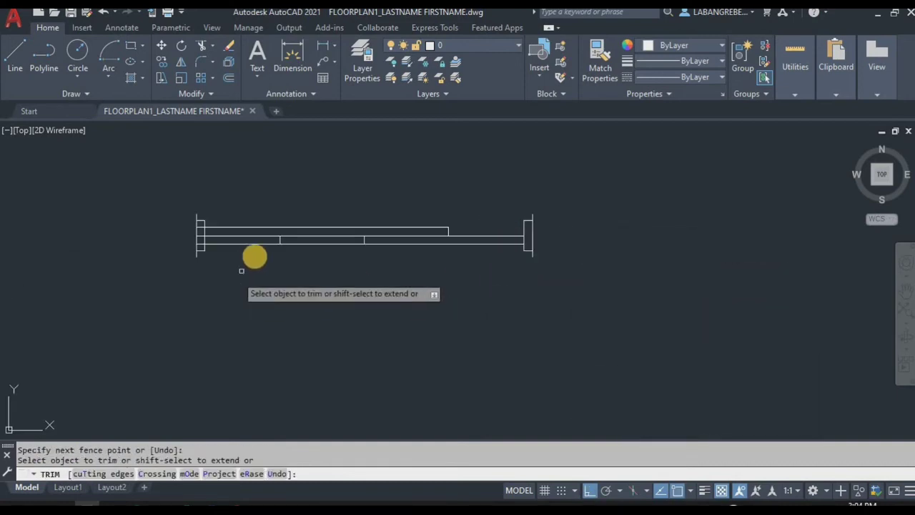
Step: Trim the horizontal lines inside the left frame and the lower line's portion left of the left short vertical line
scroll(253, 257, up, 2)
scroll(298, 239, up, 3)
mouse_move(262, 231)
mouse_down()
mouse_move(260, 223)
mouse_move(95, 245)
mouse_move(90, 180)
mouse_up()
key(Escape)
key(Escape)
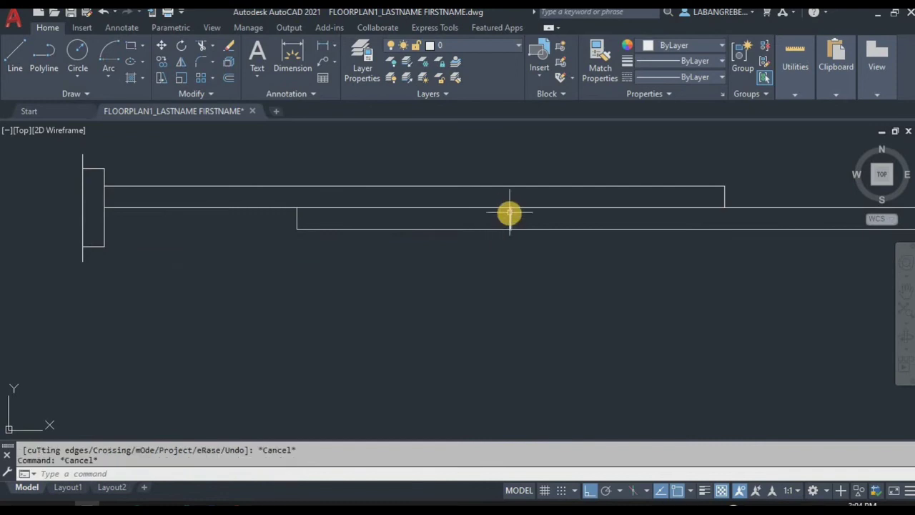
Step: Delete the middle short vertical line between the centre line and the lower line
click(511, 221)
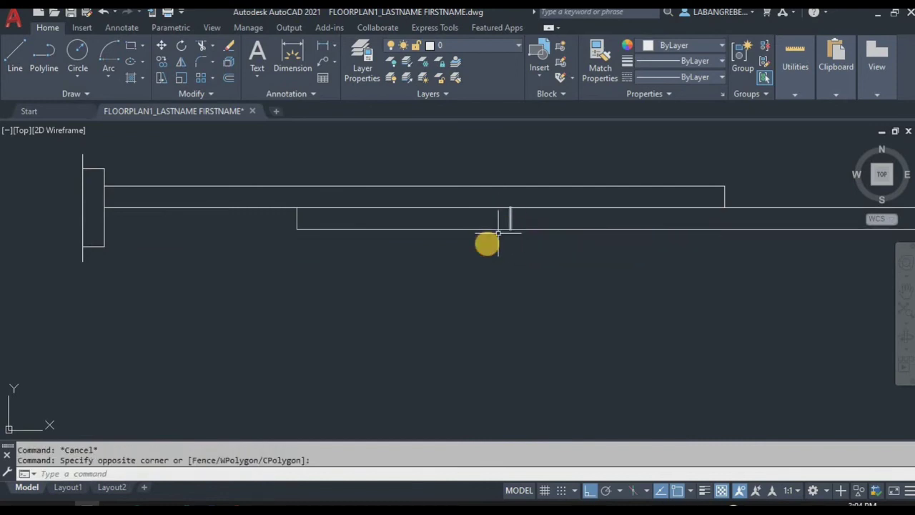
click(508, 227)
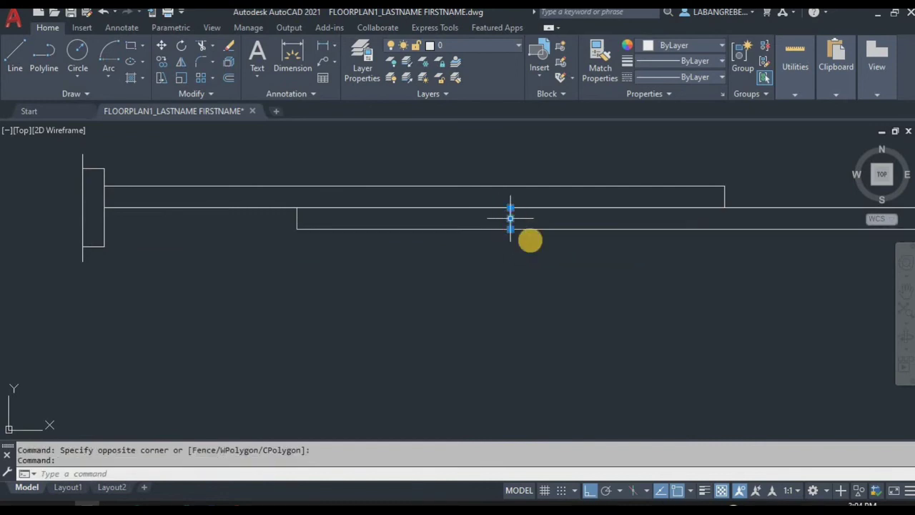
key(Delete)
scroll(536, 257, down, 4)
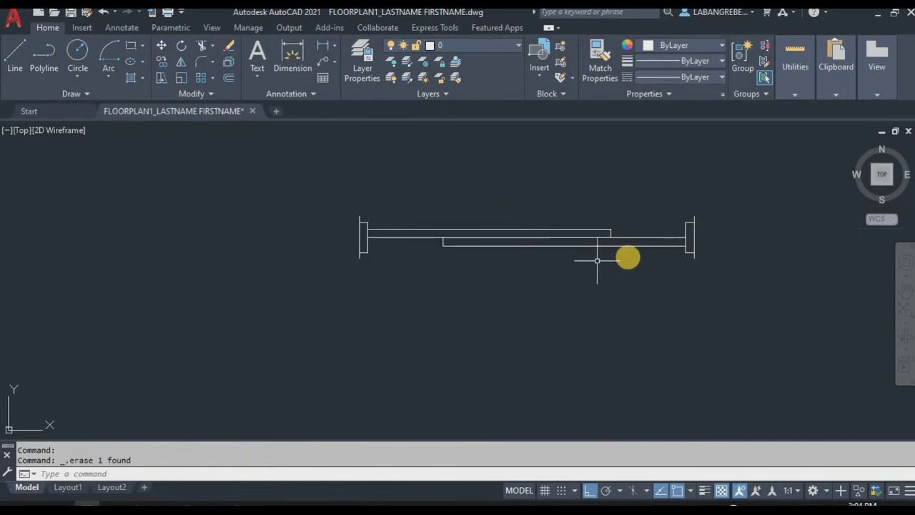
Step: Assign the window's frames and sliding panels, without the two outer end lines, to the DW SCHED layer
scroll(385, 251, up, 2)
scroll(385, 251, up, 2)
click(451, 267)
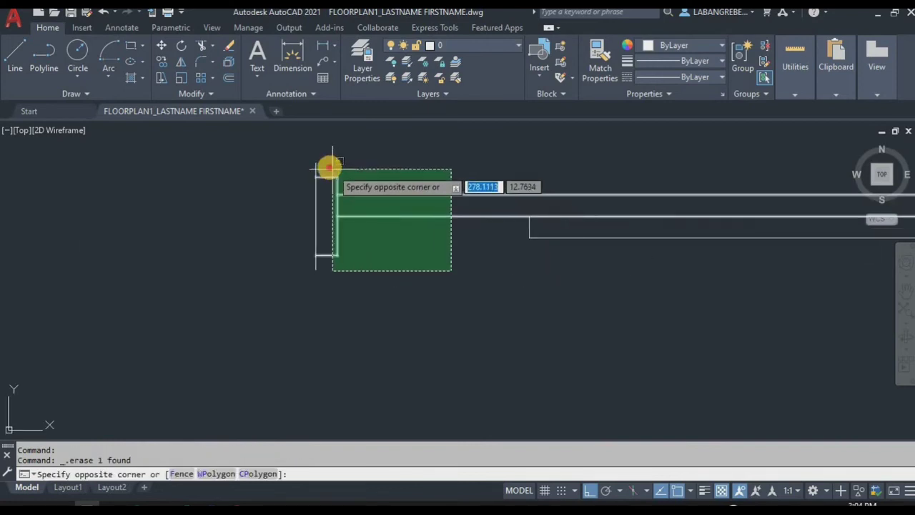
click(327, 167)
scroll(364, 239, down, 6)
scroll(535, 244, up, 4)
click(599, 249)
click(558, 179)
click(523, 271)
scroll(514, 285, up, 2)
click(402, 147)
scroll(364, 245, down, 5)
click(363, 245)
click(307, 164)
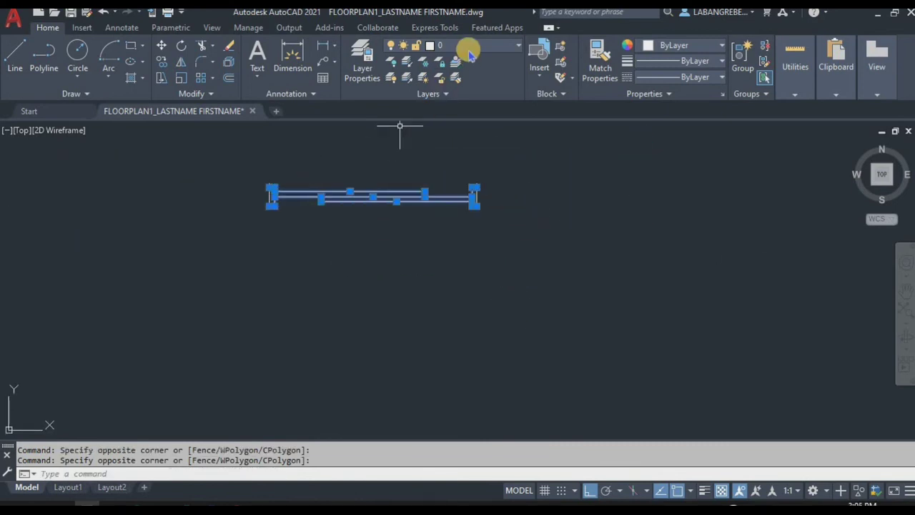
click(474, 63)
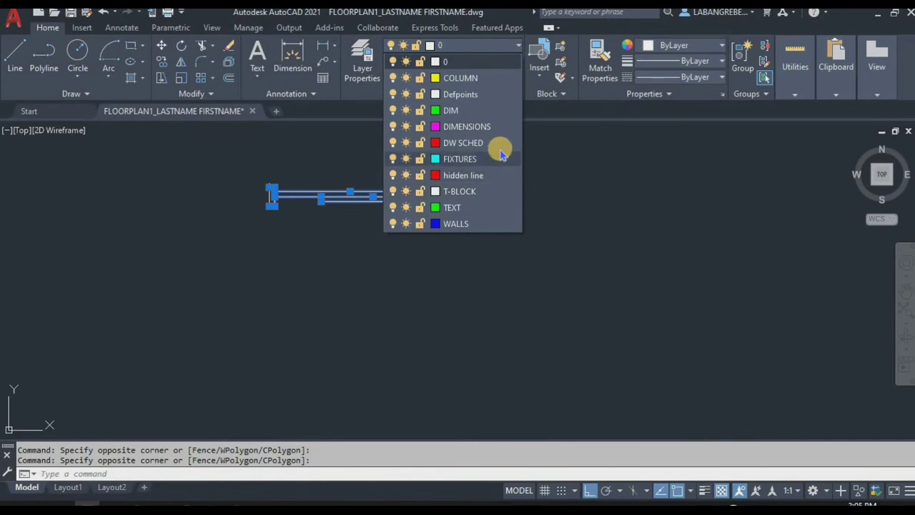
click(500, 143)
key(Escape)
key(Escape)
Step: Assign the two outer vertical end lines of the window to the WALLS layer
scroll(471, 206, up, 2)
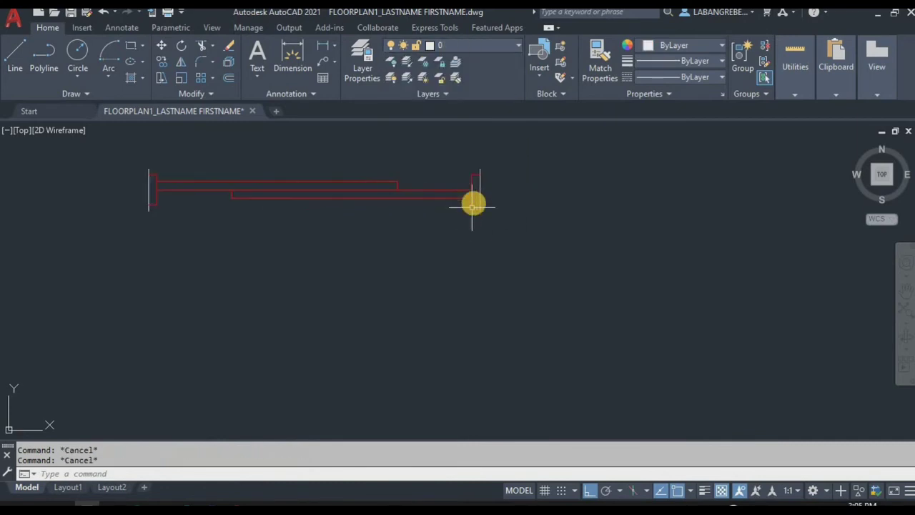
click(479, 194)
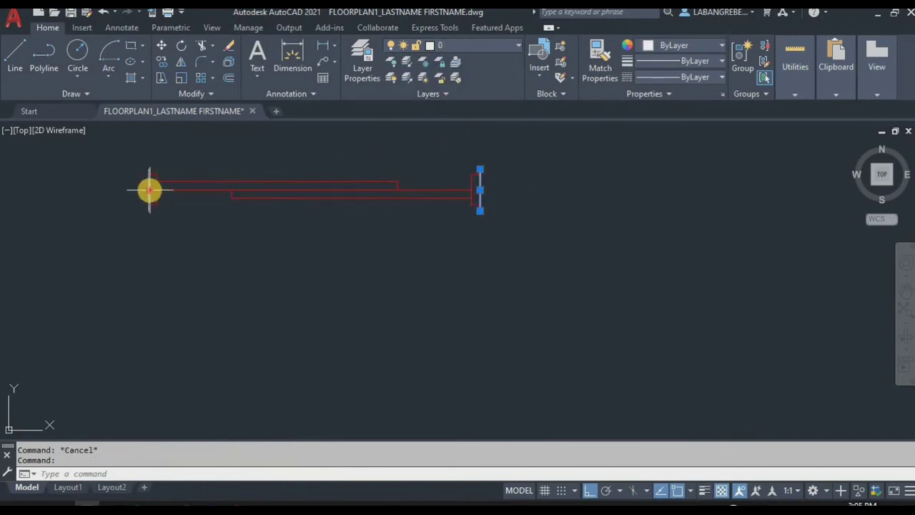
click(475, 44)
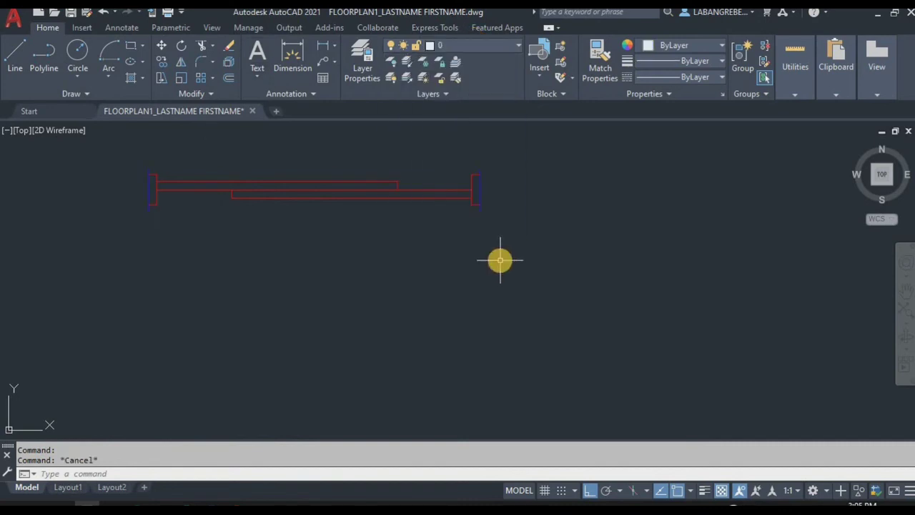
Step: Copy the complete window from its midpoint onto the centre line of the plan's lowest horizontal wall, midway between the columns
click(700, 312)
click(207, 188)
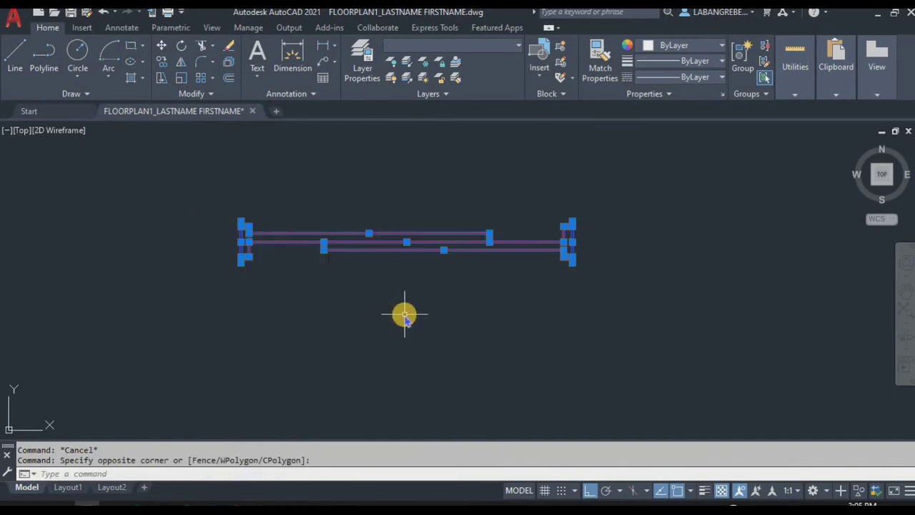
key(Return)
scroll(441, 244, up, 2)
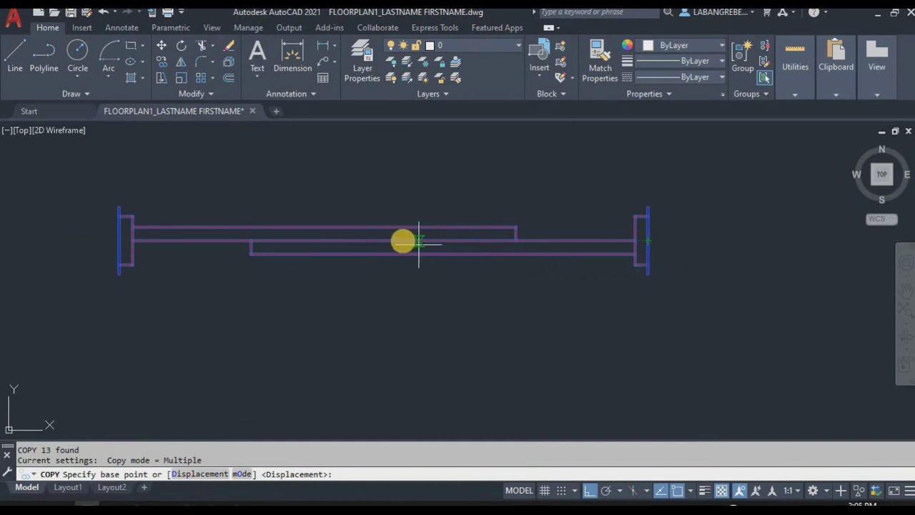
click(387, 240)
scroll(408, 250, down, 4)
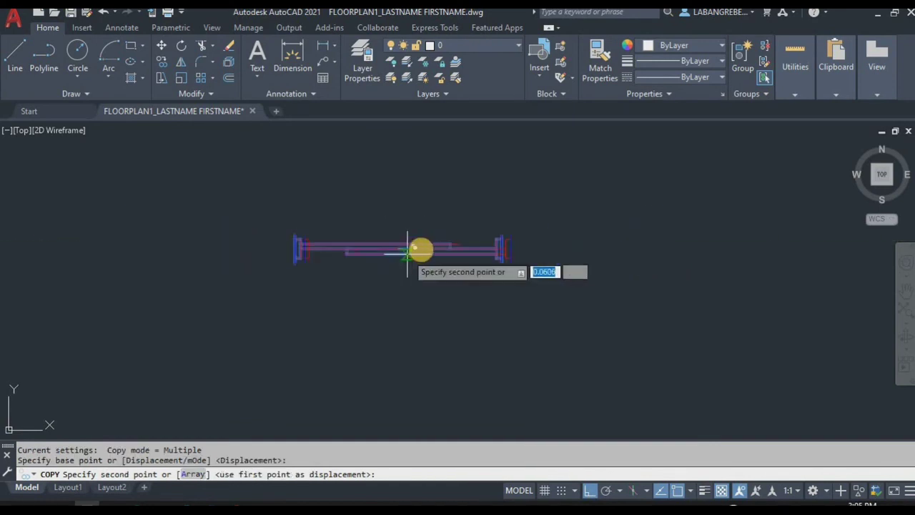
scroll(534, 284, down, 4)
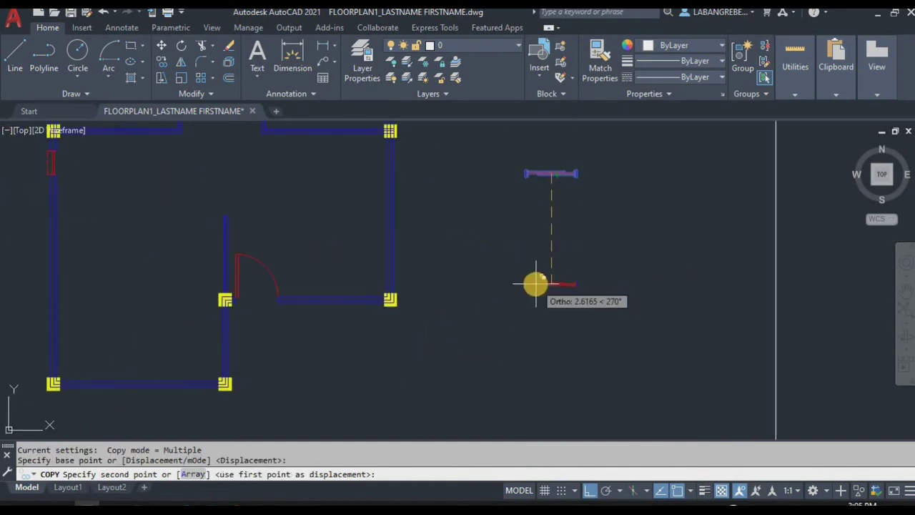
scroll(377, 371, up, 5)
mouse_move(380, 221)
middle_down()
mouse_move(419, 306)
mouse_move(410, 200)
mouse_move(431, 293)
middle_up()
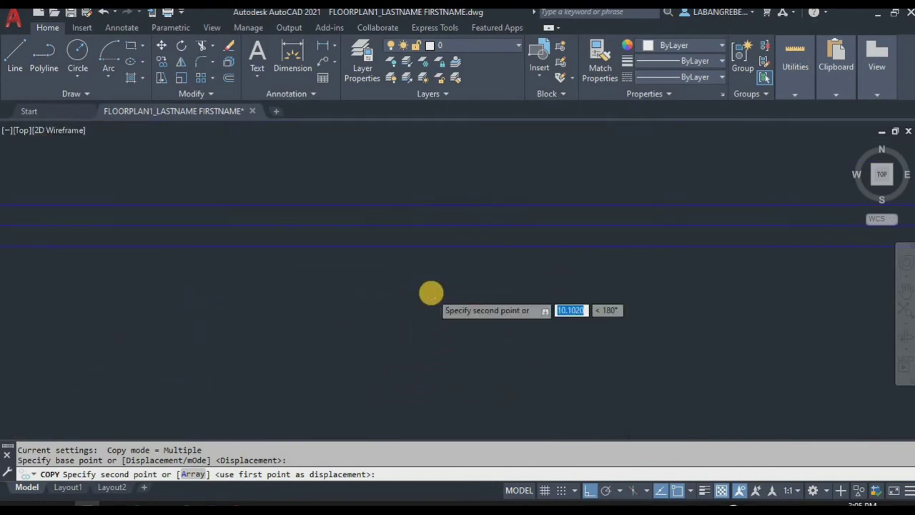
scroll(430, 290, down, 2)
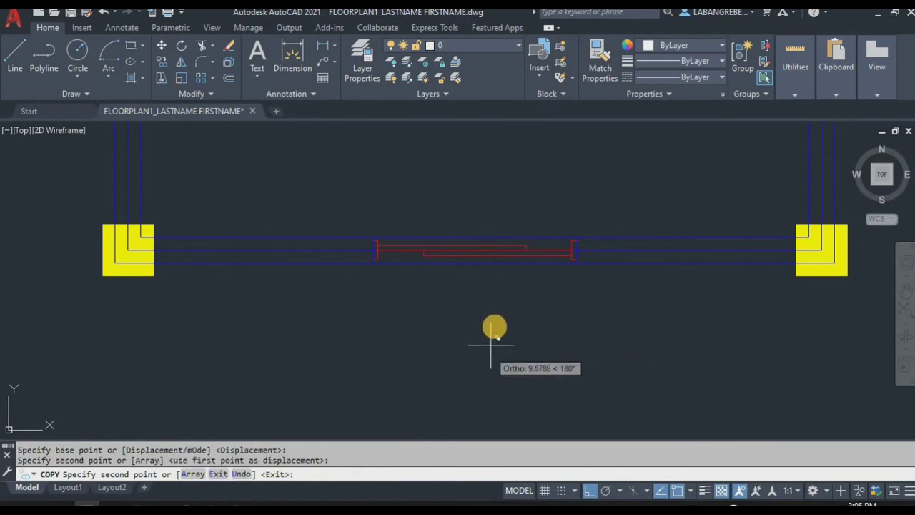
Step: Place three more window copies with Ortho off, outside the master's bedroom, bedroom and living area exterior walls
scroll(496, 316, down, 5)
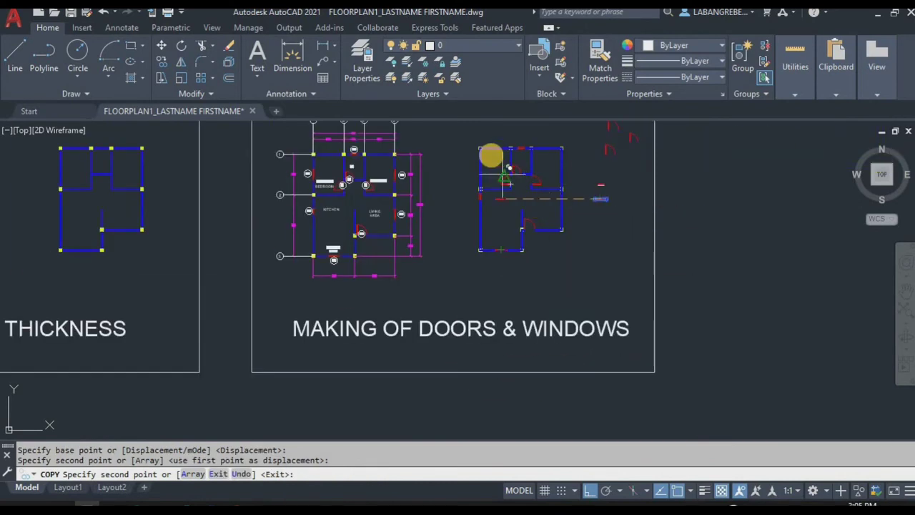
scroll(491, 154, up, 4)
scroll(474, 286, down, 4)
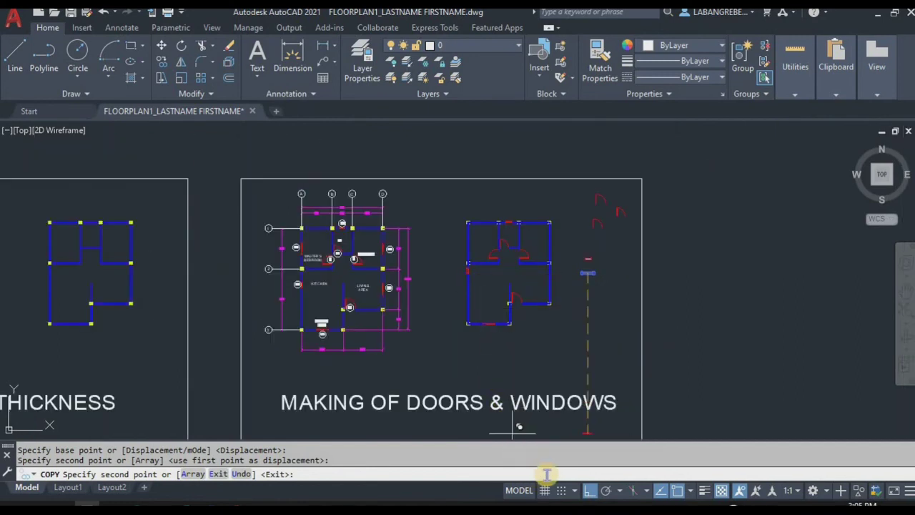
scroll(466, 243, up, 5)
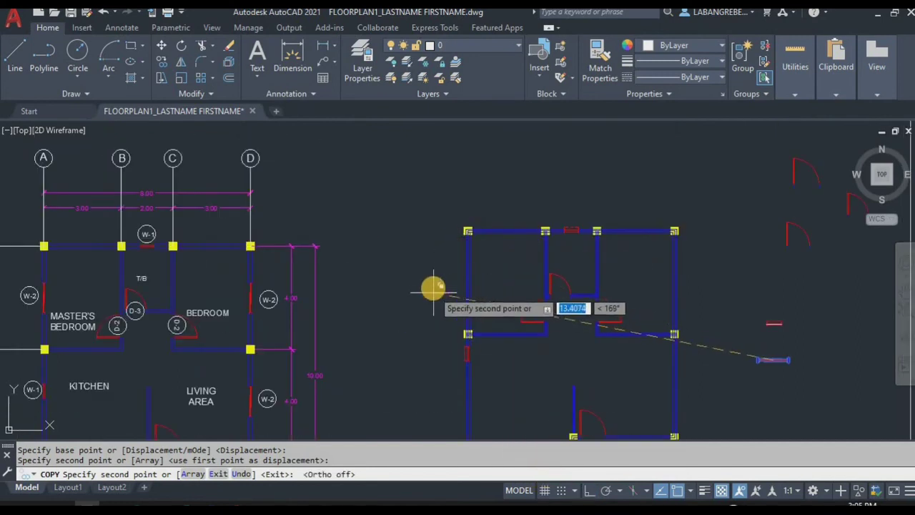
click(432, 288)
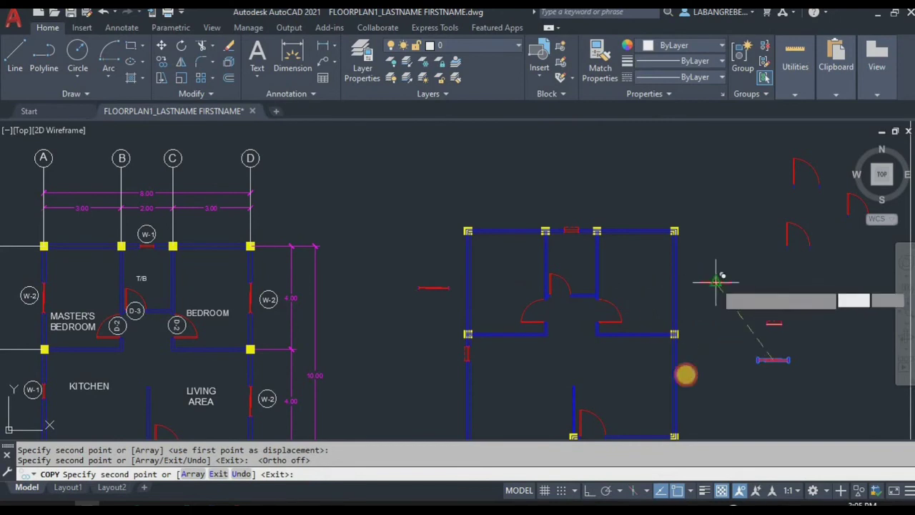
scroll(665, 287, up, 5)
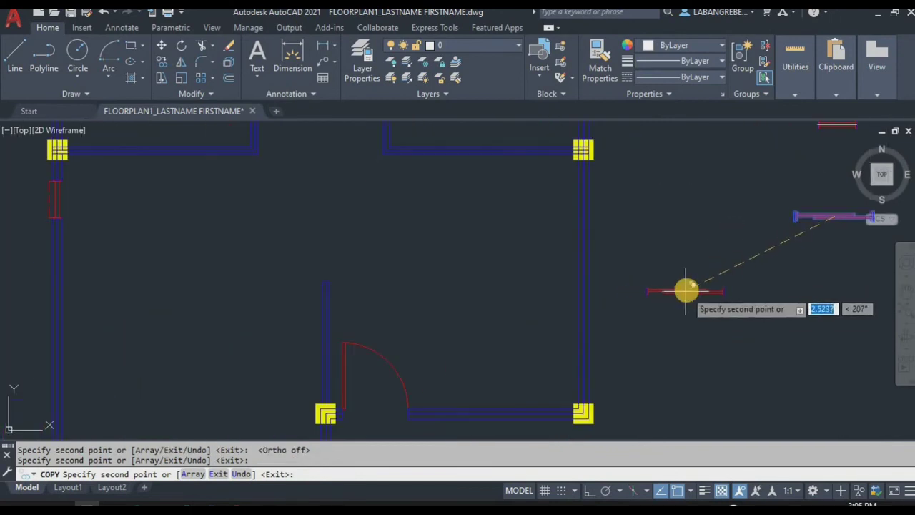
key(Escape)
Step: Rotate the window copy beside the living area wall 90 degrees about its left end with Ortho on
click(767, 309)
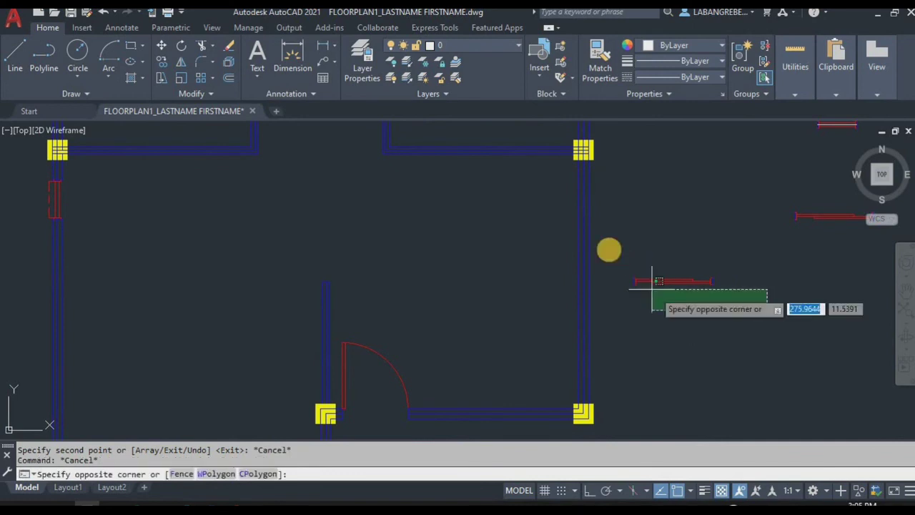
click(608, 245)
scroll(643, 271, up, 4)
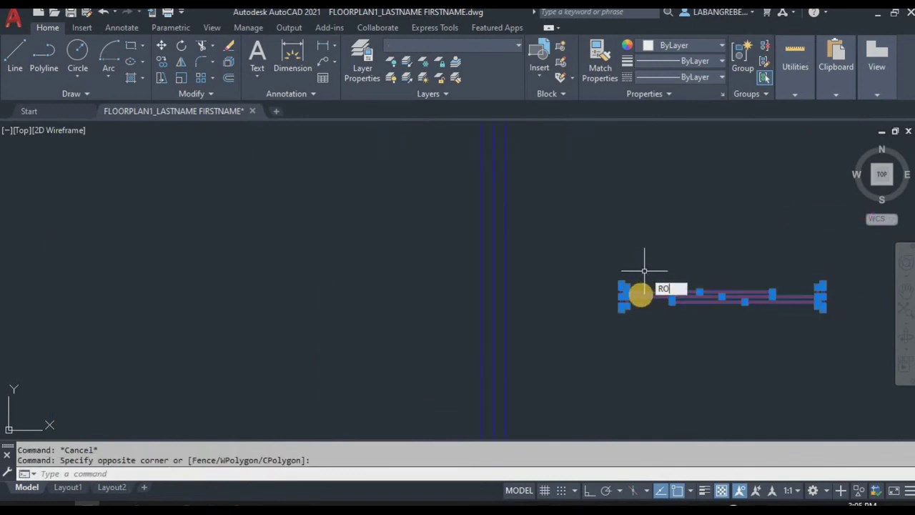
text(RO)
key(Return)
click(621, 297)
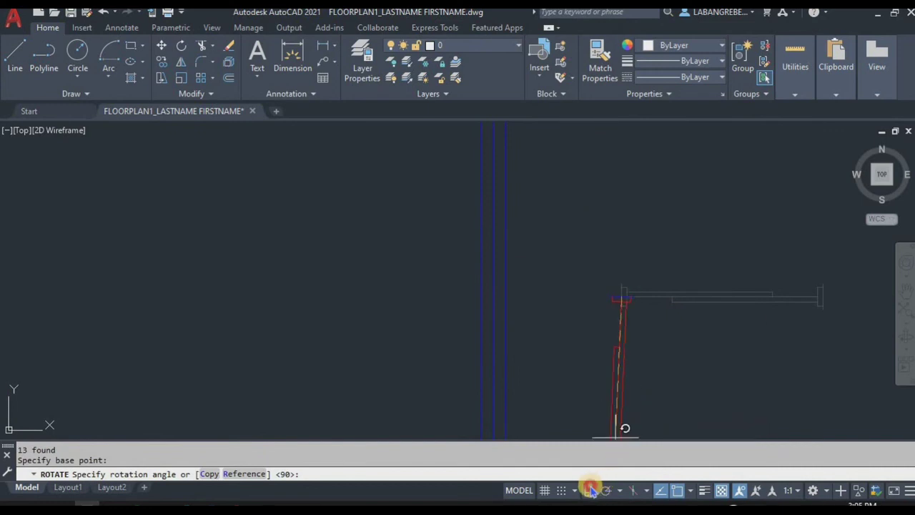
click(623, 229)
scroll(623, 272, down, 3)
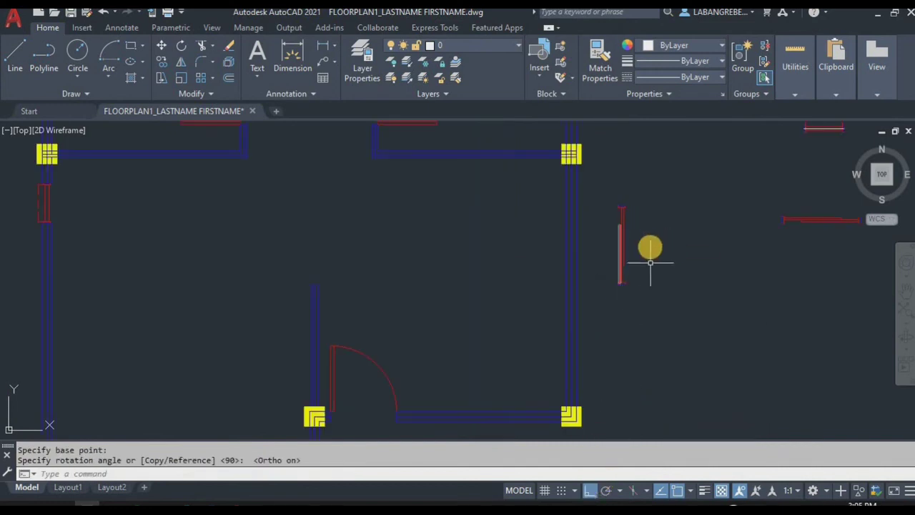
Step: Move the upright window from its midpoint onto the centre line of the living area's right wall, midway between the columns
scroll(590, 266, up, 3)
click(607, 370)
click(584, 291)
scroll(572, 246, up, 2)
text(m)
key(Return)
scroll(494, 265, up, 2)
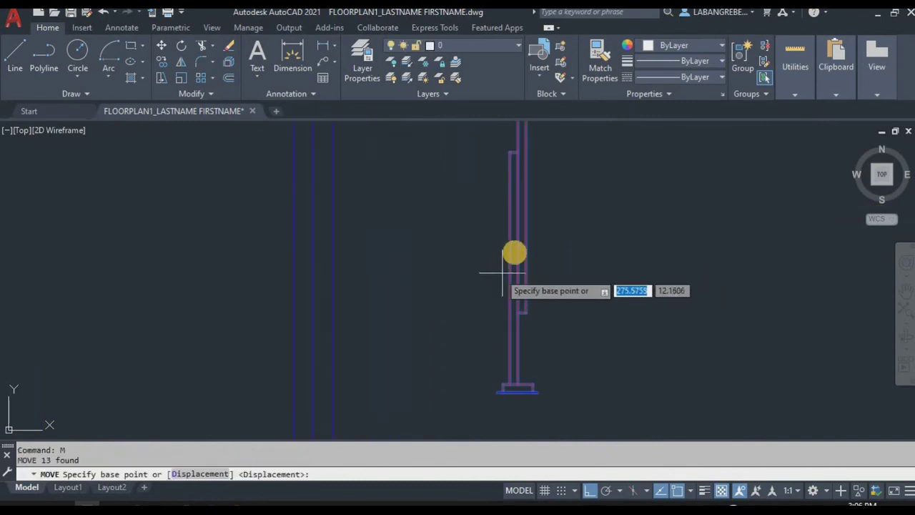
scroll(513, 243, up, 2)
click(518, 227)
scroll(512, 246, down, 4)
scroll(464, 274, down, 2)
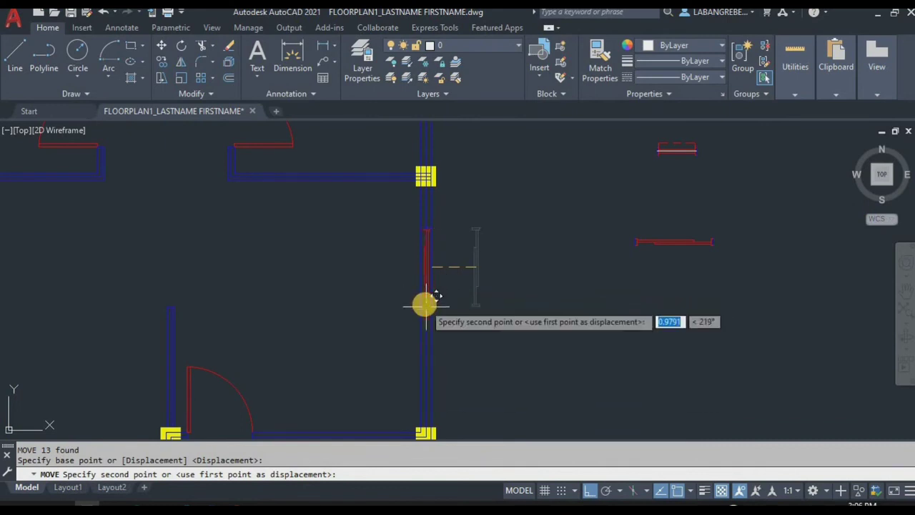
click(472, 326)
scroll(487, 285, down, 3)
Step: Rotate the window copy beside the right bedroom wall to 270 degrees about its left end so it stands vertical
scroll(471, 179, up, 3)
click(588, 278)
click(494, 245)
scroll(476, 243, up, 2)
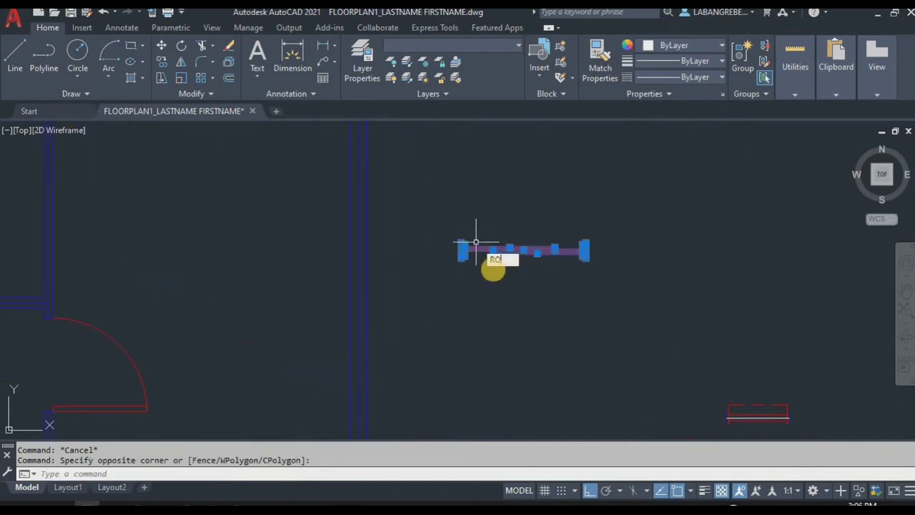
key(Return)
click(465, 251)
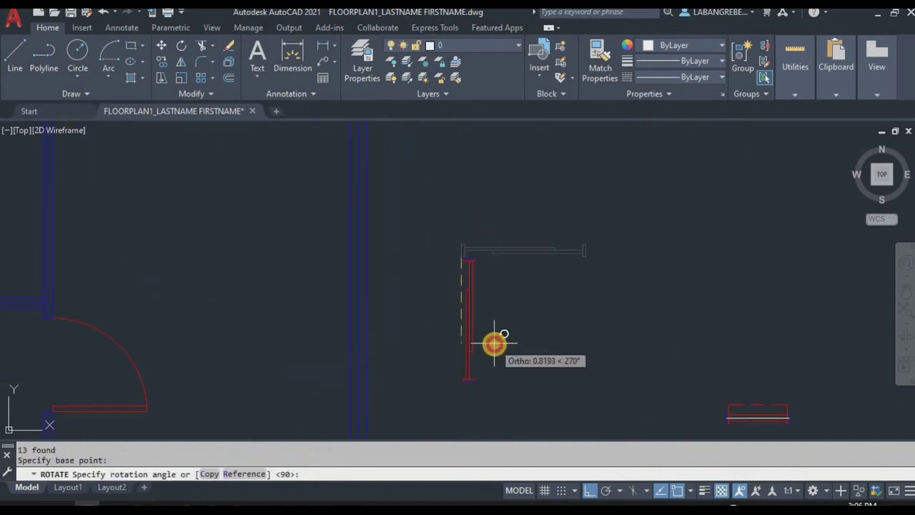
key(Escape)
Step: Move the upright window from its midpoint onto the centre line of the bedroom's right wall, midway between the columns
click(511, 398)
click(431, 238)
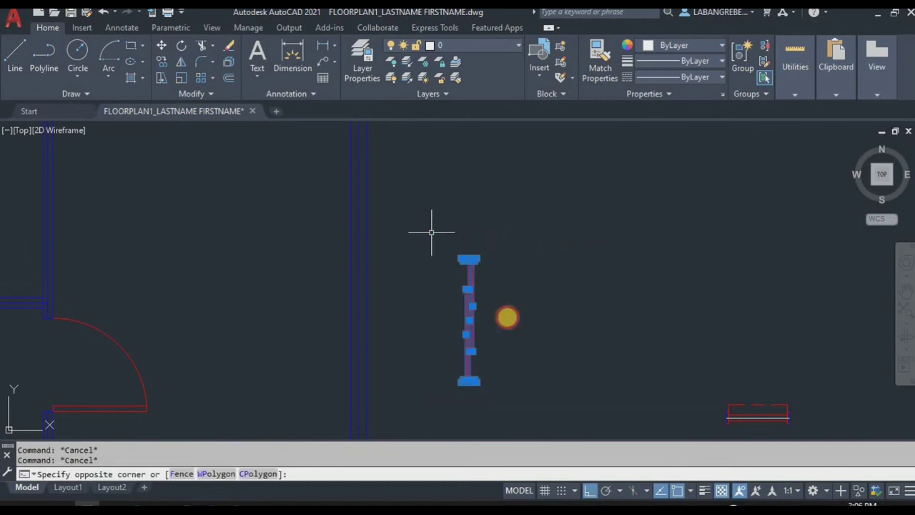
text(m)
key(Return)
scroll(472, 322, up, 3)
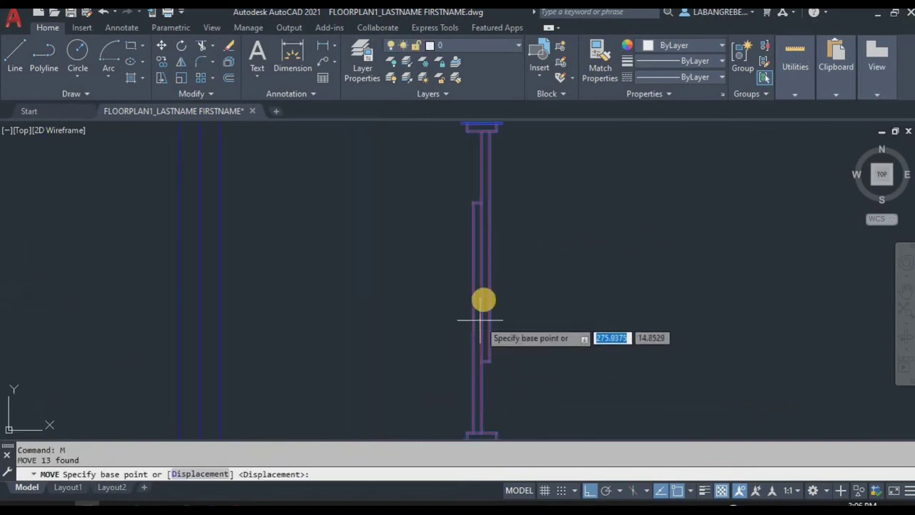
click(483, 308)
scroll(488, 319, down, 3)
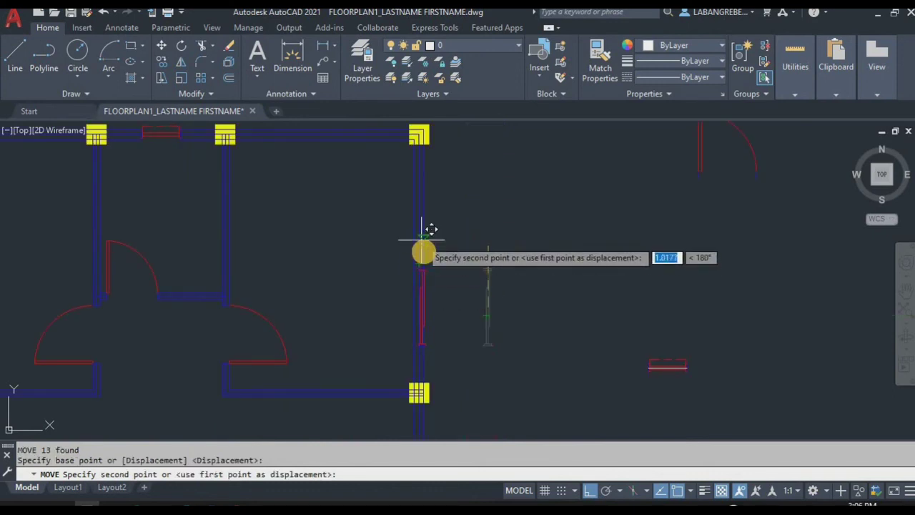
click(419, 263)
key(Escape)
key(Escape)
Step: Try to rotate the window copy outside the master's bedroom wall about its lower left corner
scroll(527, 277, down, 4)
scroll(320, 308, up, 4)
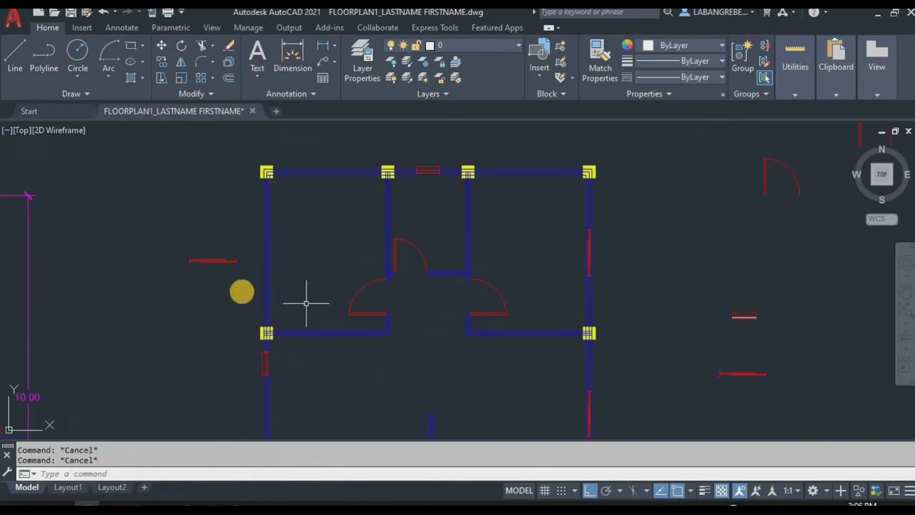
click(378, 242)
click(262, 212)
scroll(295, 243, up, 3)
key(Return)
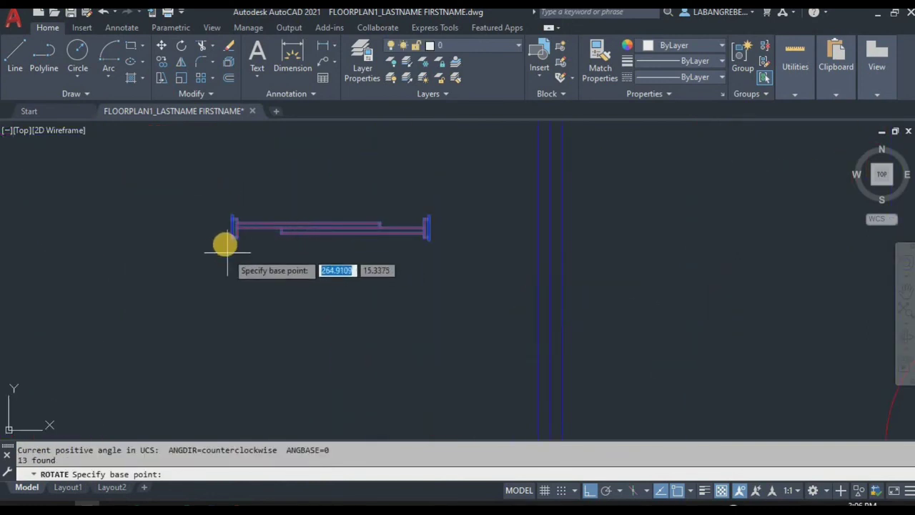
click(232, 240)
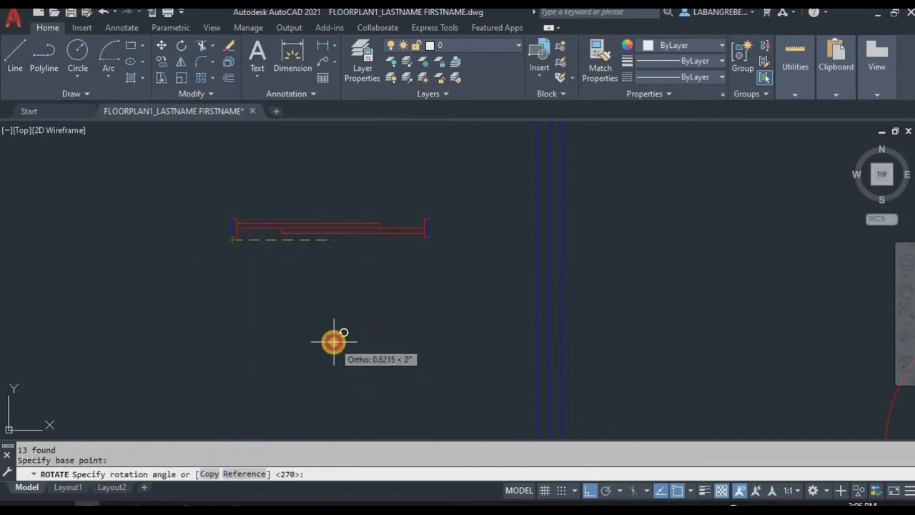
click(334, 342)
Step: Rotate the window copy outside the master's bedroom wall clockwise to vertical about its left end
click(478, 292)
click(196, 184)
key(Return)
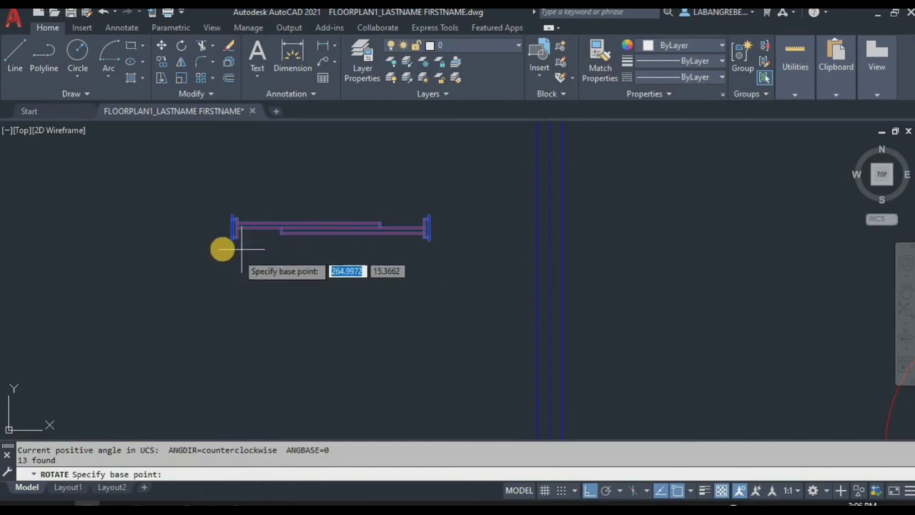
click(231, 235)
click(308, 356)
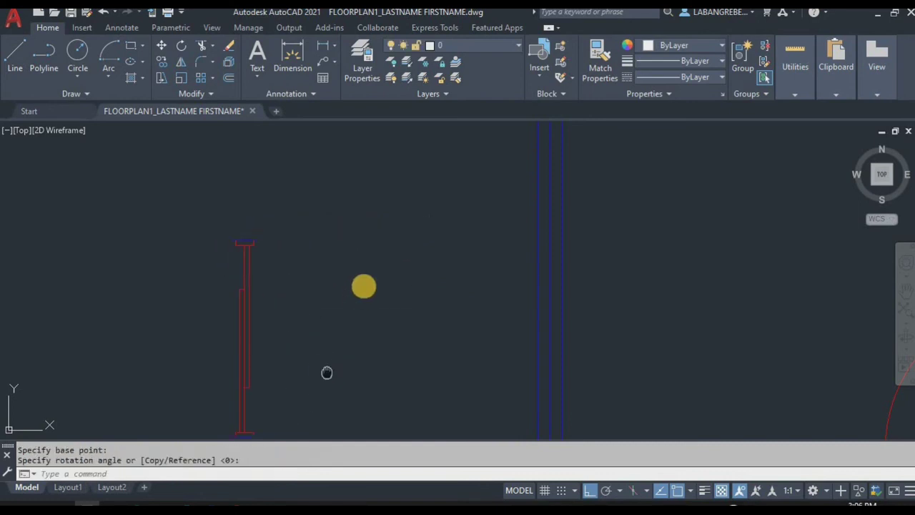
Step: Move the upright window from its midpoint onto the midpoint of the centre line of the master's bedroom left wall
middle_drag(315, 400, 355, 307)
click(366, 373)
click(254, 128)
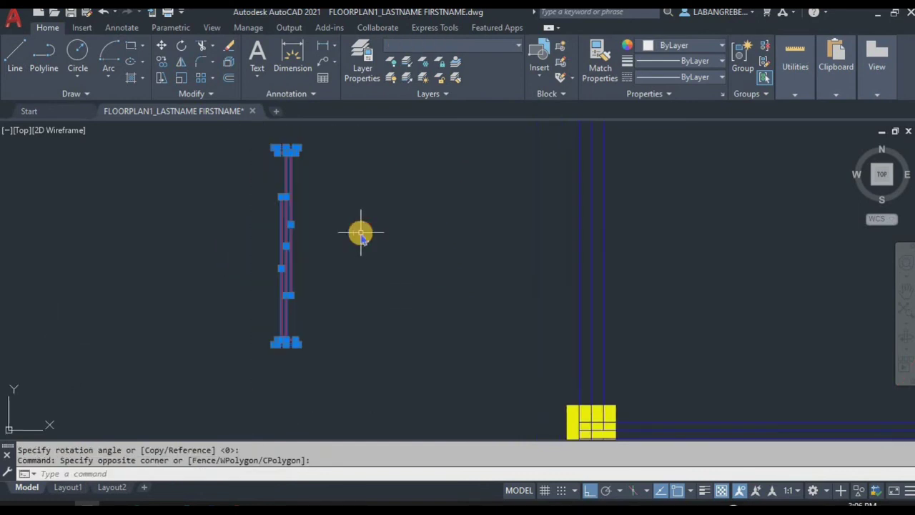
text(m)
key(Return)
scroll(326, 243, up, 2)
click(262, 245)
scroll(298, 318, down, 6)
scroll(403, 240, up, 4)
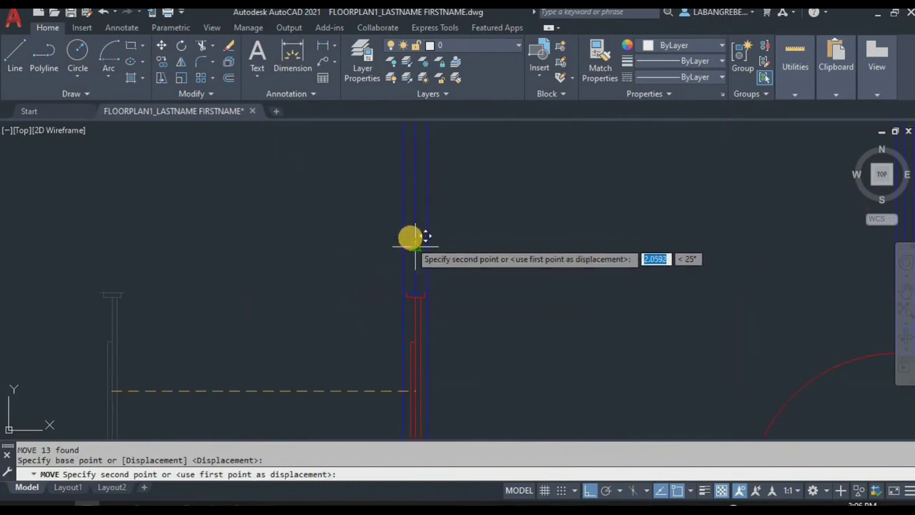
click(414, 244)
scroll(472, 276, down, 3)
key(Escape)
key(Escape)
Step: Trim the wall lines out of the opening of the horizontal window in the master's bedroom bottom wall
mouse_move(658, 313)
middle_down()
mouse_move(629, 251)
mouse_move(577, 255)
middle_up()
scroll(561, 292, down, 4)
scroll(497, 390, up, 6)
scroll(490, 363, up, 5)
text(TR)
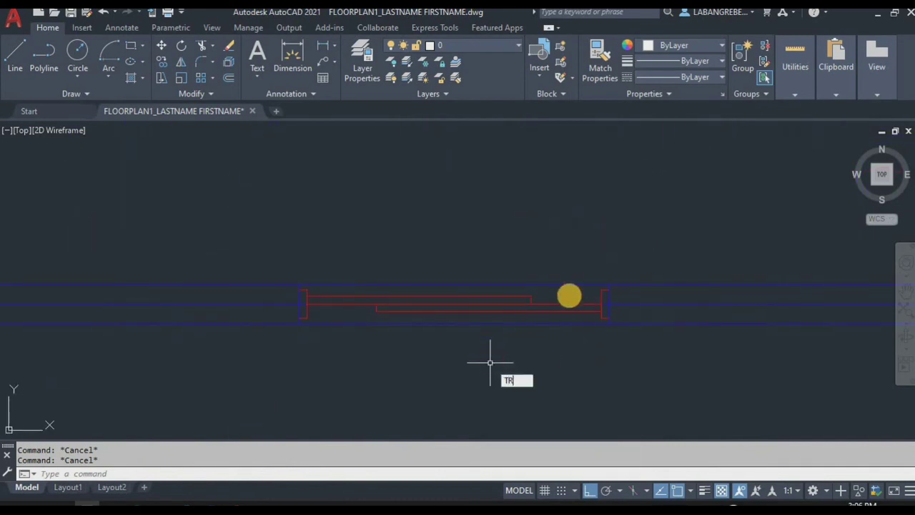
key(Return)
scroll(565, 282, up, 2)
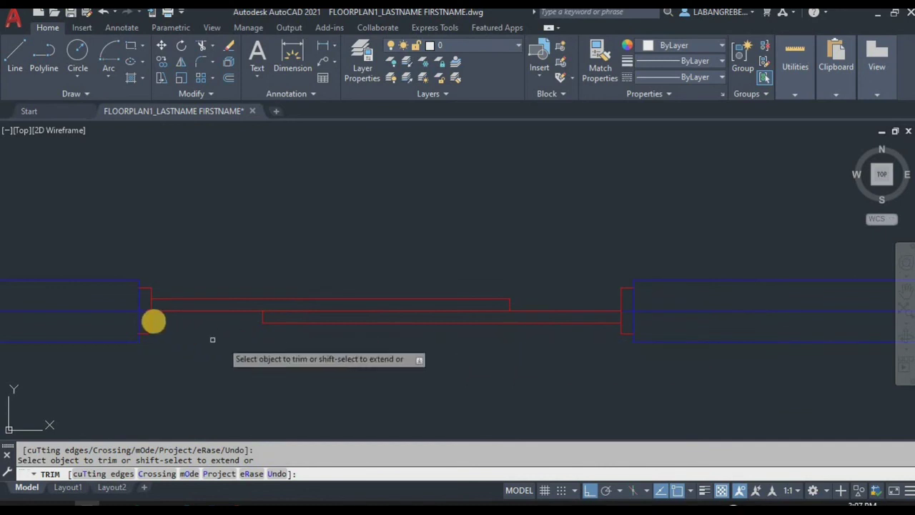
scroll(154, 318, up, 2)
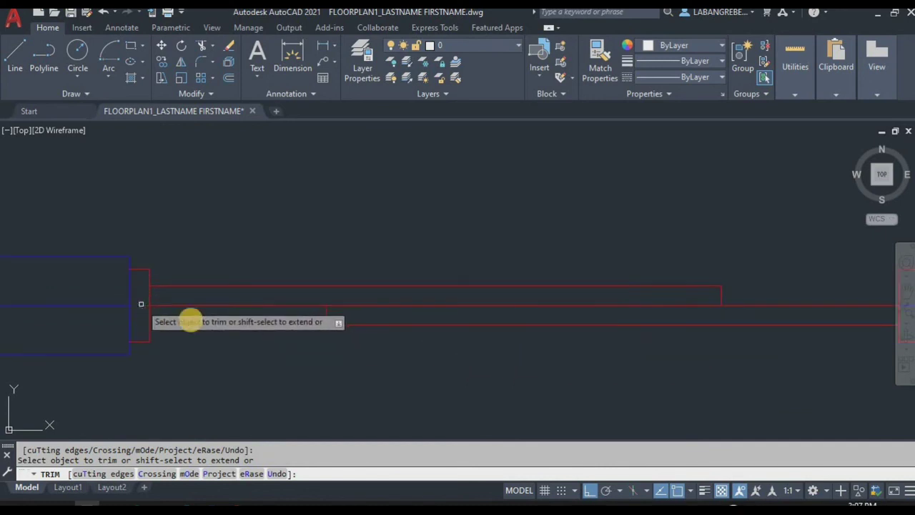
scroll(182, 318, down, 2)
Step: Trim the wall lines that cross the upright window in the living area's right wall
scroll(625, 347, down, 7)
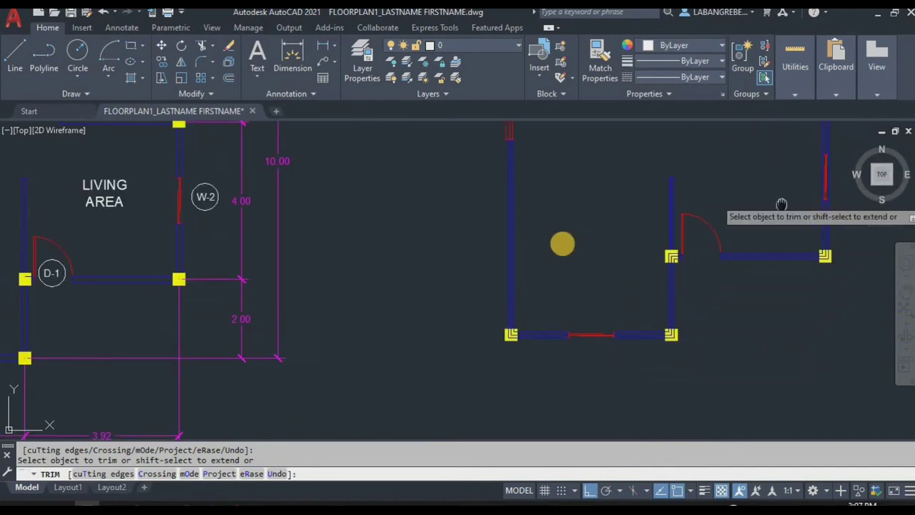
scroll(619, 202, up, 8)
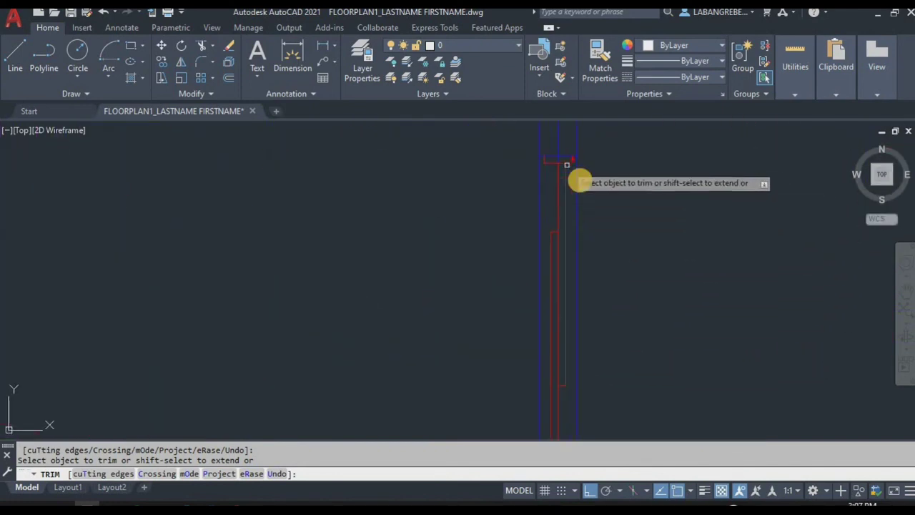
click(578, 187)
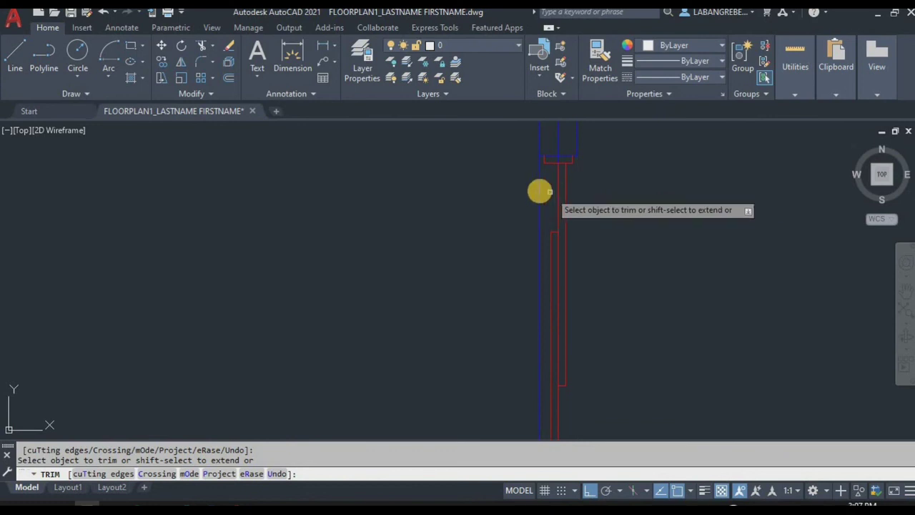
scroll(538, 189, down, 5)
scroll(574, 319, up, 5)
scroll(565, 228, up, 2)
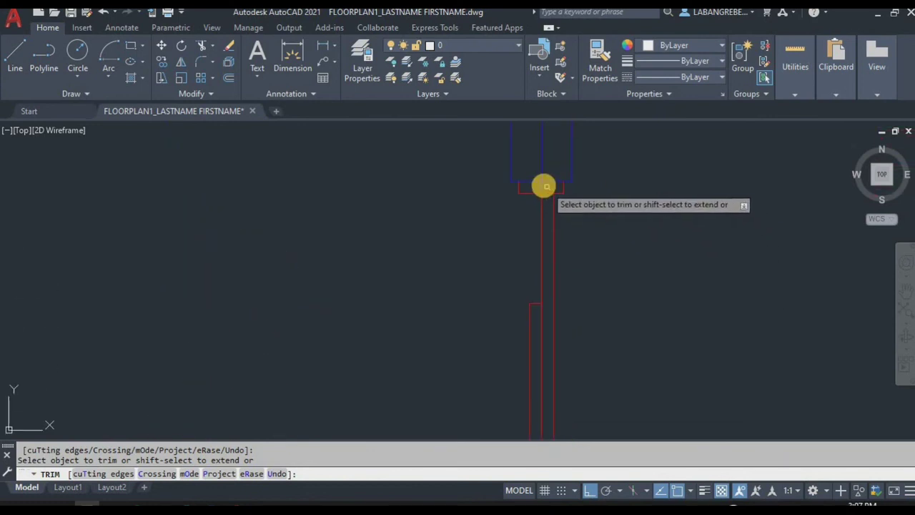
scroll(580, 159, down, 3)
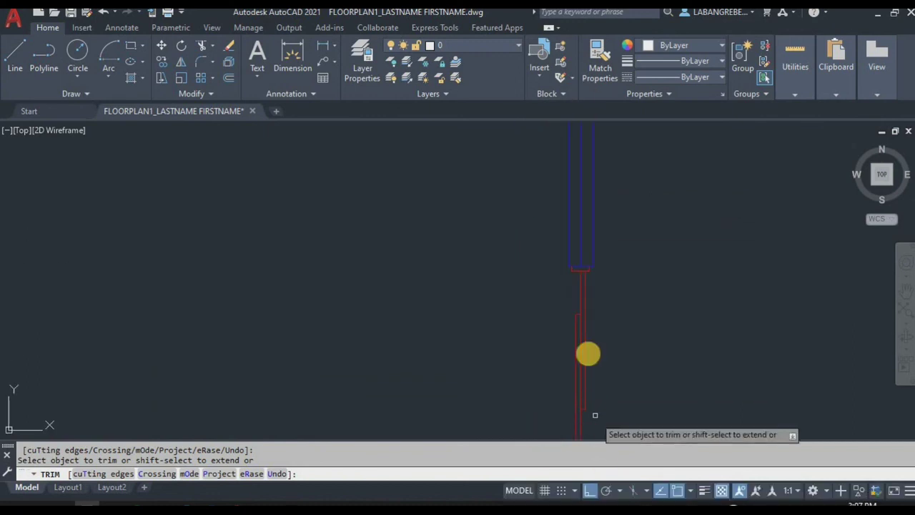
scroll(596, 298, up, 3)
scroll(582, 272, up, 2)
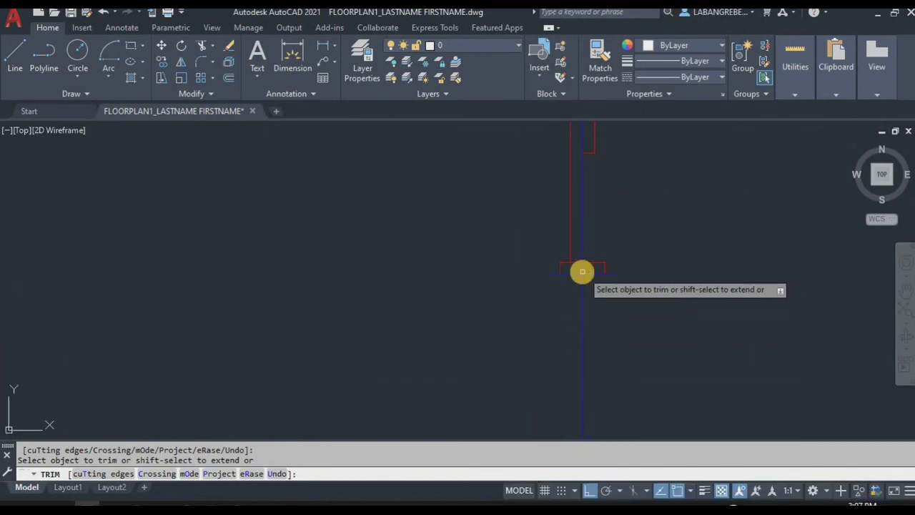
key(Escape)
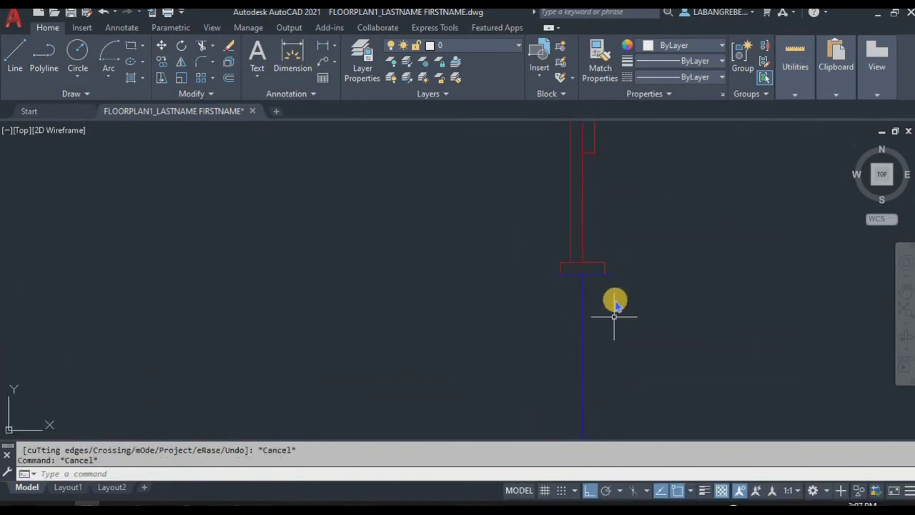
Step: Draw the two missing wall face lines from the living area window's lower end down to the wall line ends in the corner column
text(l)
key(Return)
click(607, 272)
scroll(603, 215, down, 2)
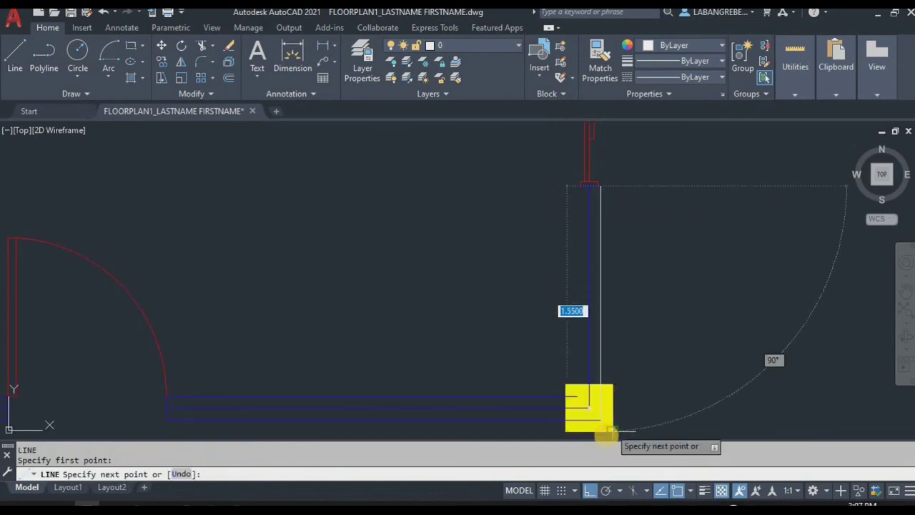
click(603, 411)
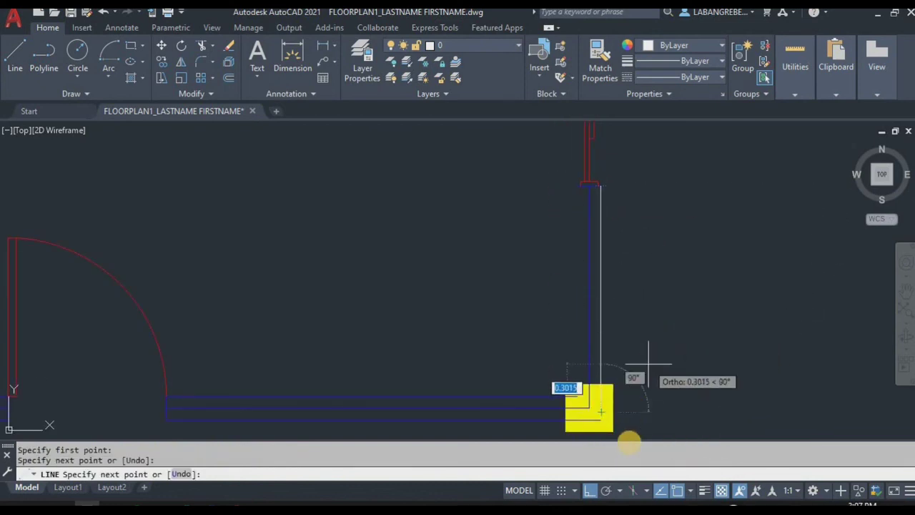
key(Return)
key(Return)
click(577, 190)
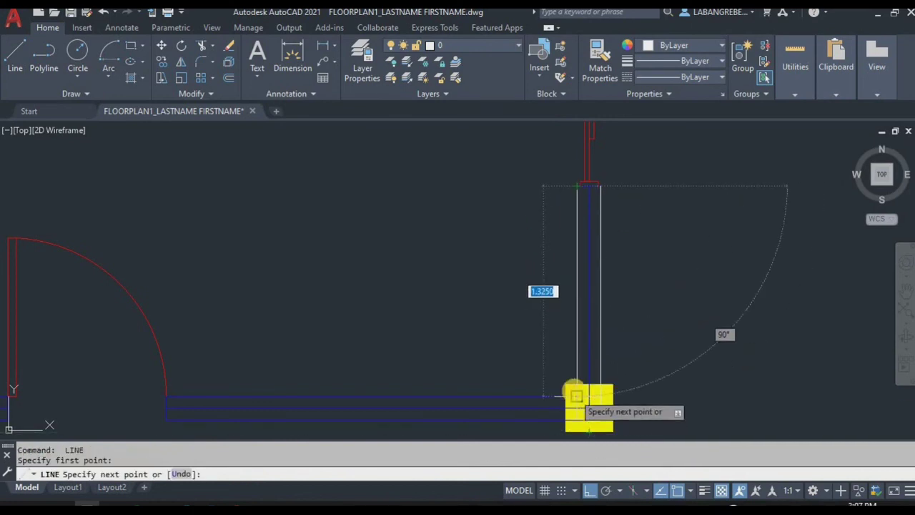
key(Return)
Step: Put the redrawn wall lines below the living area window on the WALLS layer
click(678, 340)
click(592, 264)
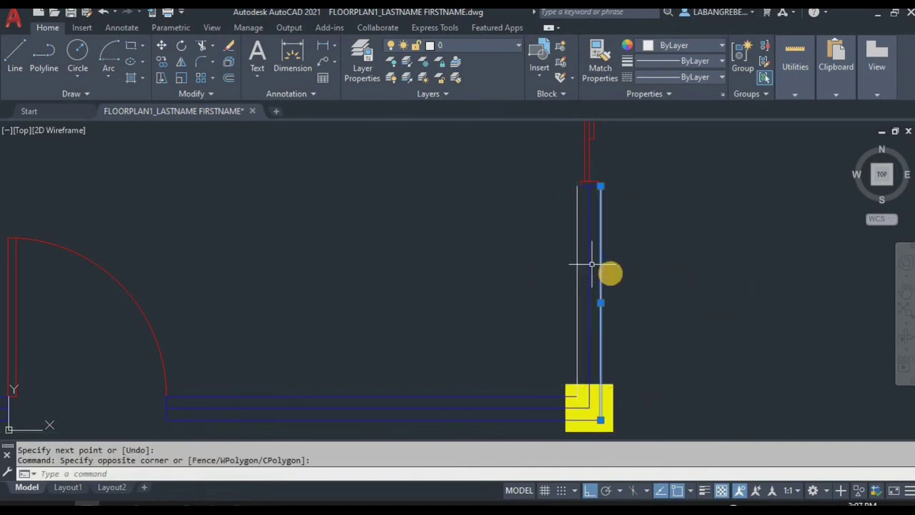
click(645, 286)
click(537, 229)
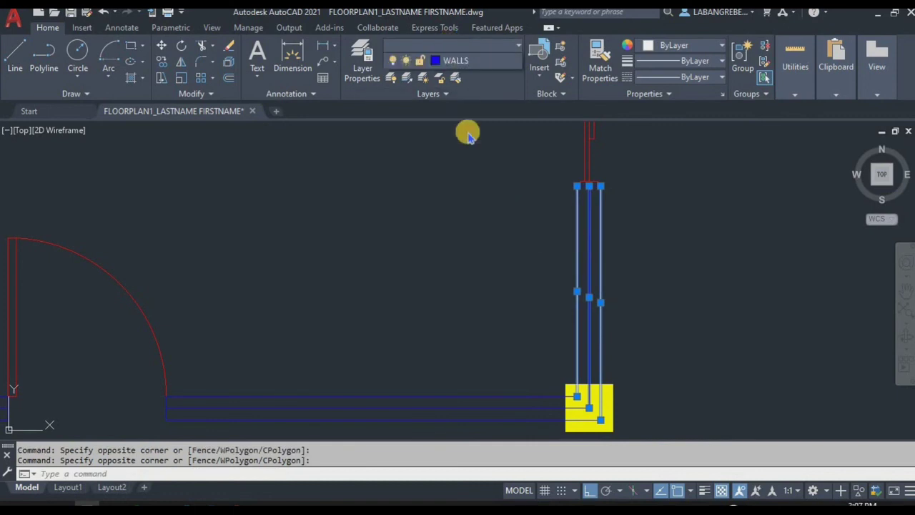
click(470, 229)
key(Escape)
key(Escape)
Step: Trim both wall face lines that cross the window in the bedroom's right wall
scroll(499, 308, down, 2)
mouse_move(540, 255)
middle_down()
mouse_move(519, 303)
mouse_move(492, 429)
middle_up()
middle_drag(511, 198, 508, 377)
scroll(511, 172, up, 2)
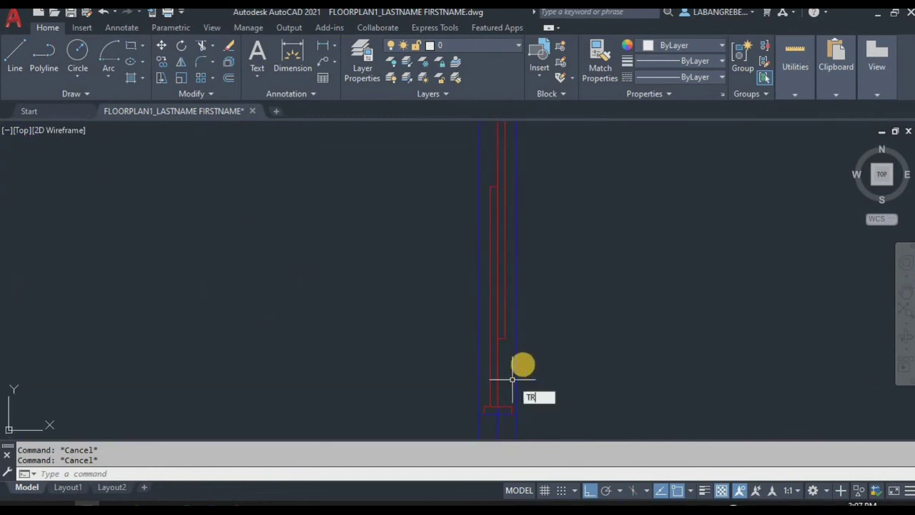
key(Return)
click(476, 361)
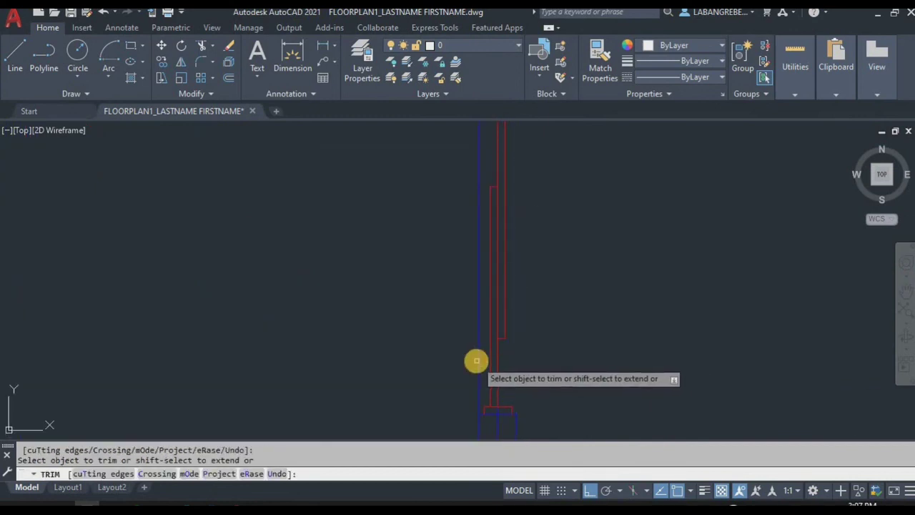
click(478, 360)
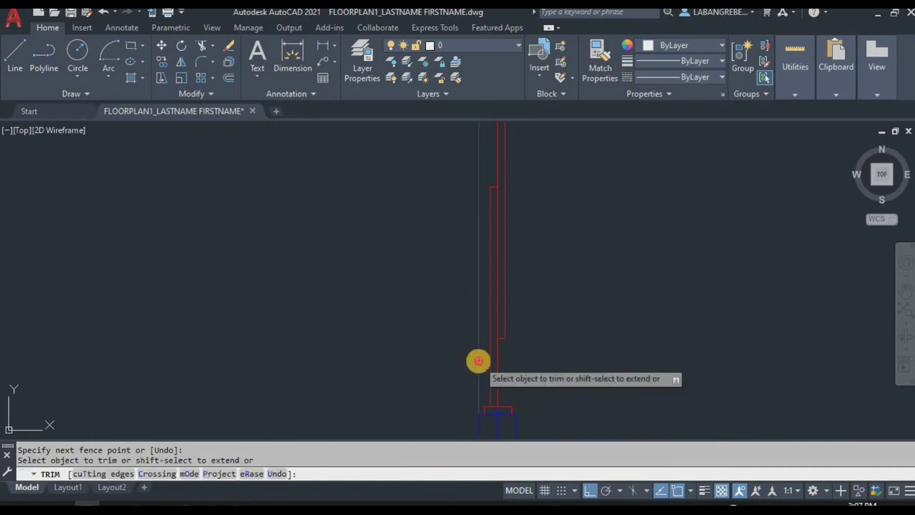
scroll(478, 370, down, 5)
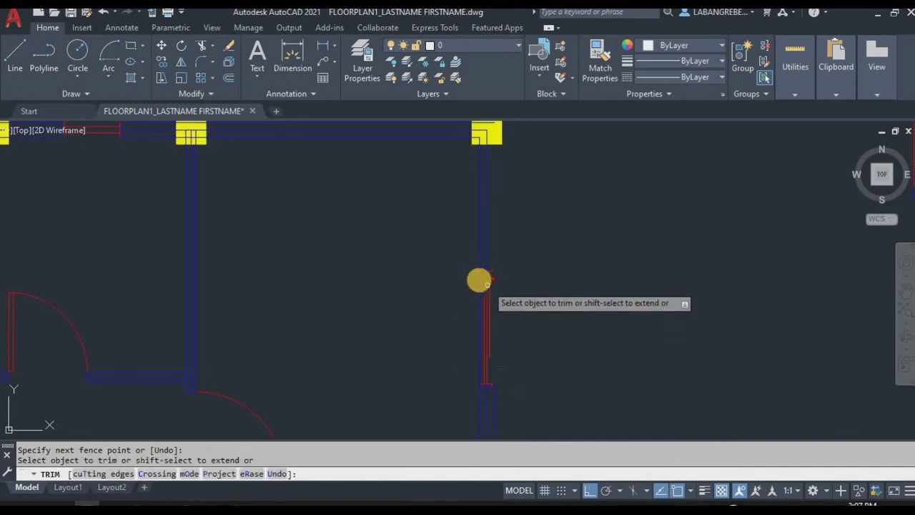
scroll(478, 280, up, 5)
key(Escape)
Step: Draw the missing outer wall line from the bedroom window's upper end up to the wall line end in the corner column
middle_drag(539, 230, 506, 301)
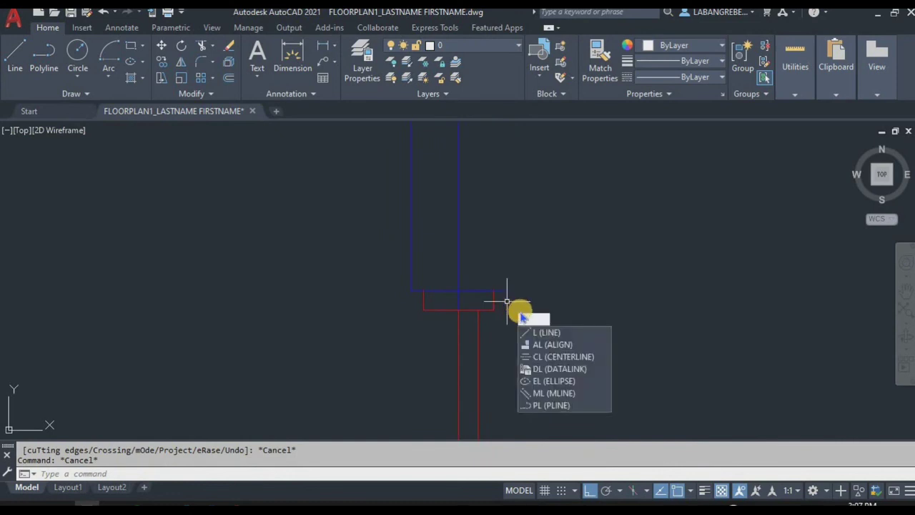
key(Return)
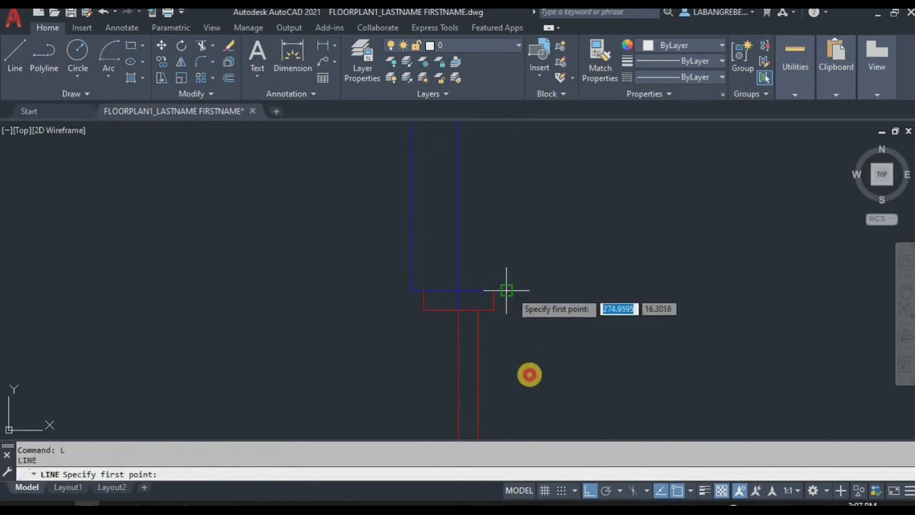
click(507, 292)
click(556, 425)
scroll(556, 424, down, 6)
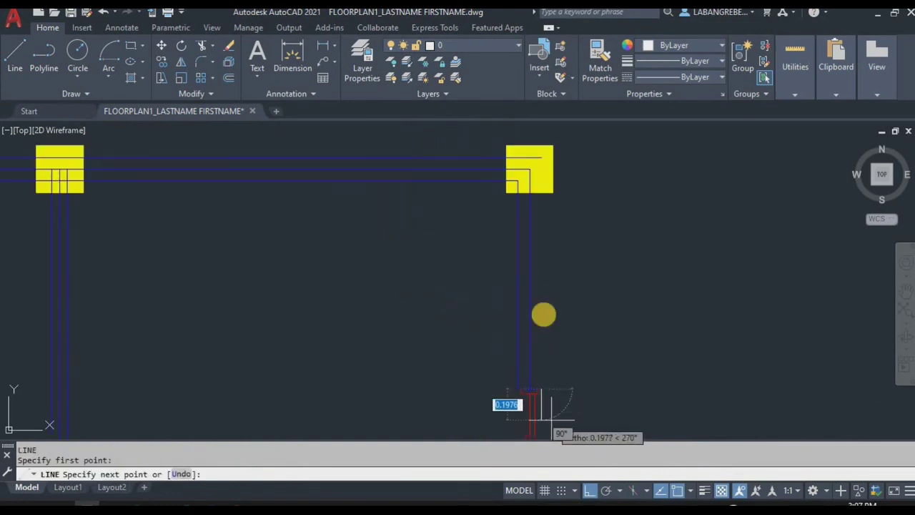
click(541, 157)
key(Return)
Step: Put the new outer wall line above the bedroom window on the WALLS layer
click(555, 250)
click(535, 234)
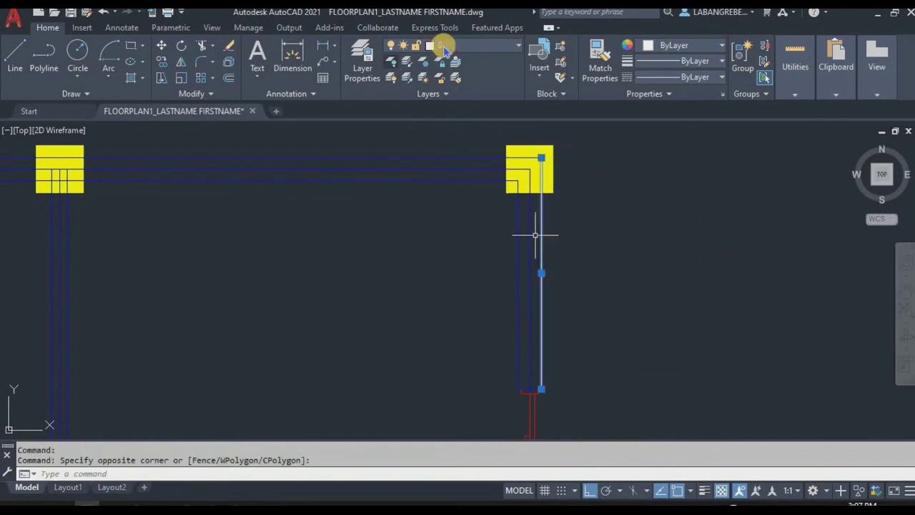
click(446, 47)
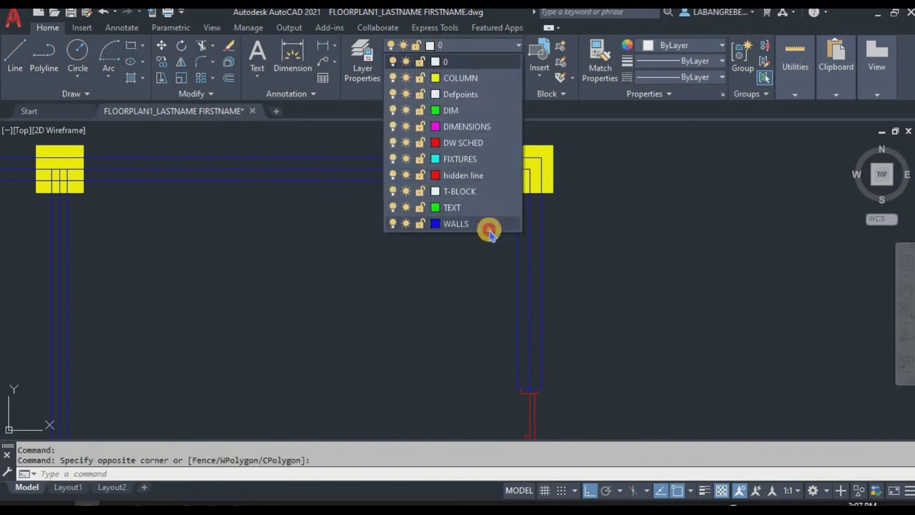
click(490, 230)
key(Escape)
Step: Trim the leftover wall centre line inside the upper frame of the bedroom's right wall window
scroll(501, 250, down, 3)
scroll(510, 347, up, 6)
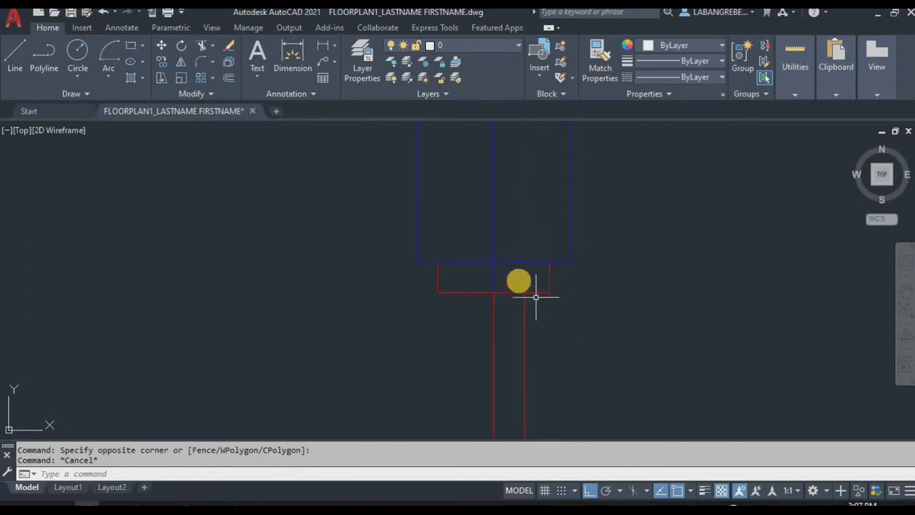
text(TR)
key(Return)
click(511, 262)
click(440, 261)
Step: Draw the missing inner wall line from the bedroom window's lower end straight down into the column below
scroll(467, 237, down, 5)
middle_drag(478, 331, 540, 57)
scroll(508, 431, up, 2)
middle_drag(508, 425, 537, 279)
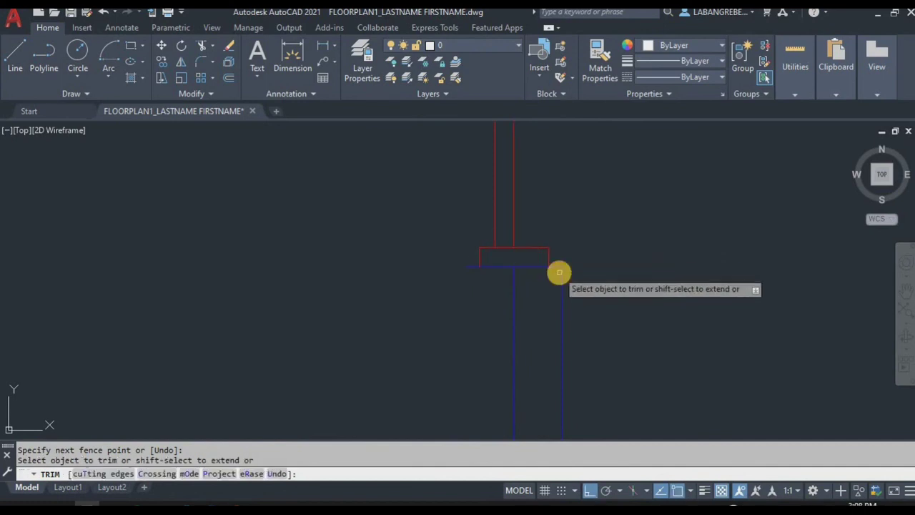
key(Escape)
text(L)
key(Return)
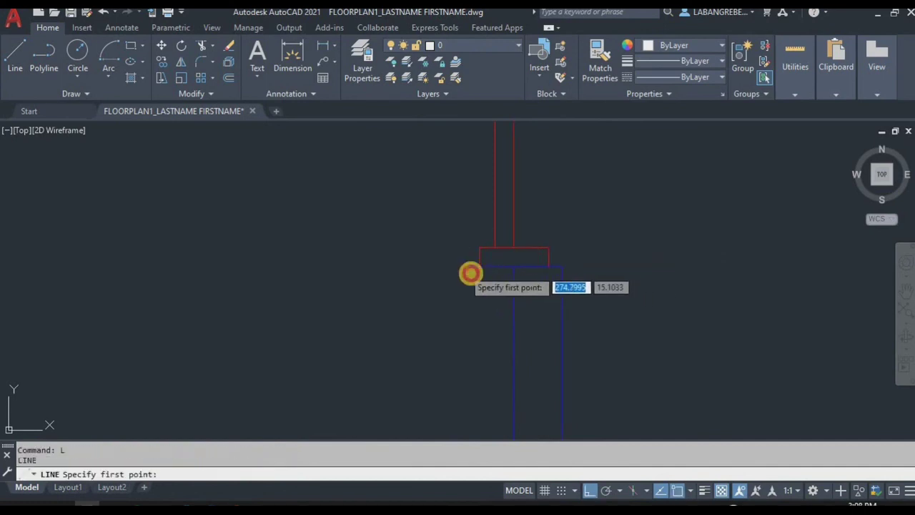
click(471, 266)
scroll(477, 282, up, 3)
scroll(493, 397, up, 4)
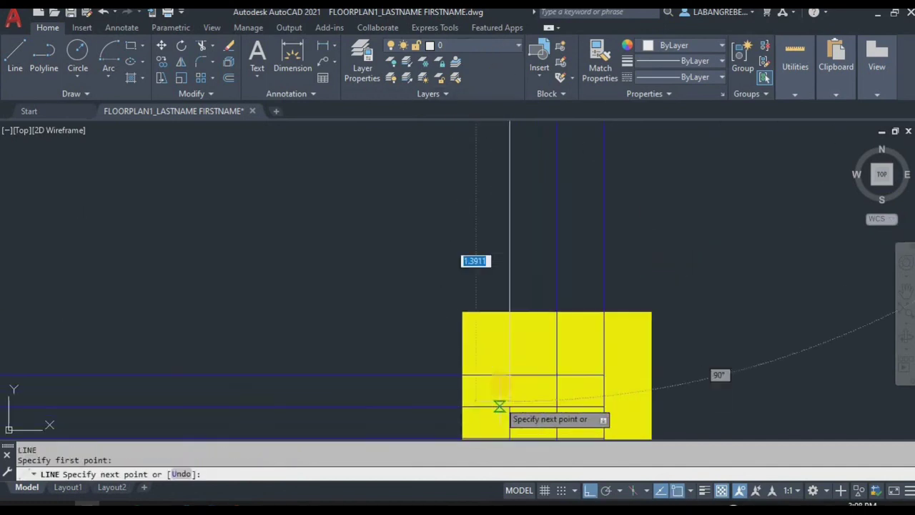
key(Escape)
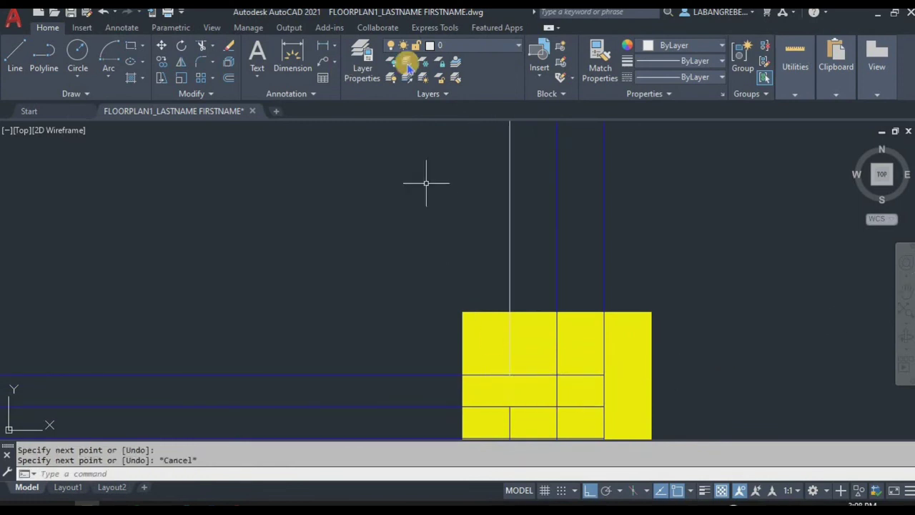
Step: Stretch the new inner wall line down to the existing wall line's end inside the column and put it on the WALLS layer
click(471, 189)
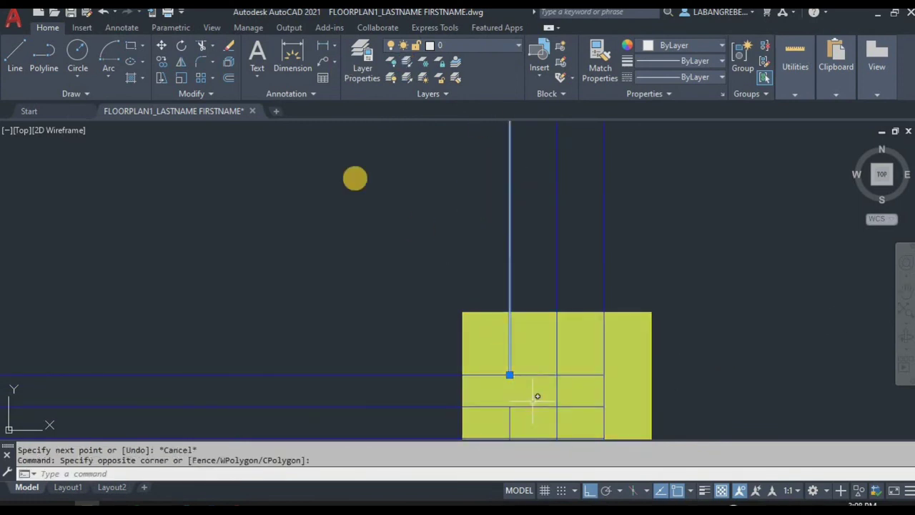
click(509, 375)
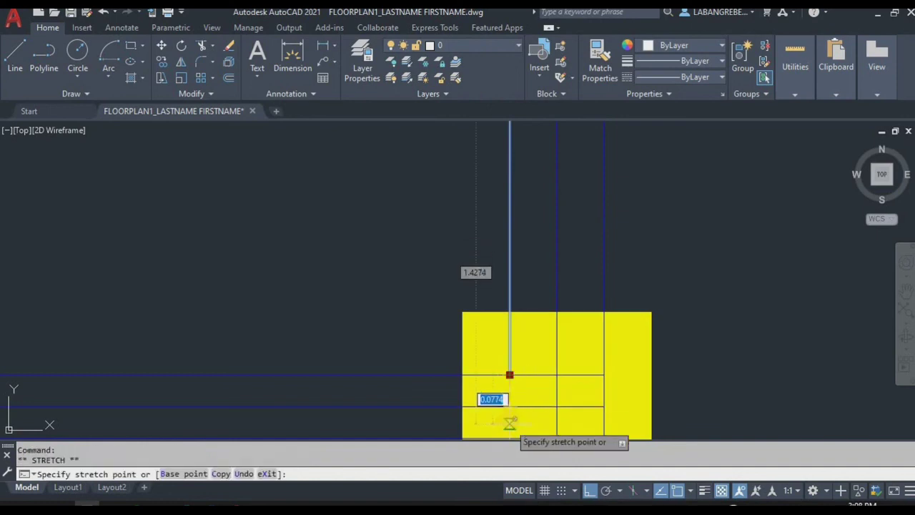
click(527, 270)
click(419, 176)
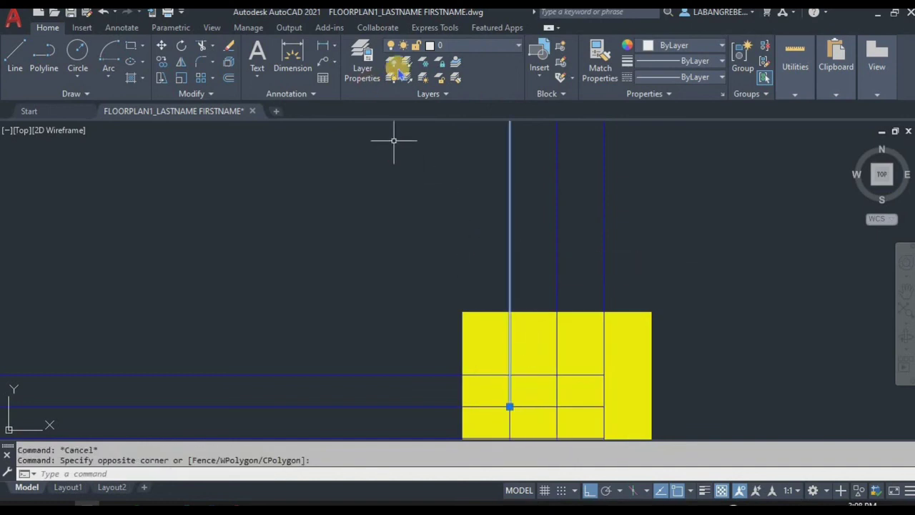
click(472, 45)
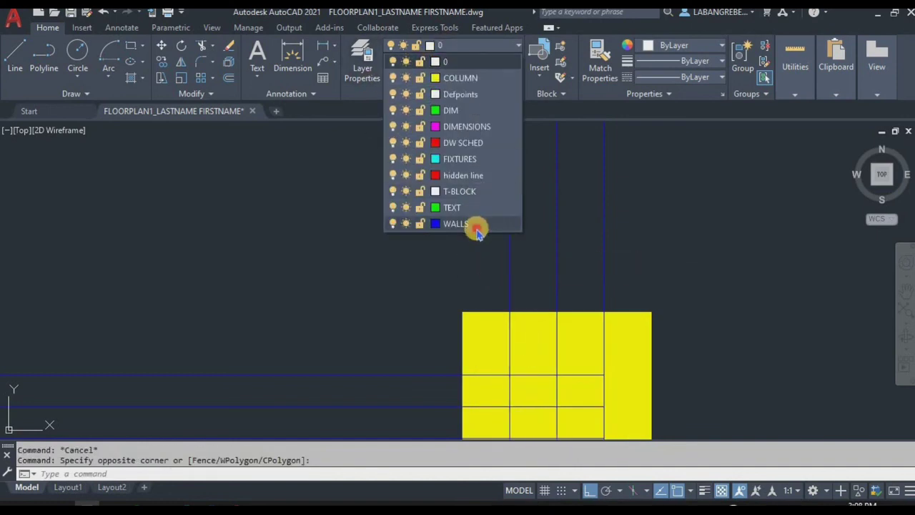
key(Escape)
Step: Trim the wall lines that run across the opening of the left bedroom's exterior window
scroll(504, 331, down, 5)
scroll(210, 225, up, 3)
scroll(275, 183, up, 5)
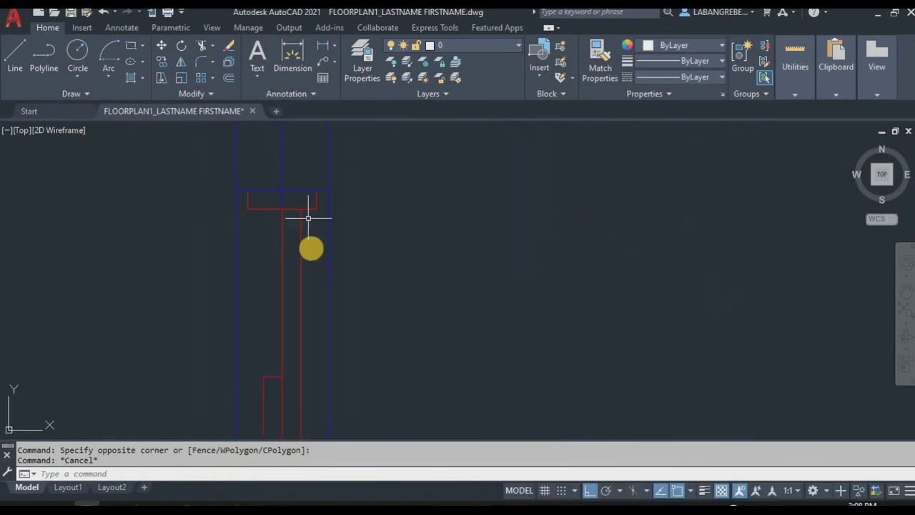
text(tr)
key(Return)
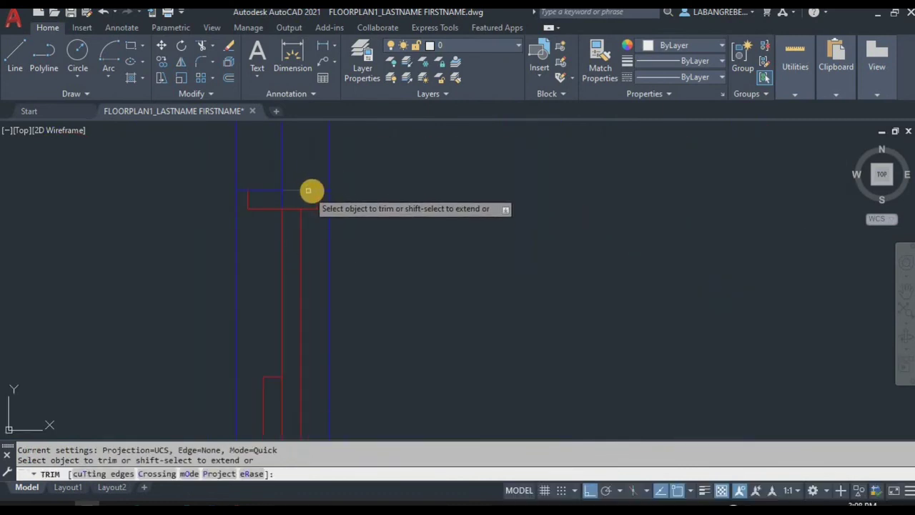
click(325, 199)
scroll(252, 272, down, 3)
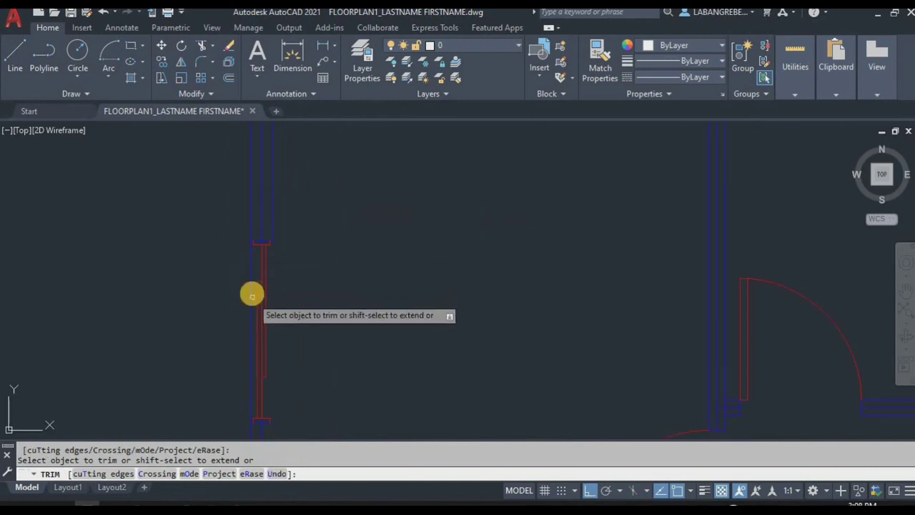
key(Escape)
Step: Draw the missing inner wall line from the left bedroom window's lower end down into the column and put it on the WALLS layer
scroll(279, 272, down, 5)
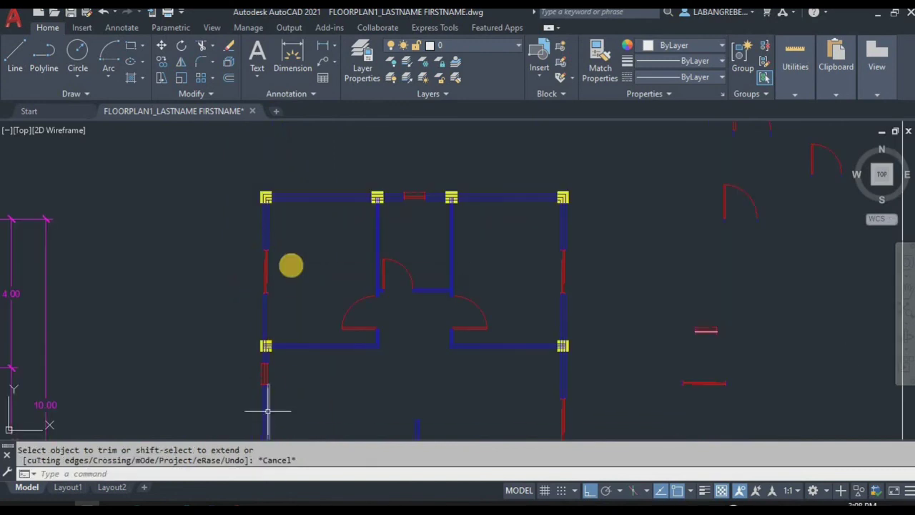
scroll(292, 190, up, 5)
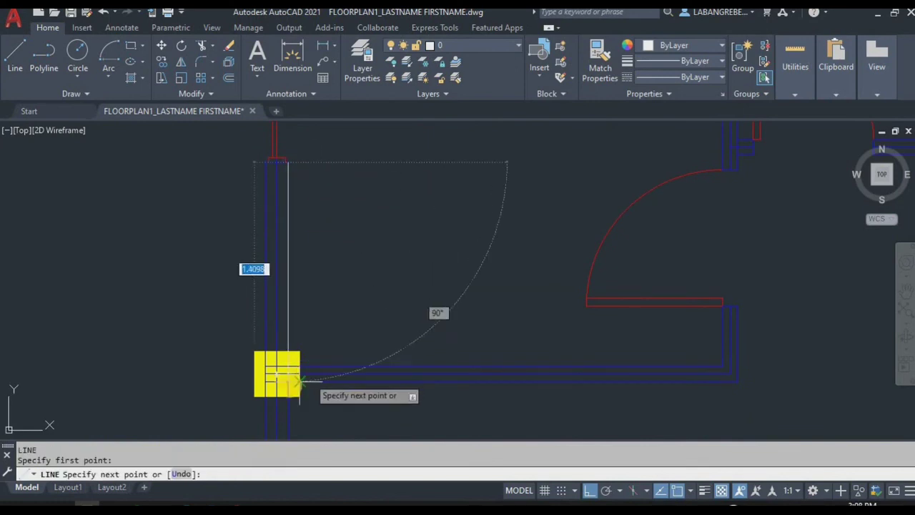
scroll(285, 372, up, 3)
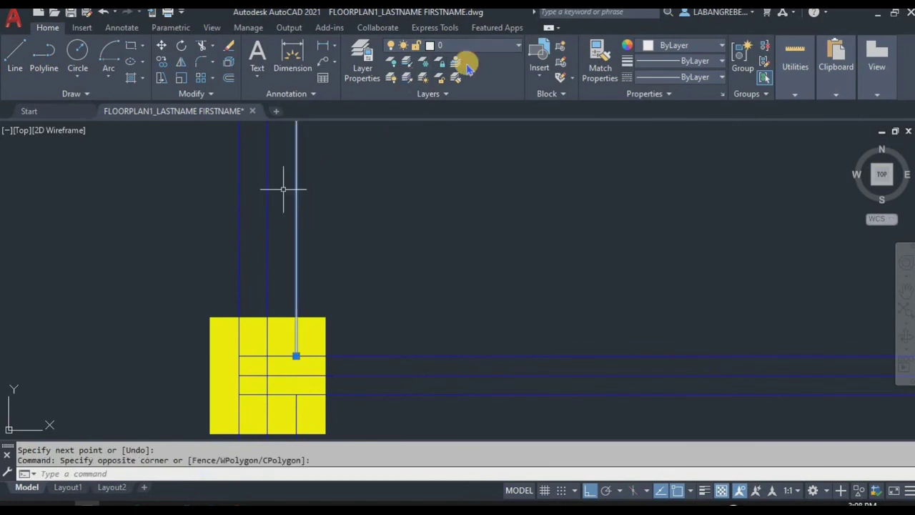
click(480, 46)
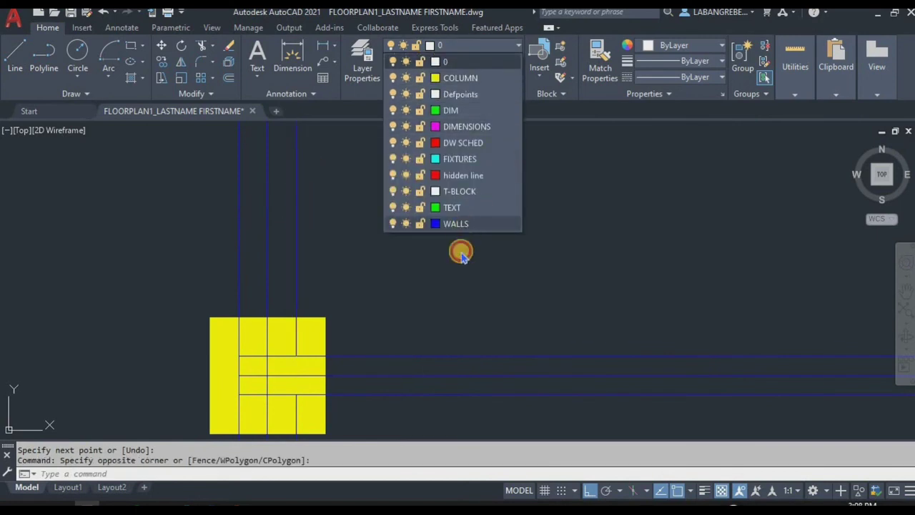
click(461, 228)
Step: Open Layout1 and activate model space inside its viewport
scroll(458, 326, down, 5)
scroll(533, 315, down, 3)
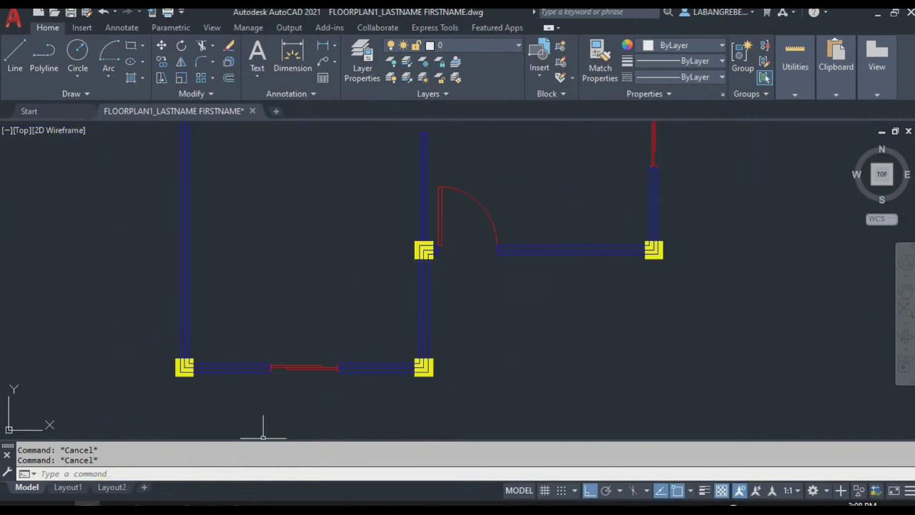
click(68, 487)
double_click(474, 292)
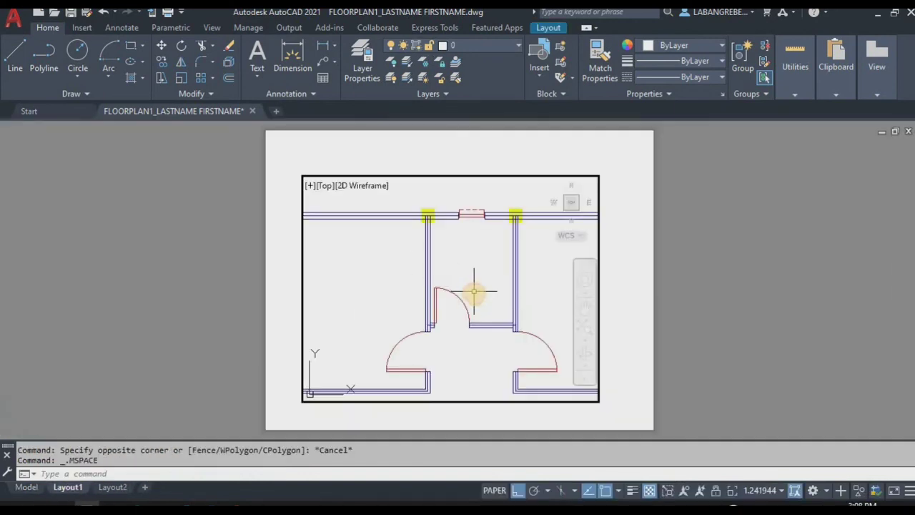